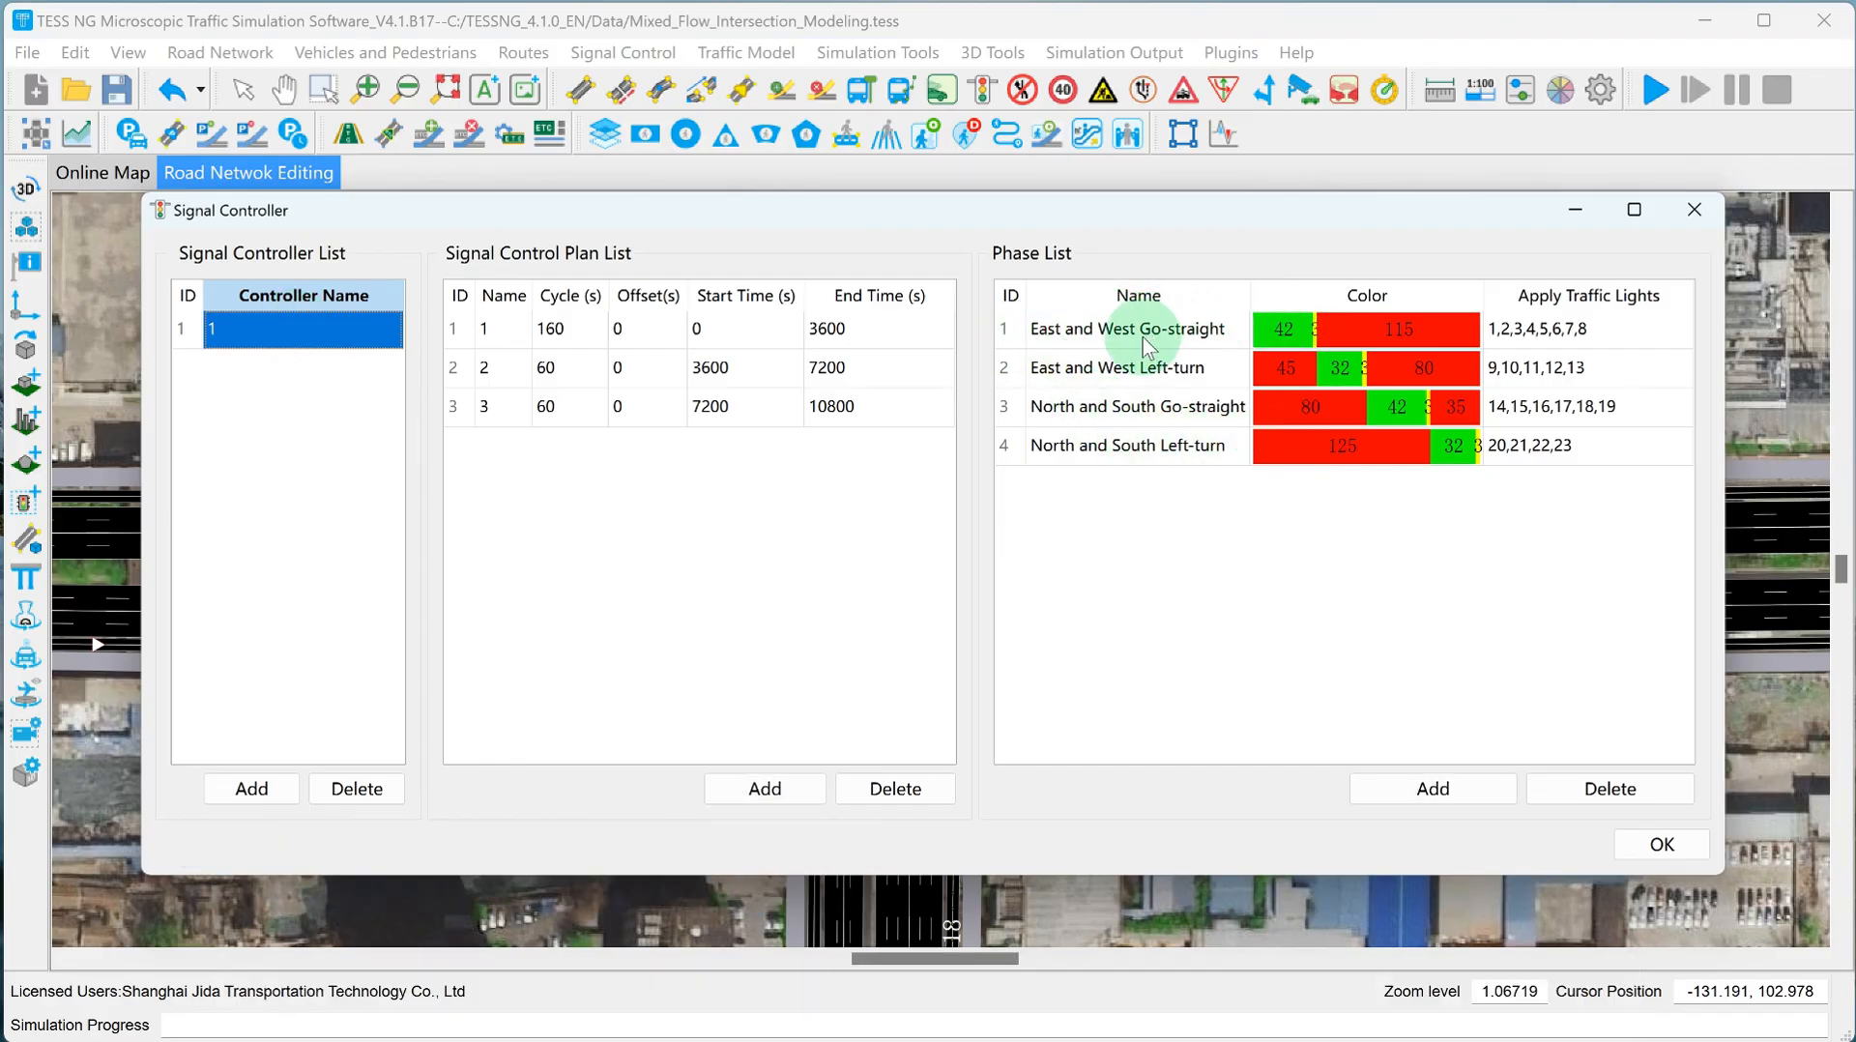
# Add a fifth phase to the 160 s signal control plan and name it Bicycle/PED-E-W-Go-straight.
pyautogui.click(1416, 798)
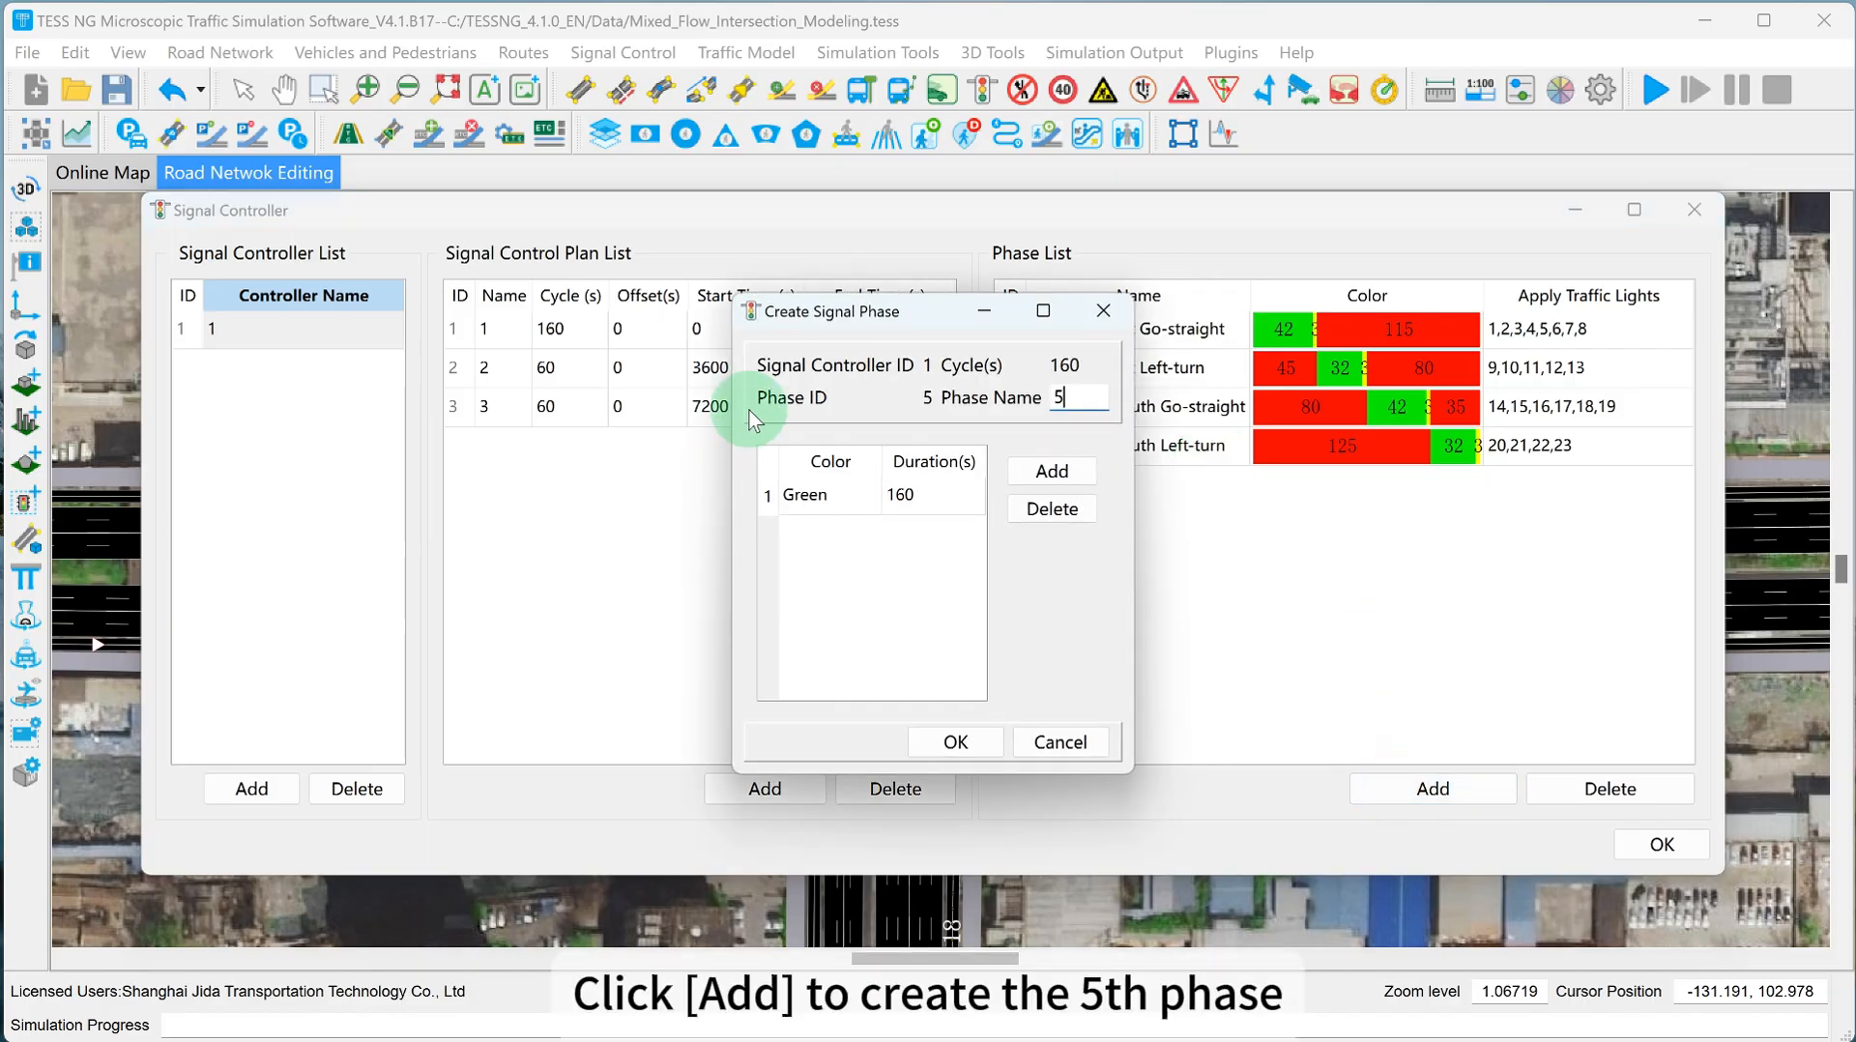
pyautogui.moveTo(1133, 494); pyautogui.dragTo(1346, 493)
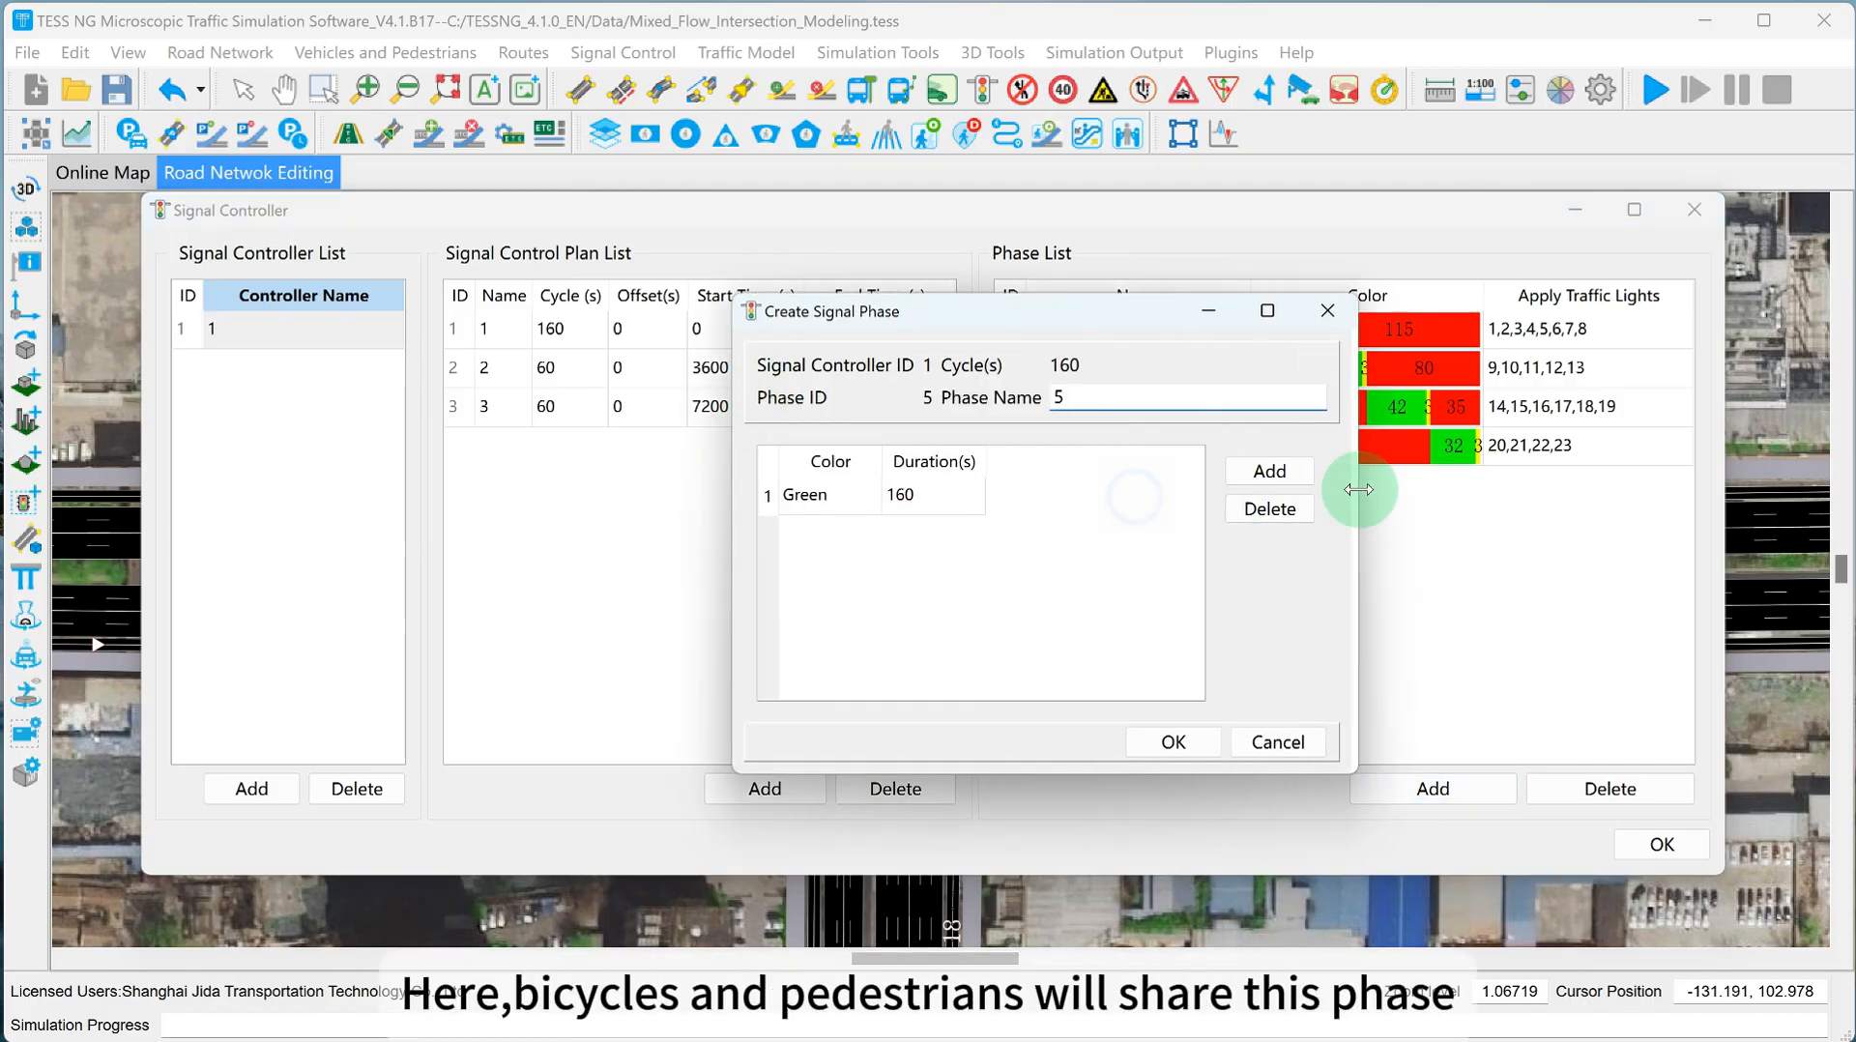
pyautogui.moveTo(870, 310); pyautogui.dragTo(631, 446)
pyautogui.doubleClick(805, 534)
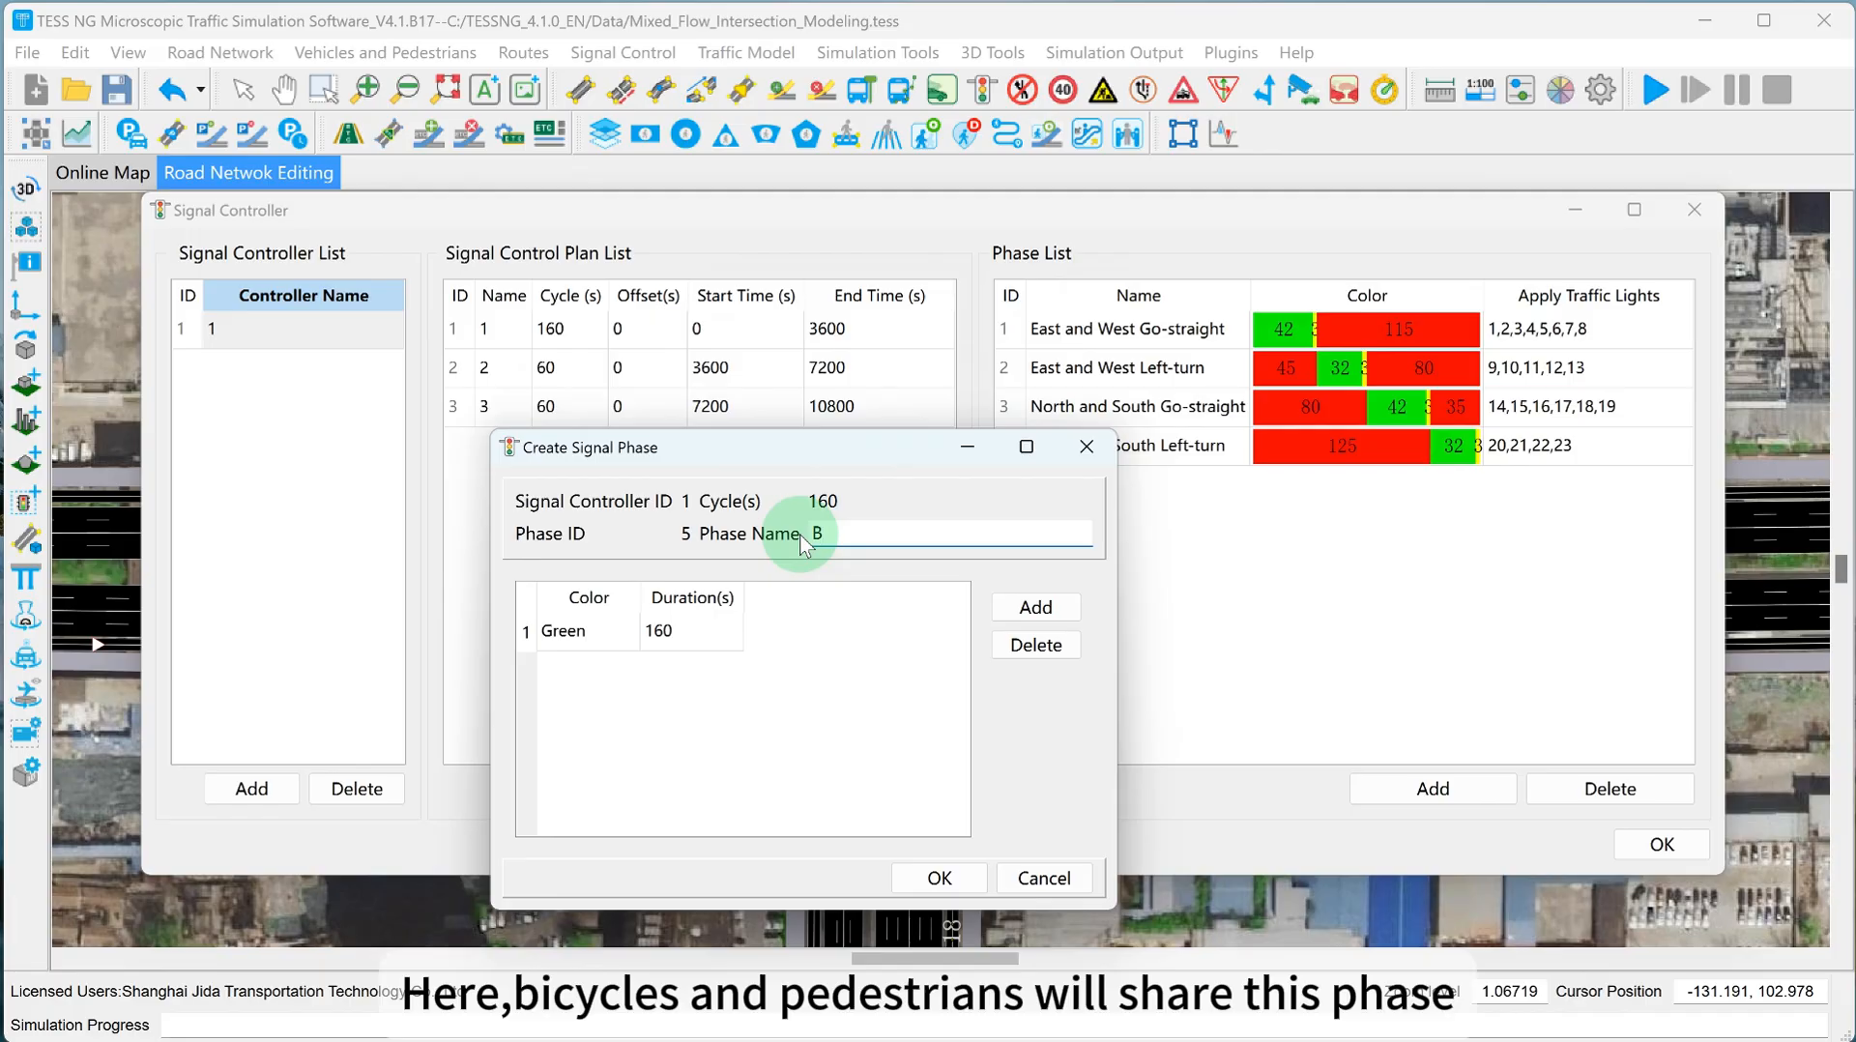
pyautogui.write('Bicycle/PED-')
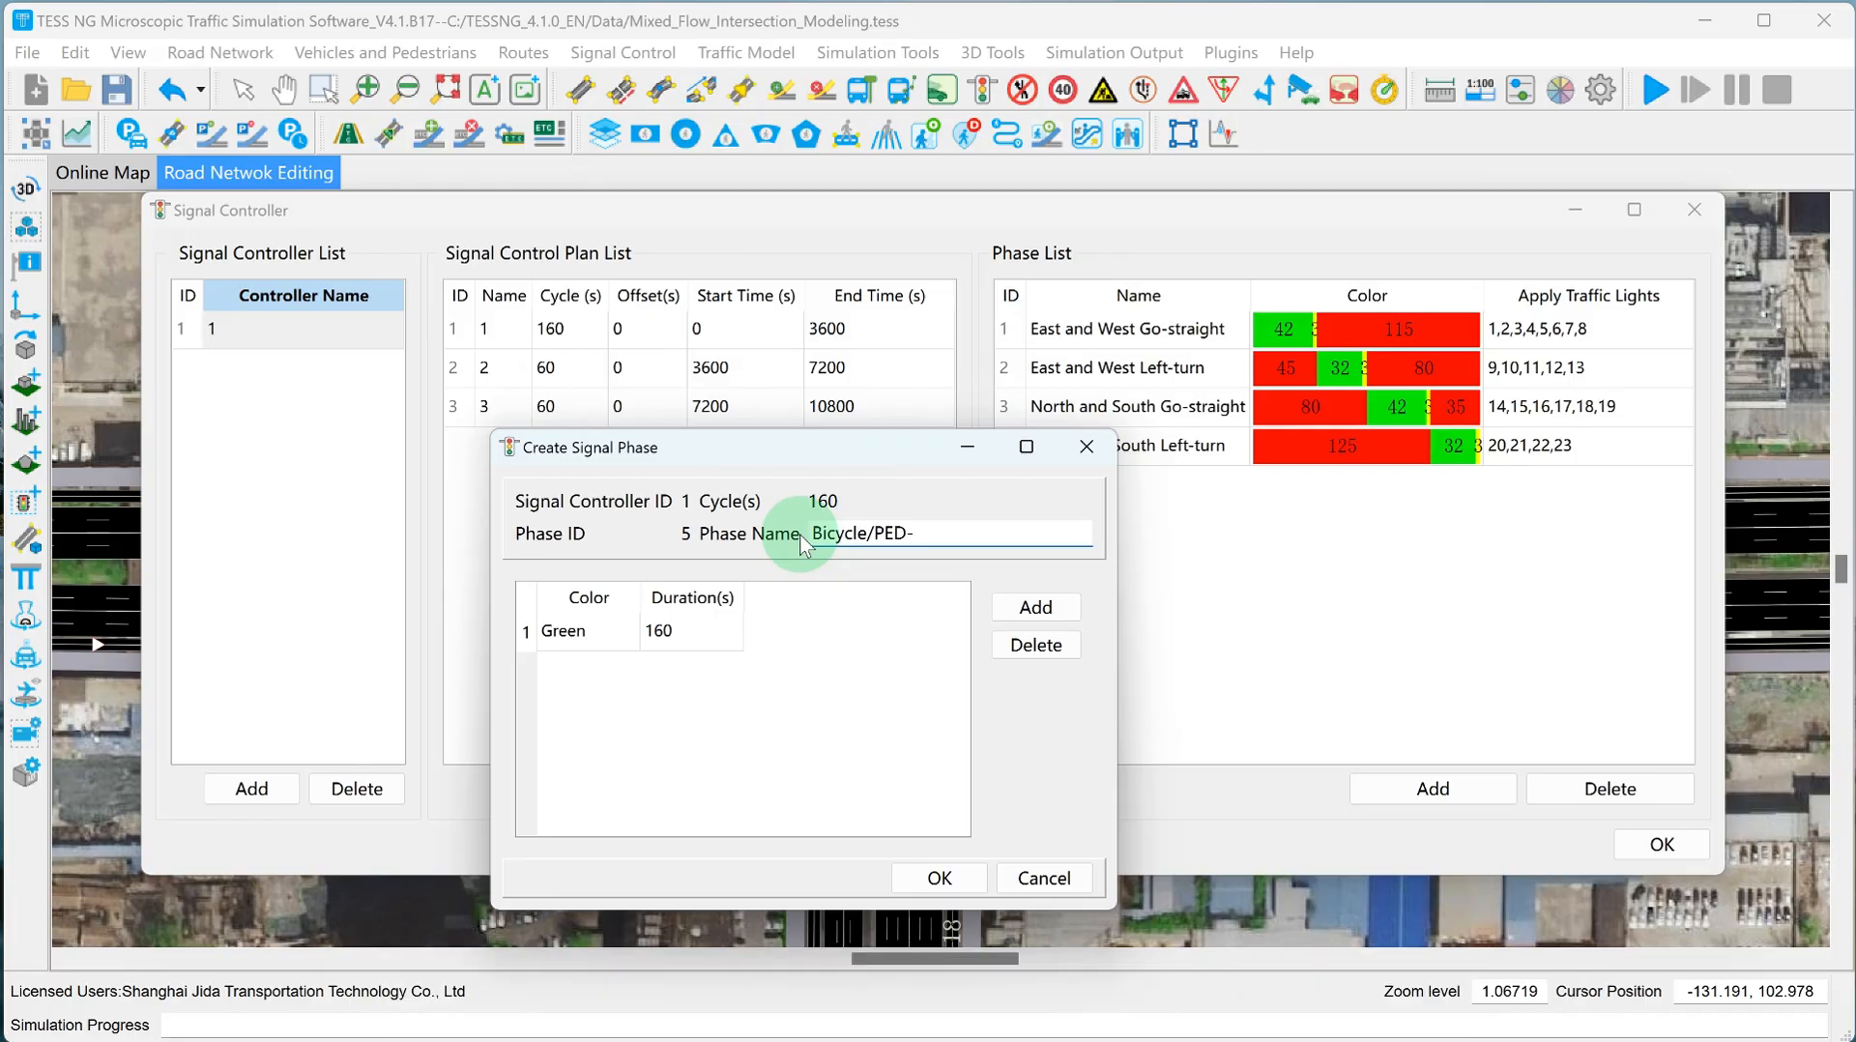
pyautogui.write('E')
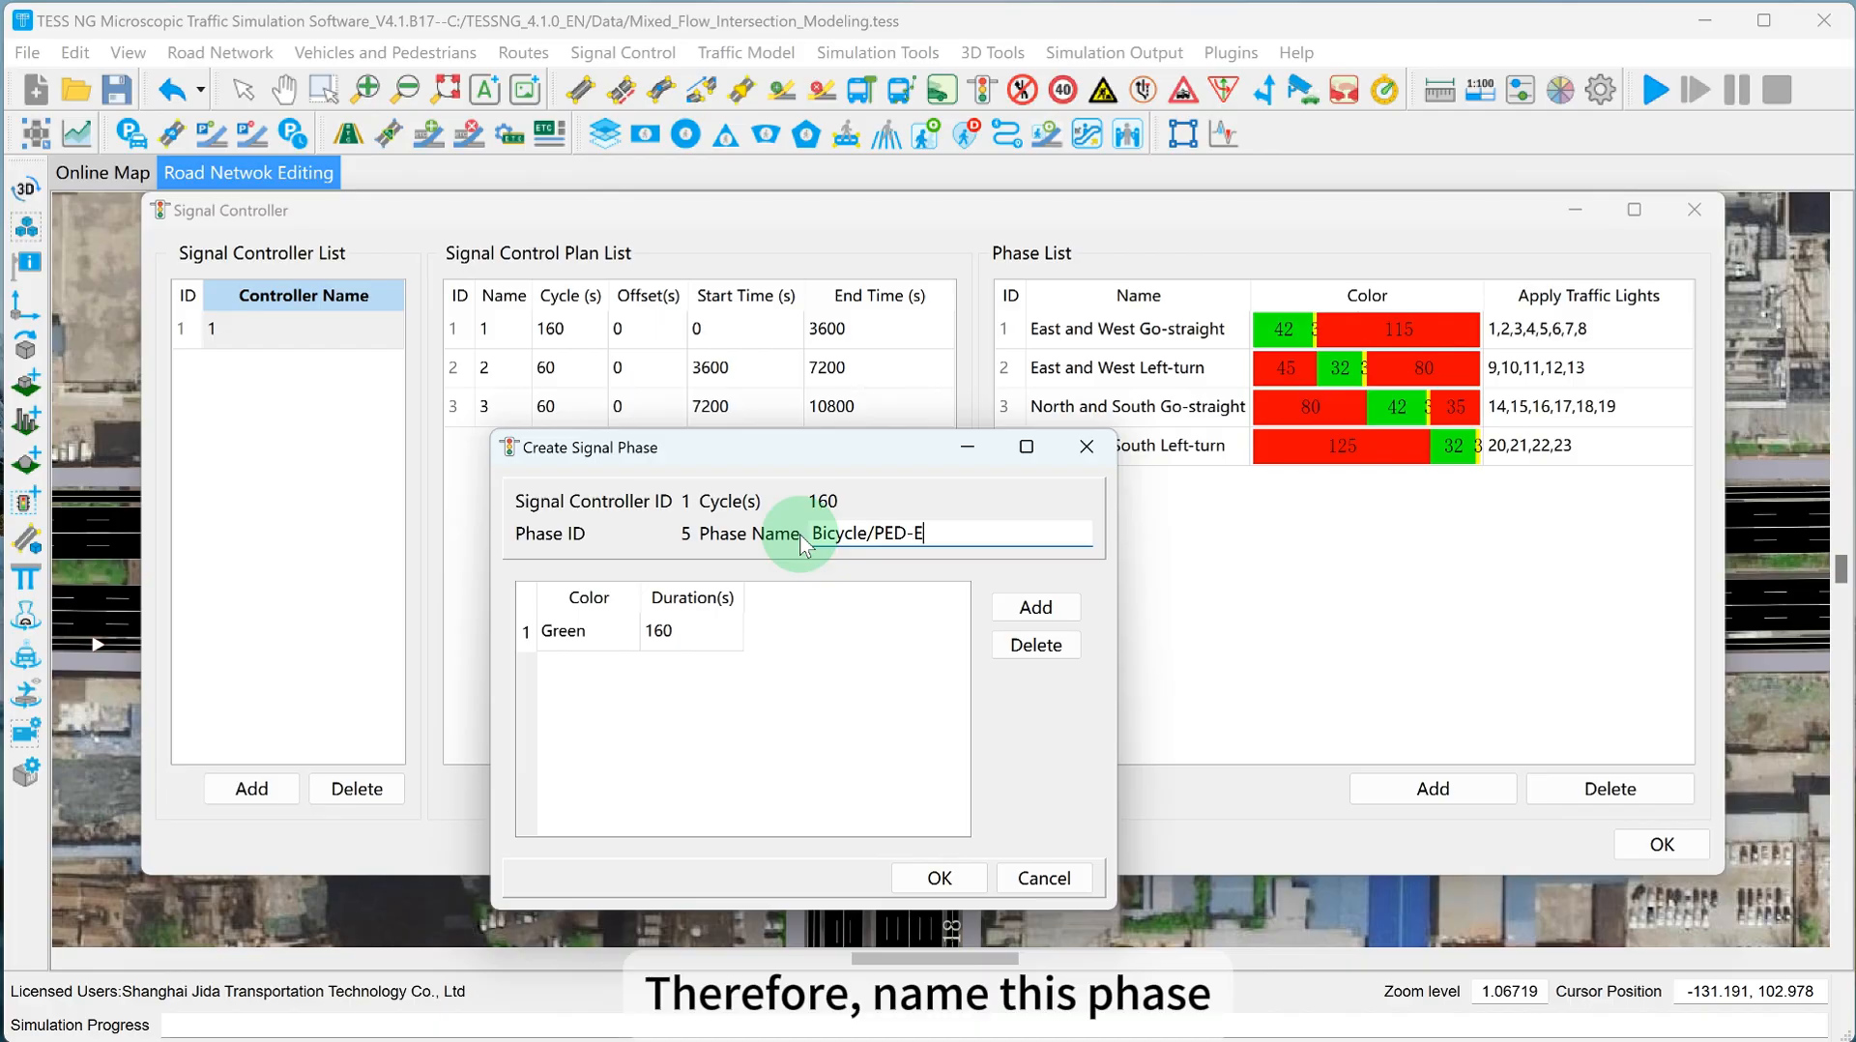
pyautogui.write('-W-Go-')
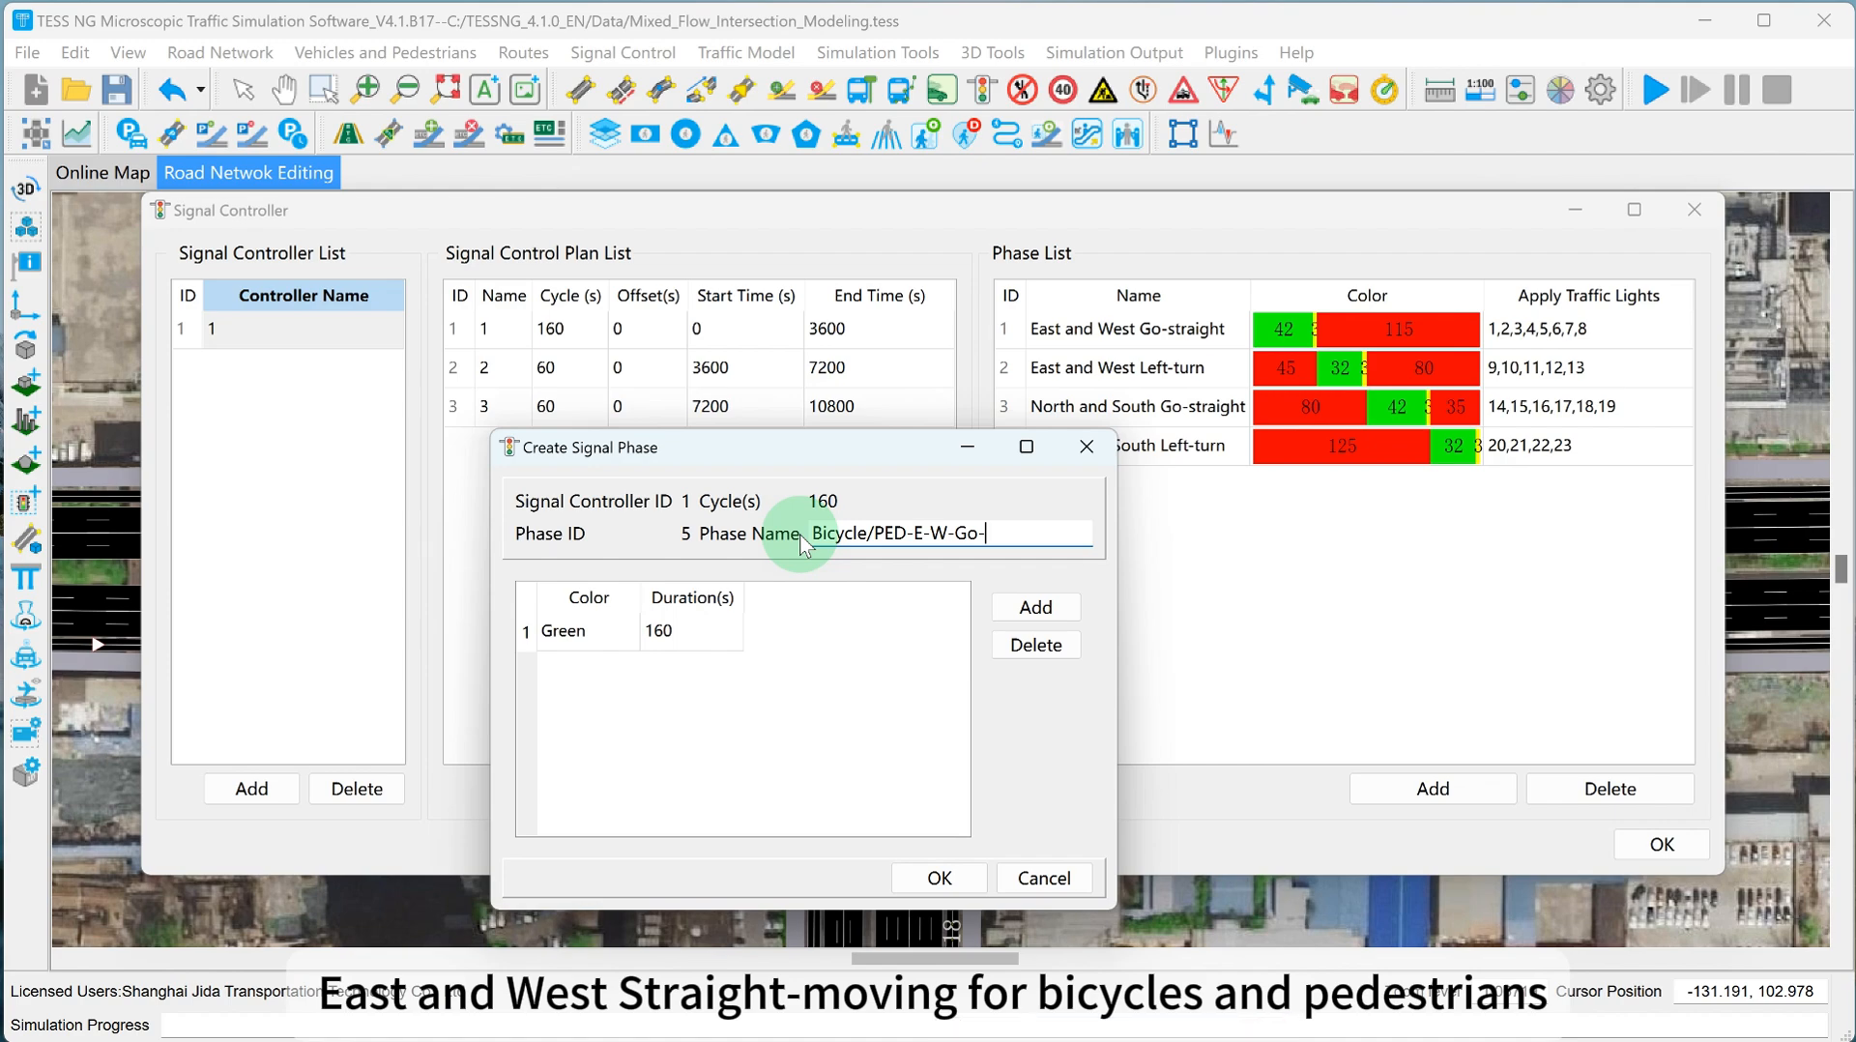
pyautogui.write('straight')
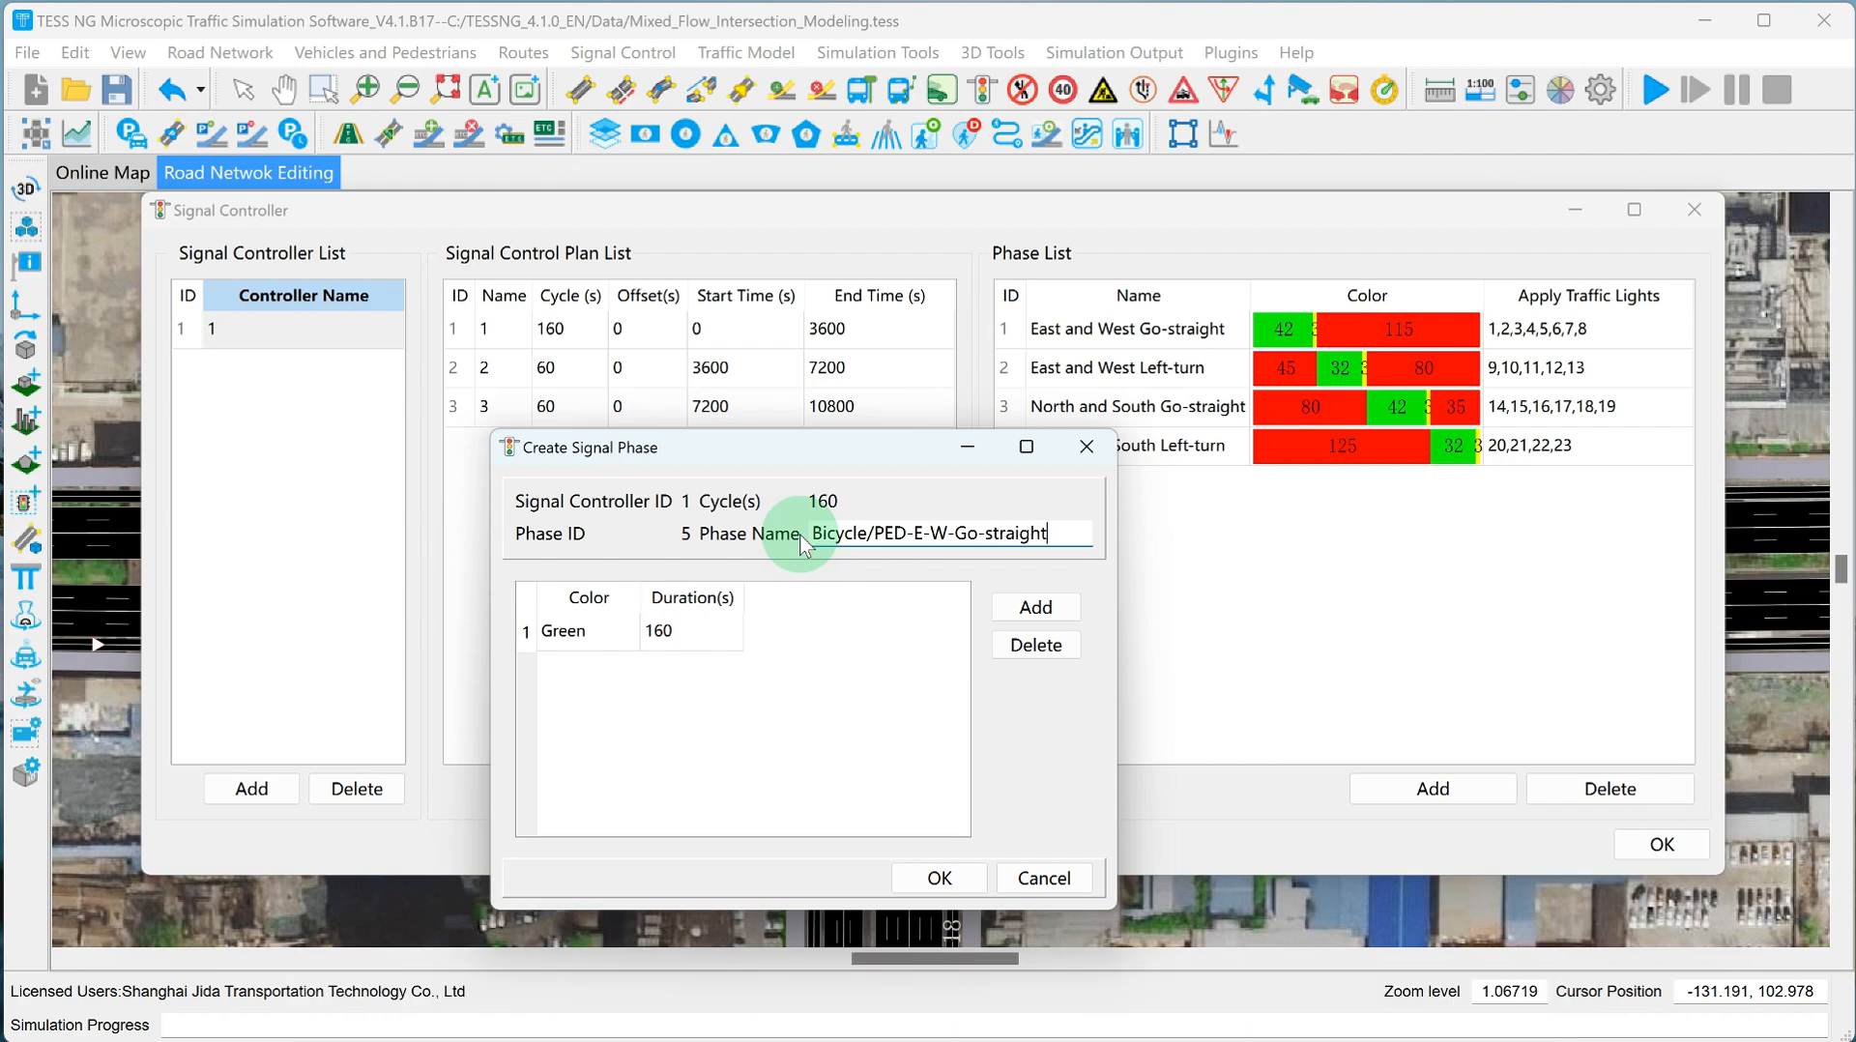
# Add two more color intervals to the phase and set the first green interval to 35 s.
pyautogui.moveTo(847, 451); pyautogui.dragTo(818, 467)
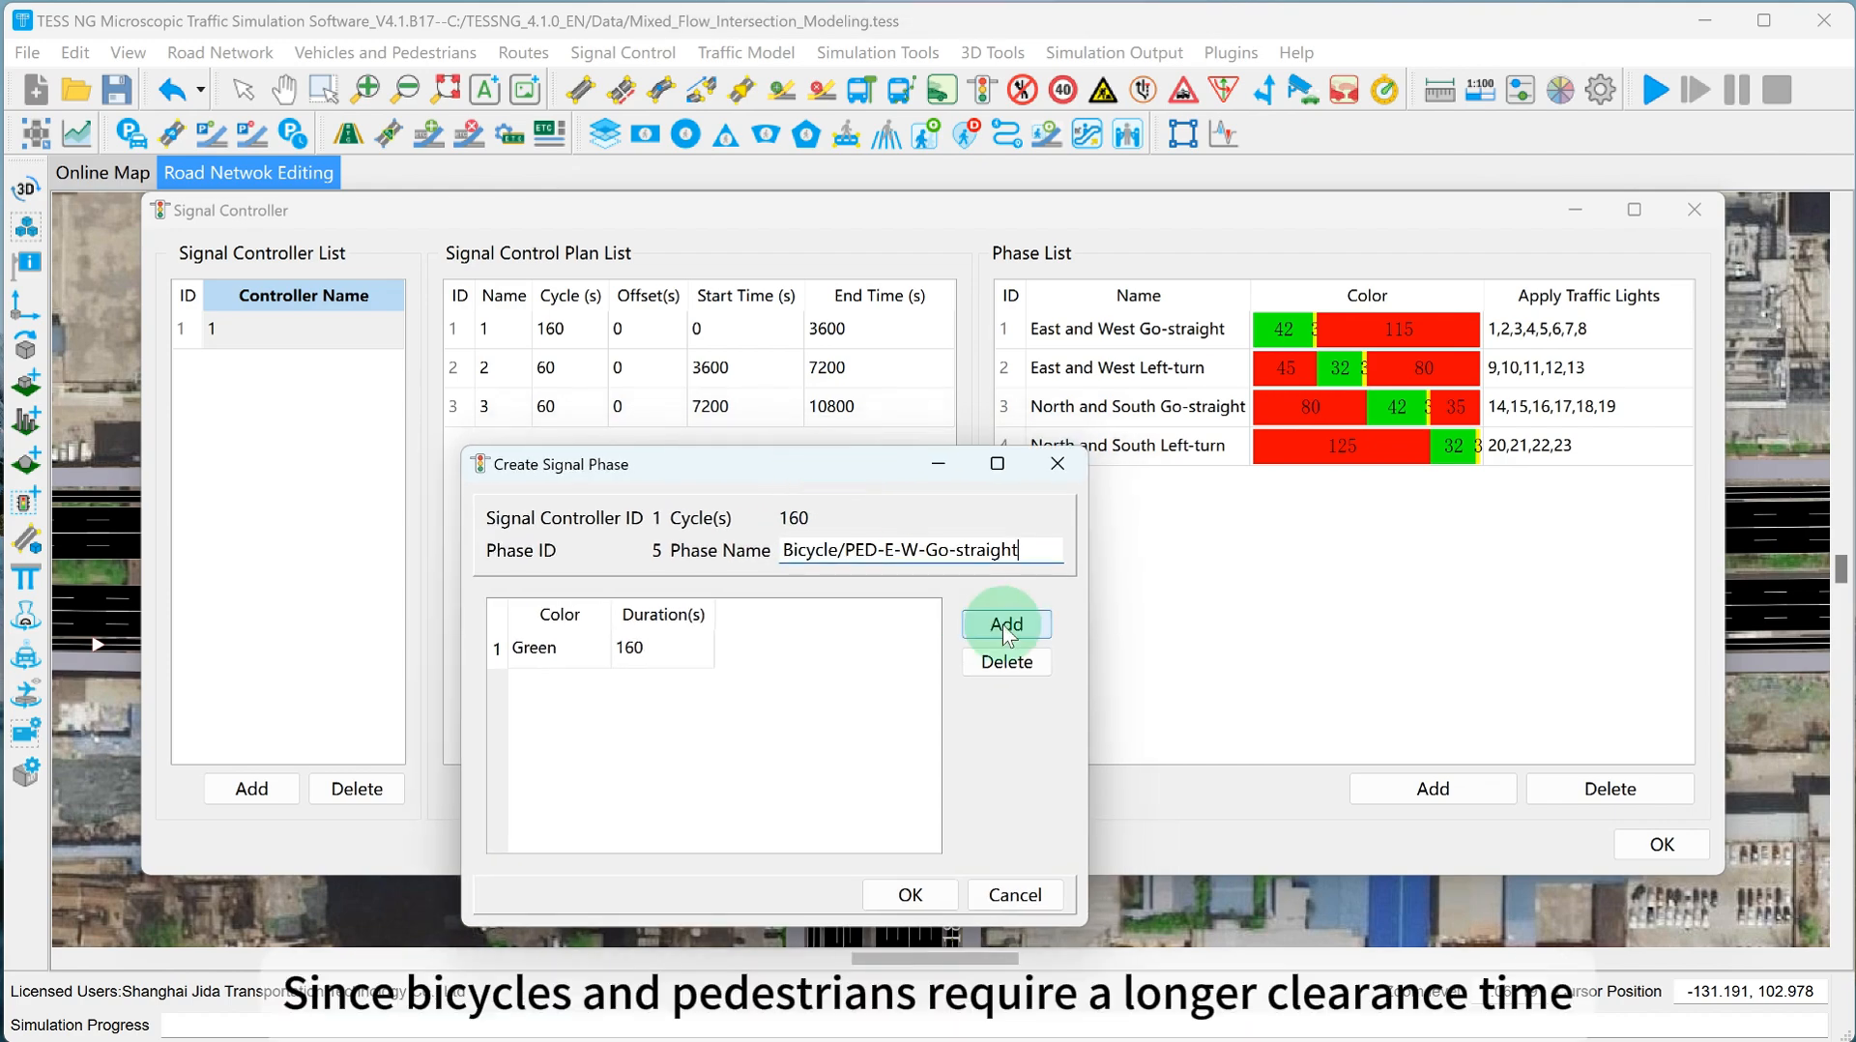
pyautogui.doubleClick(630, 650)
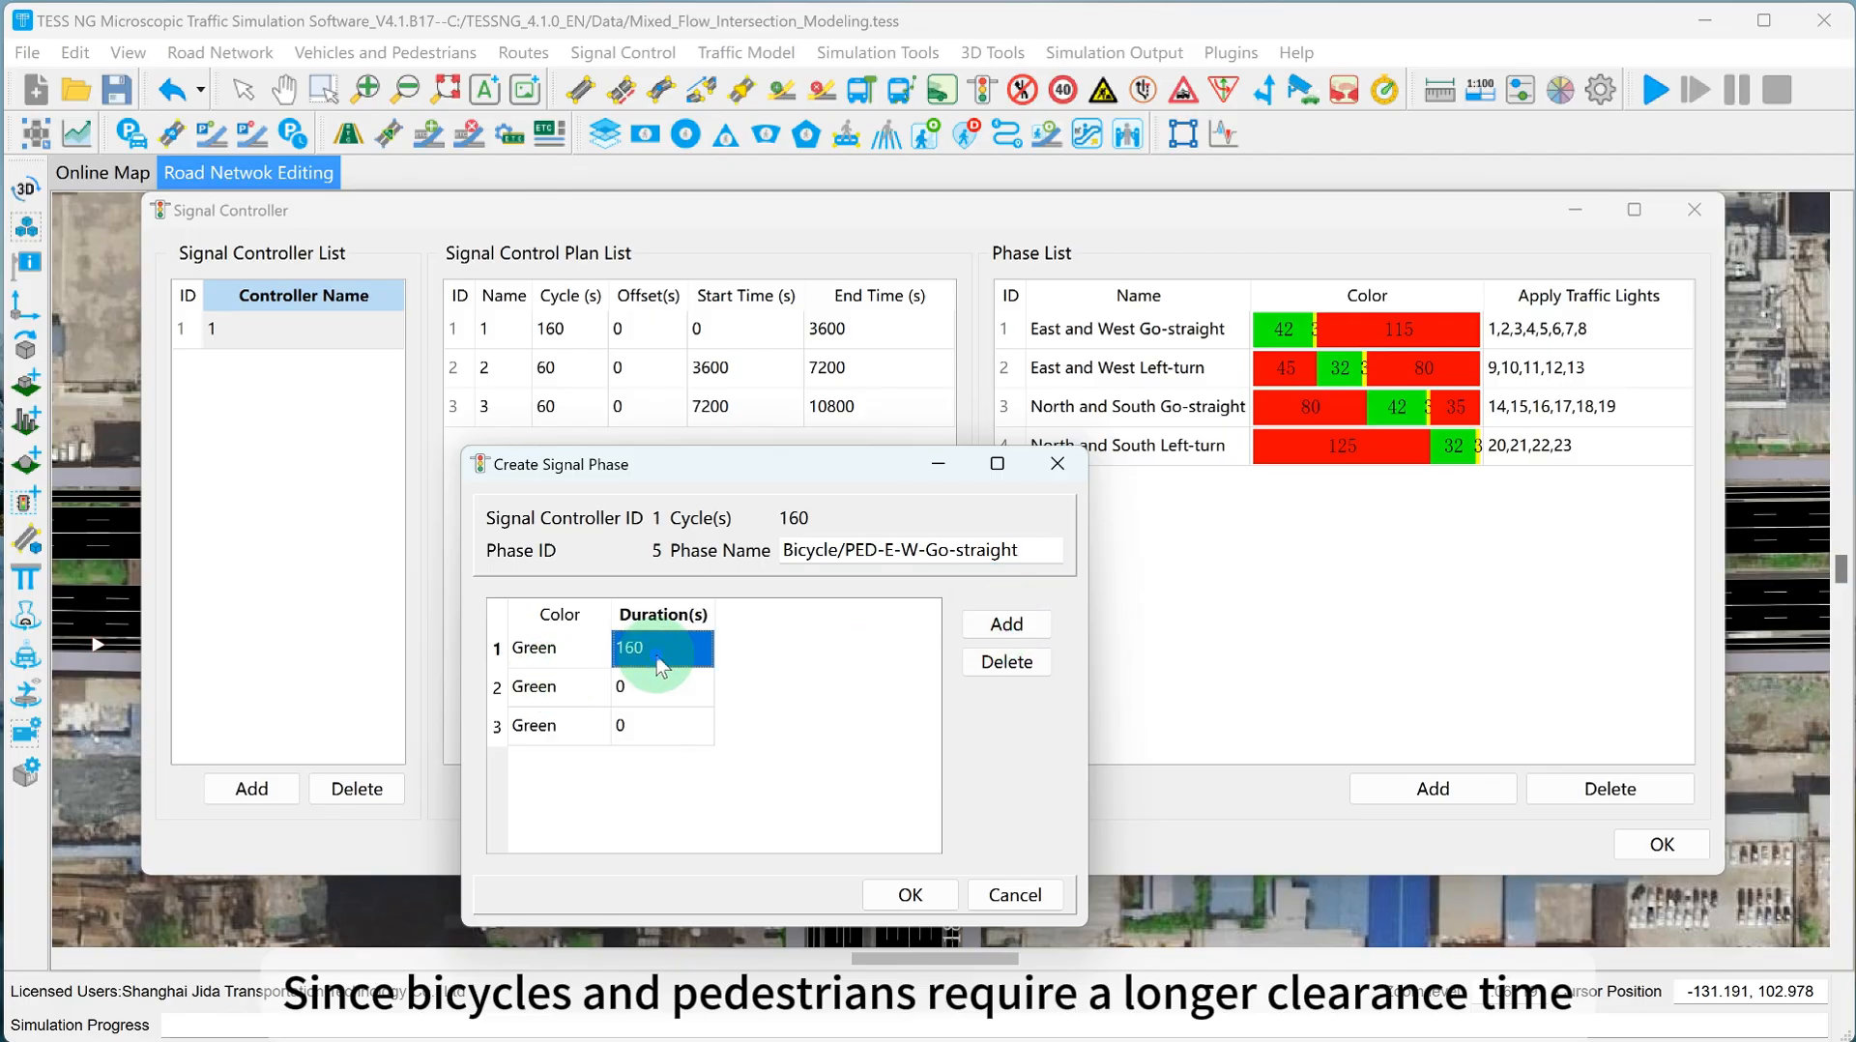
pyautogui.click(638, 653)
pyautogui.moveTo(638, 654); pyautogui.dragTo(615, 656)
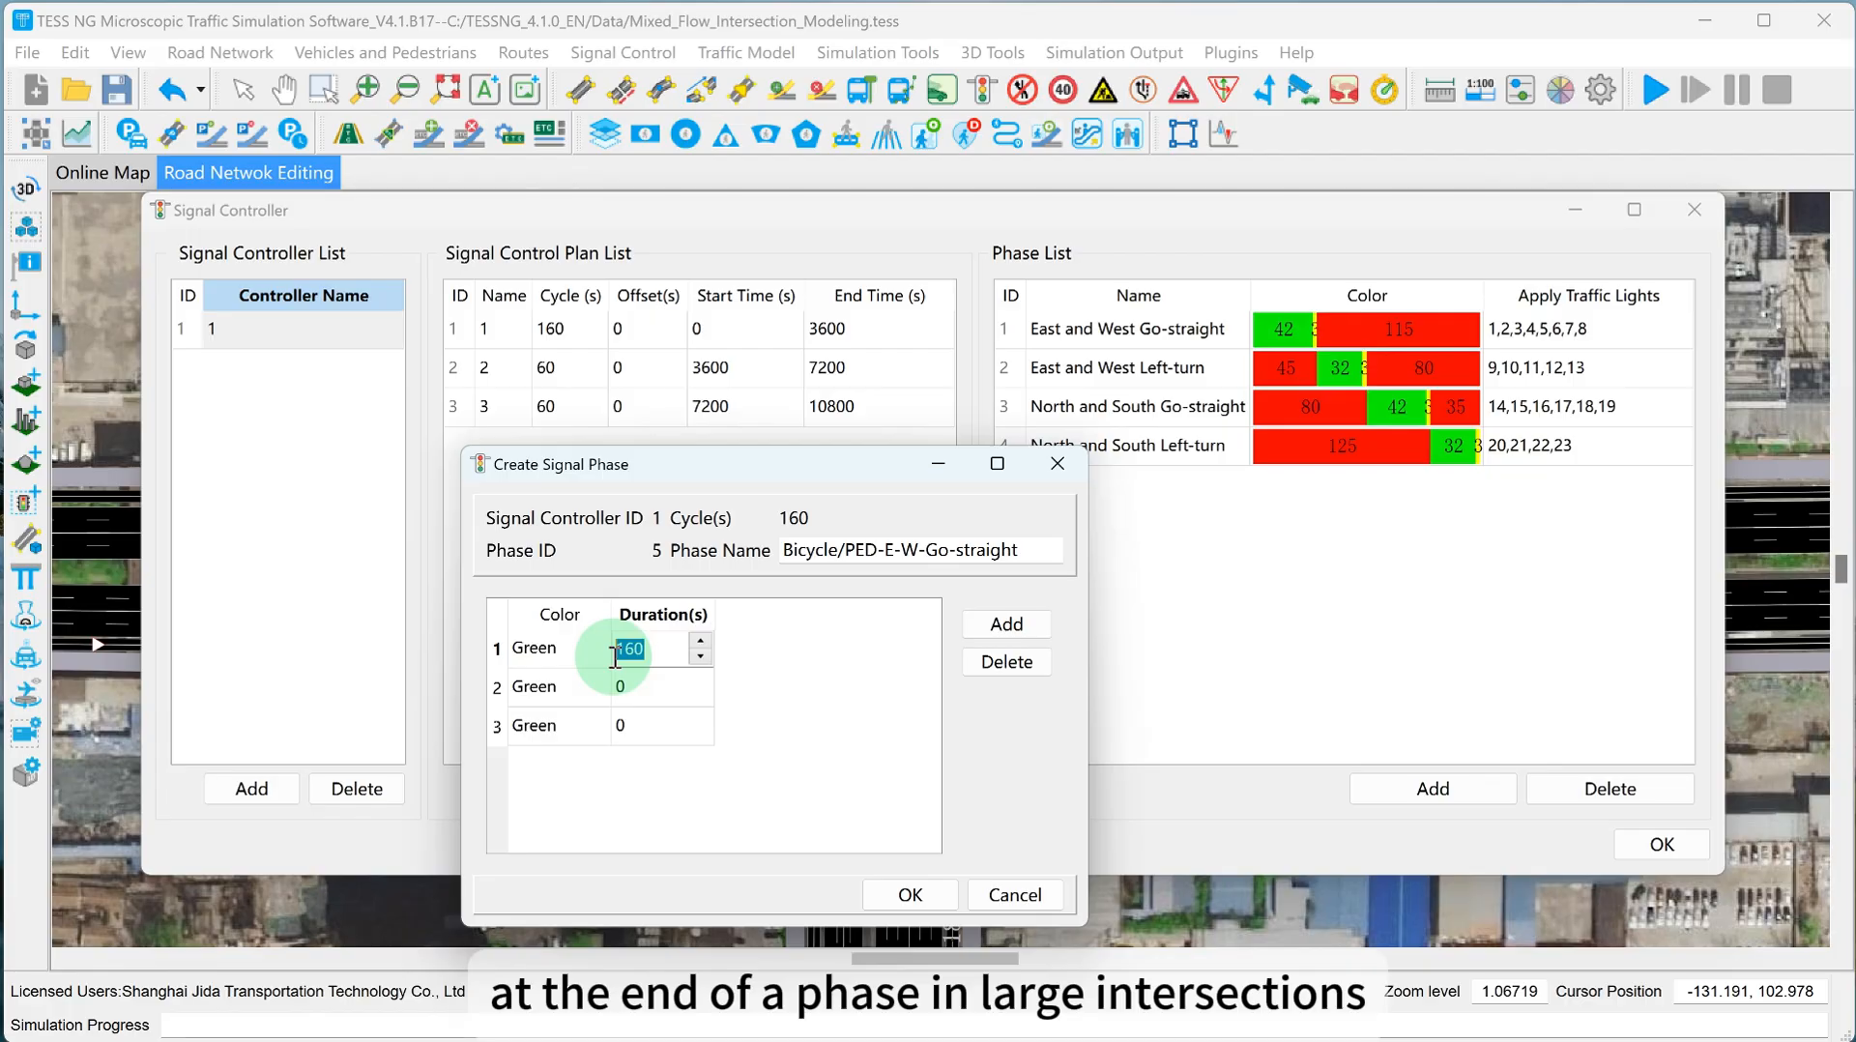
pyautogui.write('35')
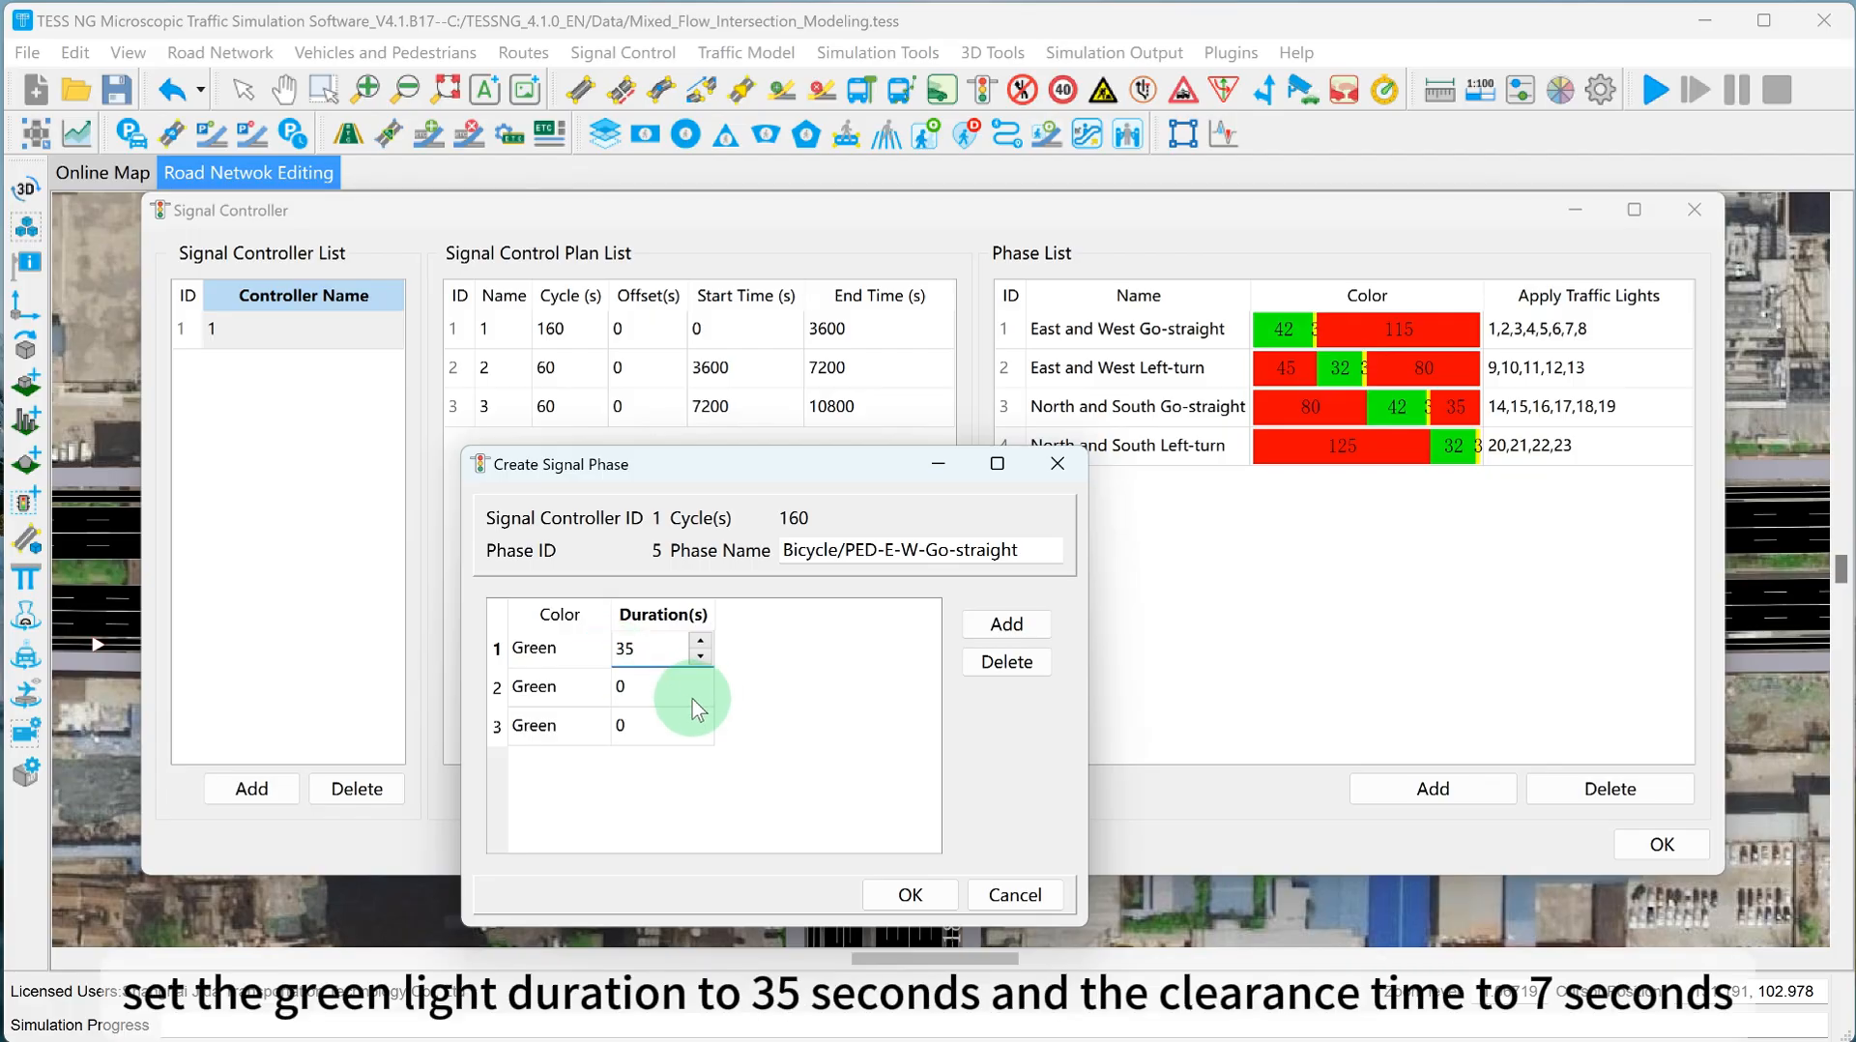
# Set the second interval to yellow for 3 s and the third to red, and save the east-west go-straight phase.
pyautogui.click(674, 698)
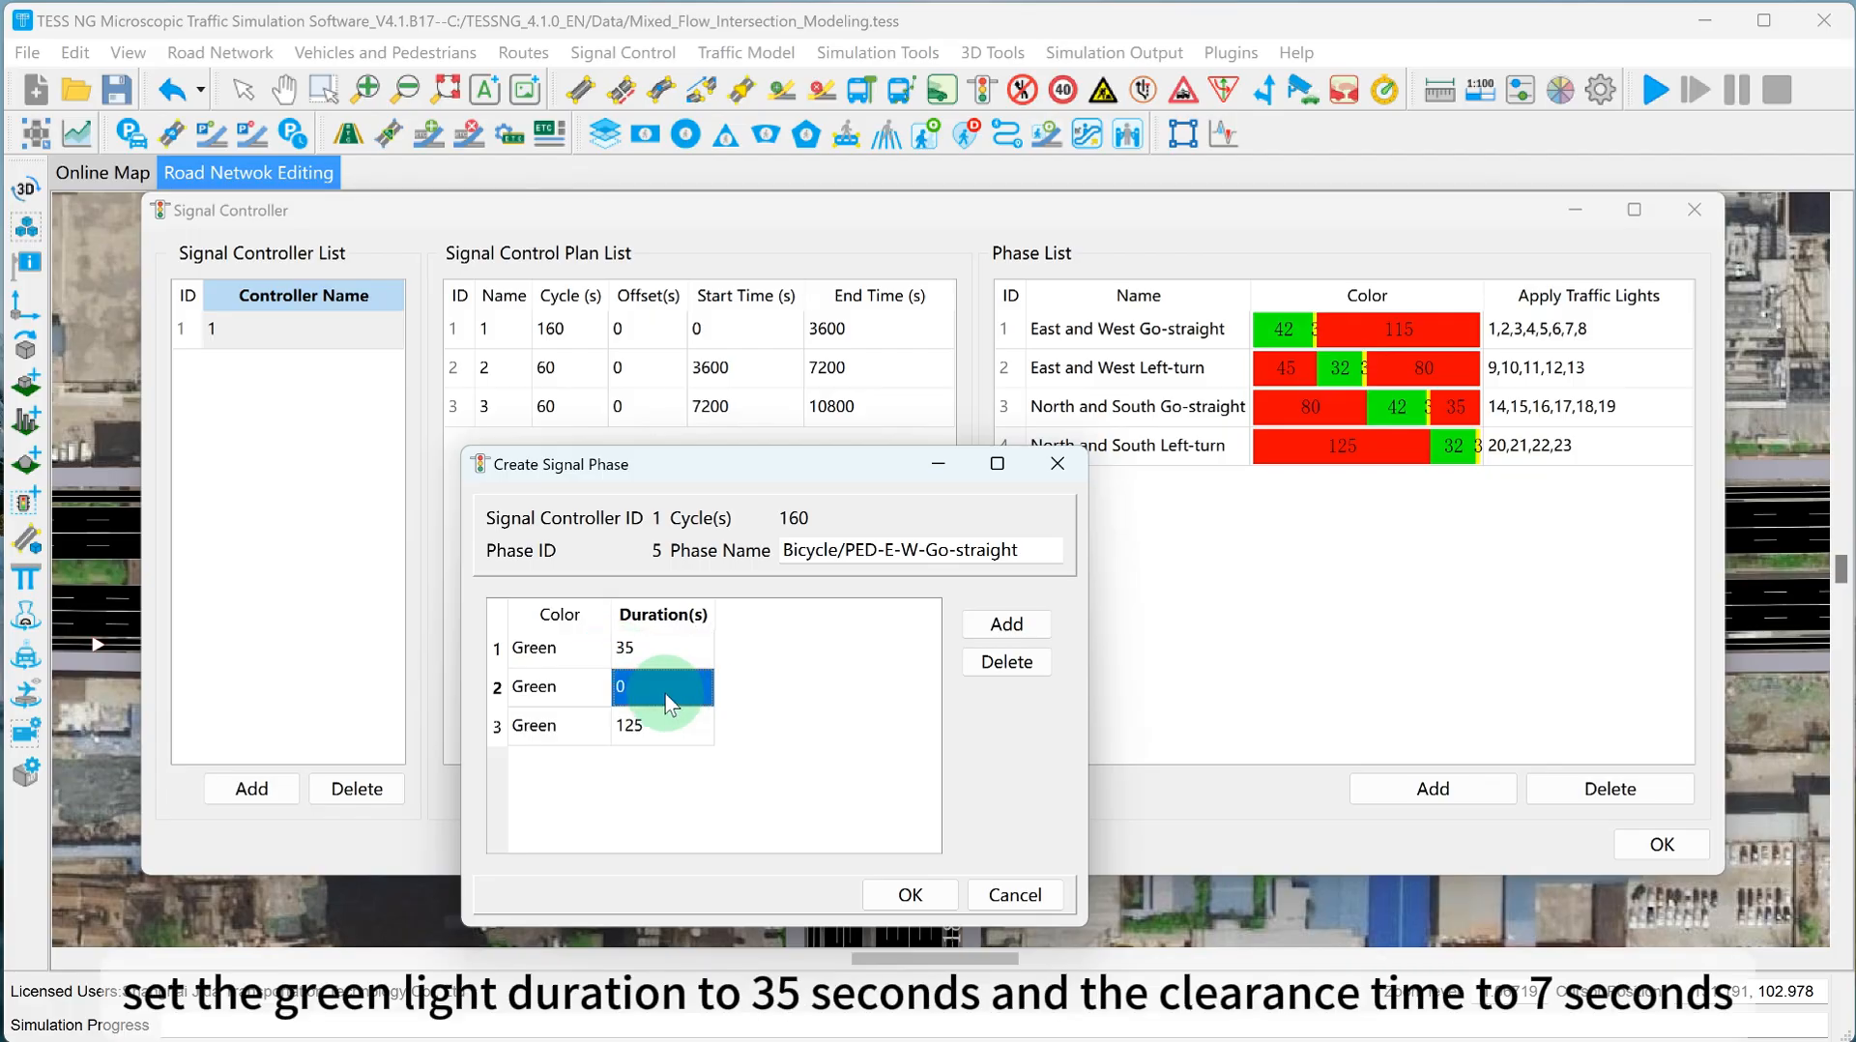
pyautogui.doubleClick(570, 688)
pyautogui.click(577, 738)
pyautogui.doubleClick(627, 690)
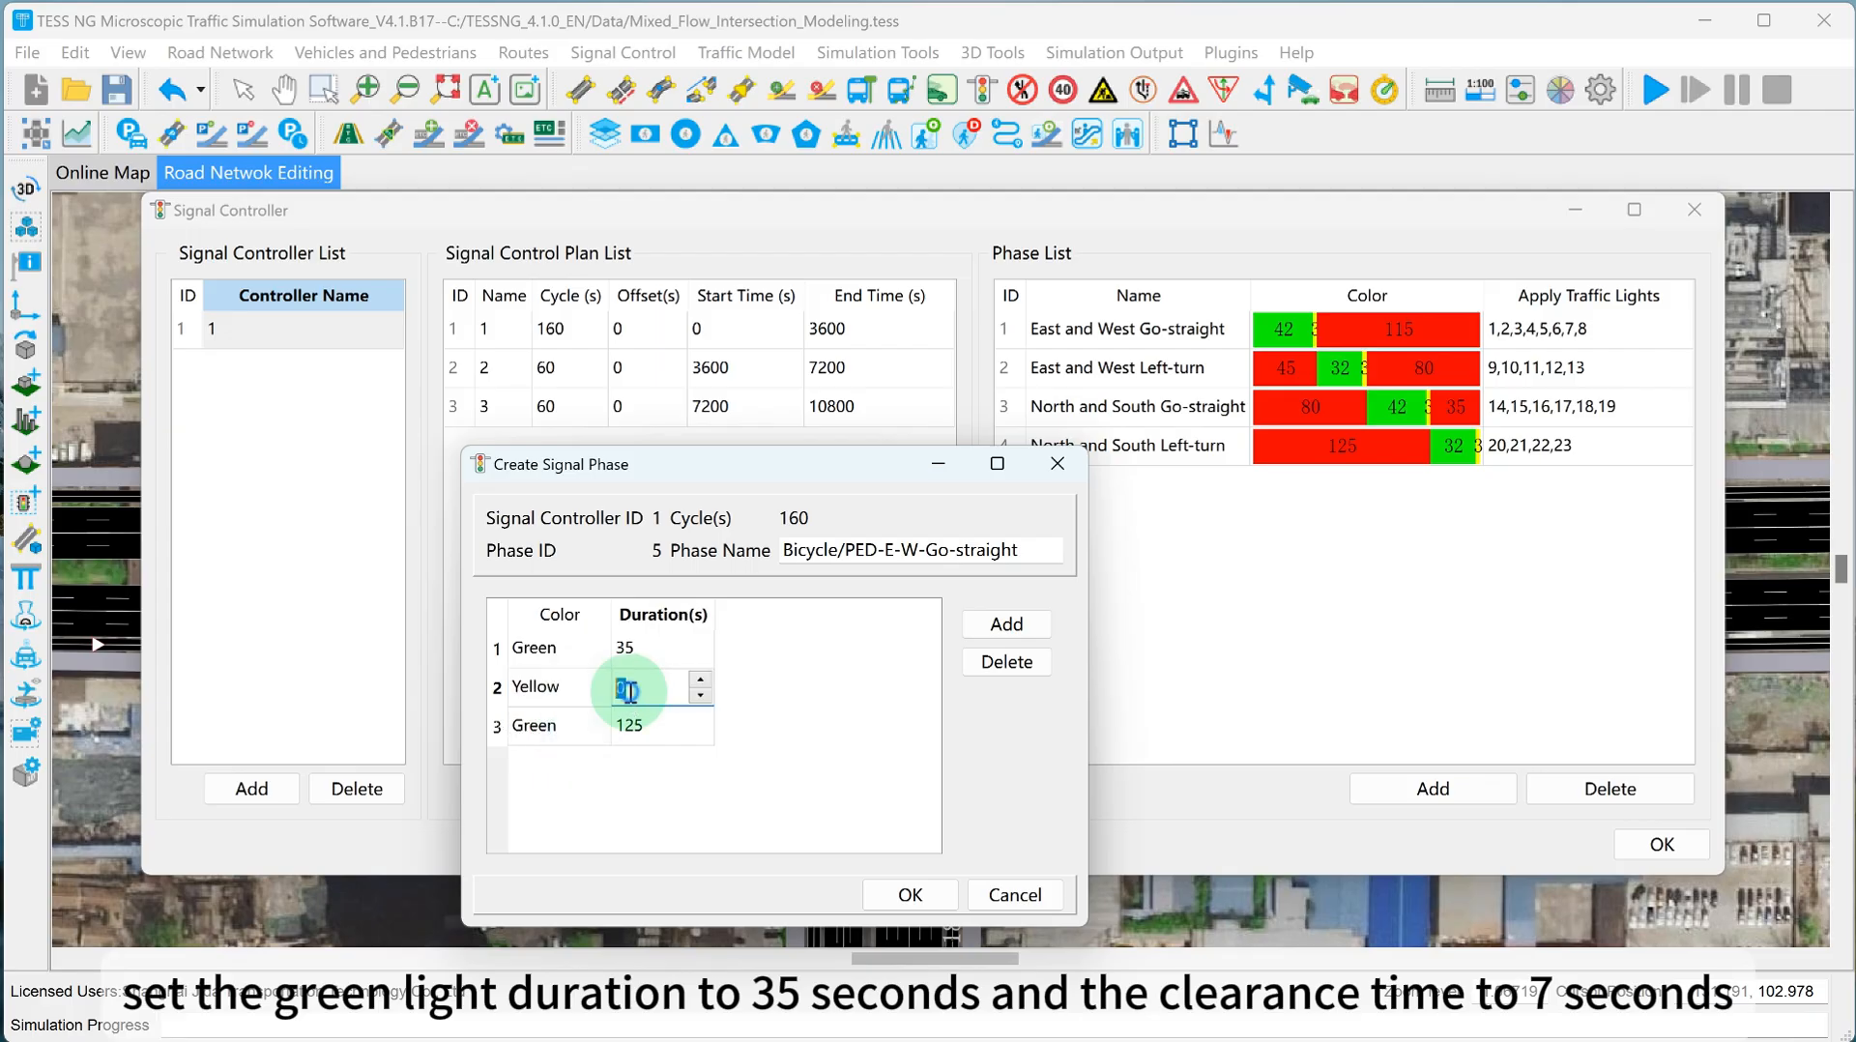
pyautogui.write('3')
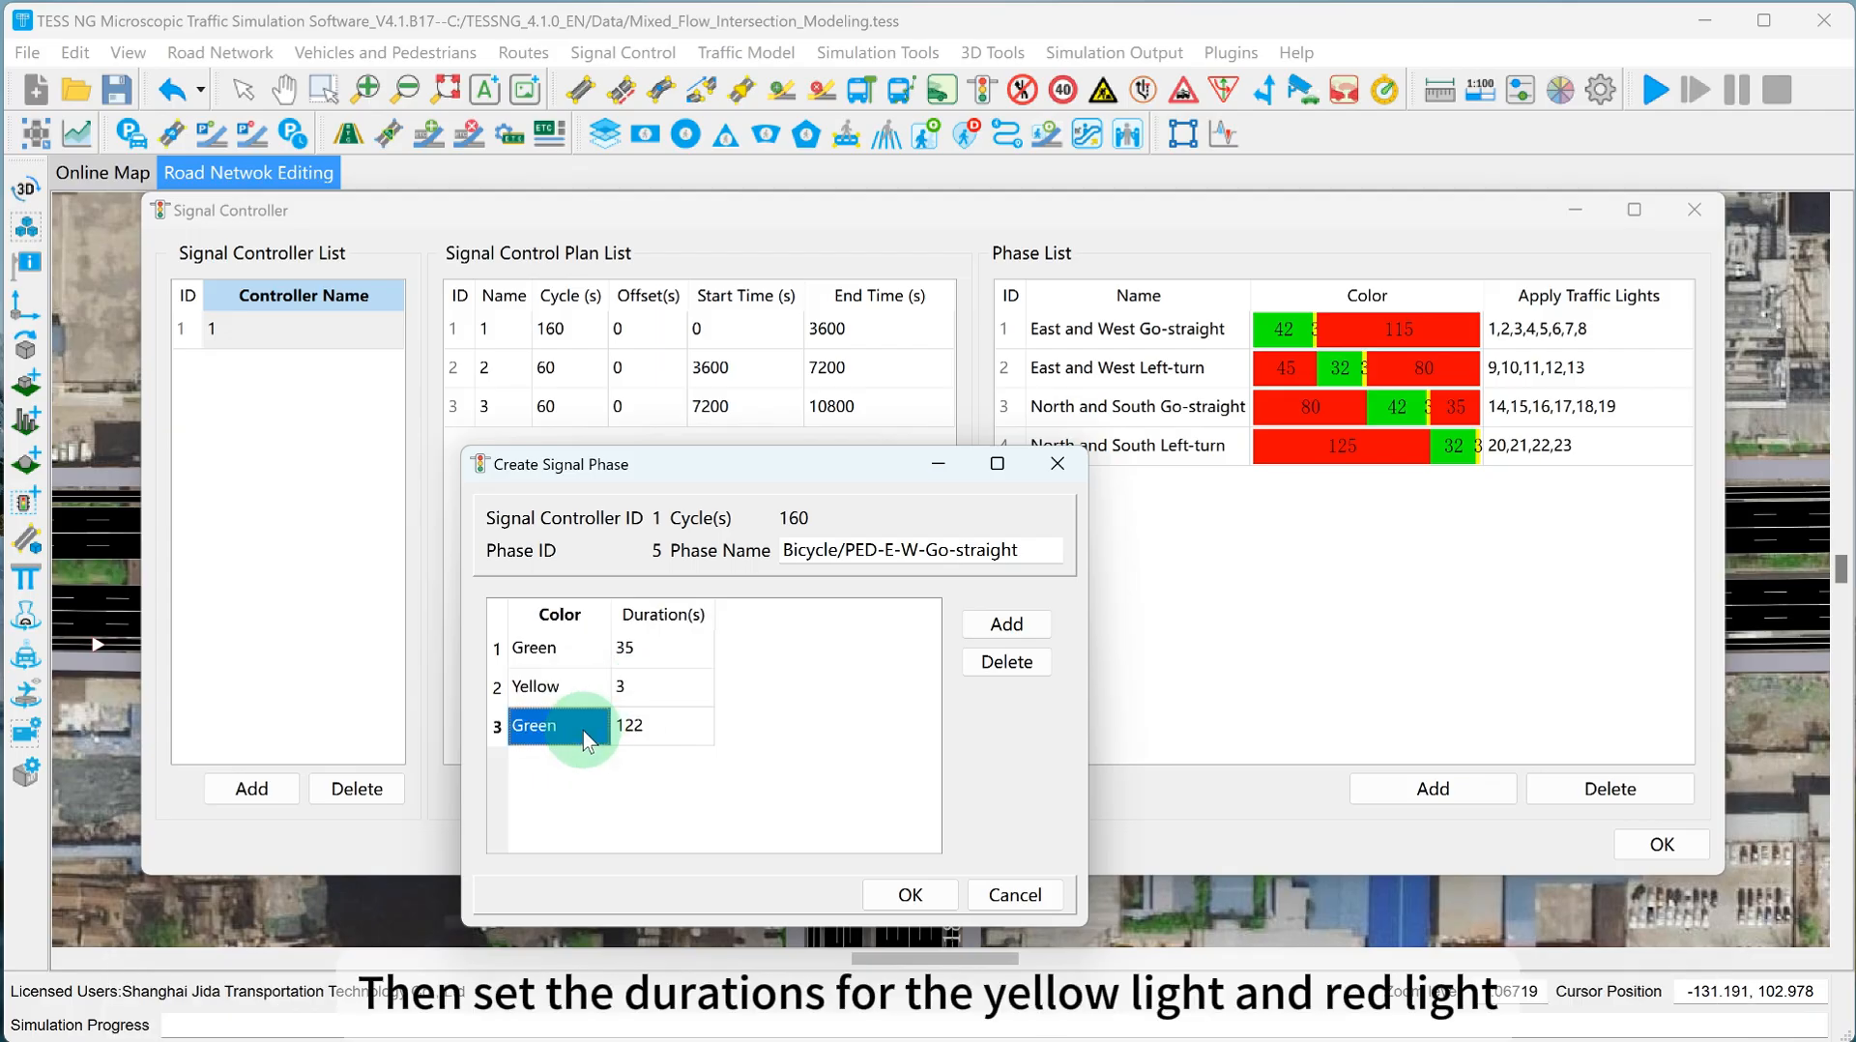
pyautogui.doubleClick(583, 729)
pyautogui.click(566, 797)
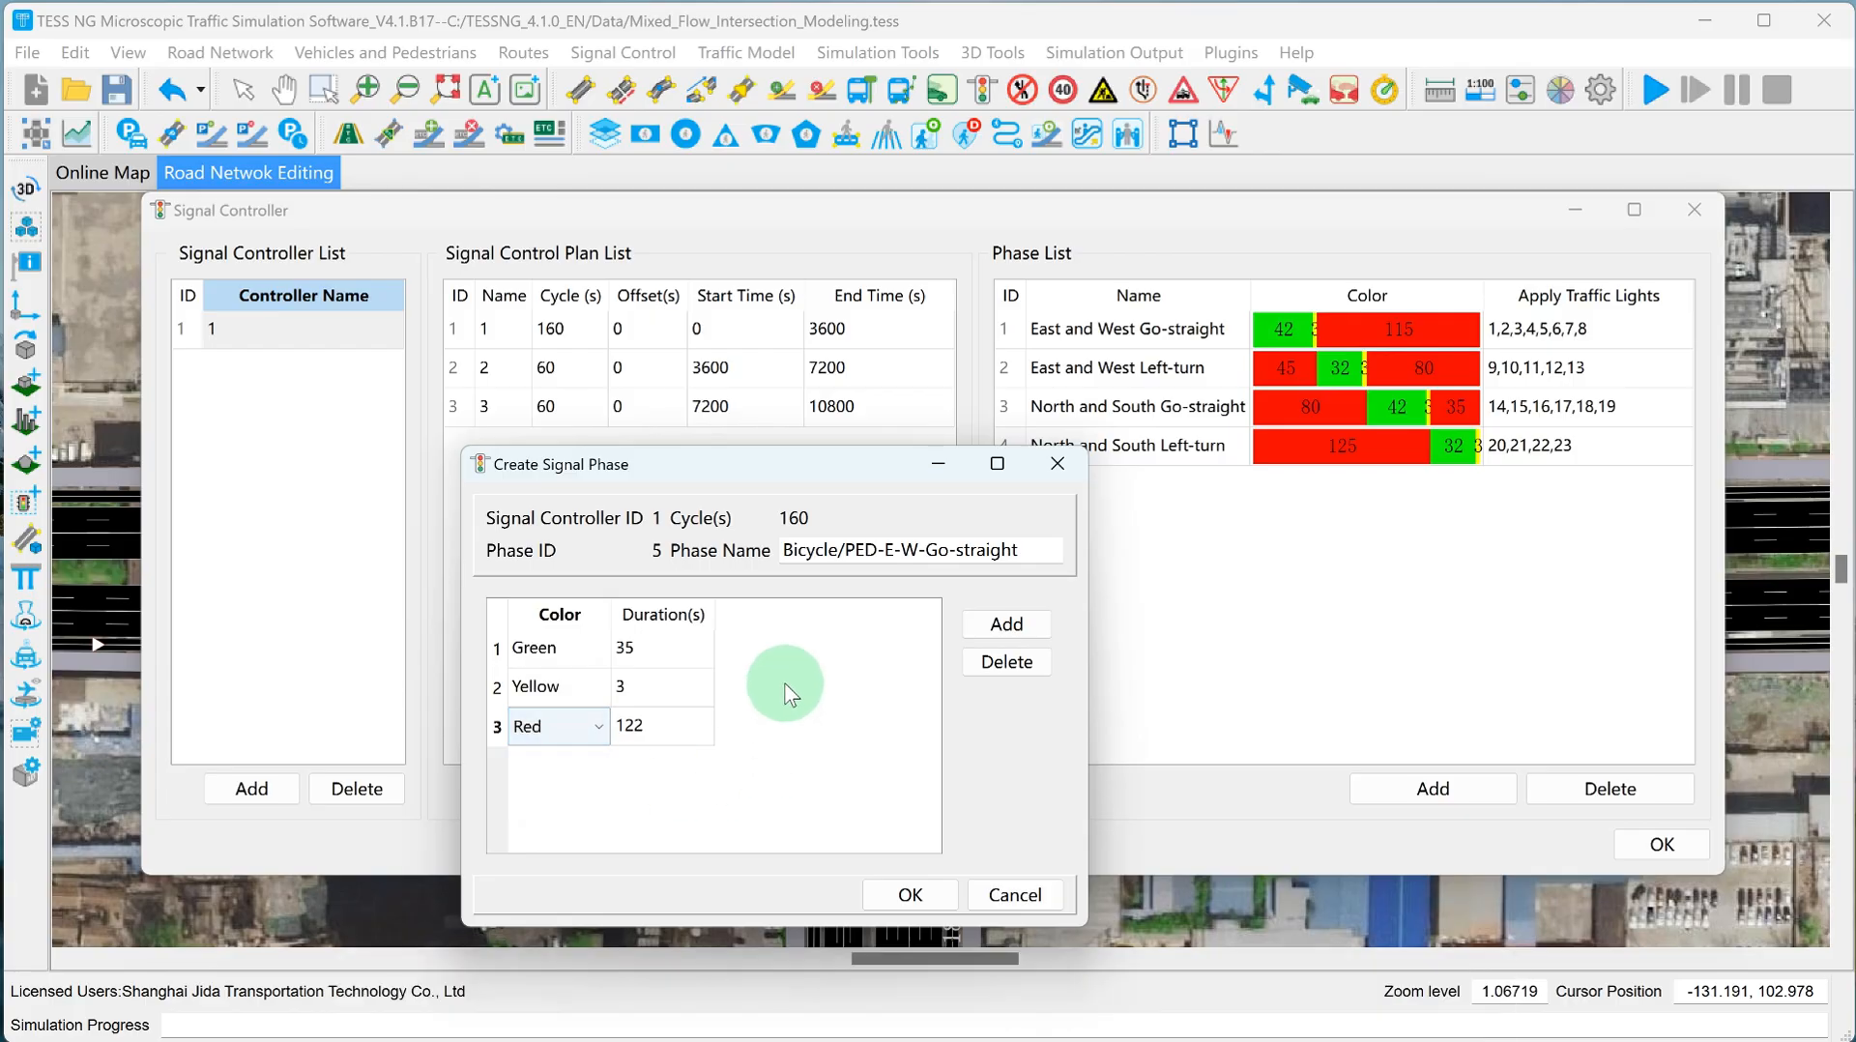
pyautogui.click(894, 897)
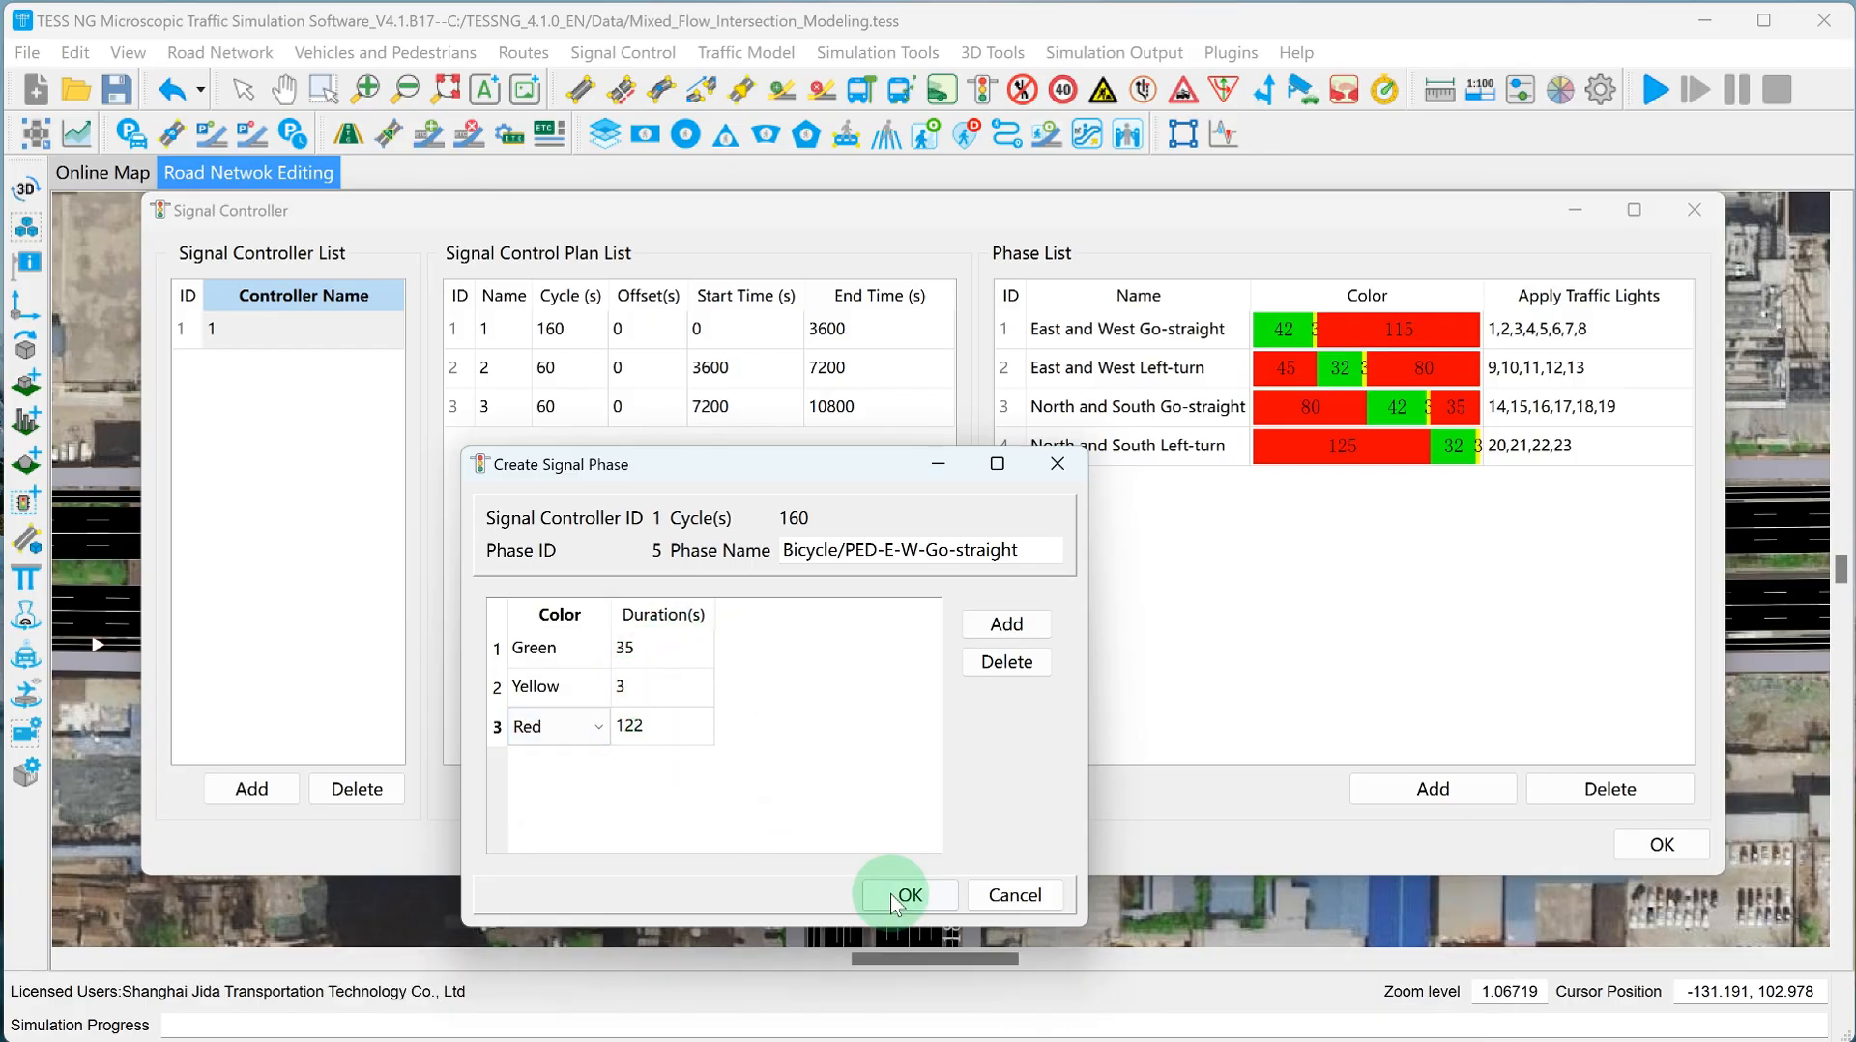
# Add a sixth phase named Bicycle/PED-E-W-Left-turn, reusing the fifth phase's copied name and replacing its ending.
pyautogui.doubleClick(1247, 485)
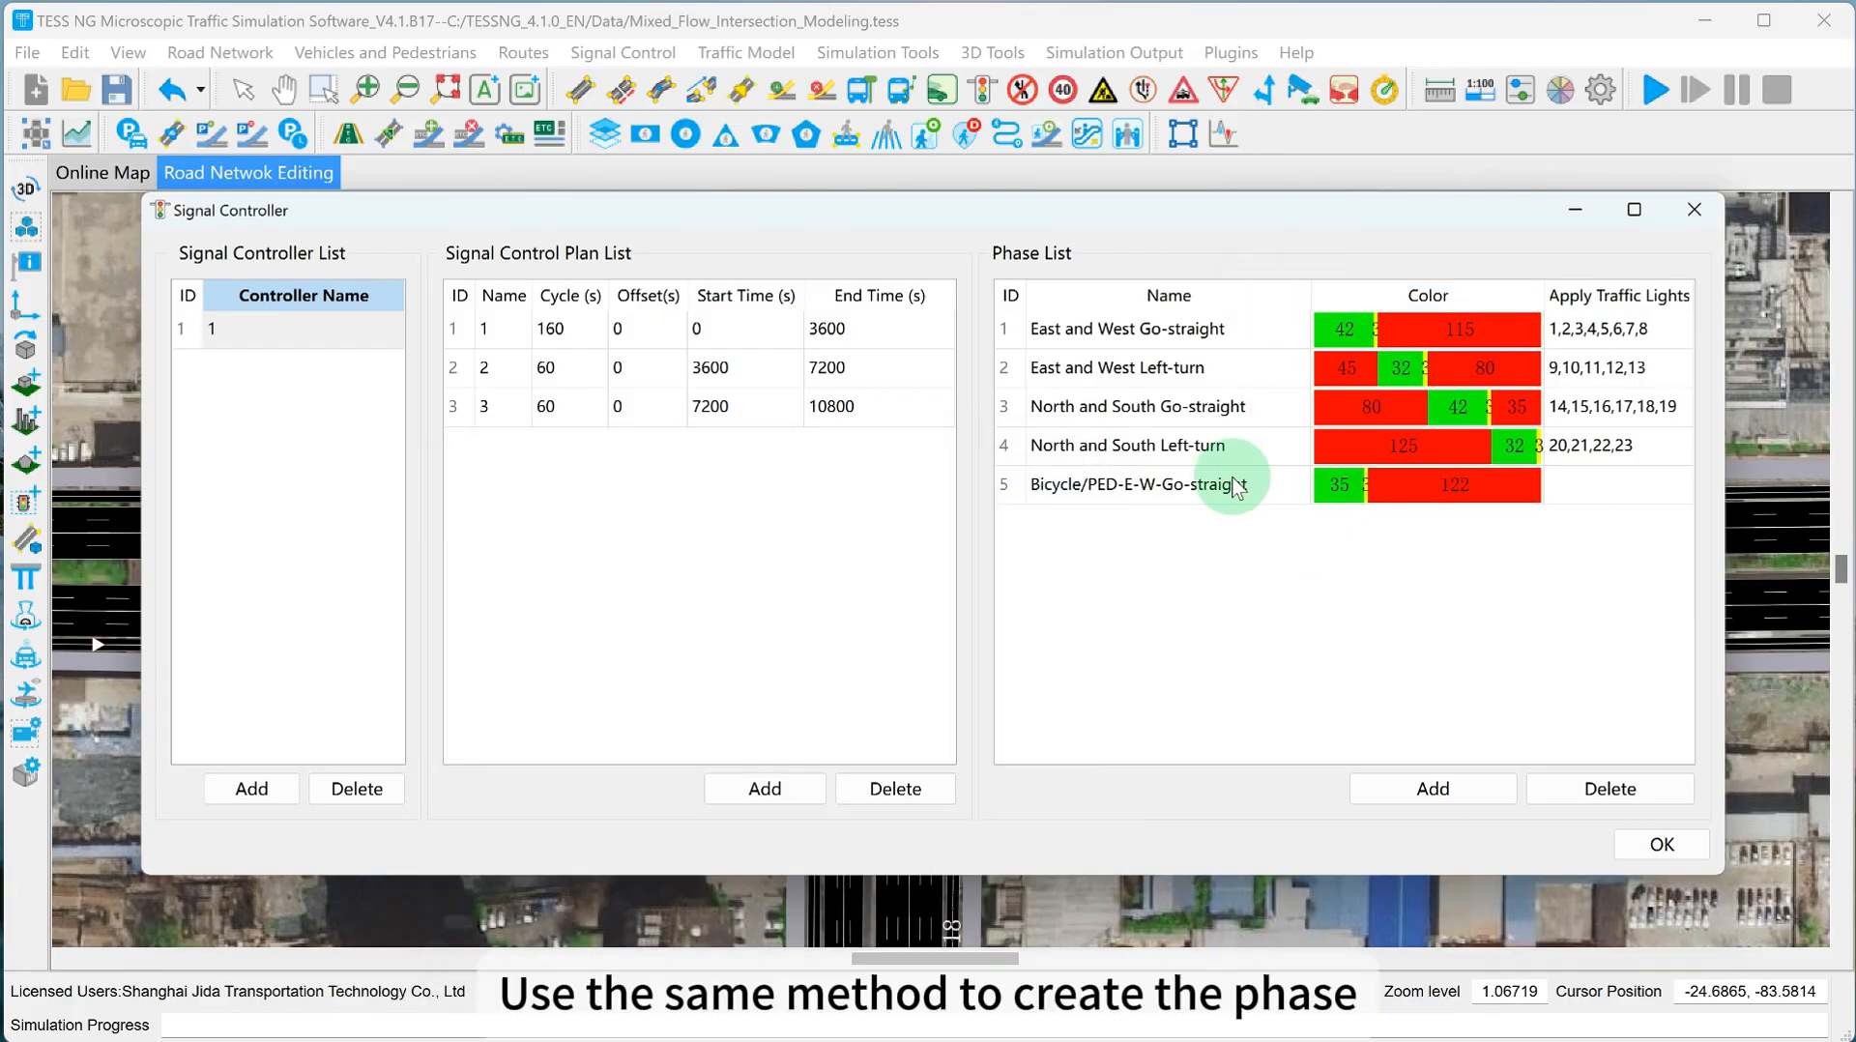
pyautogui.moveTo(1247, 485); pyautogui.dragTo(1027, 486)
pyautogui.click(1432, 787)
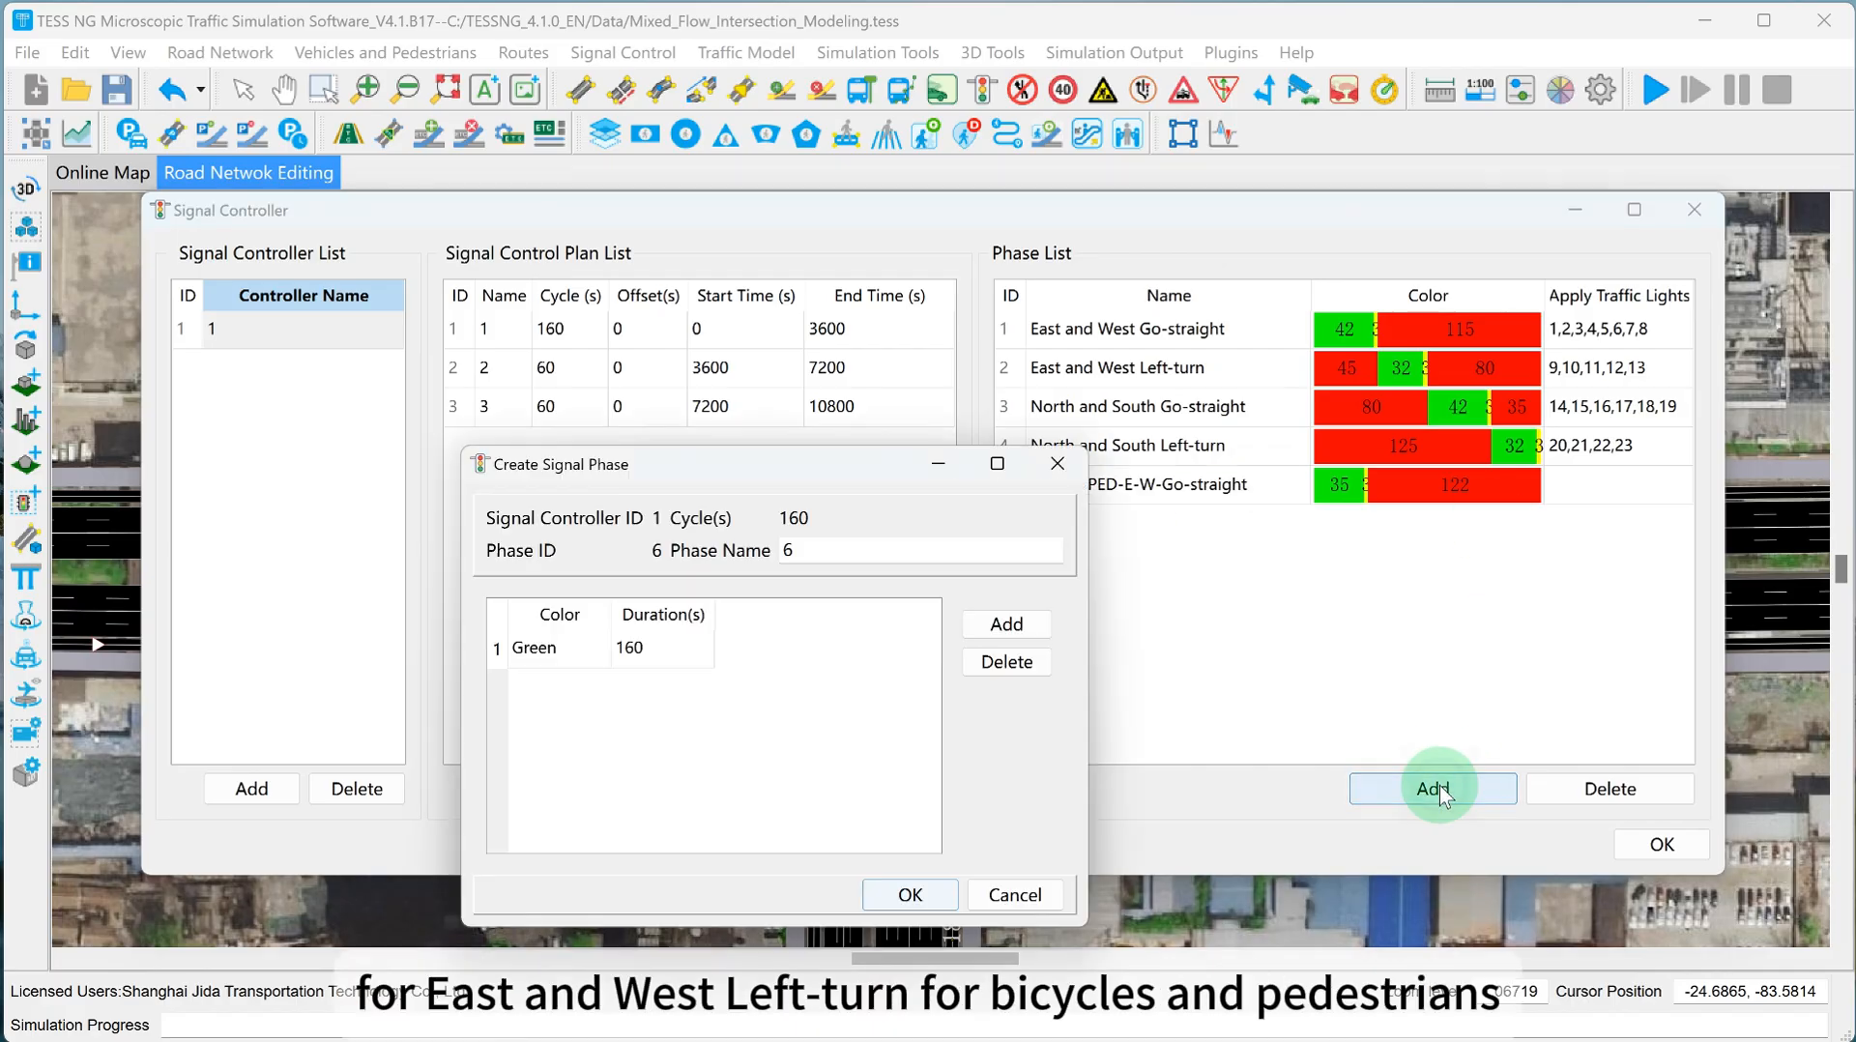
pyautogui.hotkey('ctrl', 'a')
pyautogui.write('Bicycle/PED-E-W-Go-straight')
pyautogui.moveTo(950, 550); pyautogui.dragTo(926, 551)
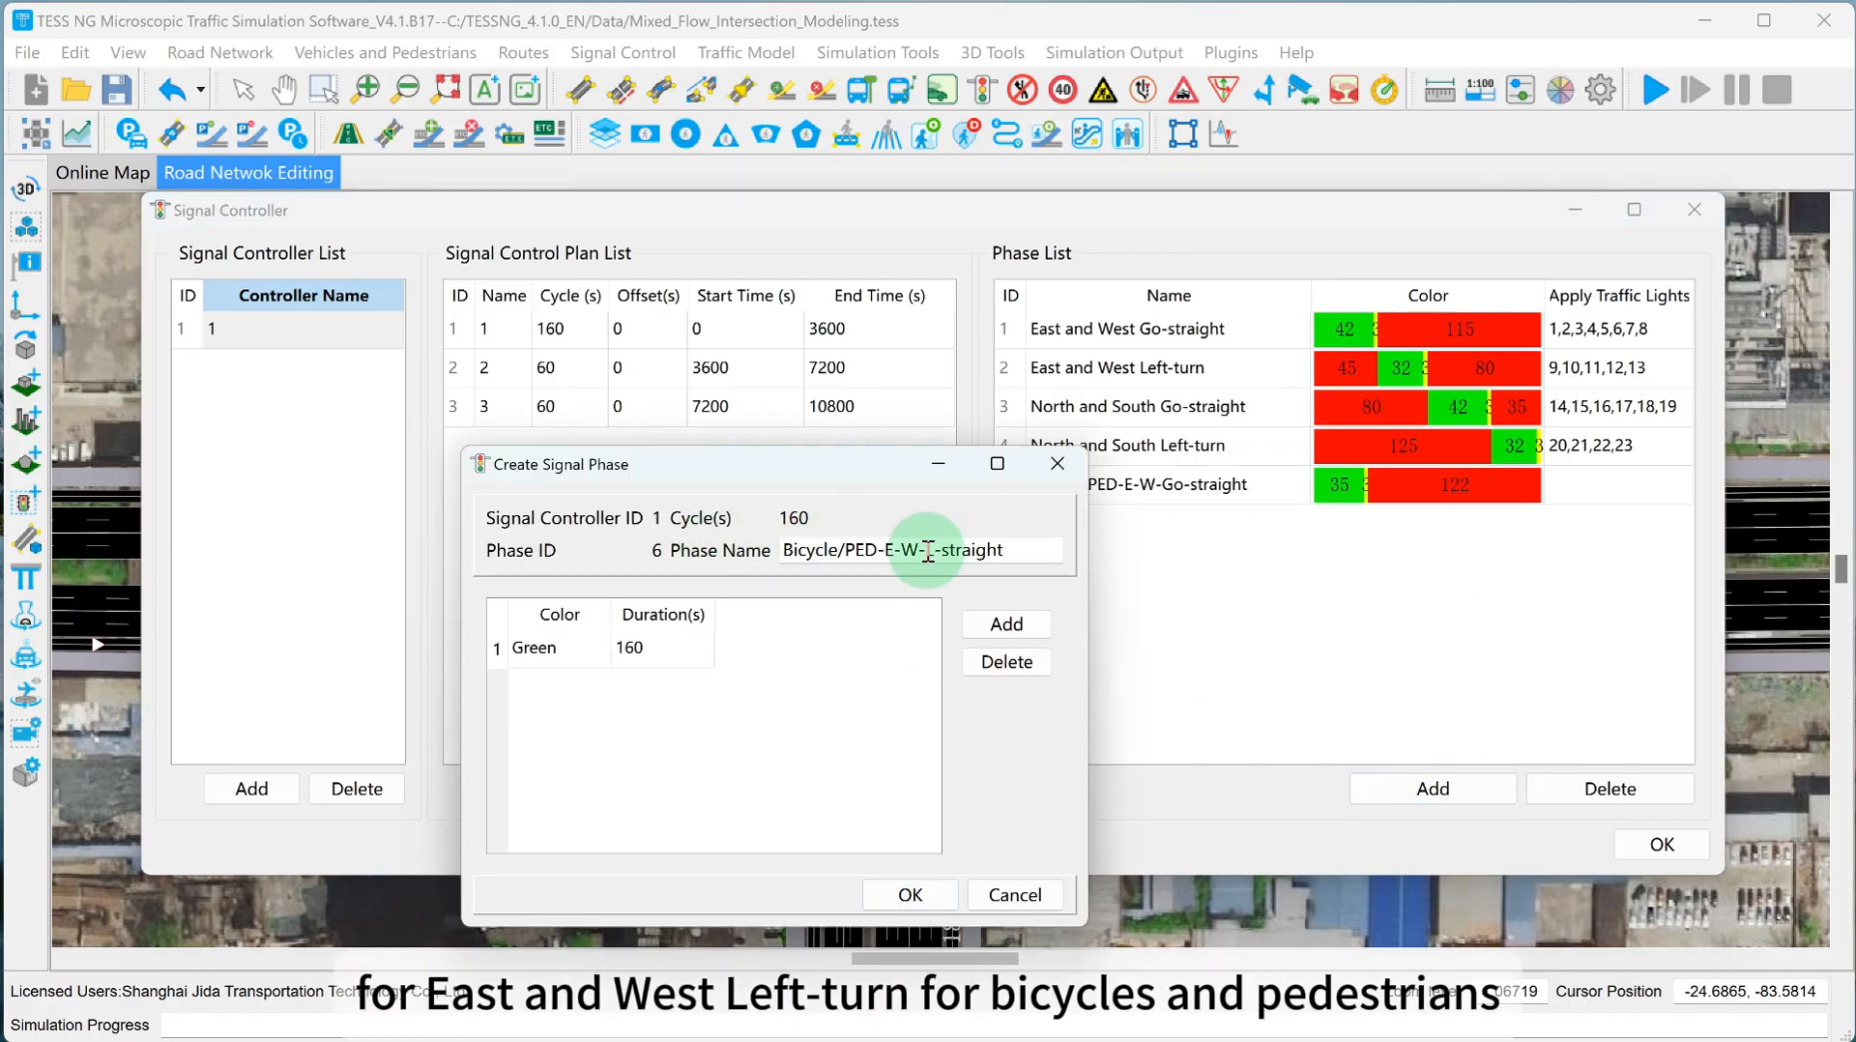
pyautogui.write('Left-turn')
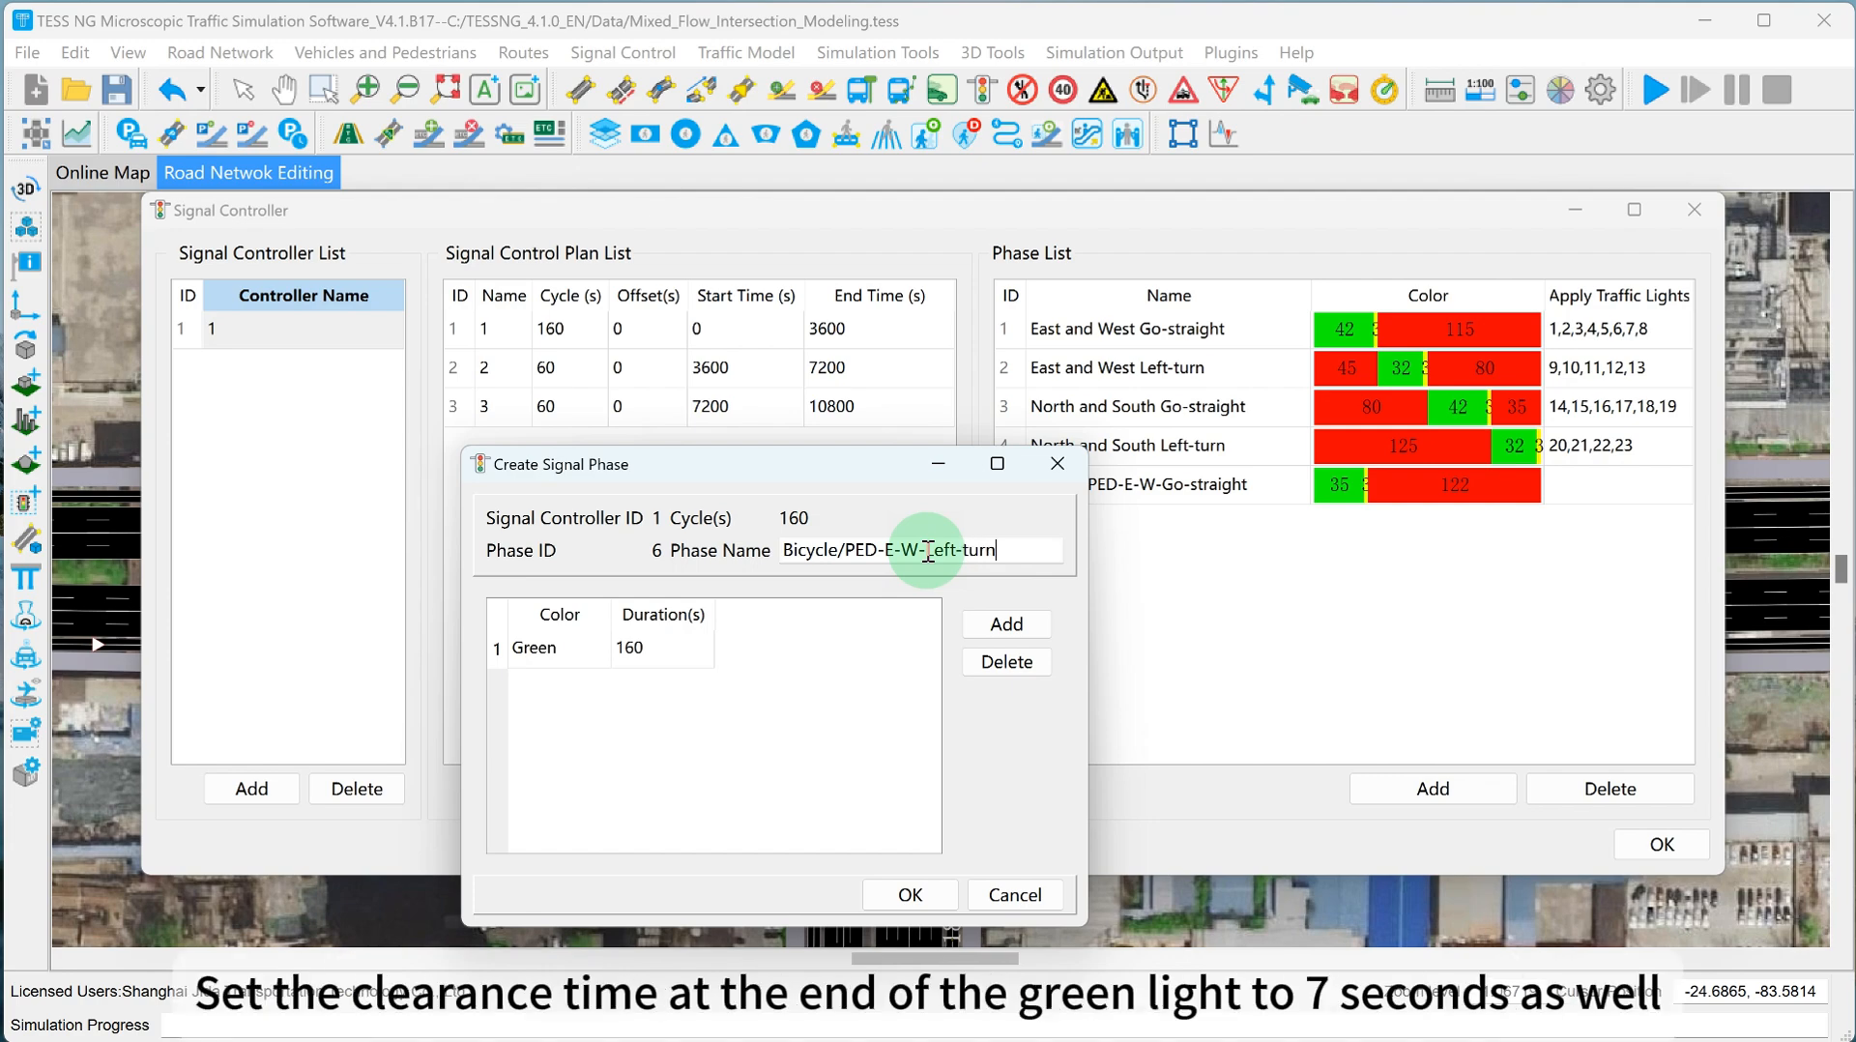
# Add three more color intervals to the east-west left-turn phase and set the first interval to red for 45 s.
pyautogui.click(1006, 623)
pyautogui.click(1006, 623)
pyautogui.click(1006, 624)
pyautogui.doubleClick(570, 649)
pyautogui.click(527, 718)
pyautogui.doubleClick(638, 647)
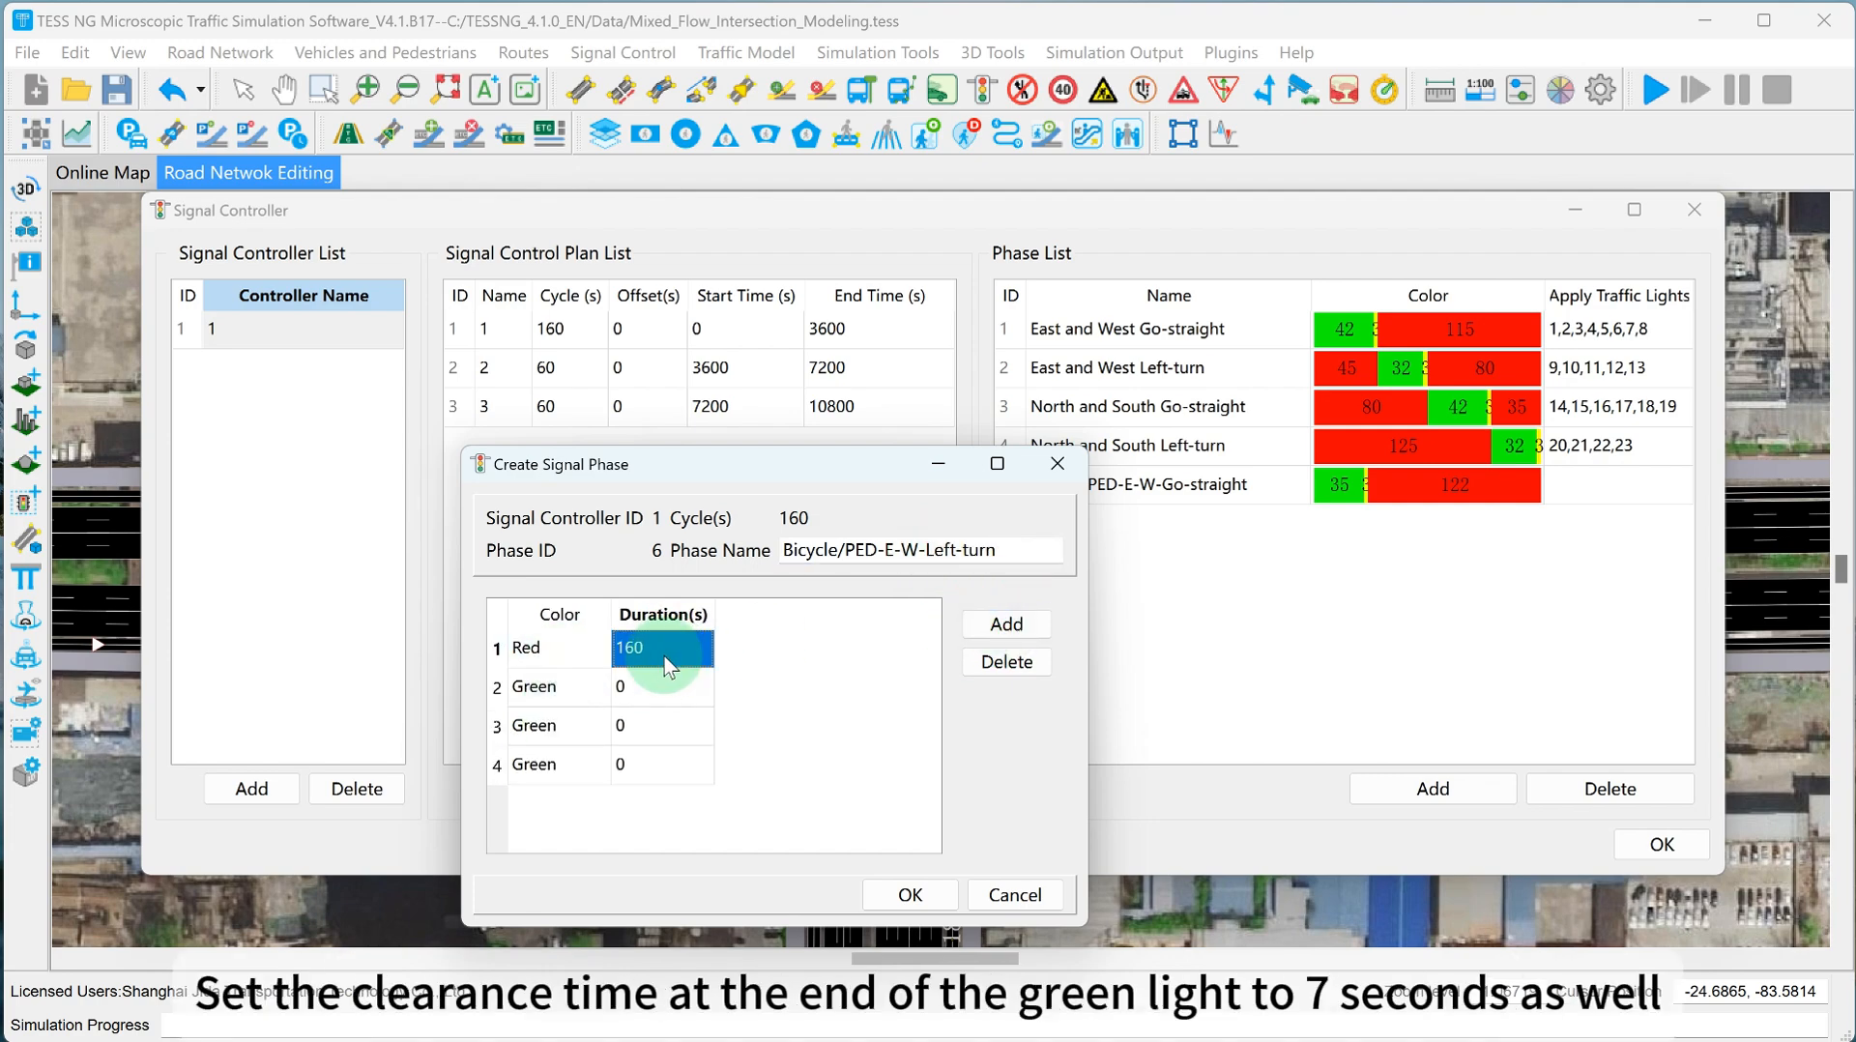
pyautogui.write('45')
# Set the east-west left-turn phase's second interval to green for 25 s and the third to yellow for 3 s.
pyautogui.doubleClick(561, 686)
pyautogui.click(648, 687)
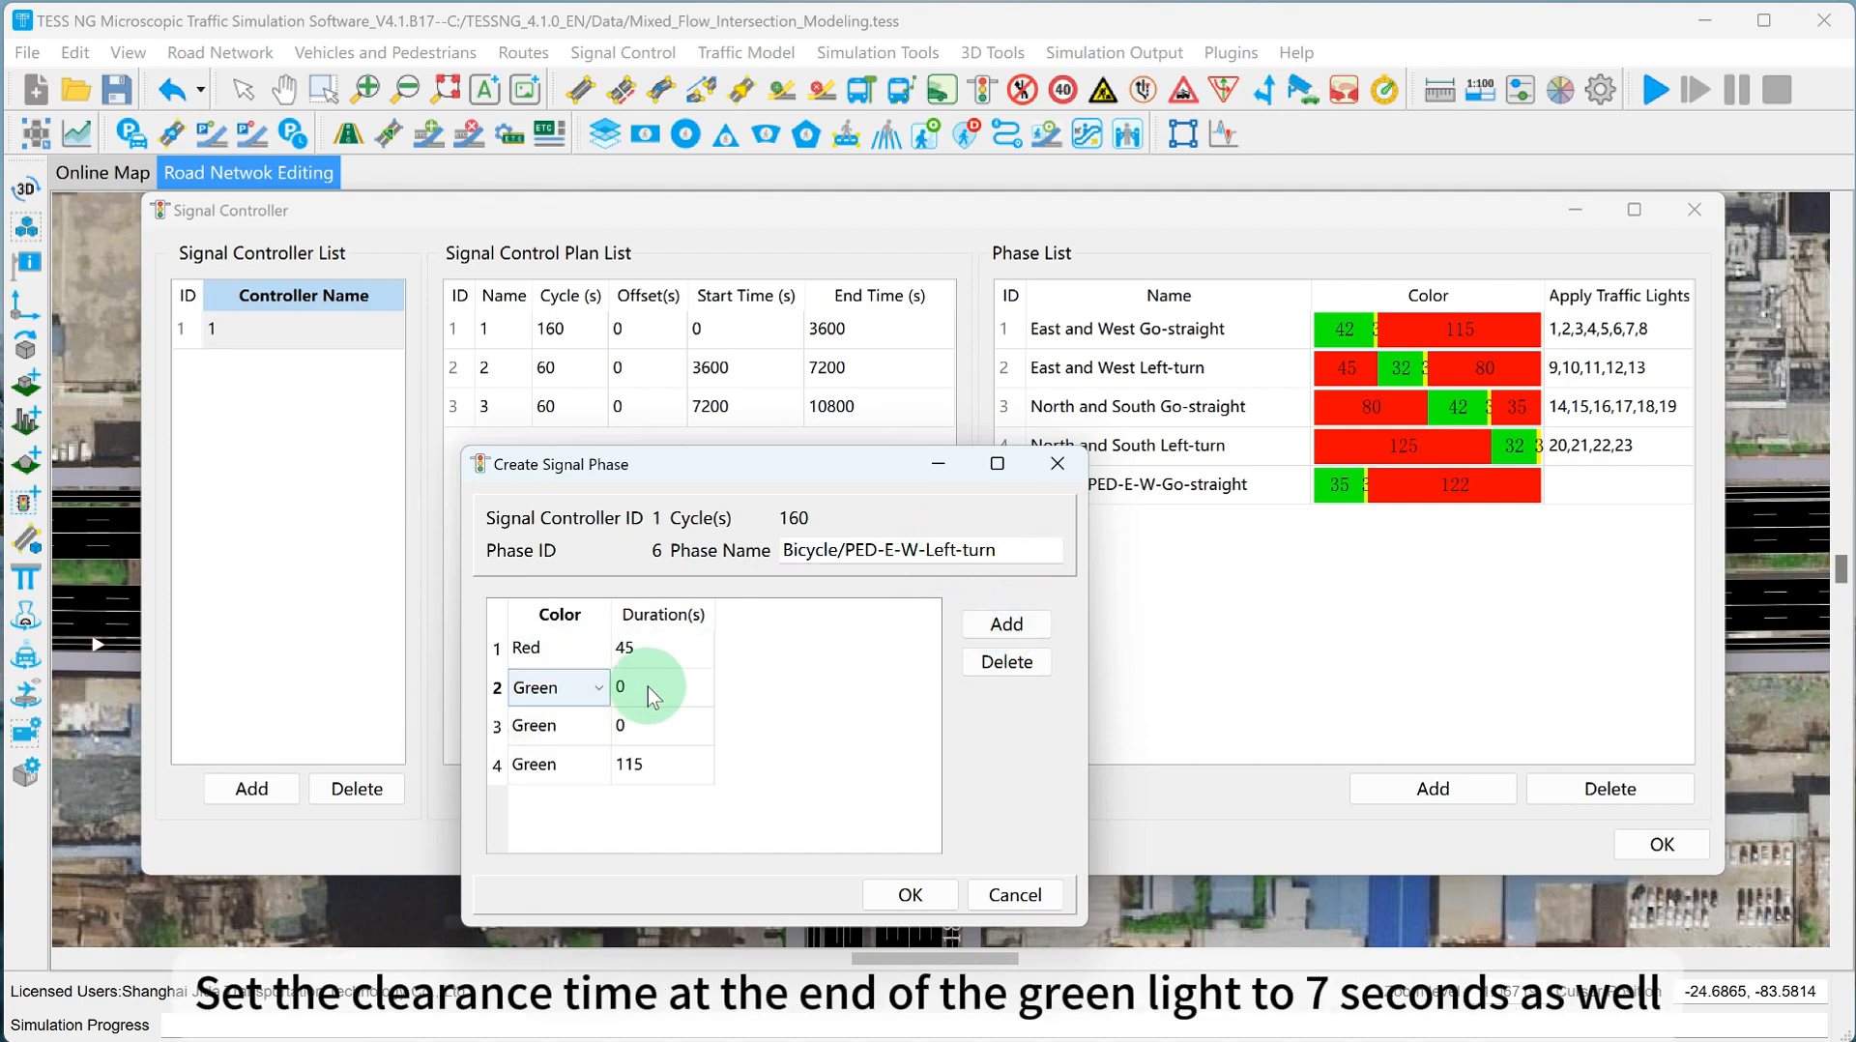
pyautogui.write('25')
pyautogui.click(584, 728)
pyautogui.click(653, 742)
pyautogui.write('3')
# Make the fourth interval of the east-west left-turn phase red and save the phase.
pyautogui.click(582, 768)
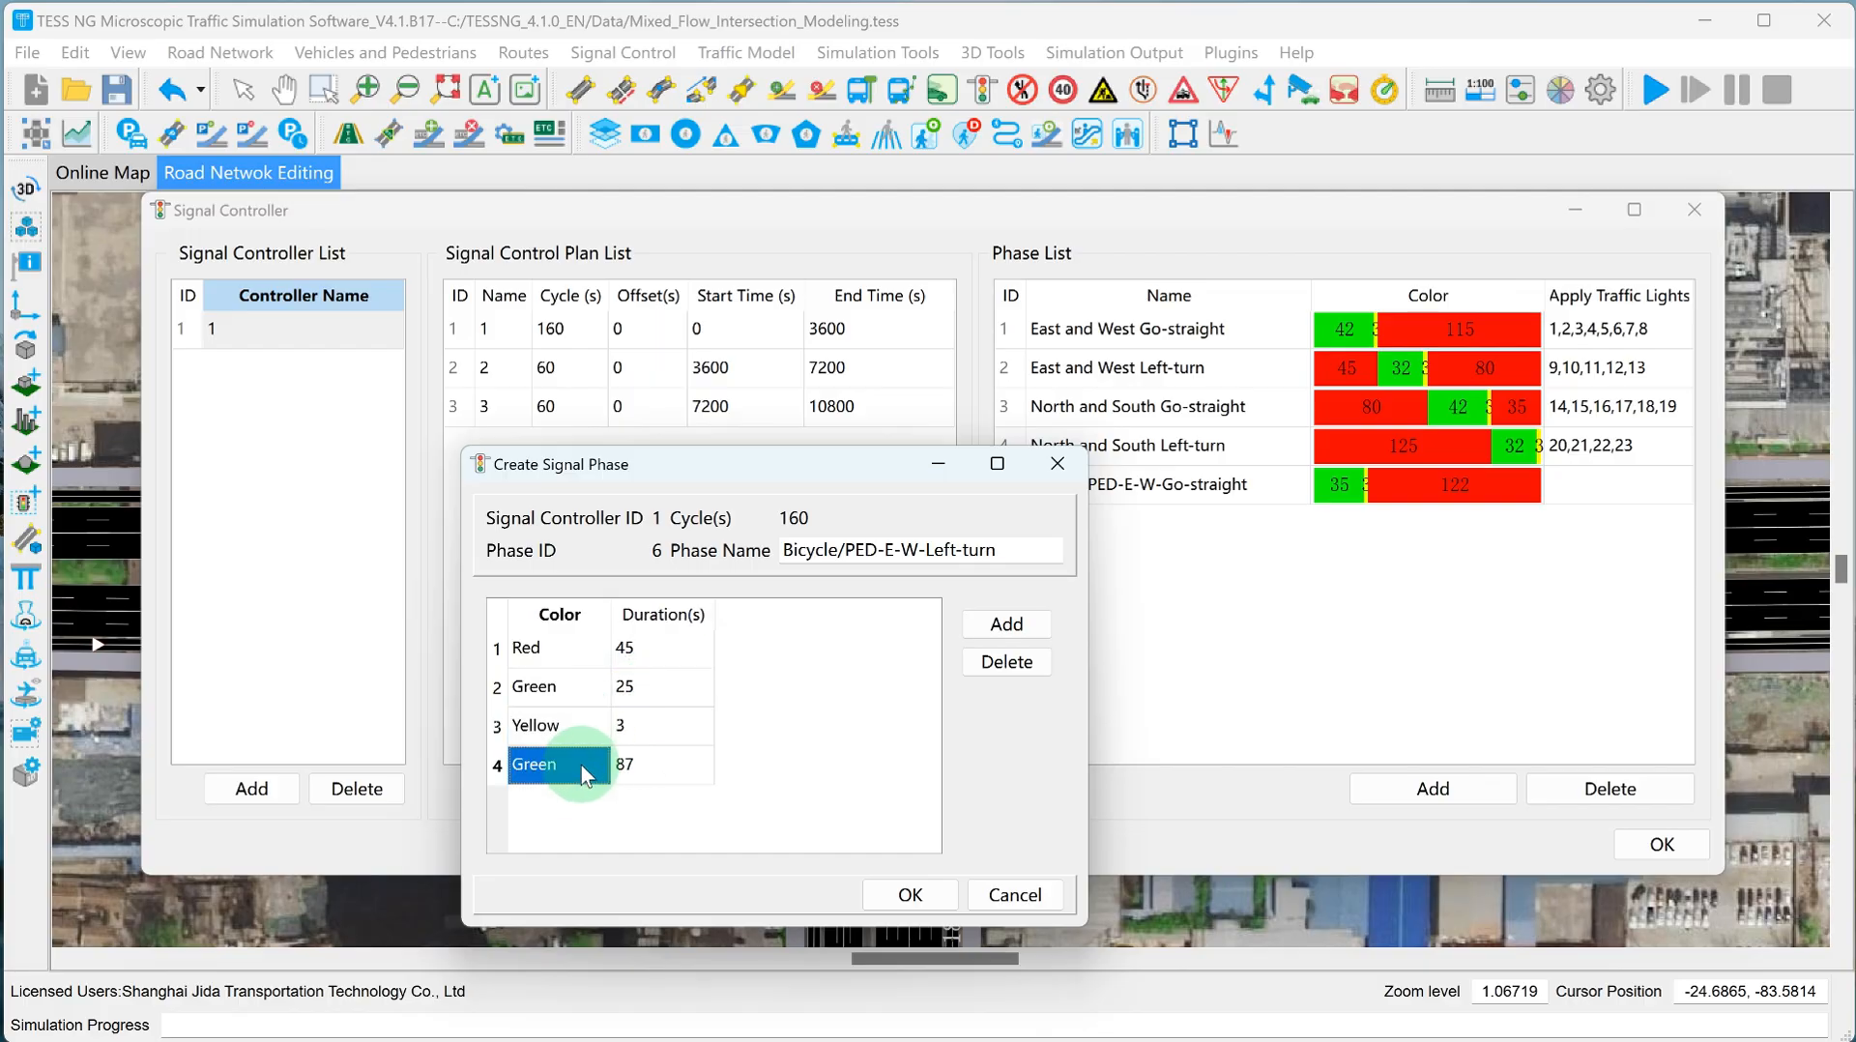
pyautogui.click(582, 764)
pyautogui.click(582, 764)
pyautogui.click(547, 842)
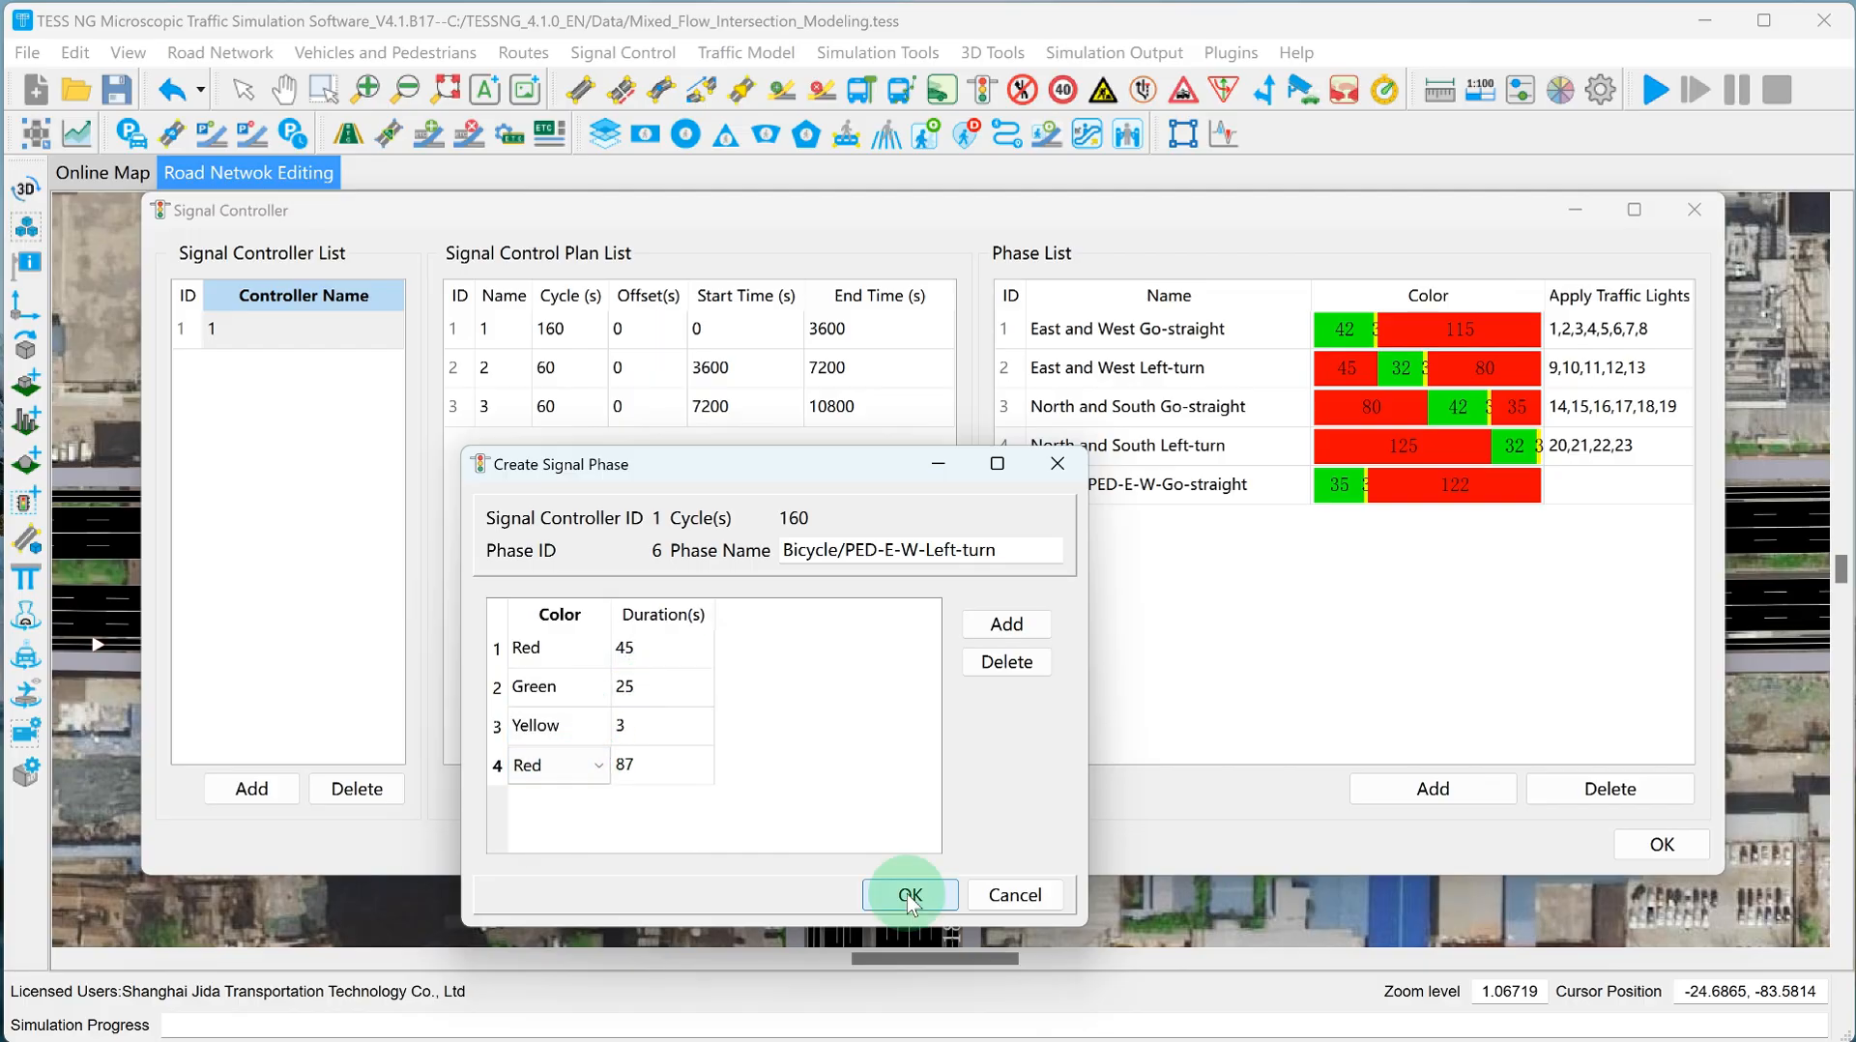
pyautogui.click(909, 894)
# Add a seventh phase and name it Bicycle/PED-N-S-Go-straight, adapting the copied phase name.
pyautogui.click(1432, 787)
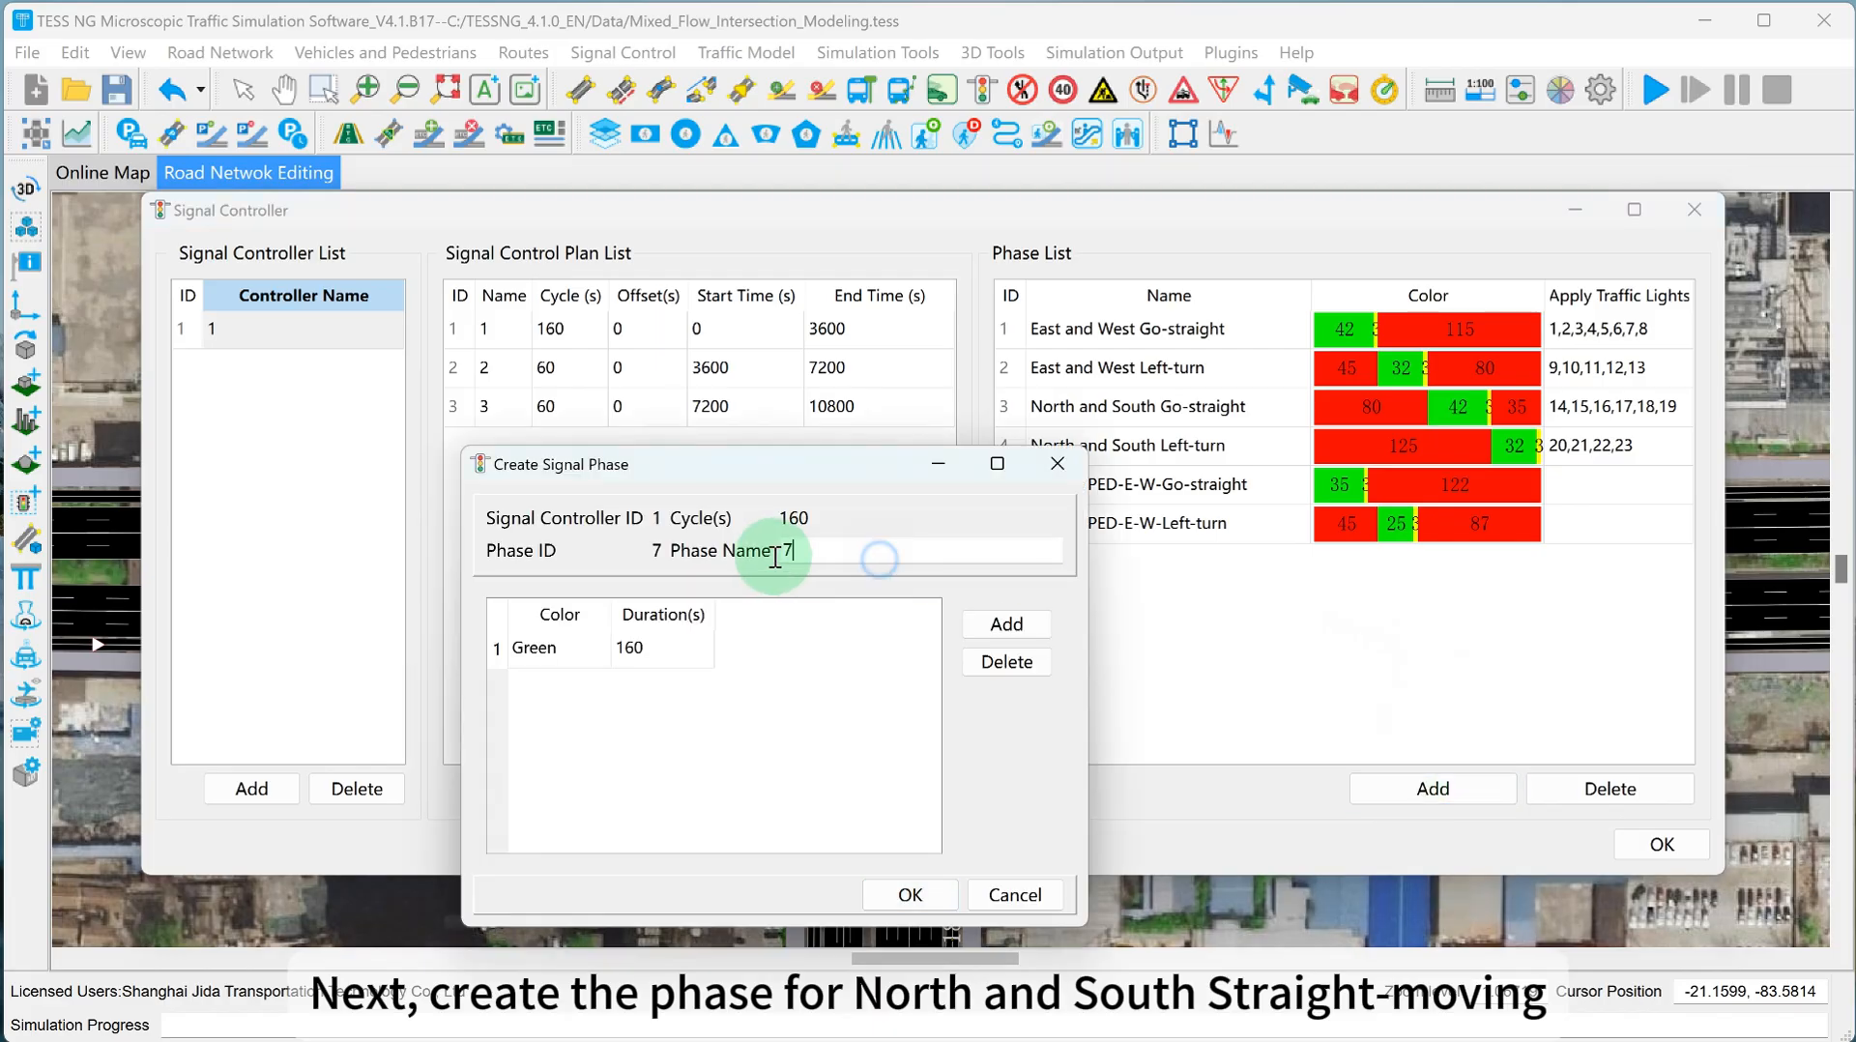
pyautogui.click(894, 558)
pyautogui.write('Bicycle/PED-E-W-Go-straight')
pyautogui.write('S-')
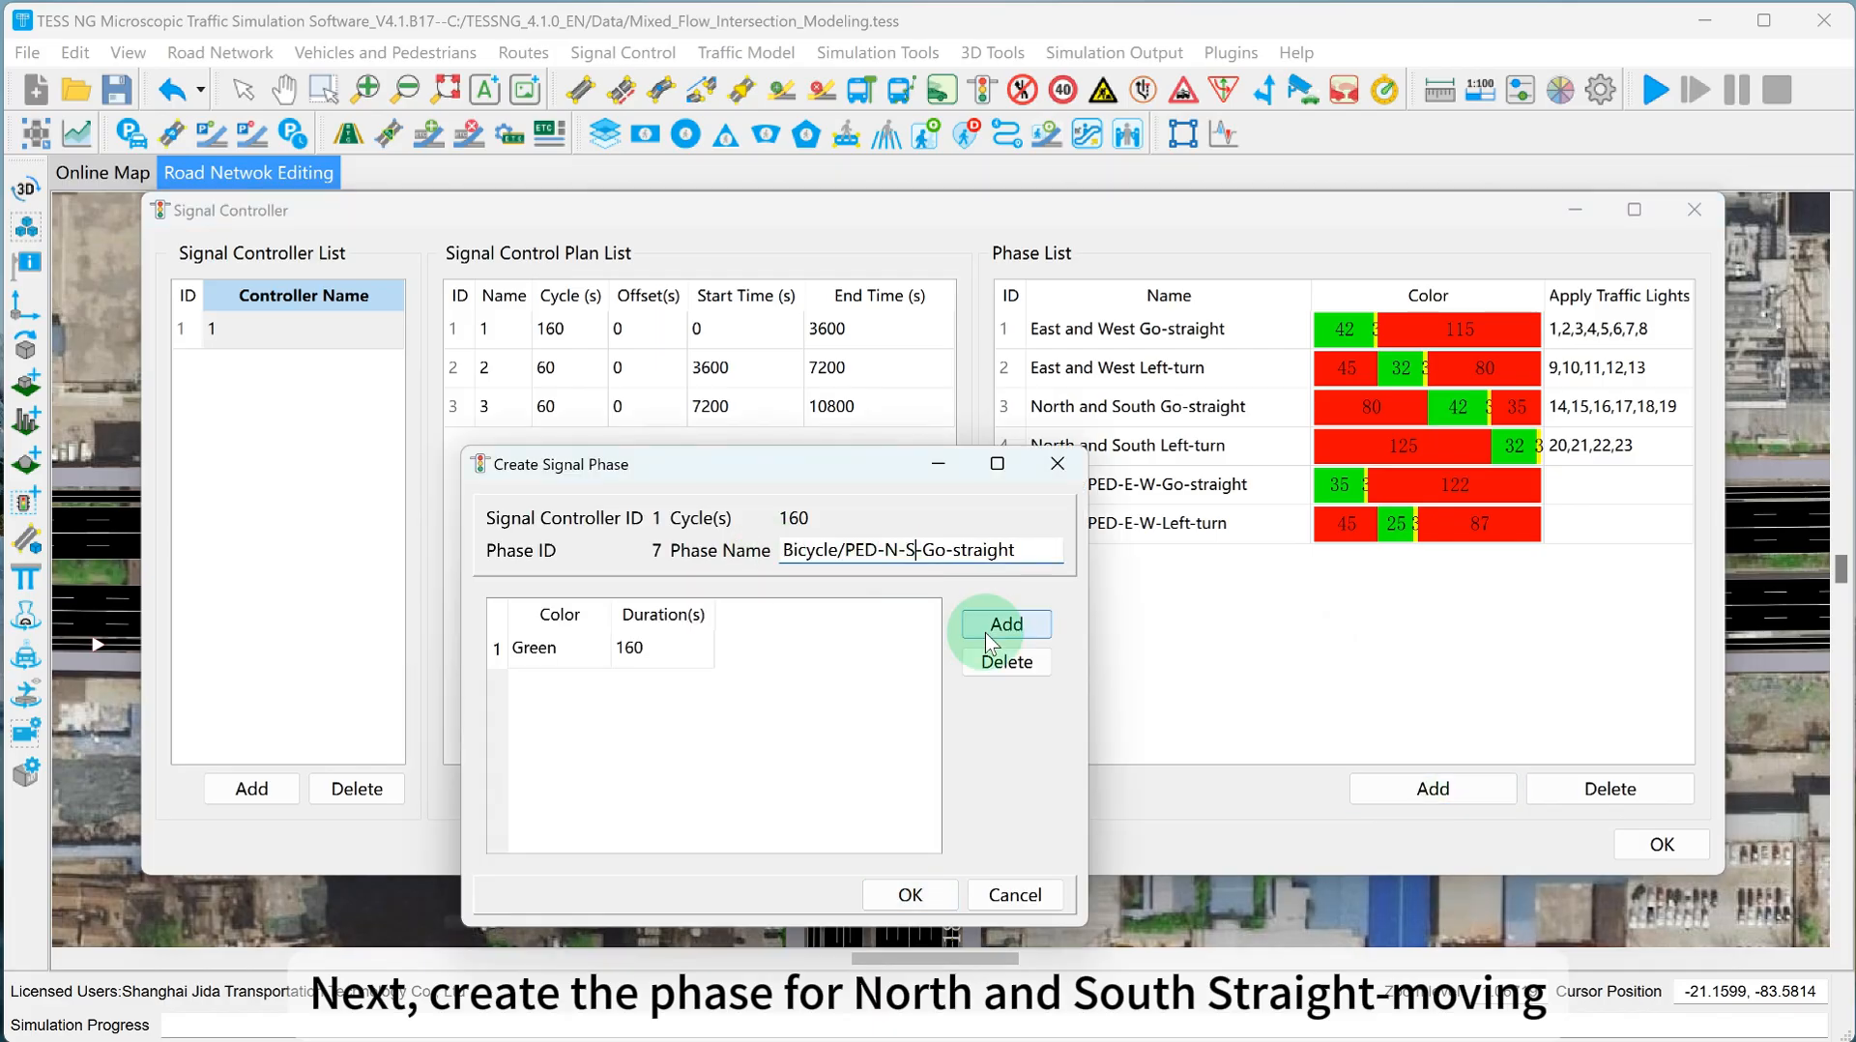
# Add three more color intervals to the north-south go-straight phase and set the first interval to red for 80 s.
pyautogui.click(1006, 623)
pyautogui.click(1006, 623)
pyautogui.click(1006, 623)
pyautogui.doubleClick(561, 648)
pyautogui.click(547, 727)
pyautogui.click(650, 650)
pyautogui.write('80')
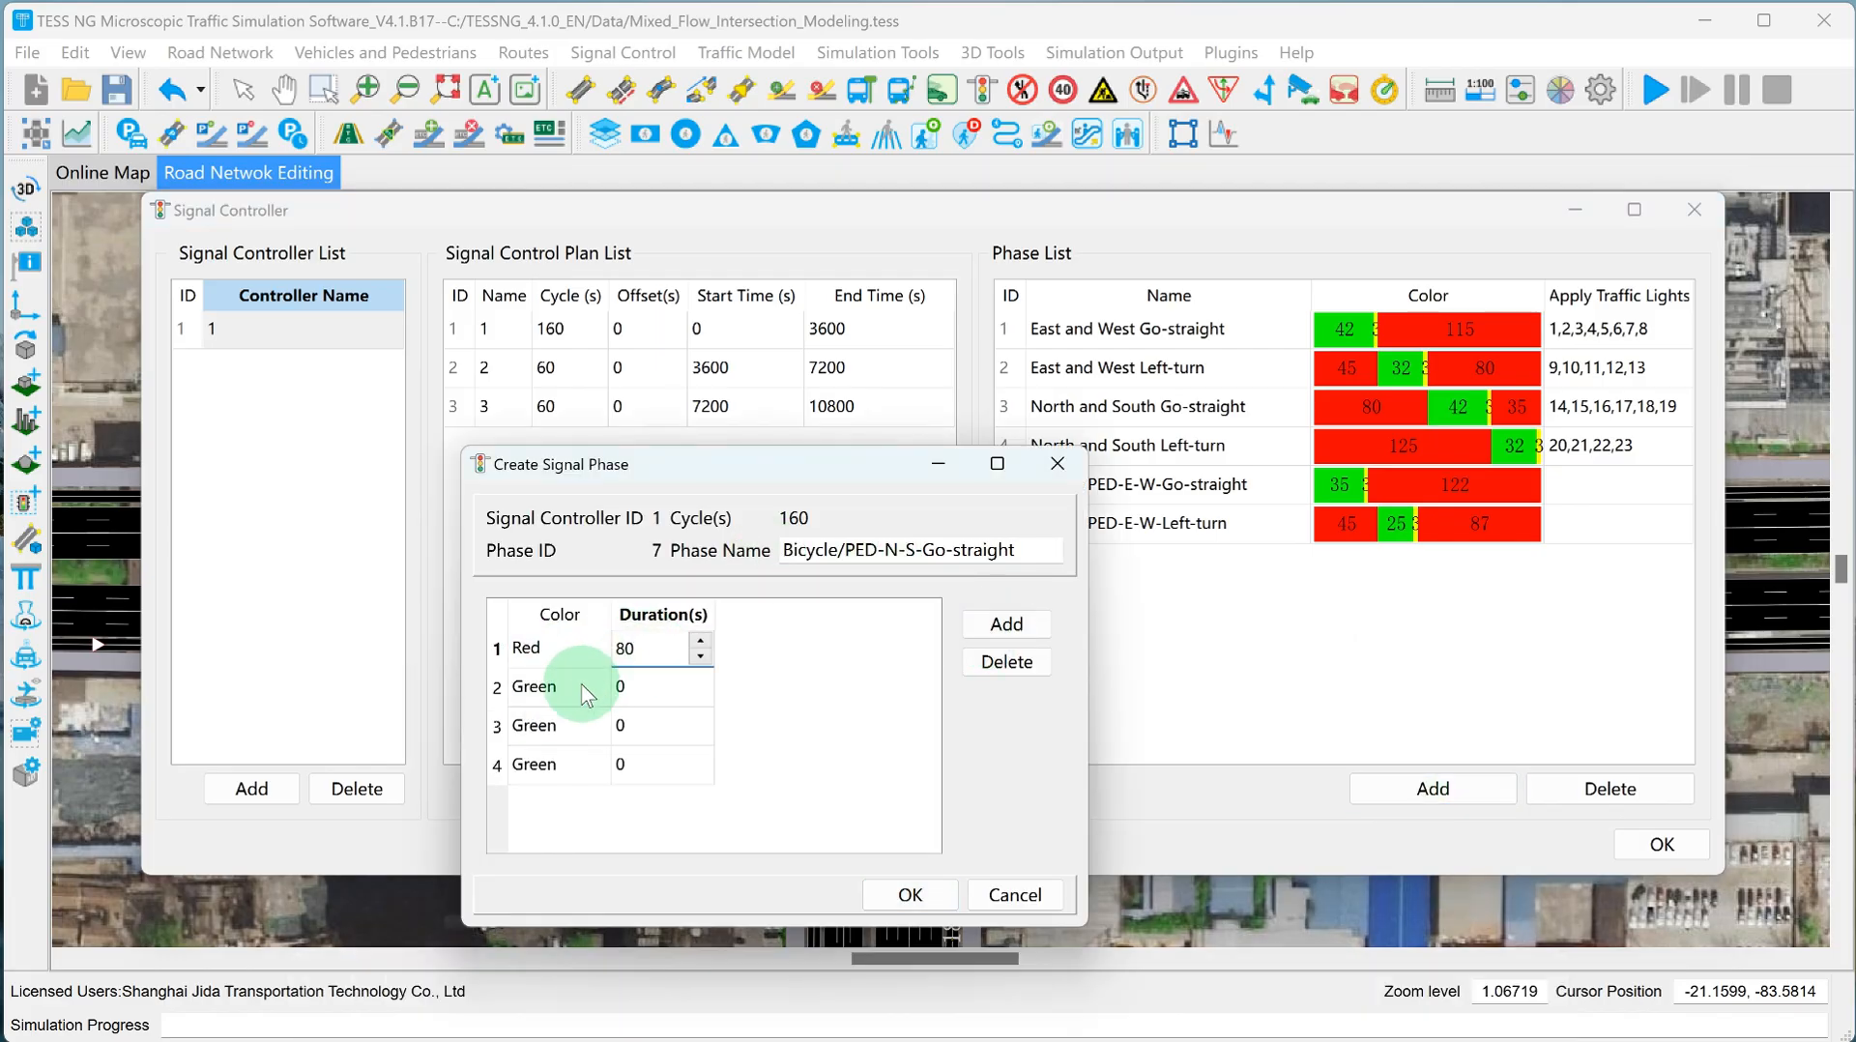
# Set the north-south go-straight phase's second interval to green for 35 s and the third to yellow for 3 s.
pyautogui.click(626, 690)
pyautogui.write('35')
pyautogui.doubleClick(565, 729)
pyautogui.click(569, 771)
pyautogui.click(640, 727)
pyautogui.write('3')
# Make the fourth interval of the north-south go-straight phase red and save the phase.
pyautogui.doubleClick(580, 773)
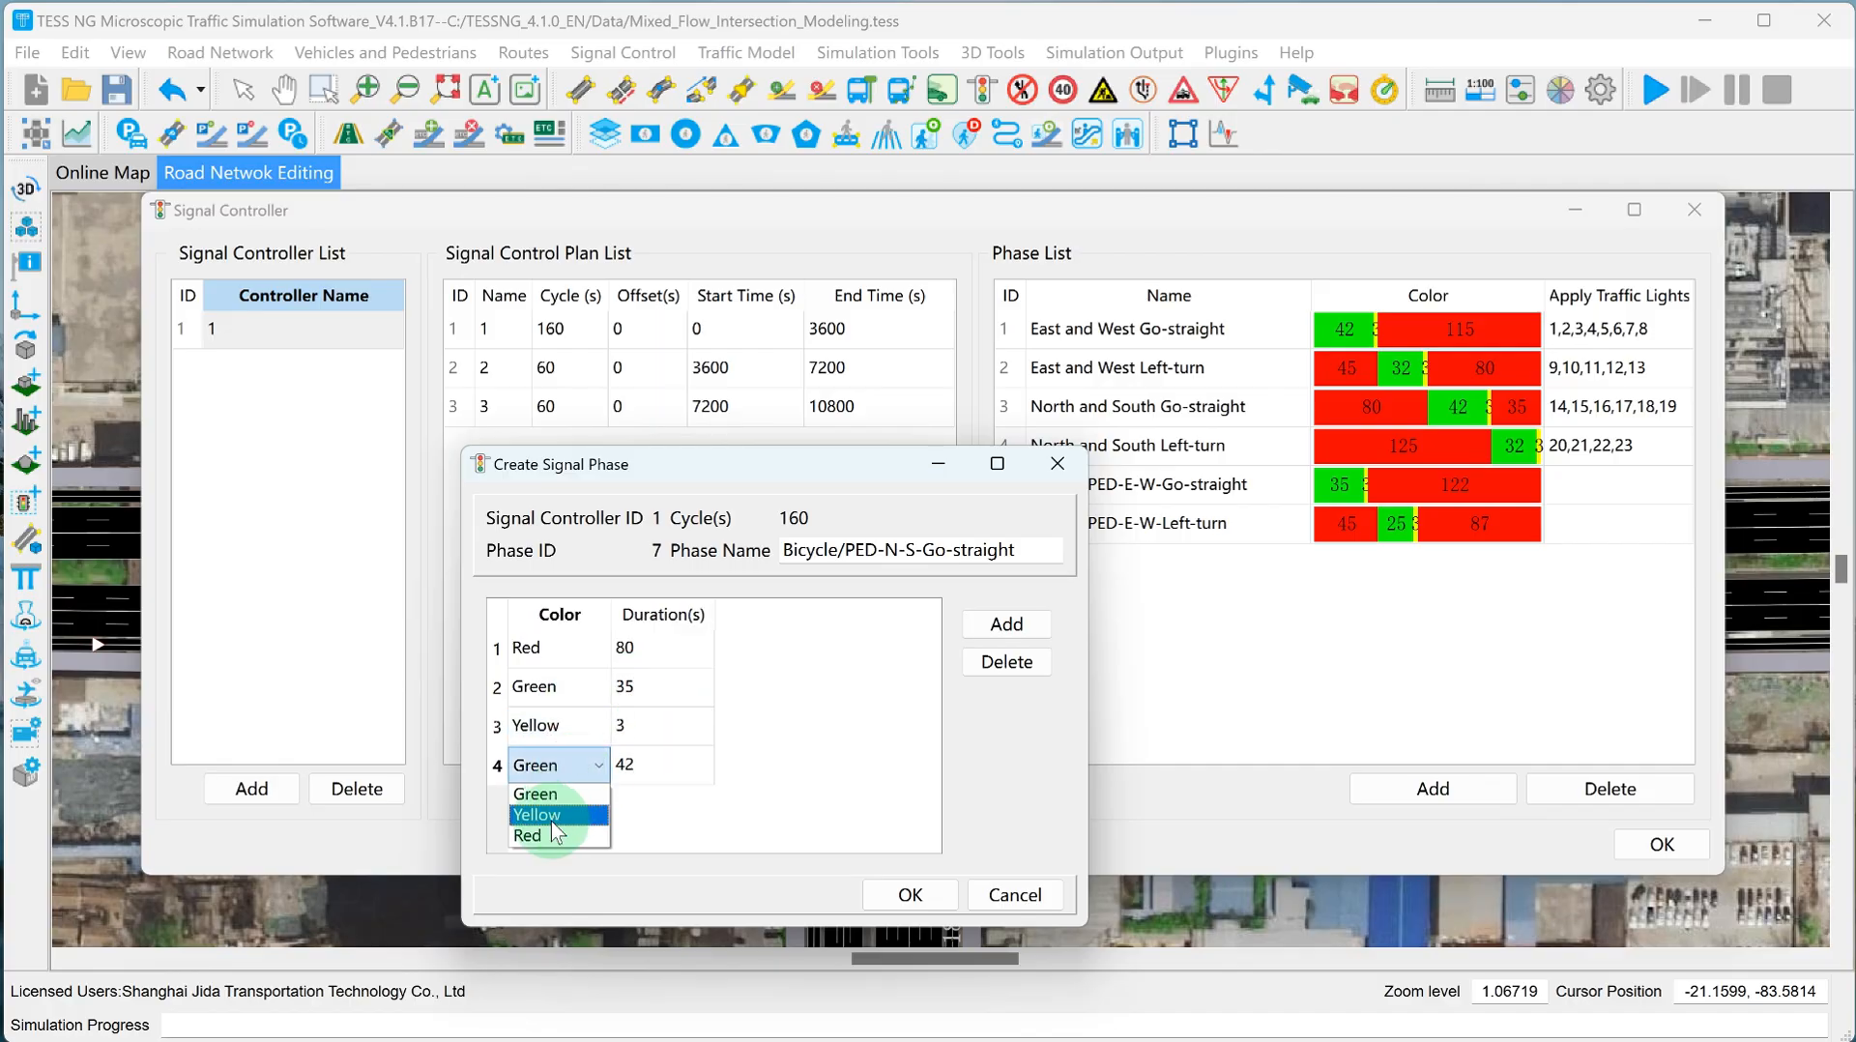
pyautogui.click(541, 836)
pyautogui.click(909, 894)
# Add an eighth phase and name it Bicycle/PED-N-S-Left-Turn, adapting the copied phase name.
pyautogui.click(1401, 800)
pyautogui.doubleClick(899, 549)
pyautogui.write('Bicycle/PED-E-W-Go-straight')
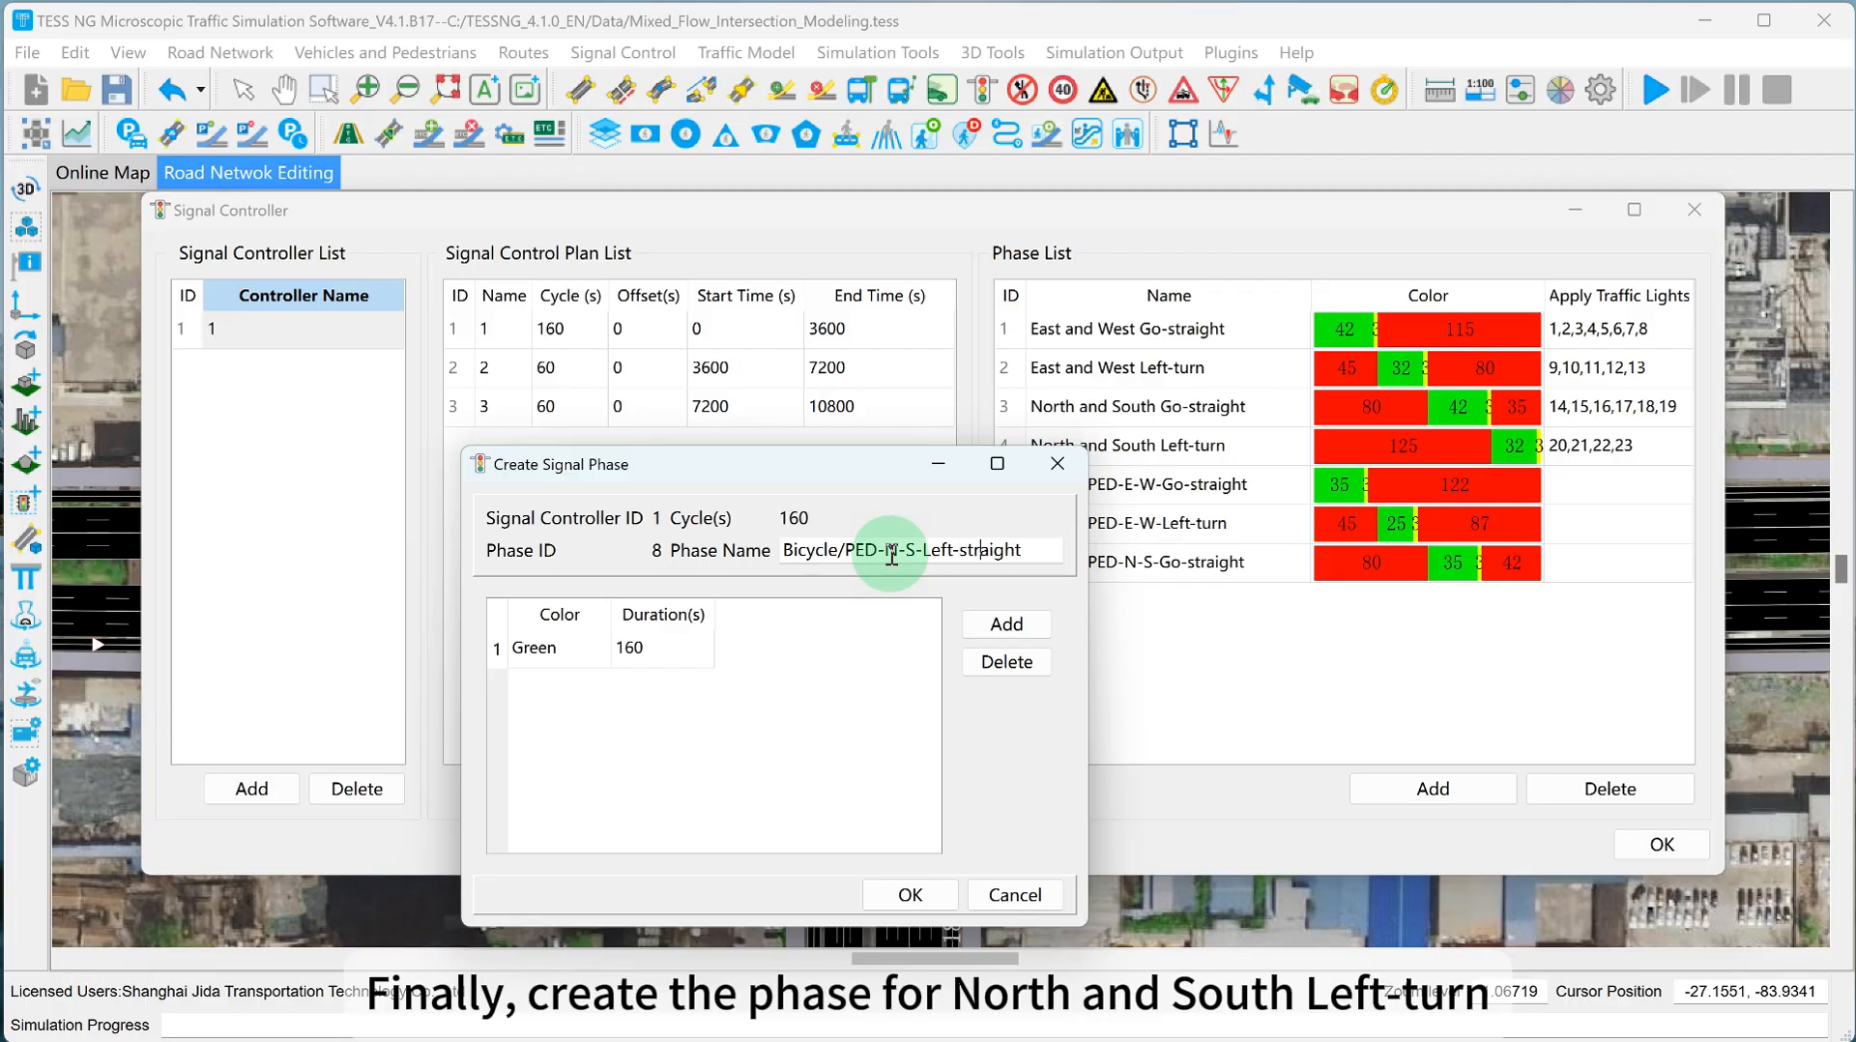
# Add three more color intervals to the north-south left-turn phase and set the first interval to red for 125 s.
pyautogui.click(1006, 626)
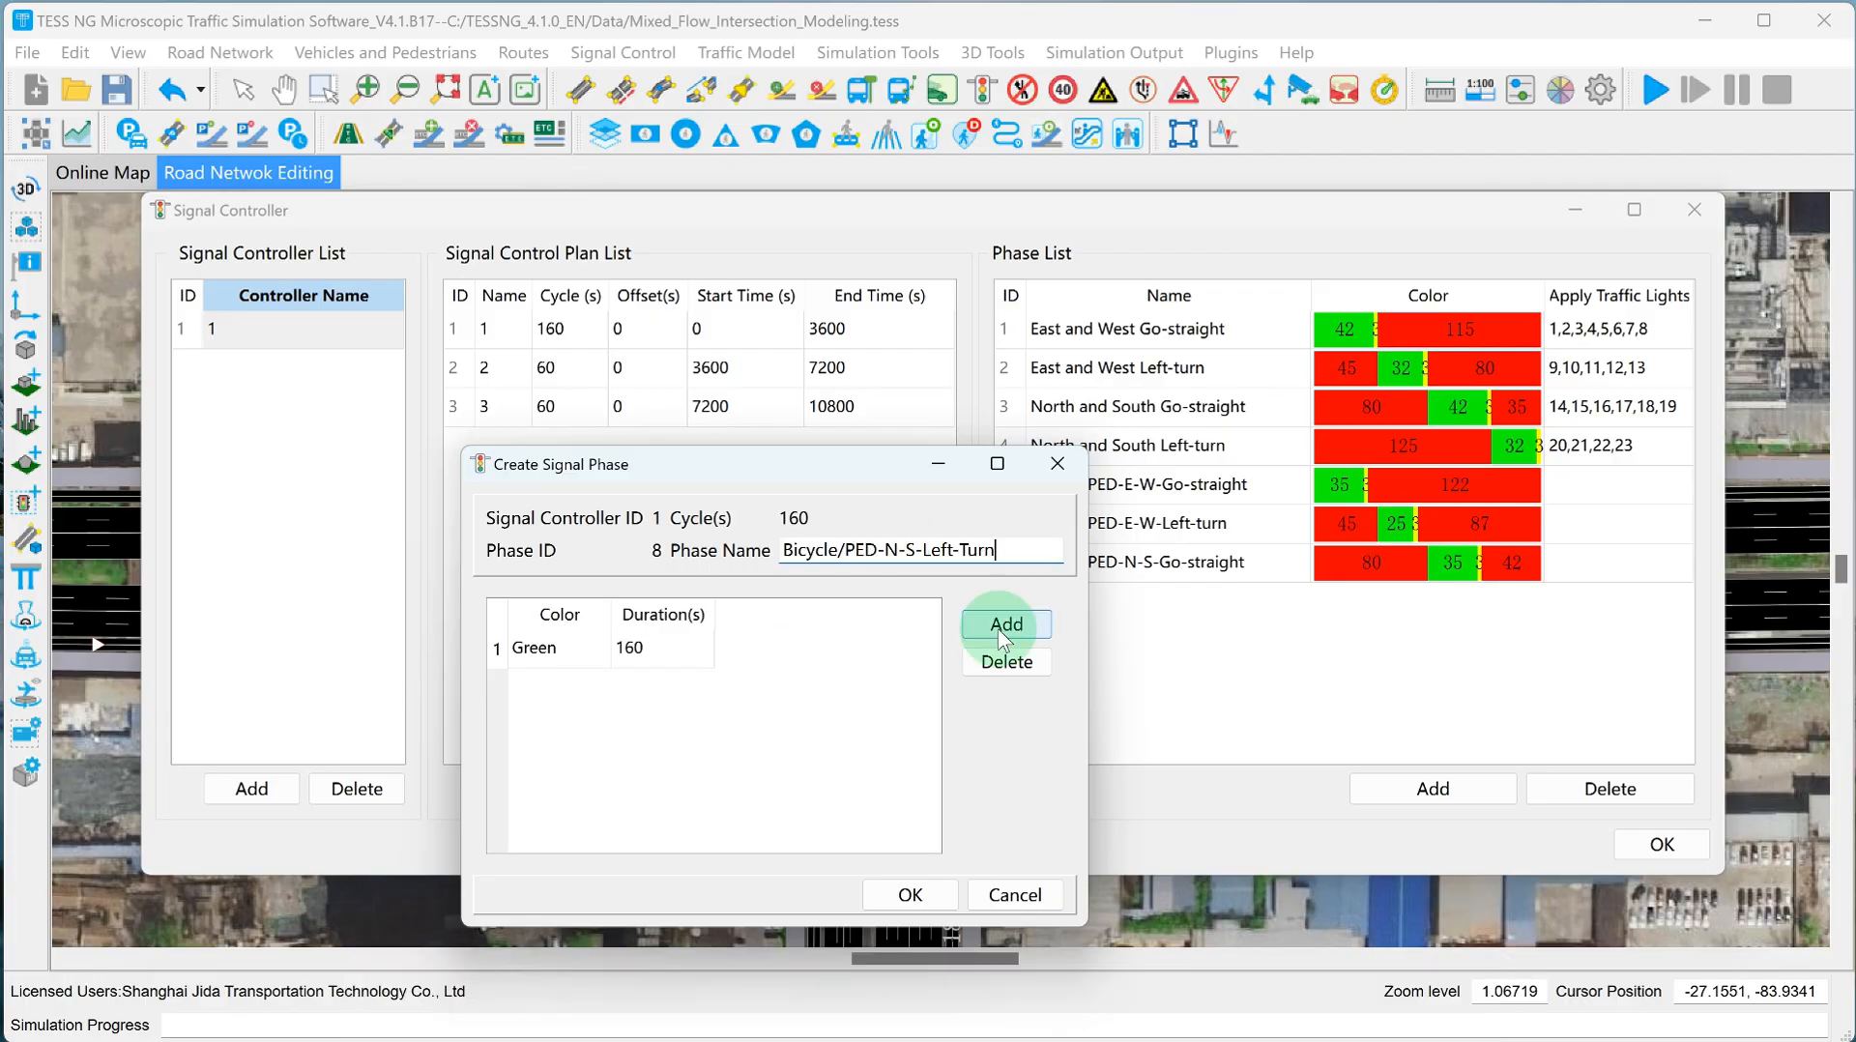
pyautogui.click(1006, 626)
pyautogui.click(1005, 626)
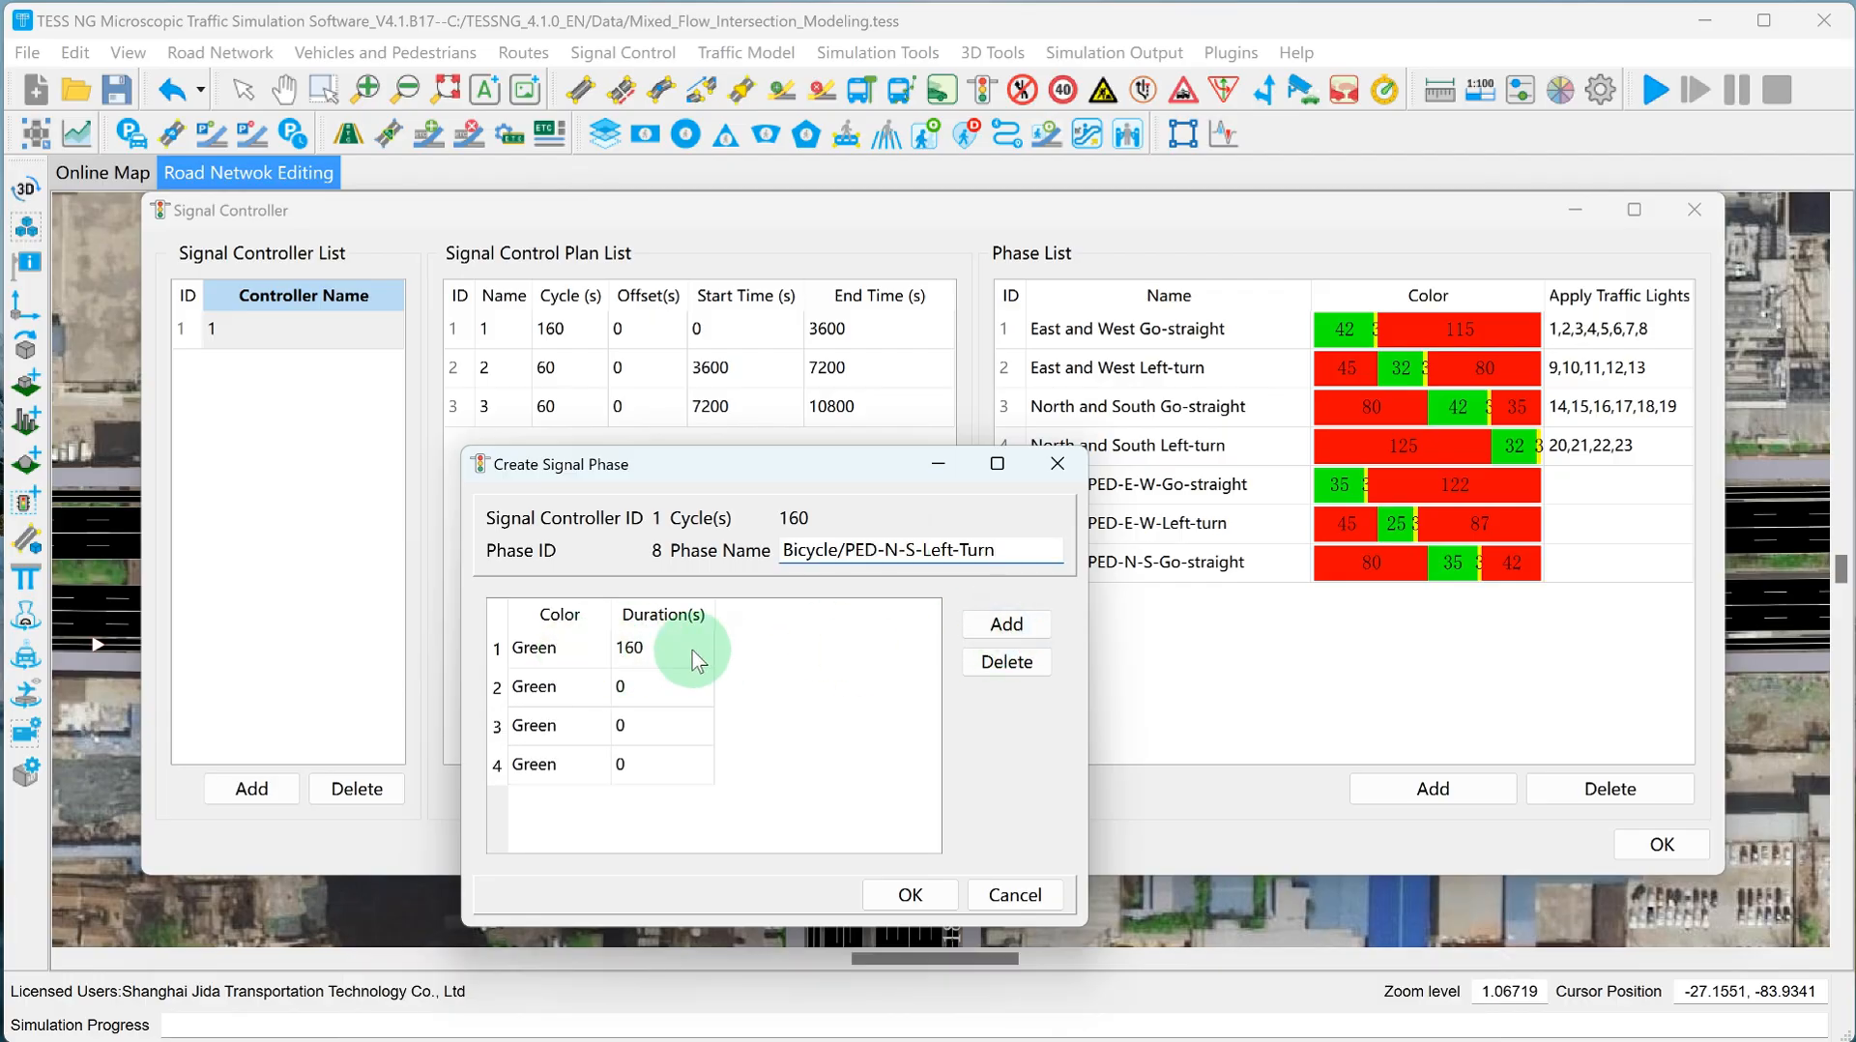
pyautogui.click(583, 650)
pyautogui.click(581, 698)
pyautogui.doubleClick(649, 650)
pyautogui.write('125')
# Set the north-south left-turn phase's second interval to green for 25 s and the third to yellow for 3 s.
pyautogui.doubleClick(665, 687)
pyautogui.write('25')
pyautogui.doubleClick(559, 731)
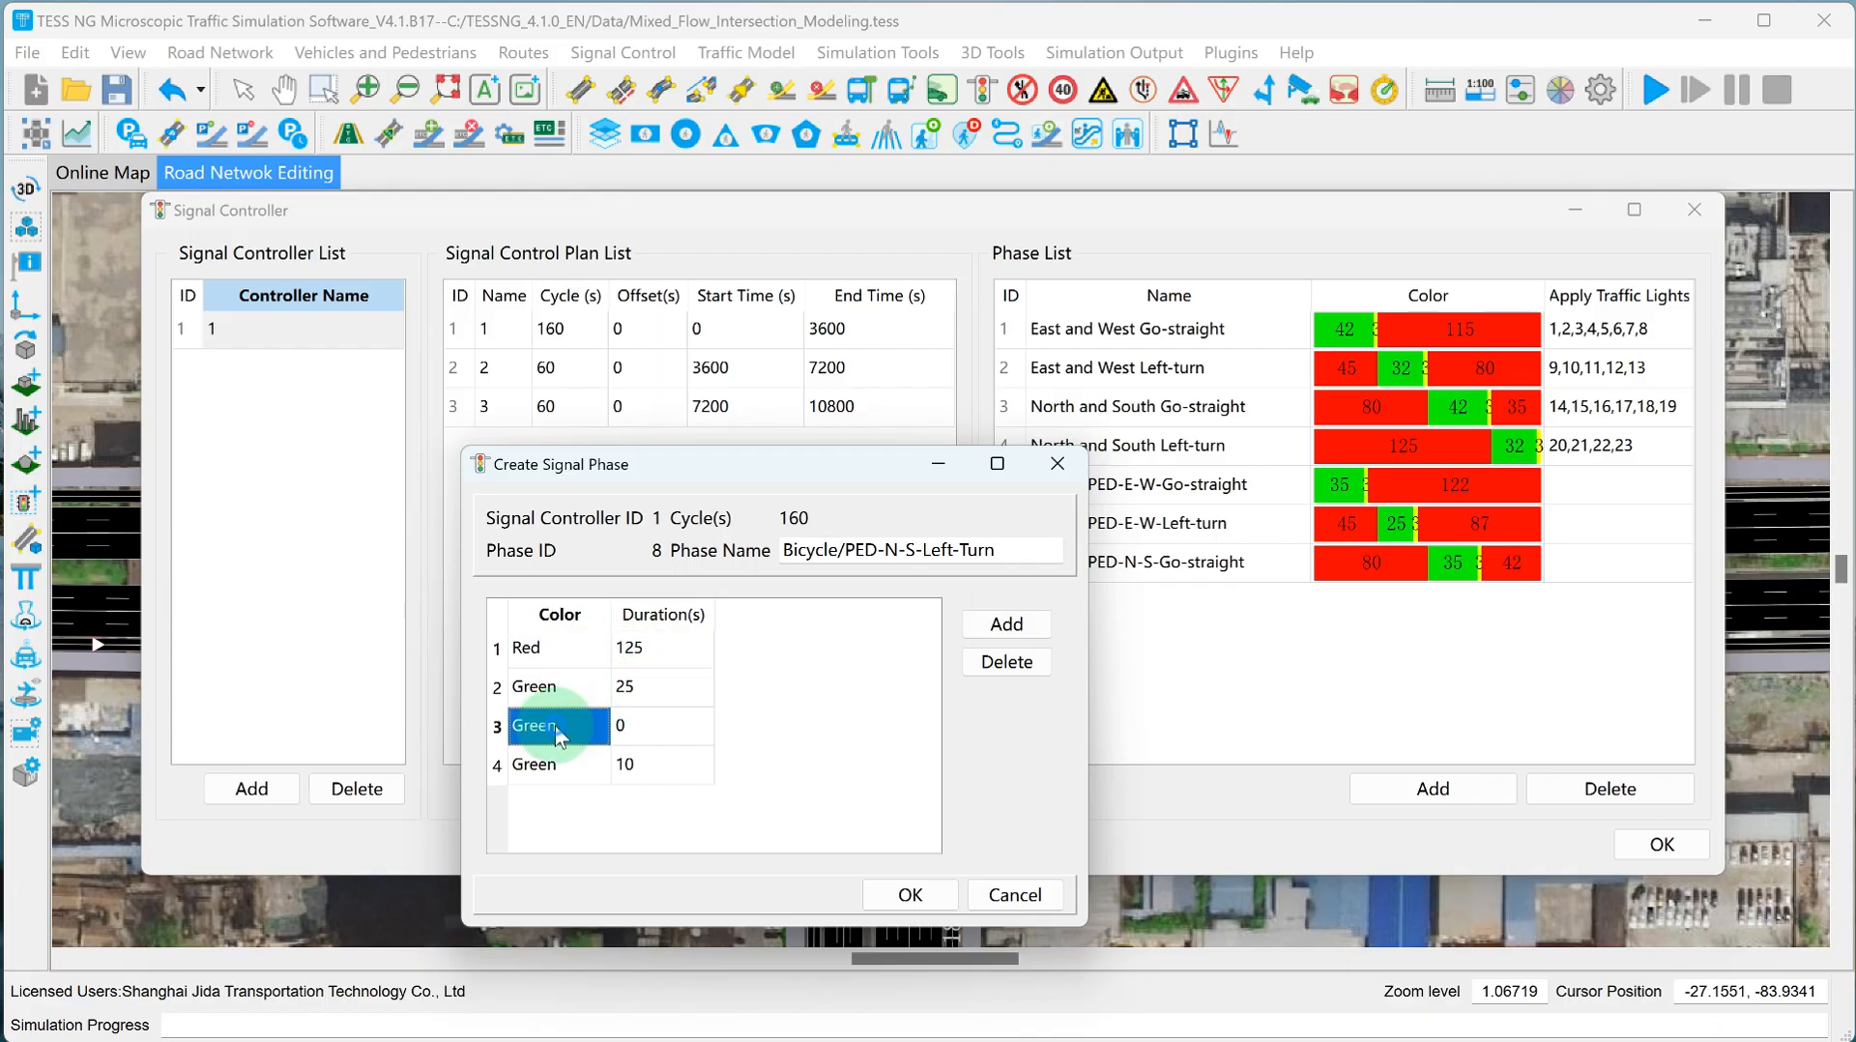
pyautogui.click(559, 773)
pyautogui.doubleClick(661, 724)
# Make the fourth interval red, save the north-south left-turn phase, and close the signal controller settings.
pyautogui.click(559, 798)
pyautogui.click(895, 891)
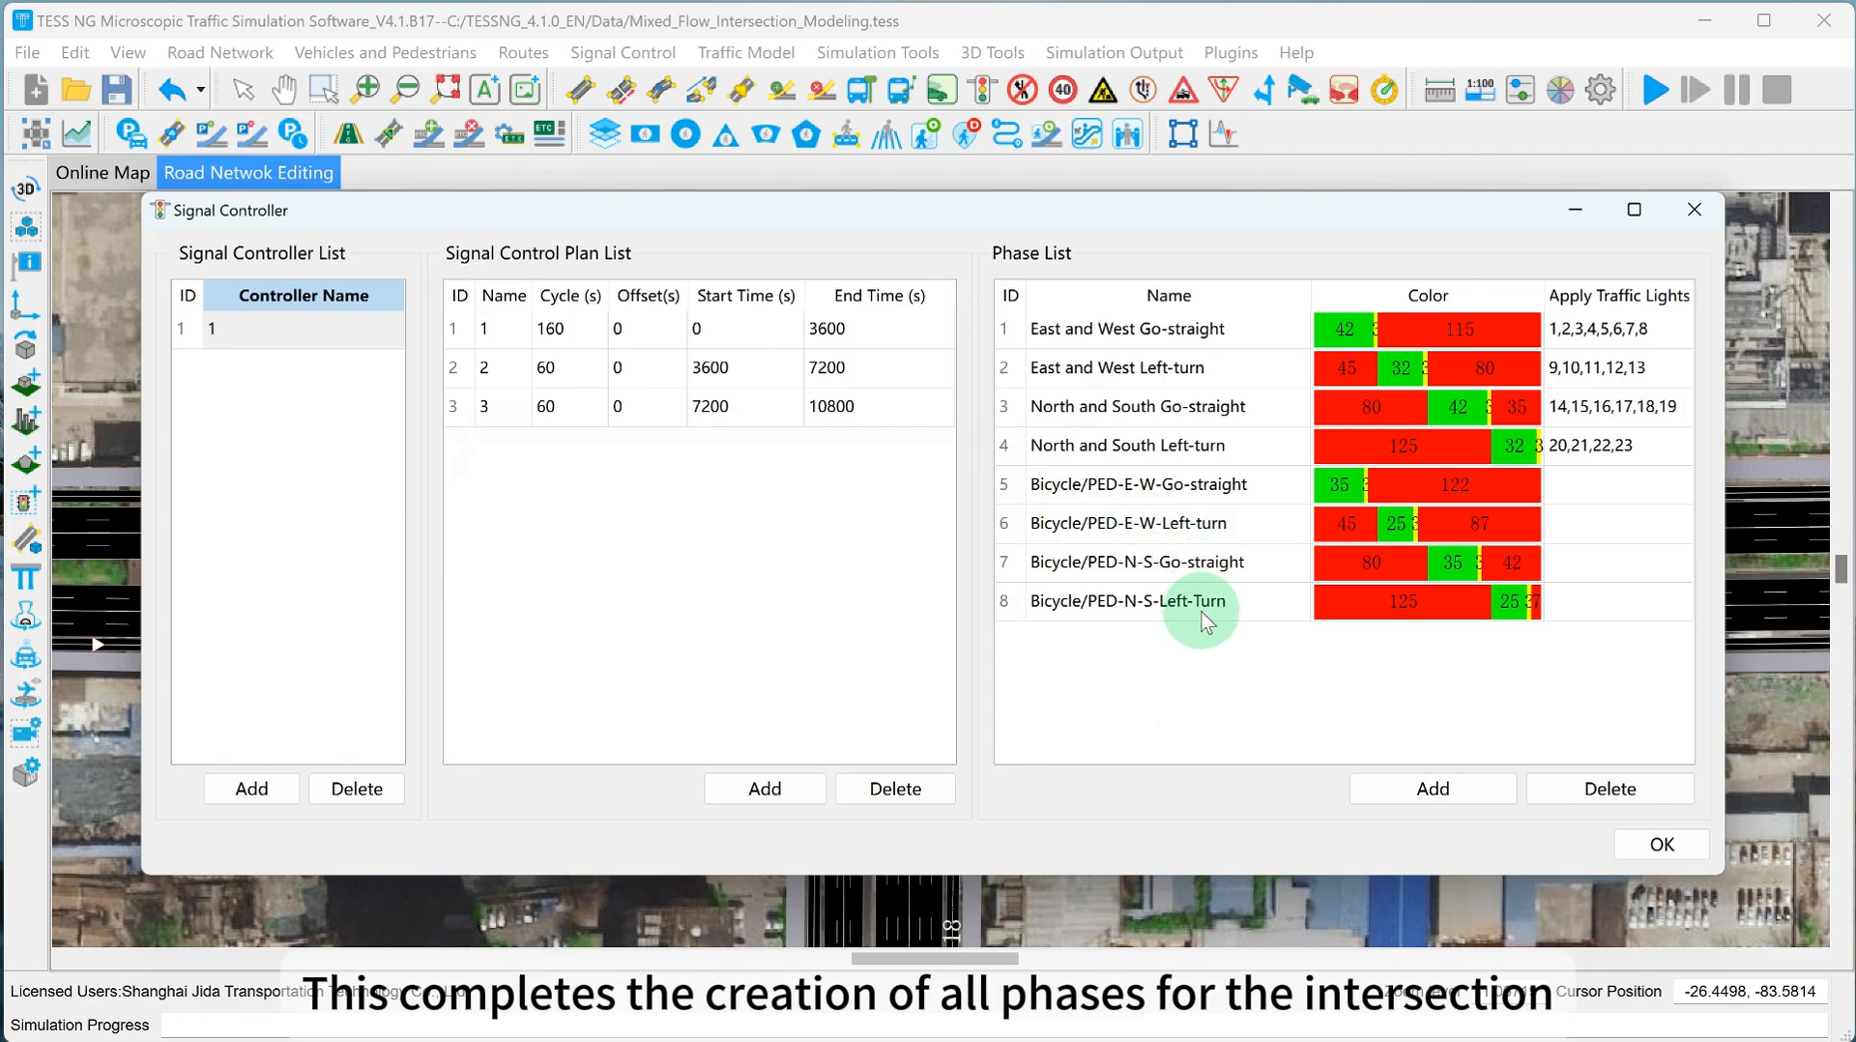
pyautogui.click(1640, 847)
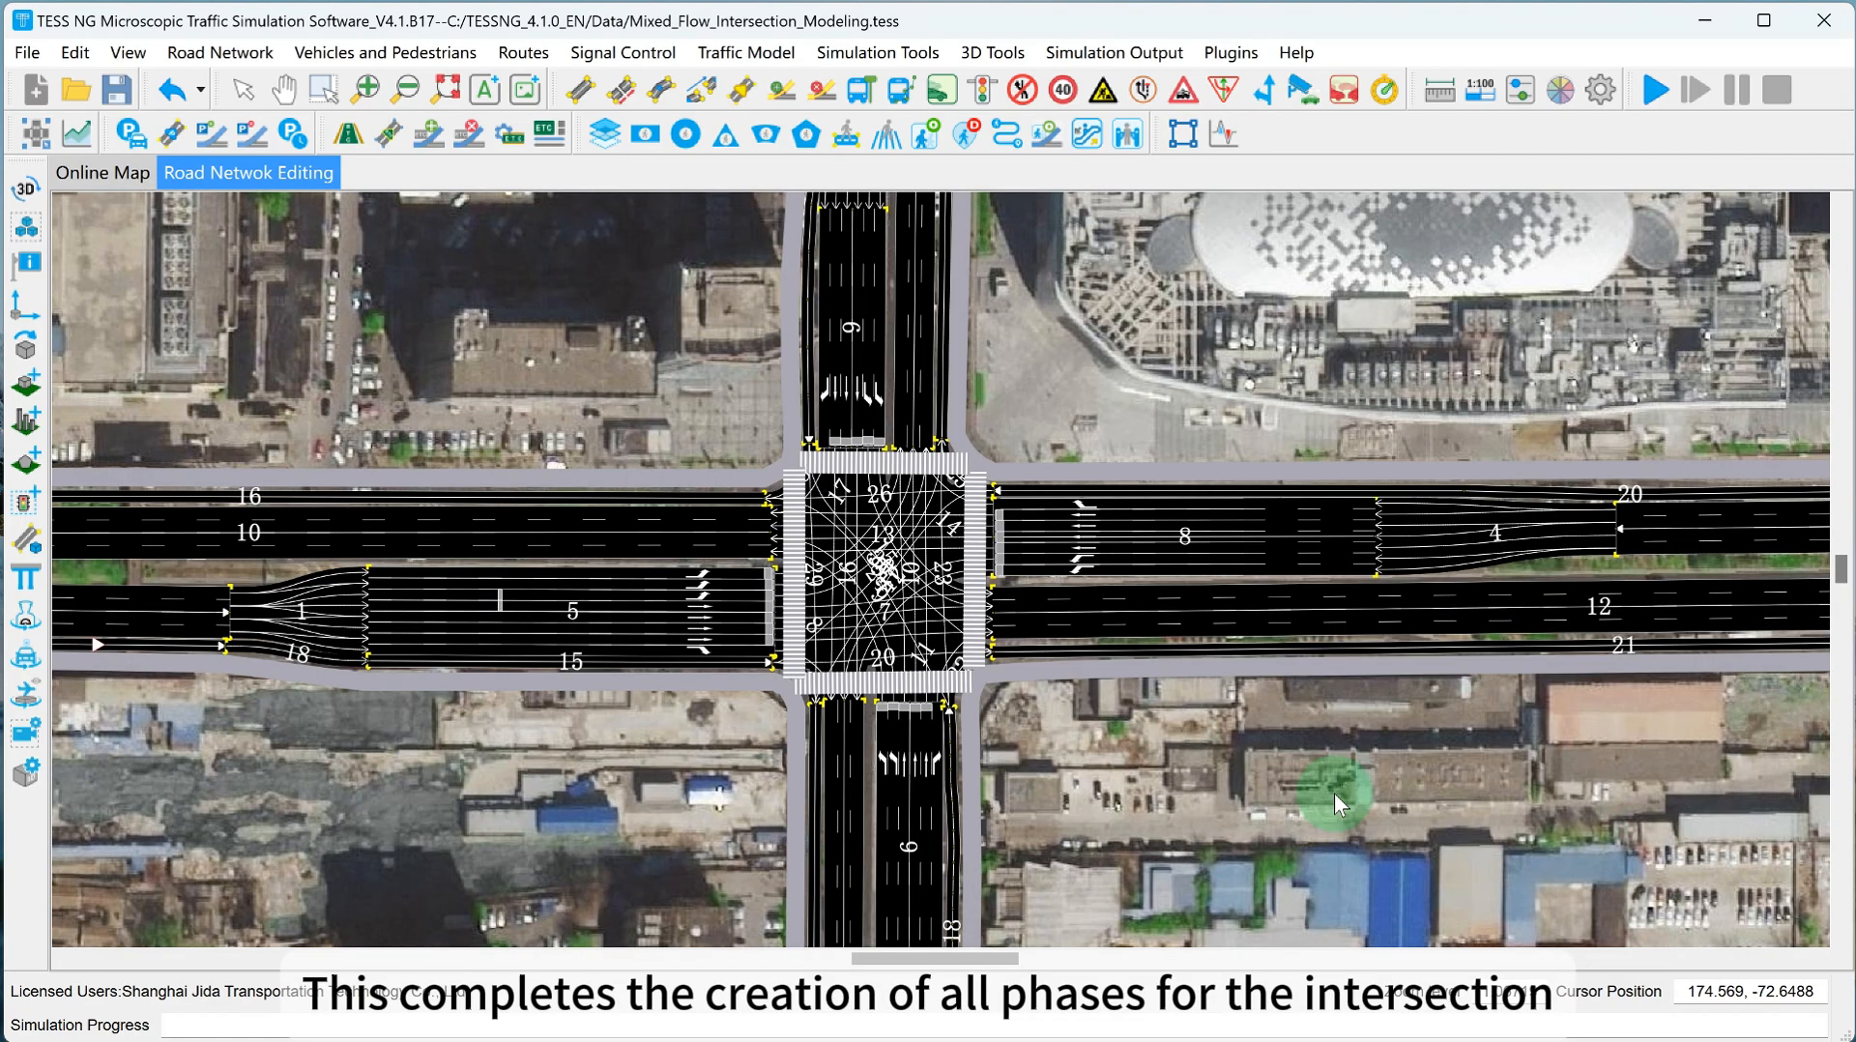
# Add a traffic light to the west approach's straight-ahead bicycle connector and bind it to the Bicycle/PED-E-W-Go-straight phase.
pyautogui.click(1079, 711)
pyautogui.scroll(5, 1071, 730)
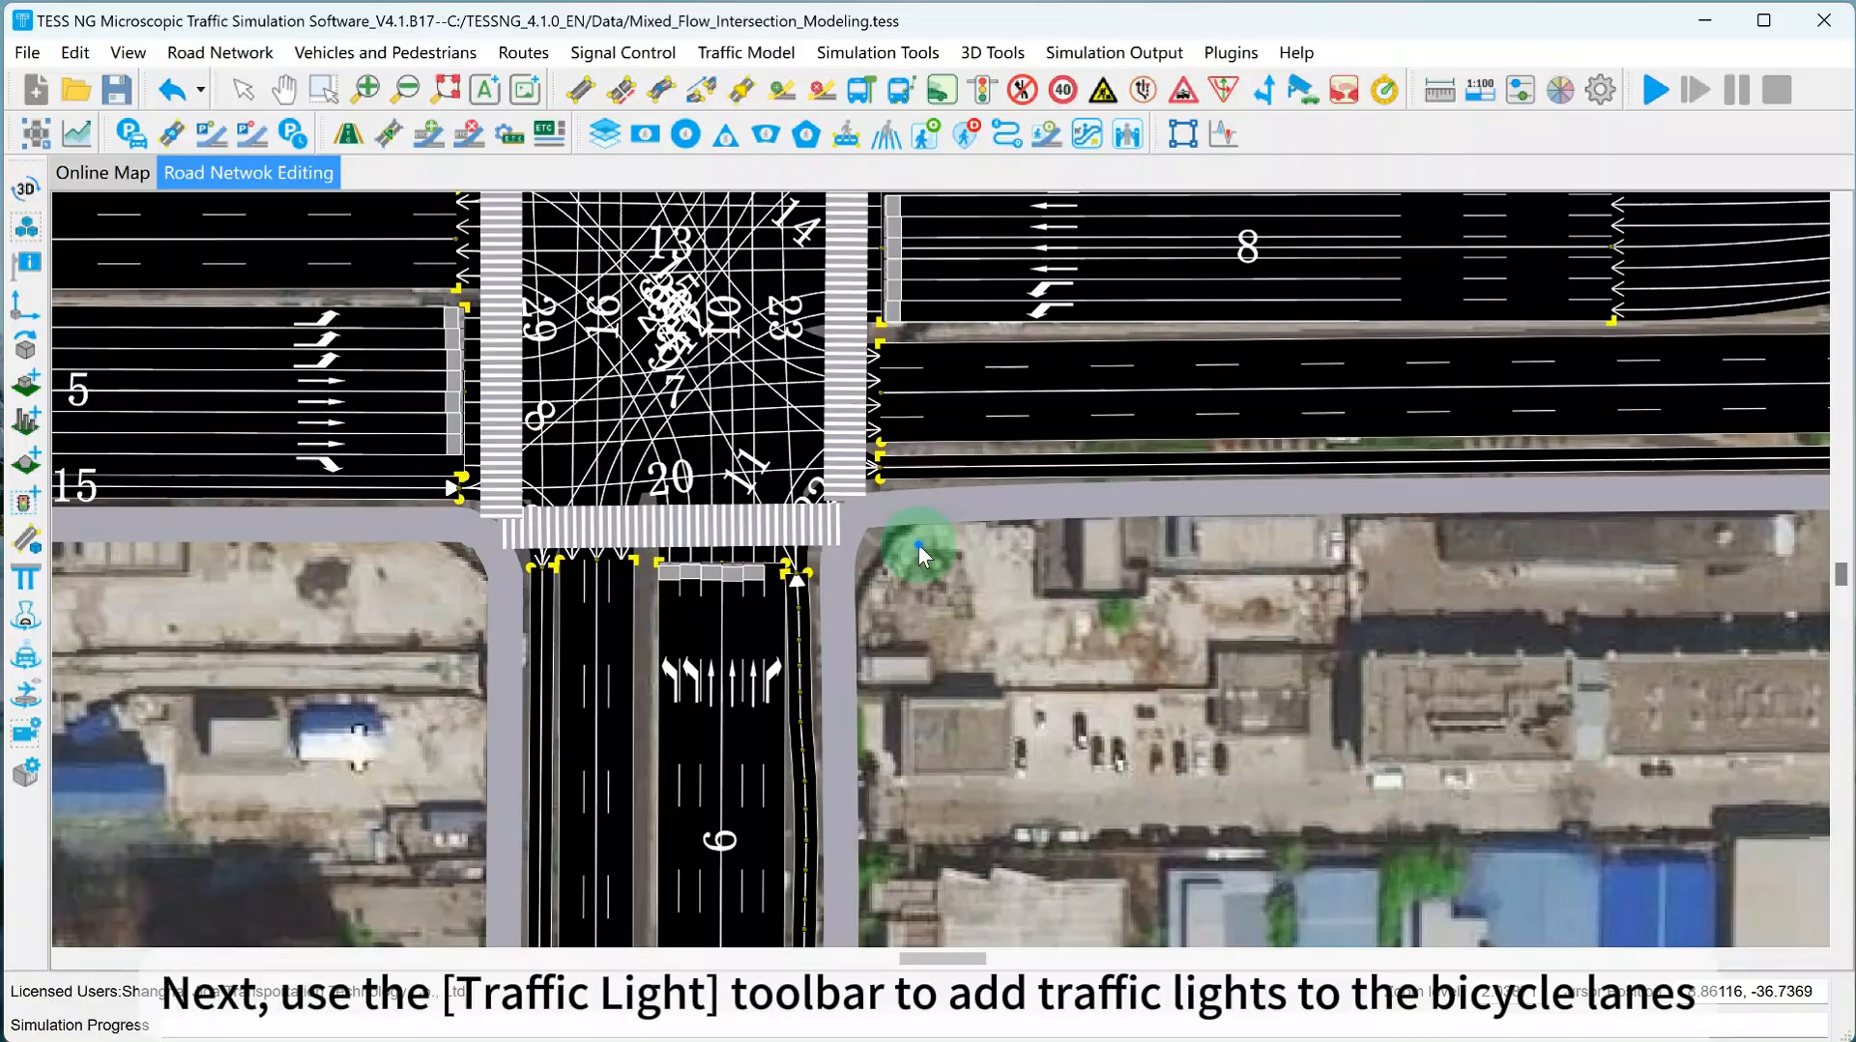
pyautogui.moveTo(1035, 677)
pyautogui.mouseDown()
pyautogui.moveTo(1177, 647)
pyautogui.moveTo(1061, 694)
pyautogui.mouseUp()
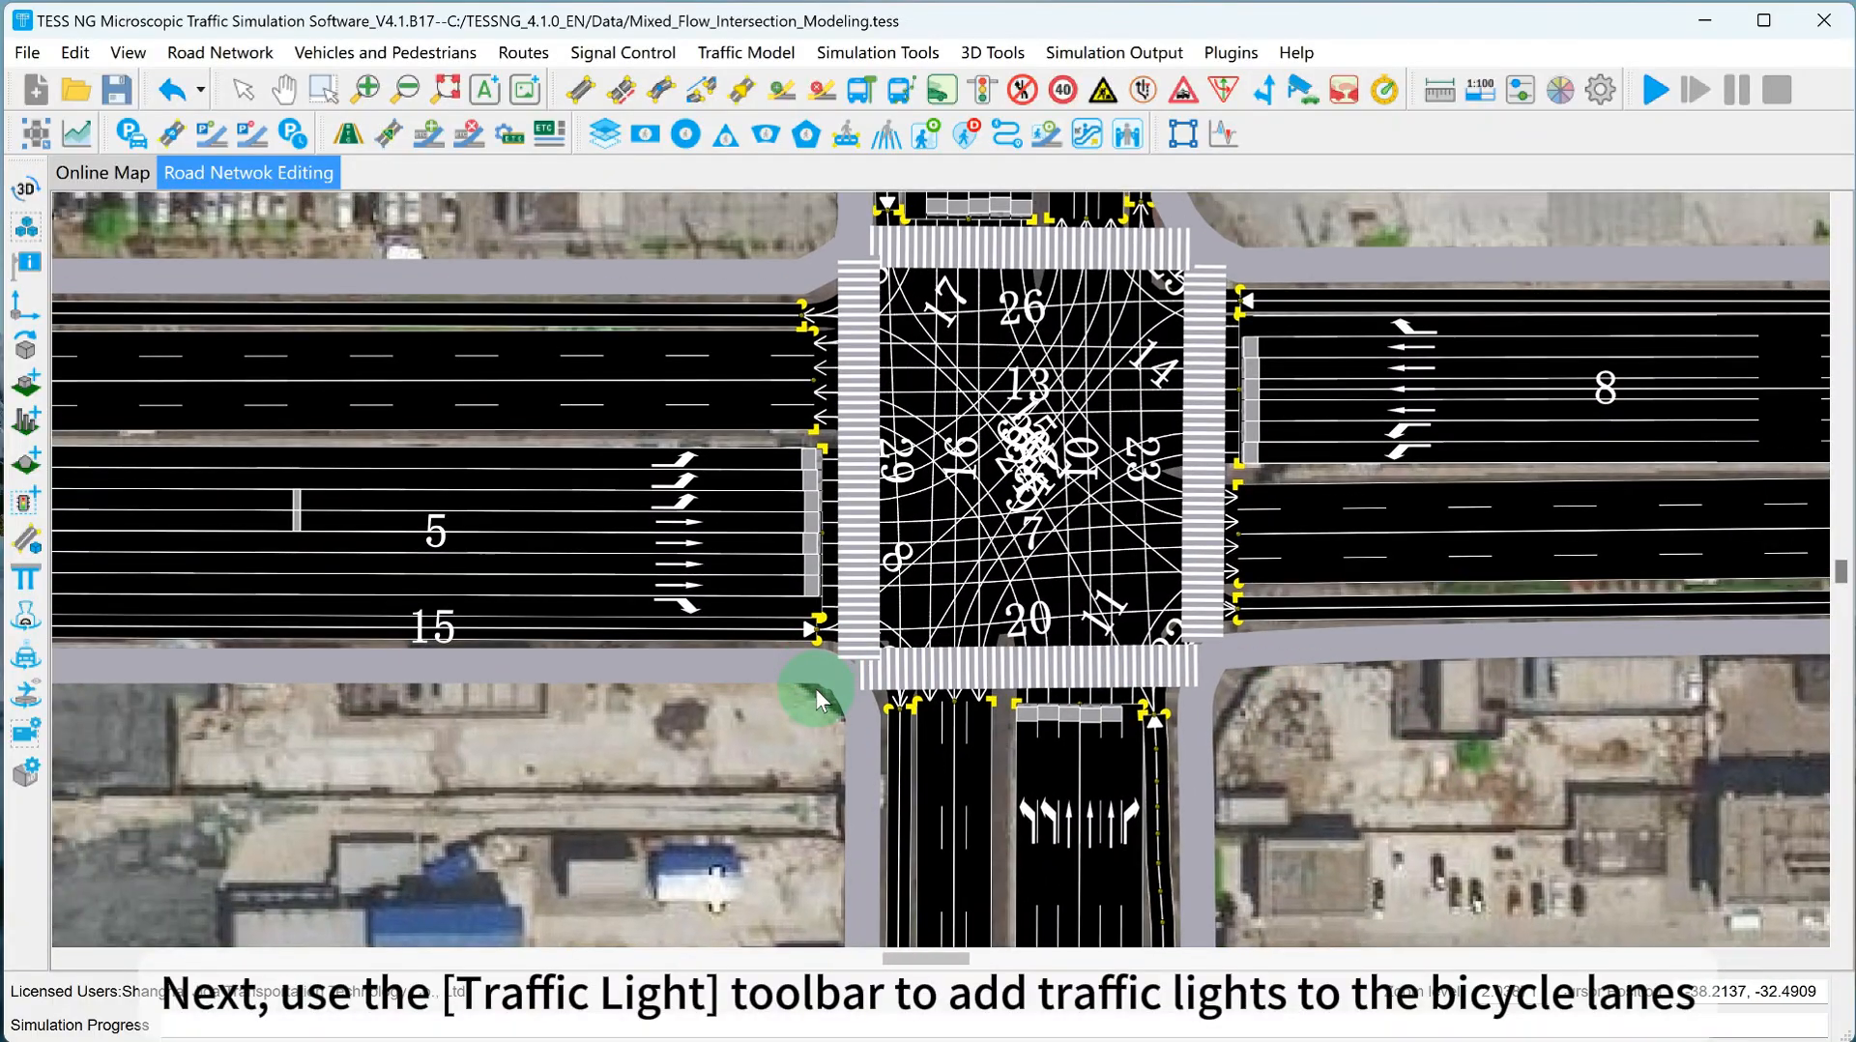
pyautogui.scroll(3, 816, 691)
pyautogui.moveTo(785, 682); pyautogui.dragTo(541, 774)
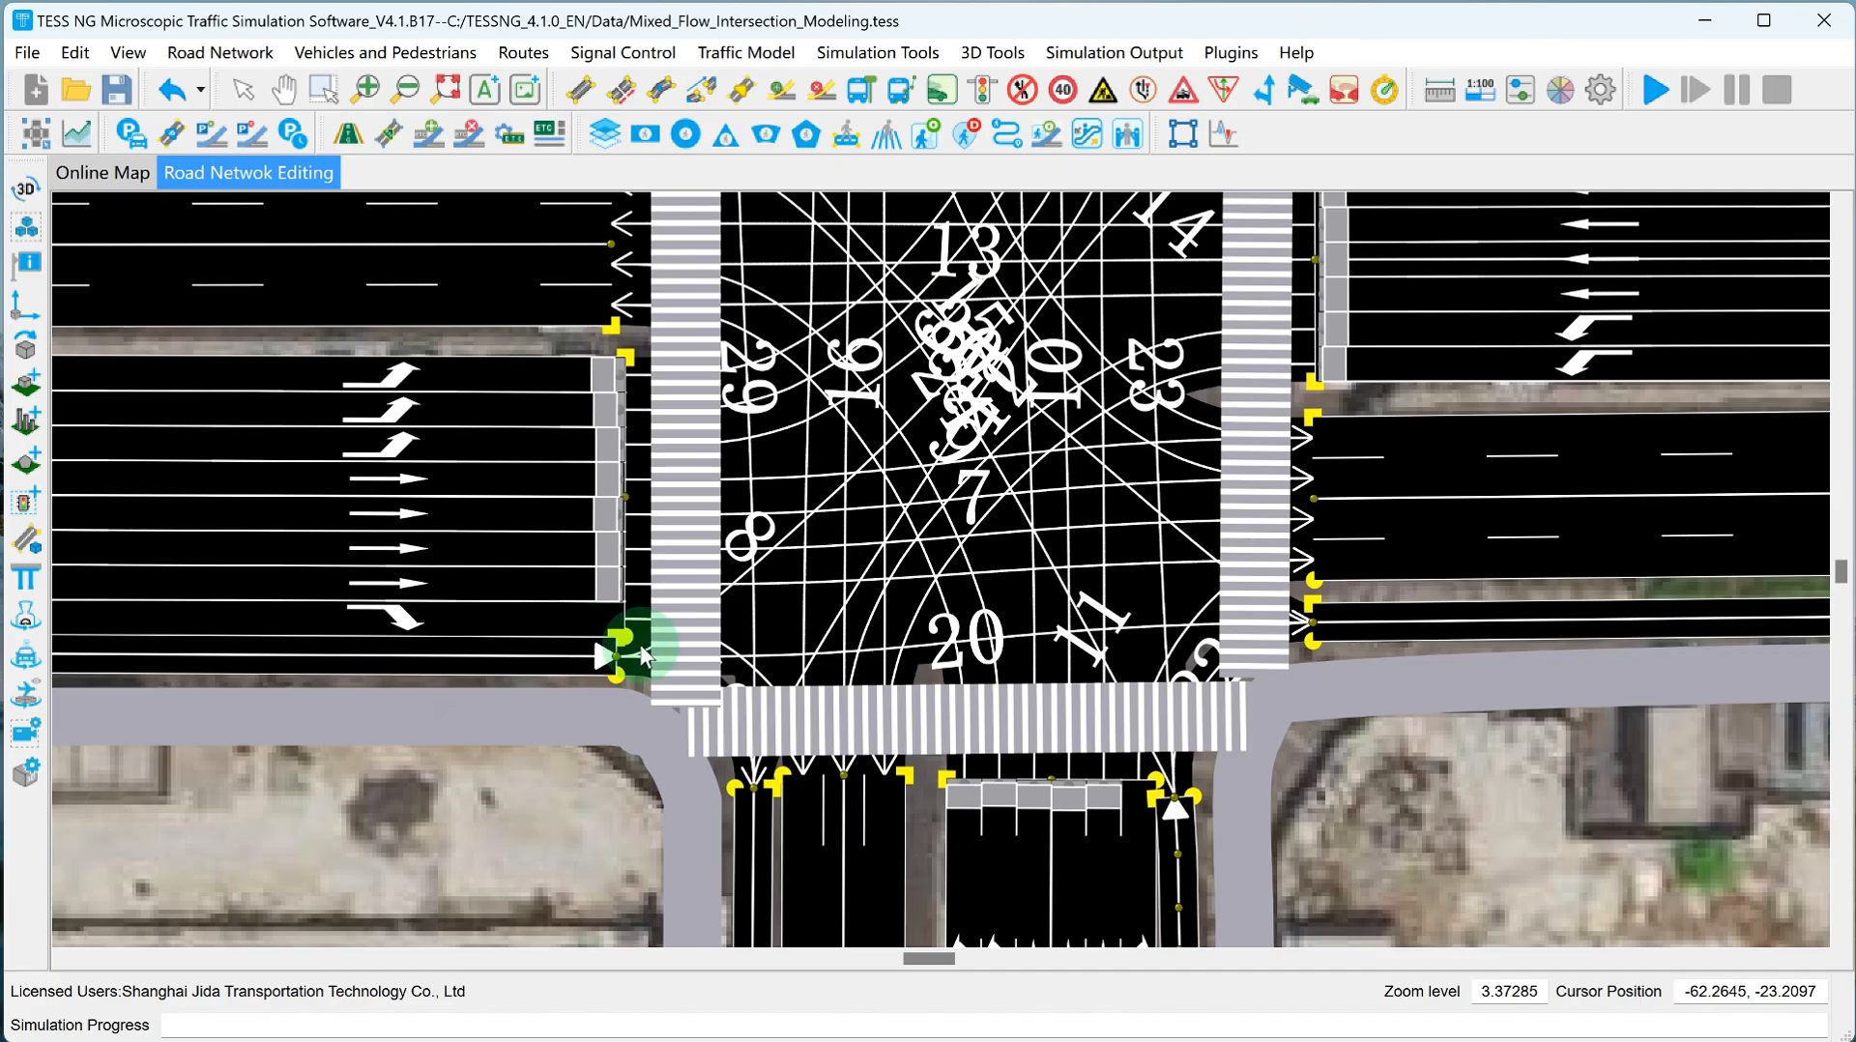
pyautogui.scroll(2, 773, 676)
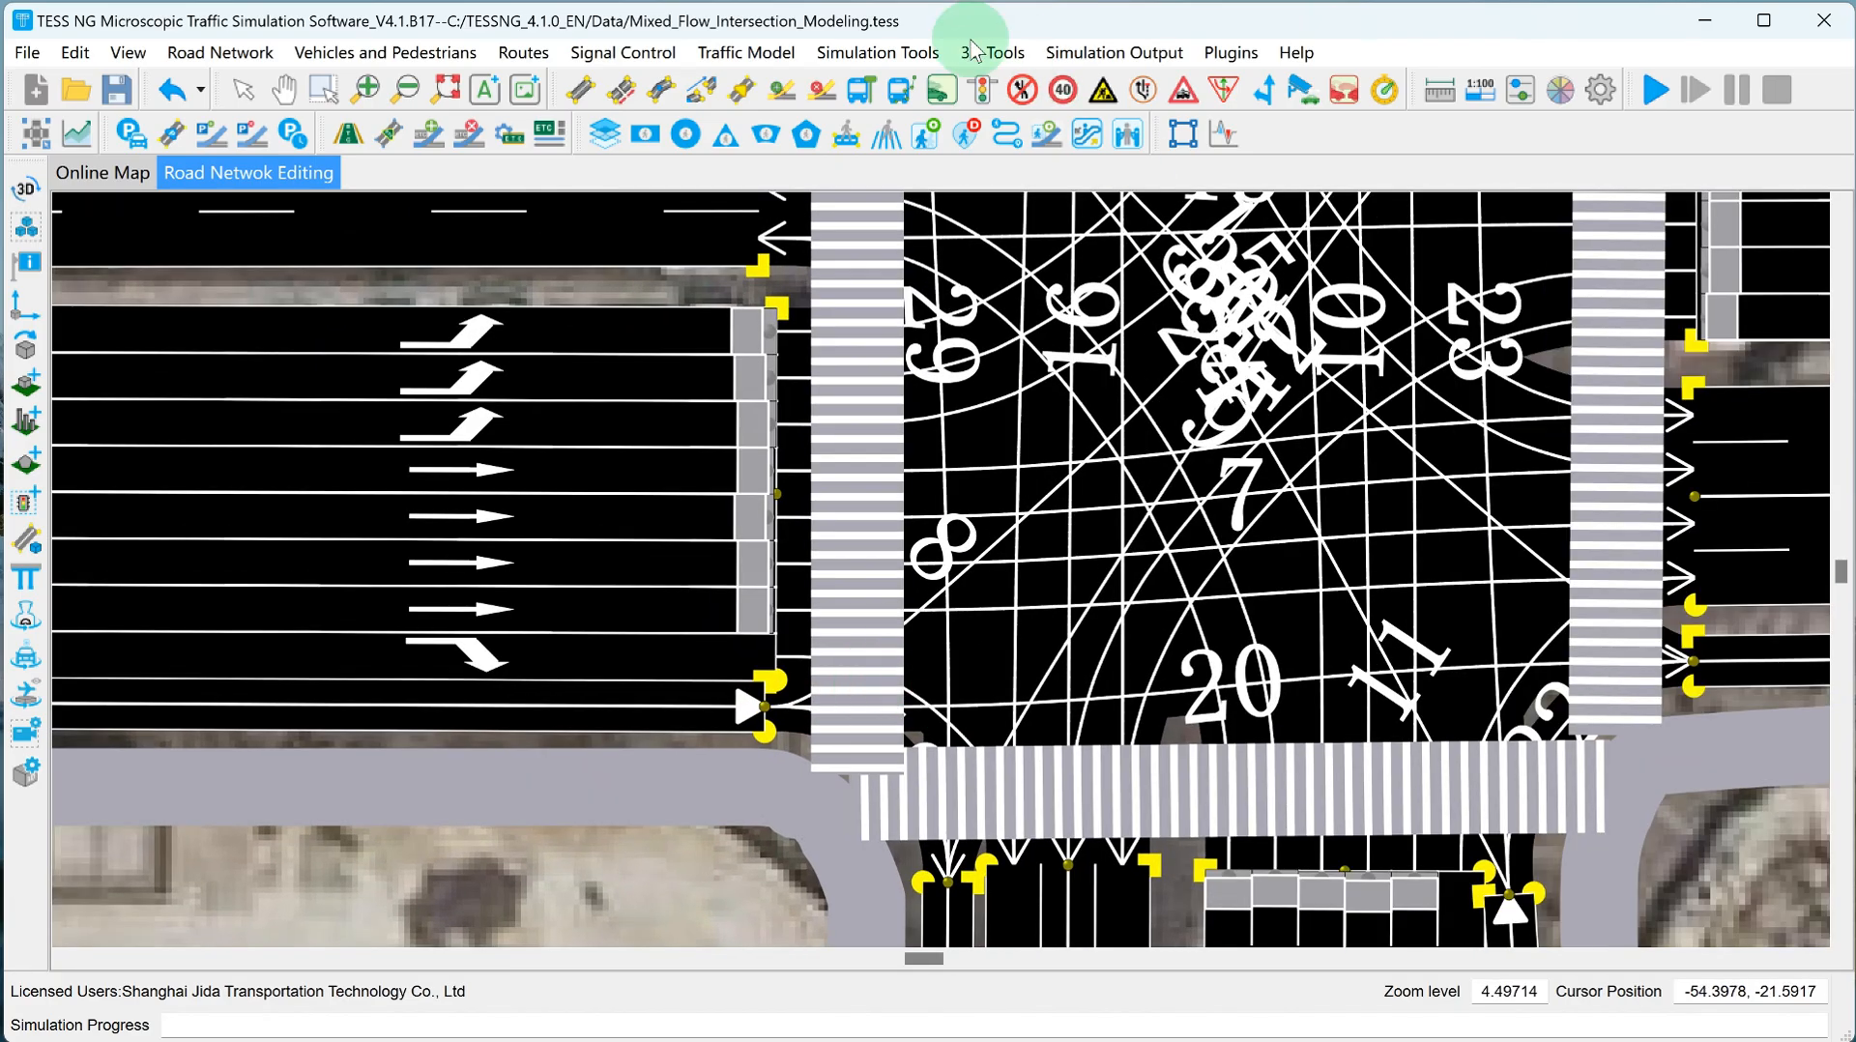
pyautogui.click(984, 703)
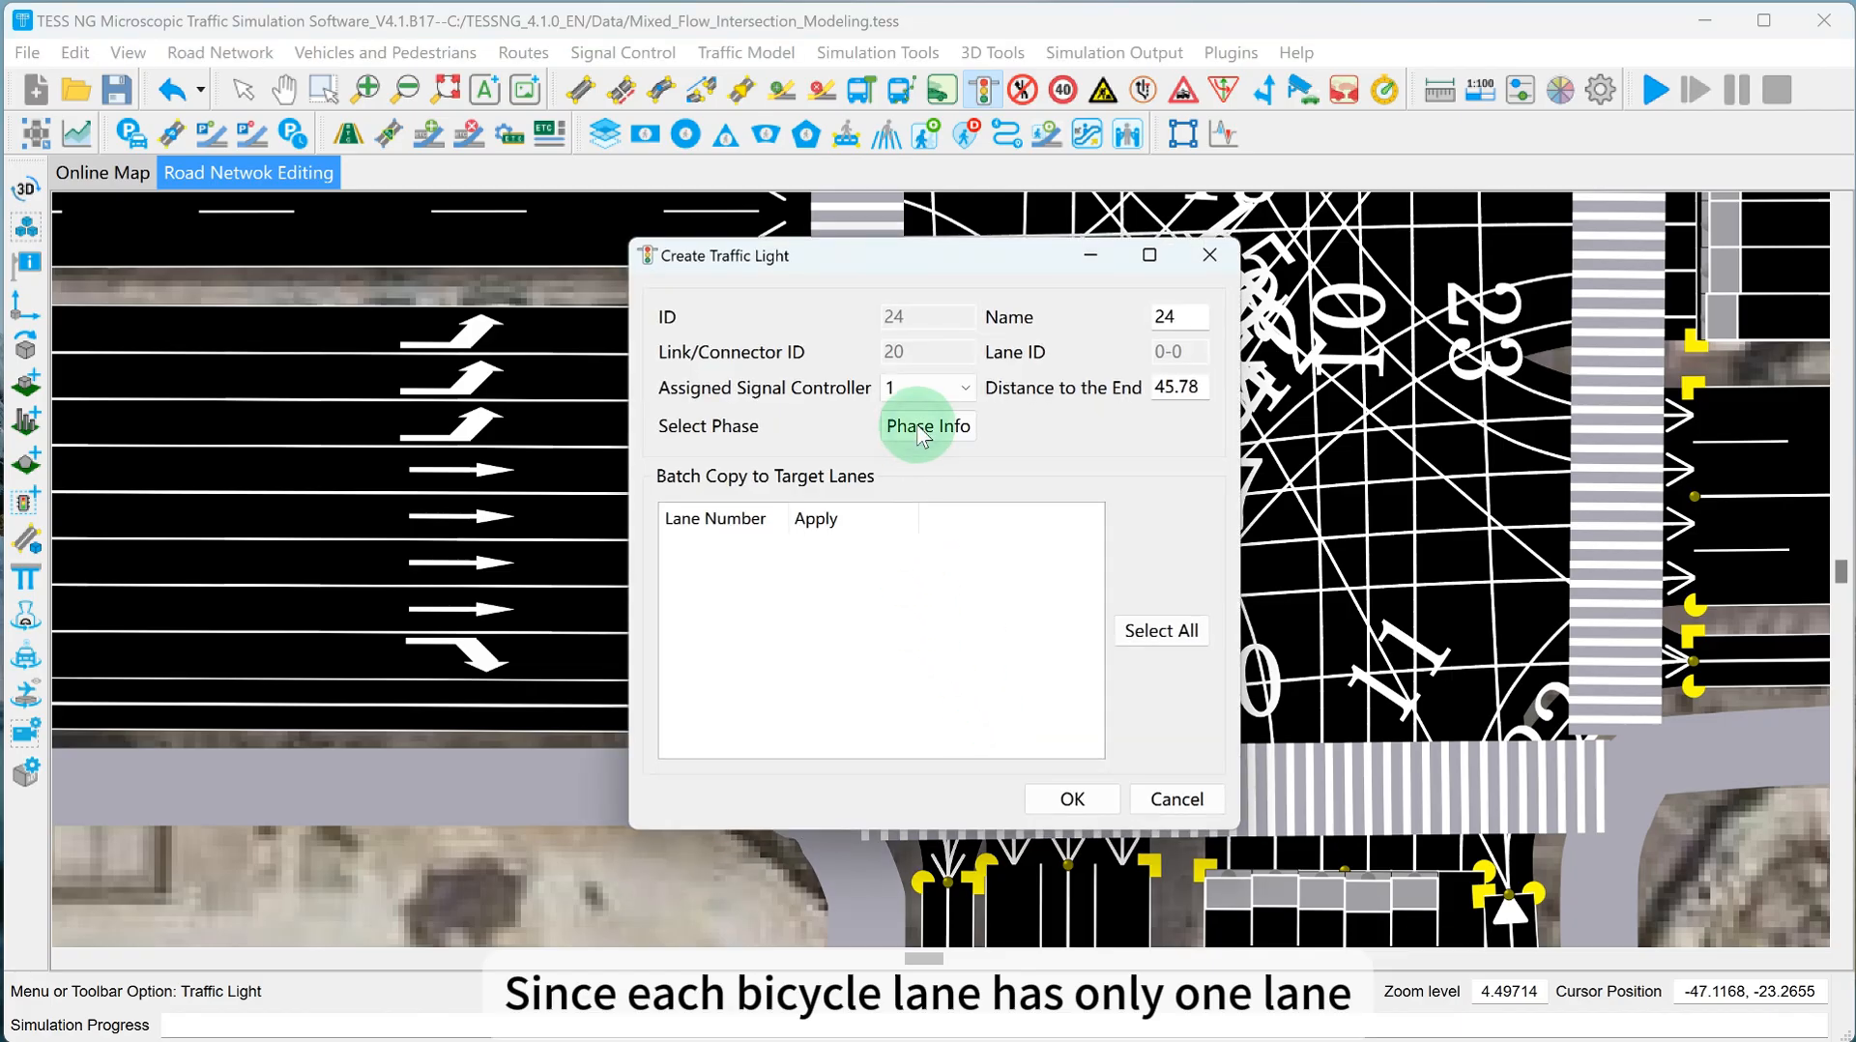
pyautogui.click(923, 431)
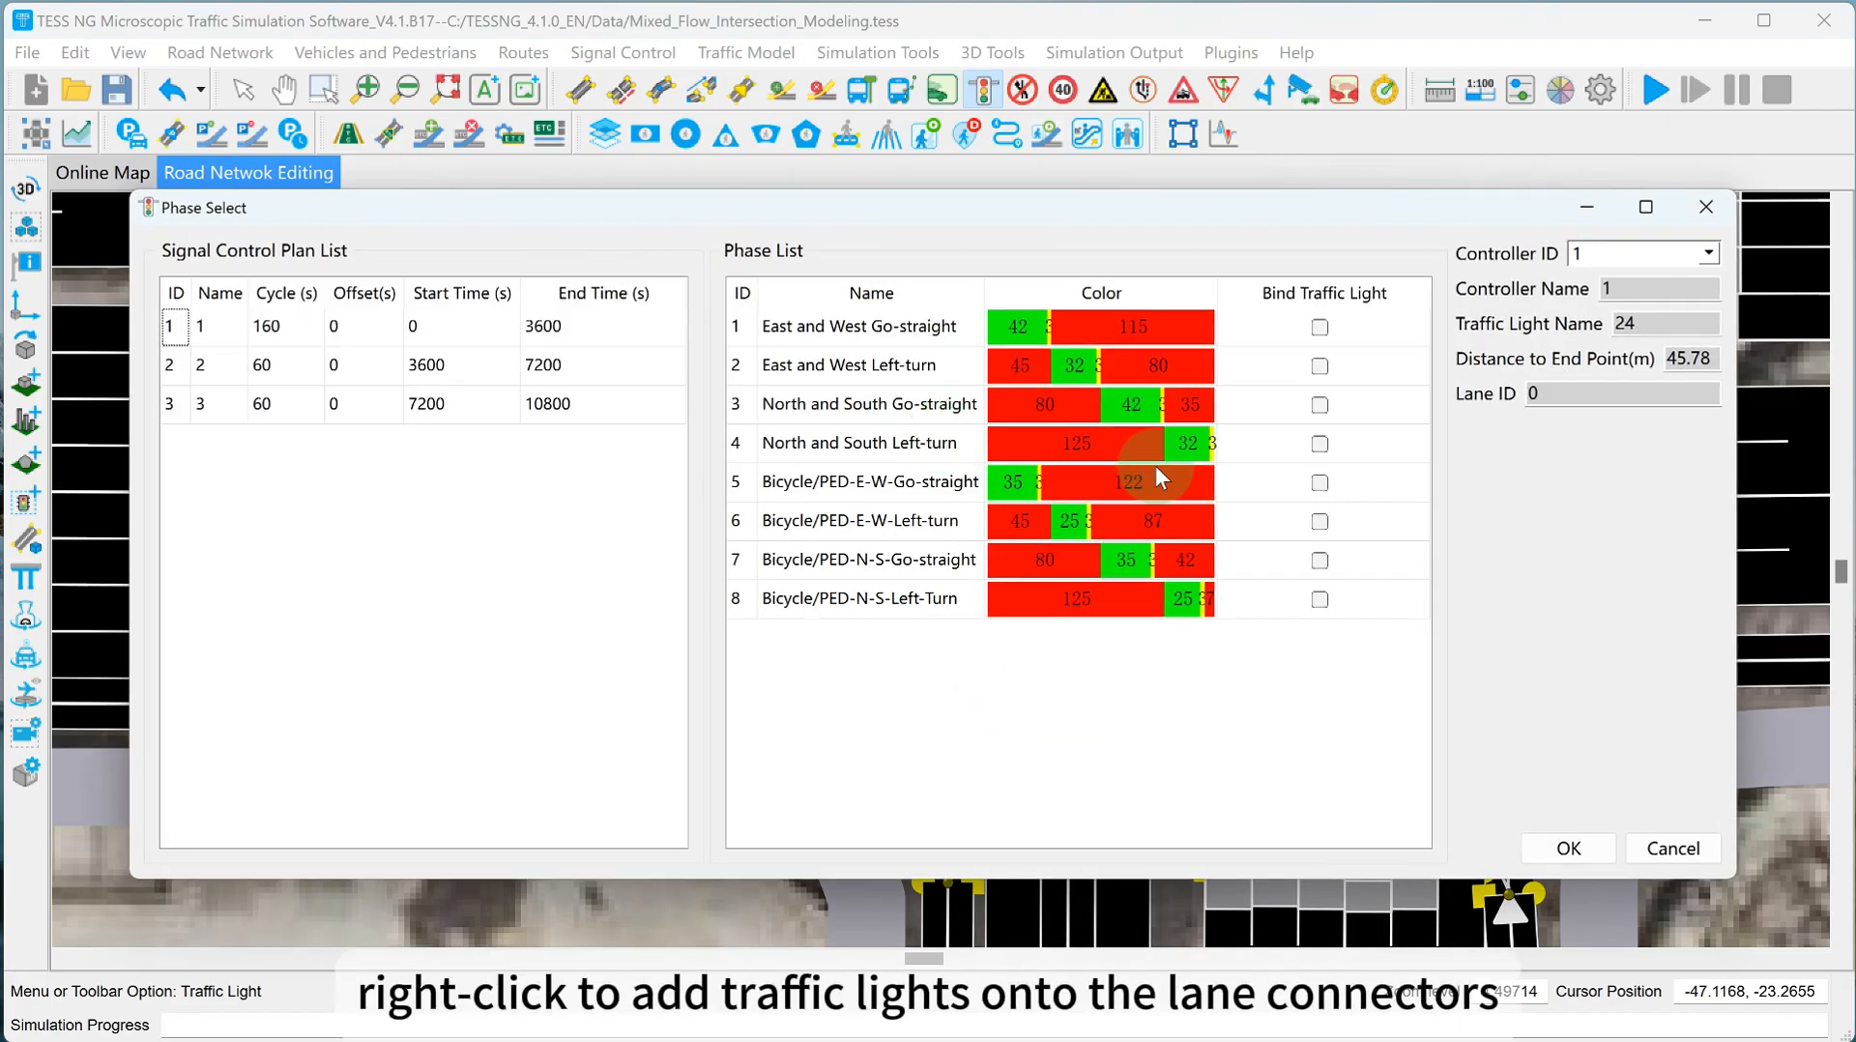
pyautogui.click(1320, 482)
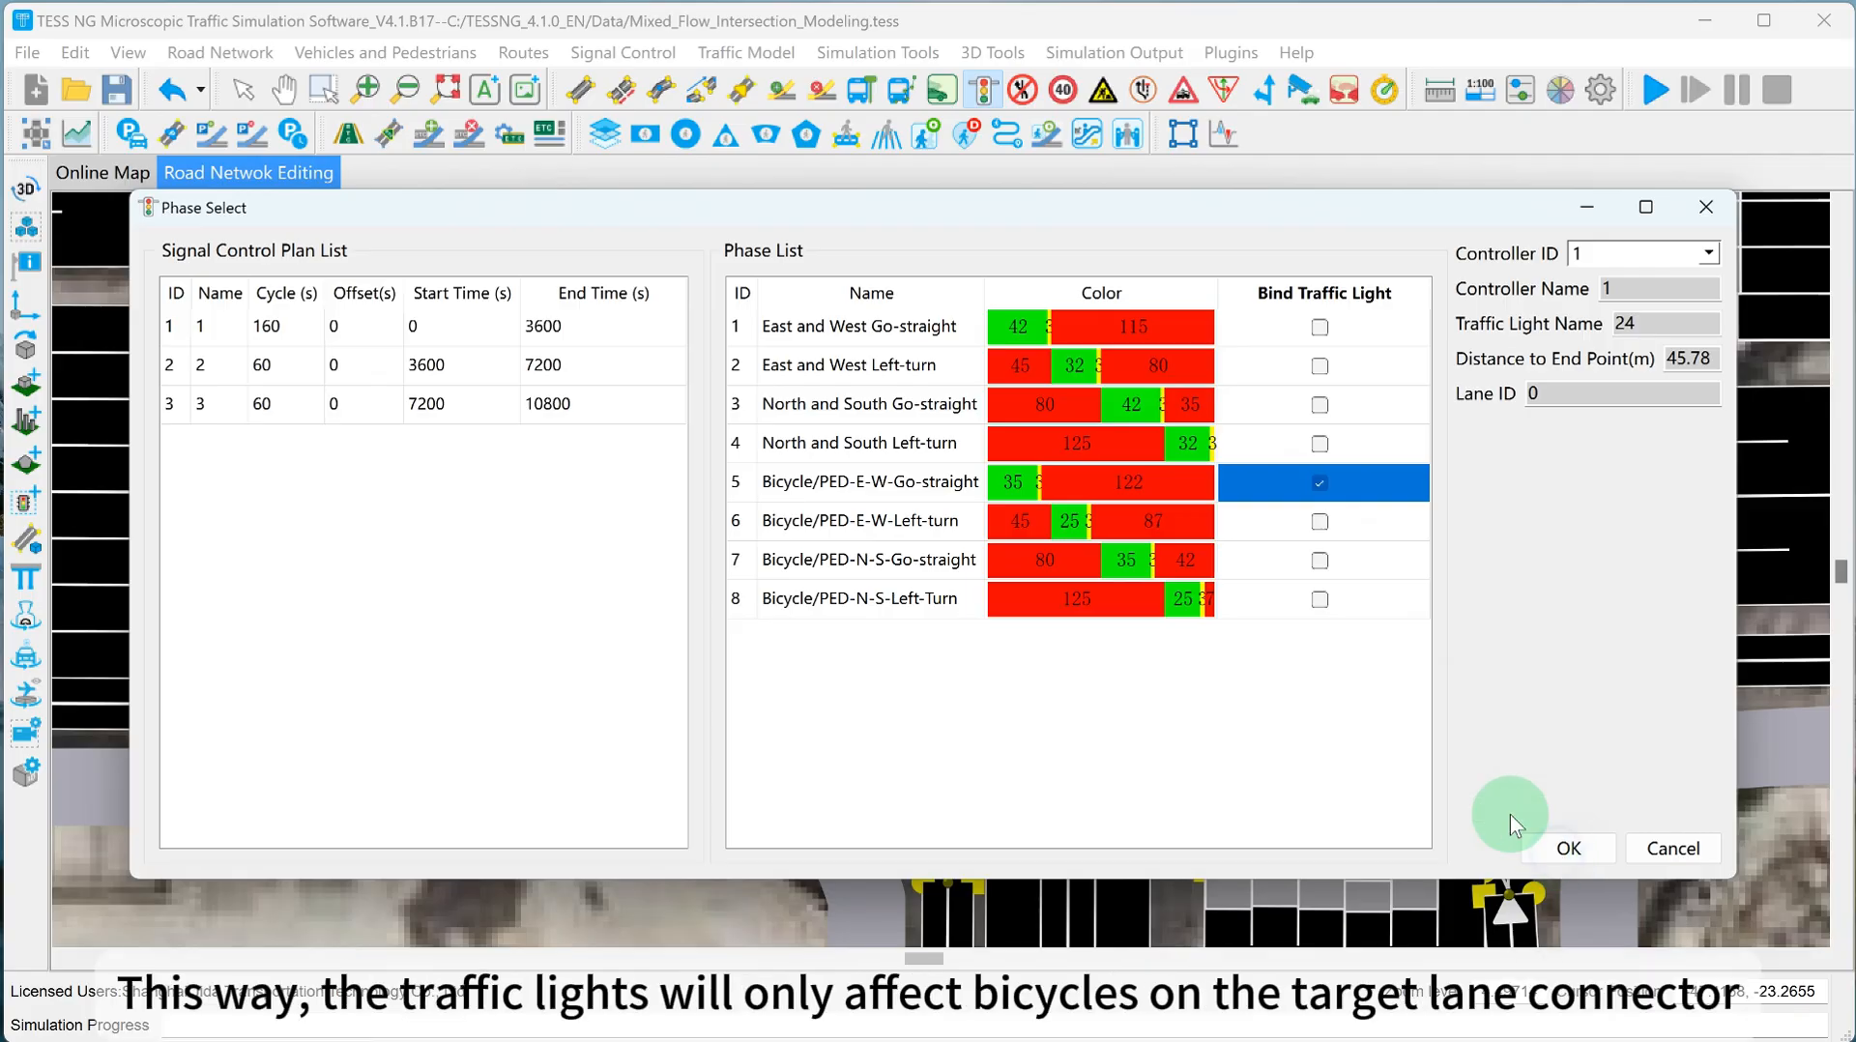
pyautogui.click(1566, 850)
pyautogui.click(1069, 796)
pyautogui.click(984, 703)
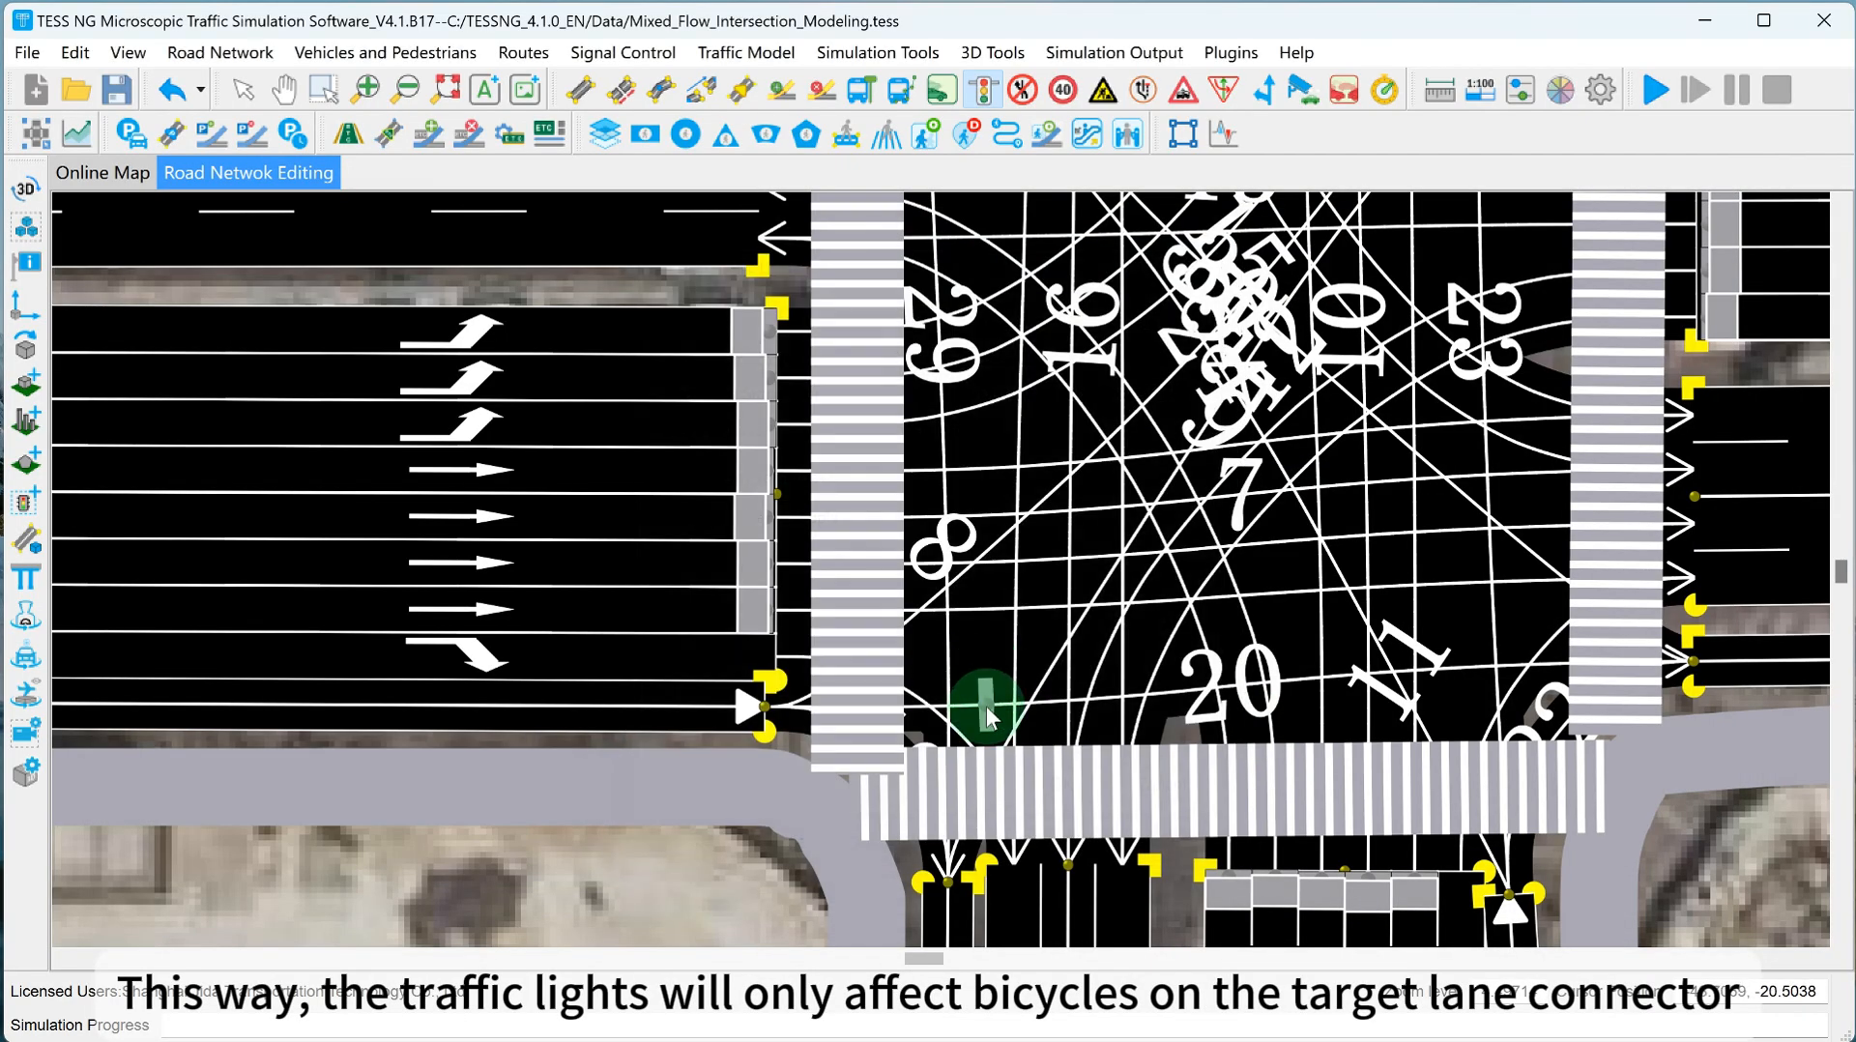
# Add a traffic light to the east approach's straight-ahead bicycle connector and bind it to the Bicycle/PED-E-W-Go-straight phase.
pyautogui.moveTo(1624, 847); pyautogui.dragTo(1207, 739)
pyautogui.scroll(-3, 1206, 739)
pyautogui.scroll(2, 996, 509)
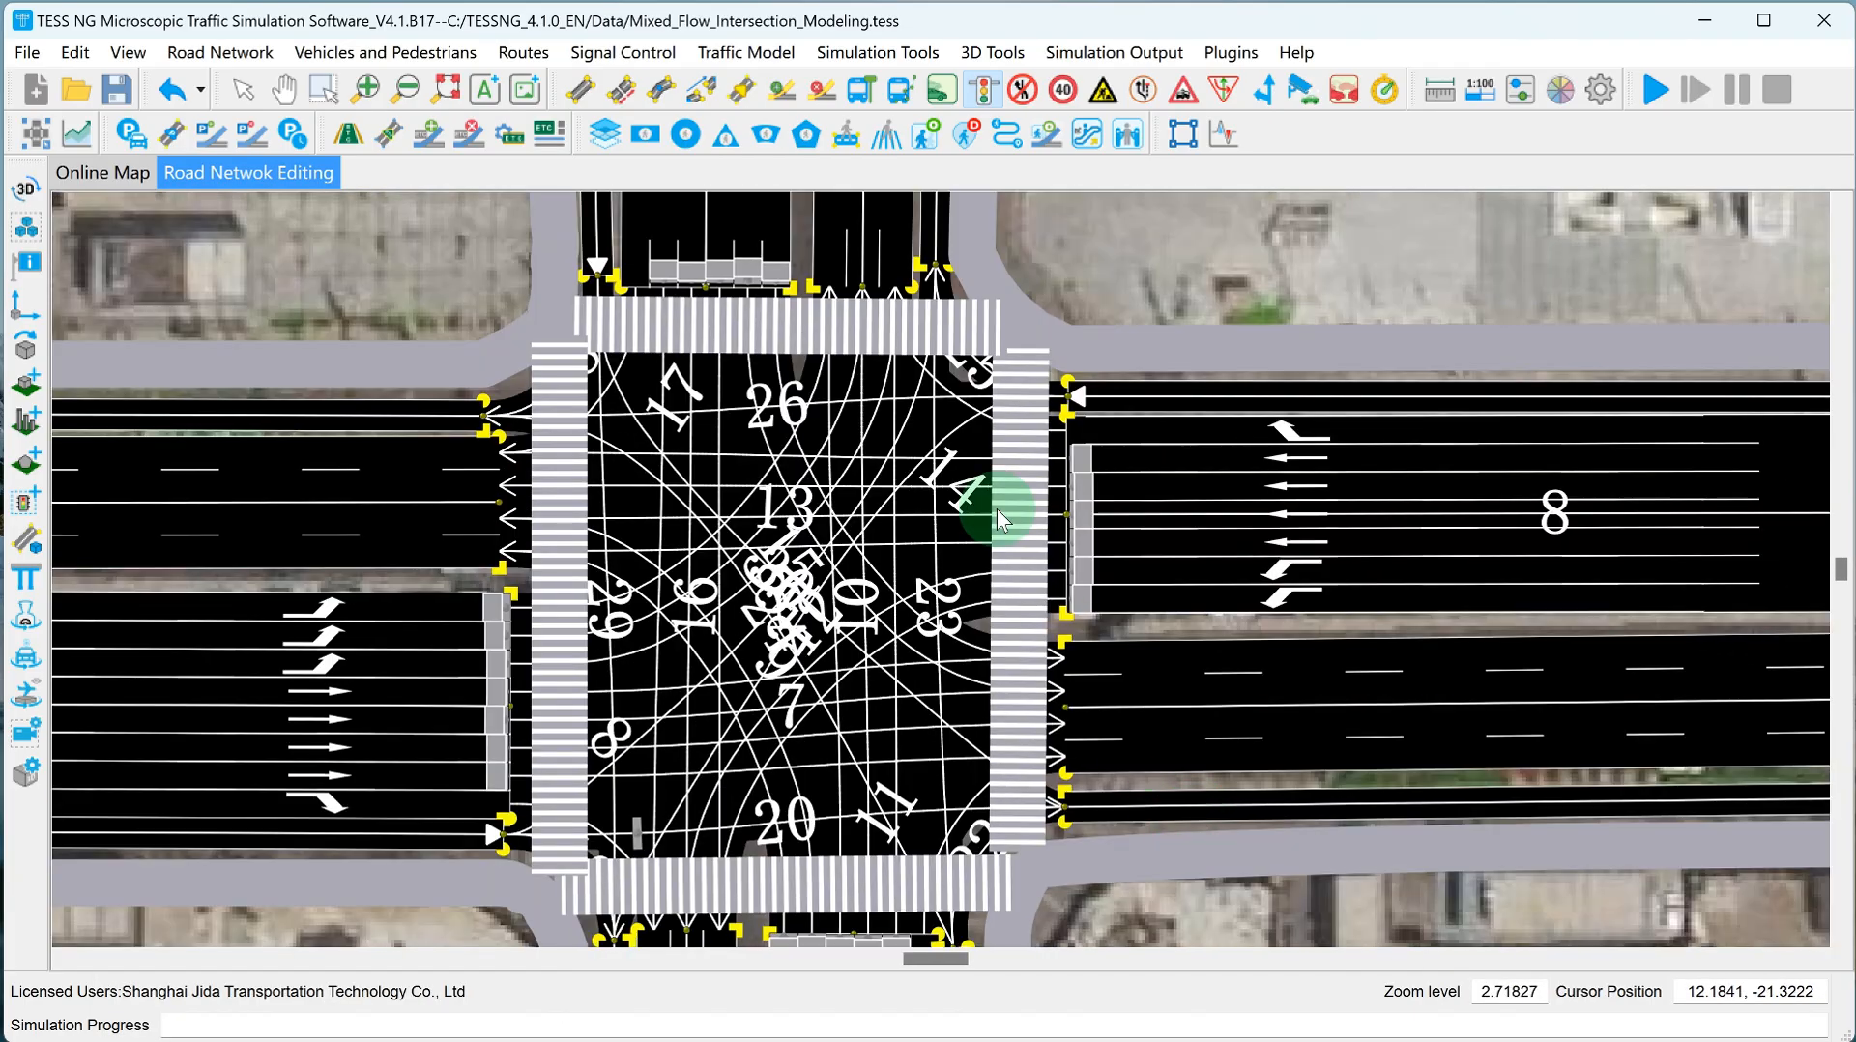
pyautogui.scroll(2, 953, 404)
pyautogui.rightClick(1009, 391)
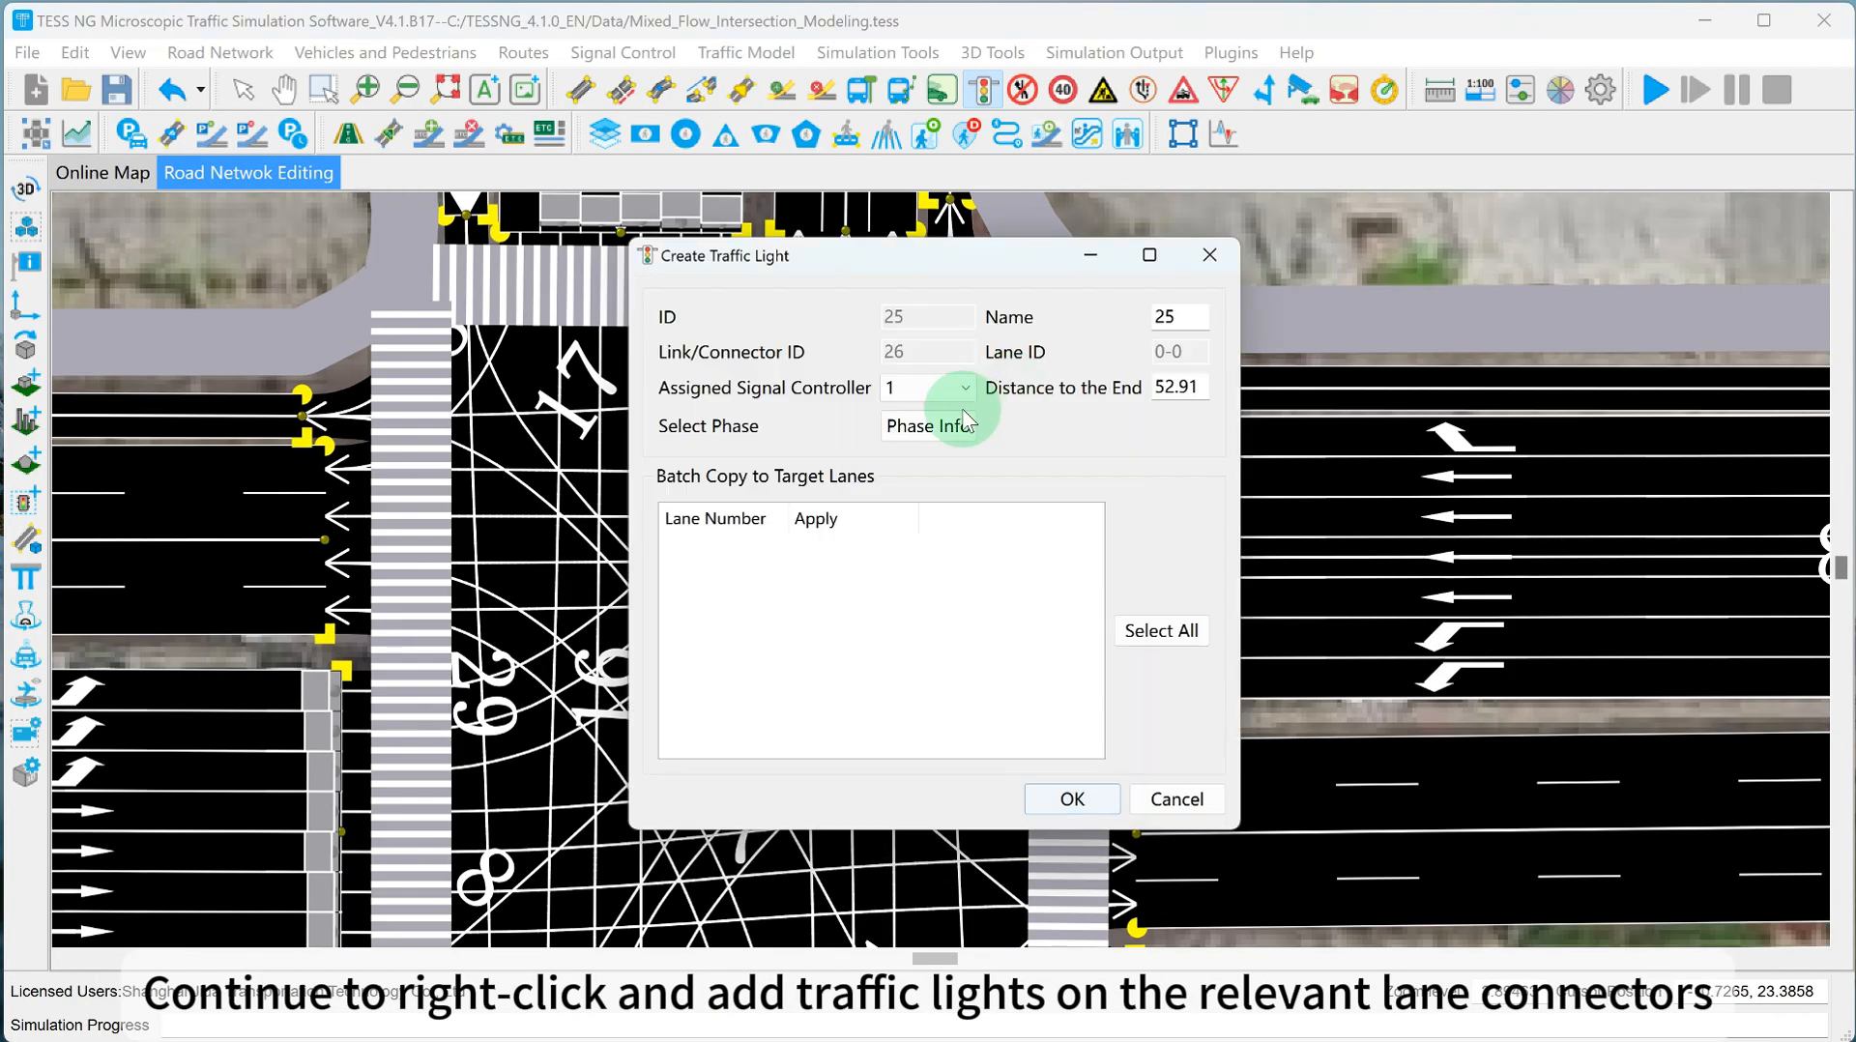
pyautogui.click(937, 424)
pyautogui.click(1314, 485)
pyautogui.click(1558, 849)
pyautogui.click(1069, 799)
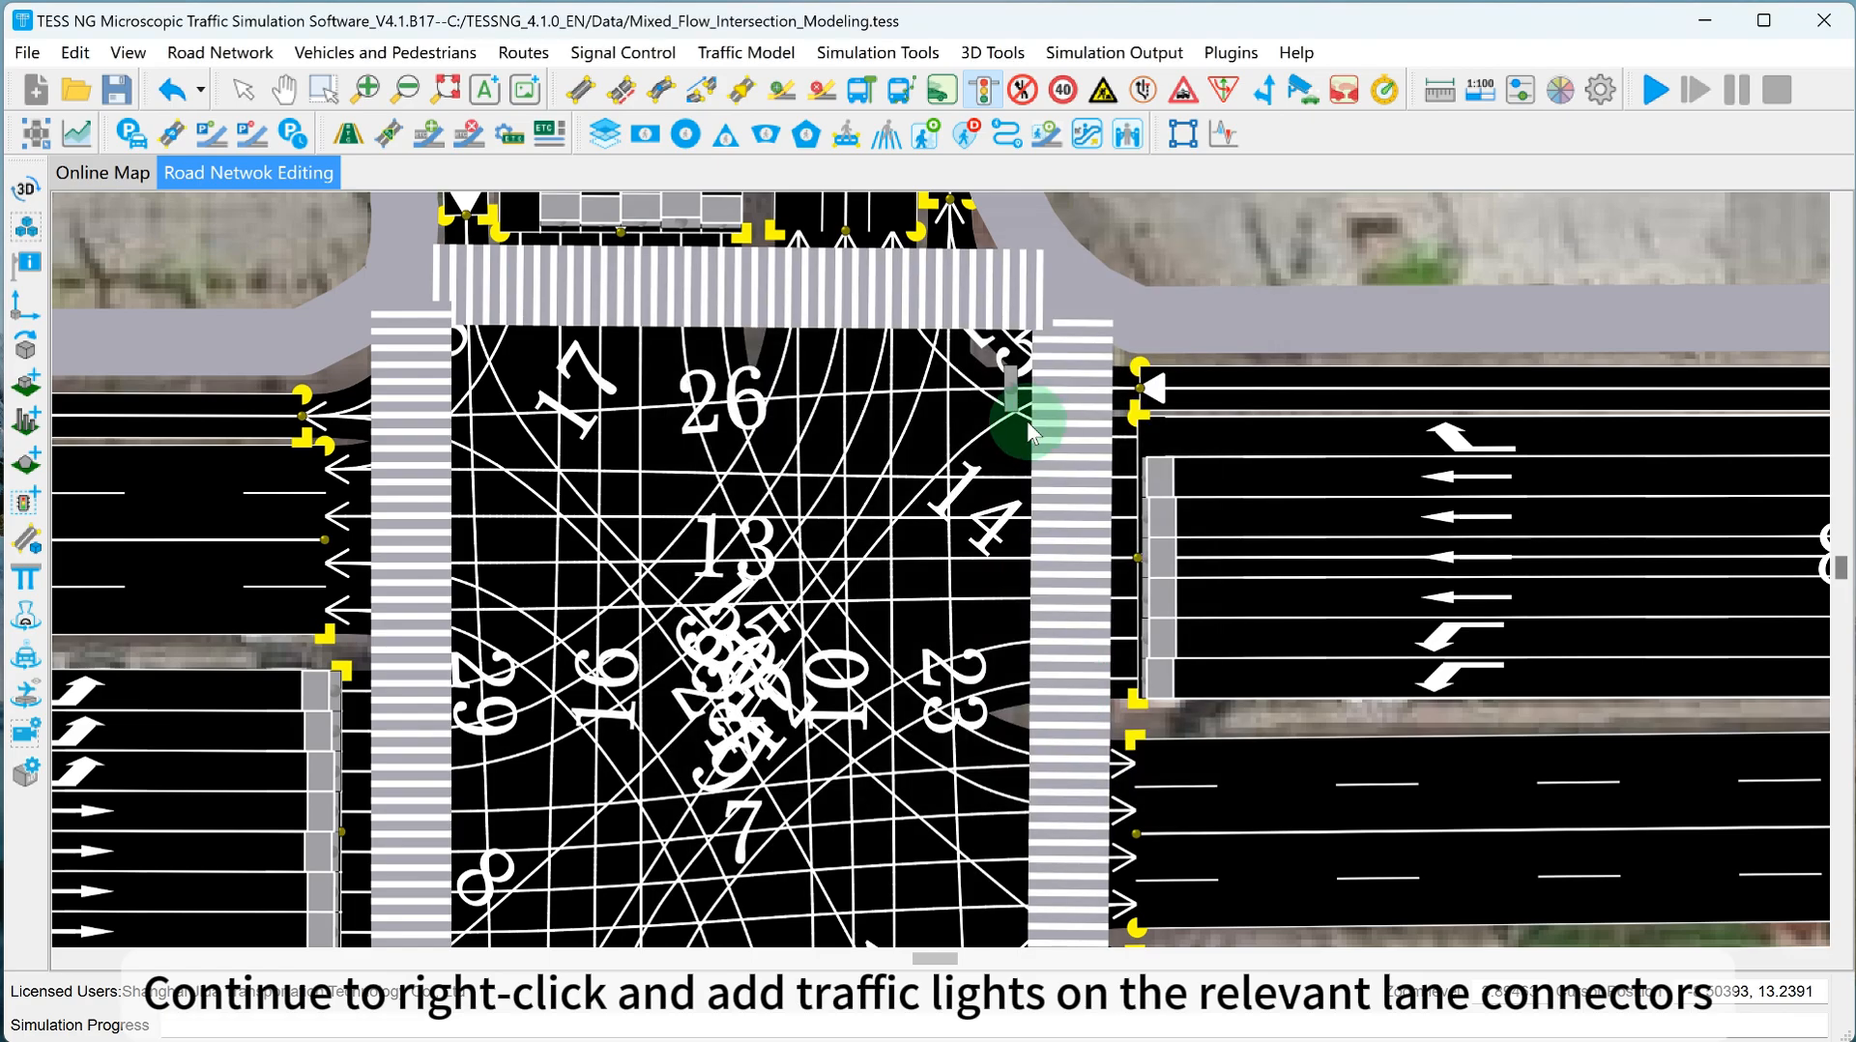
# Add a traffic light to the west approach's left-turn bicycle connector and bind it to the Bicycle/PED-E-W-Left-turn phase.
pyautogui.scroll(3, 642, 767)
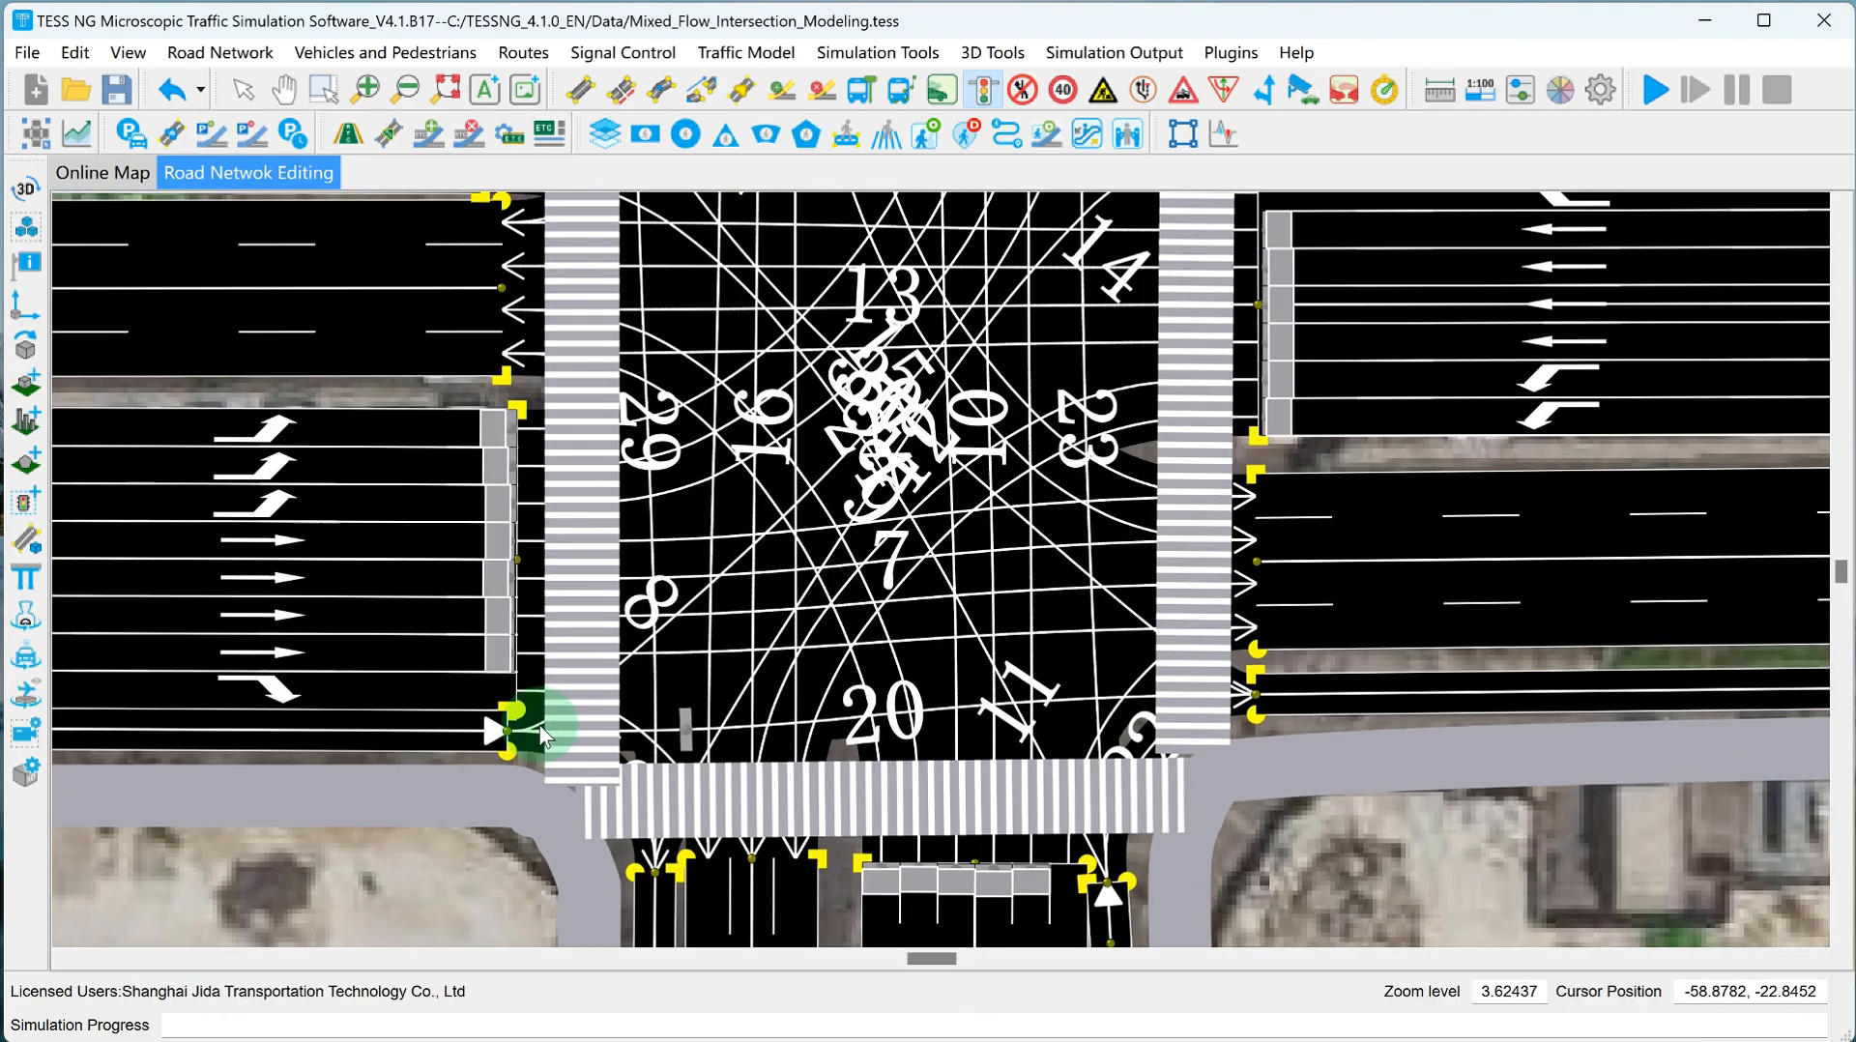
pyautogui.rightClick(539, 725)
pyautogui.click(930, 427)
pyautogui.click(1319, 522)
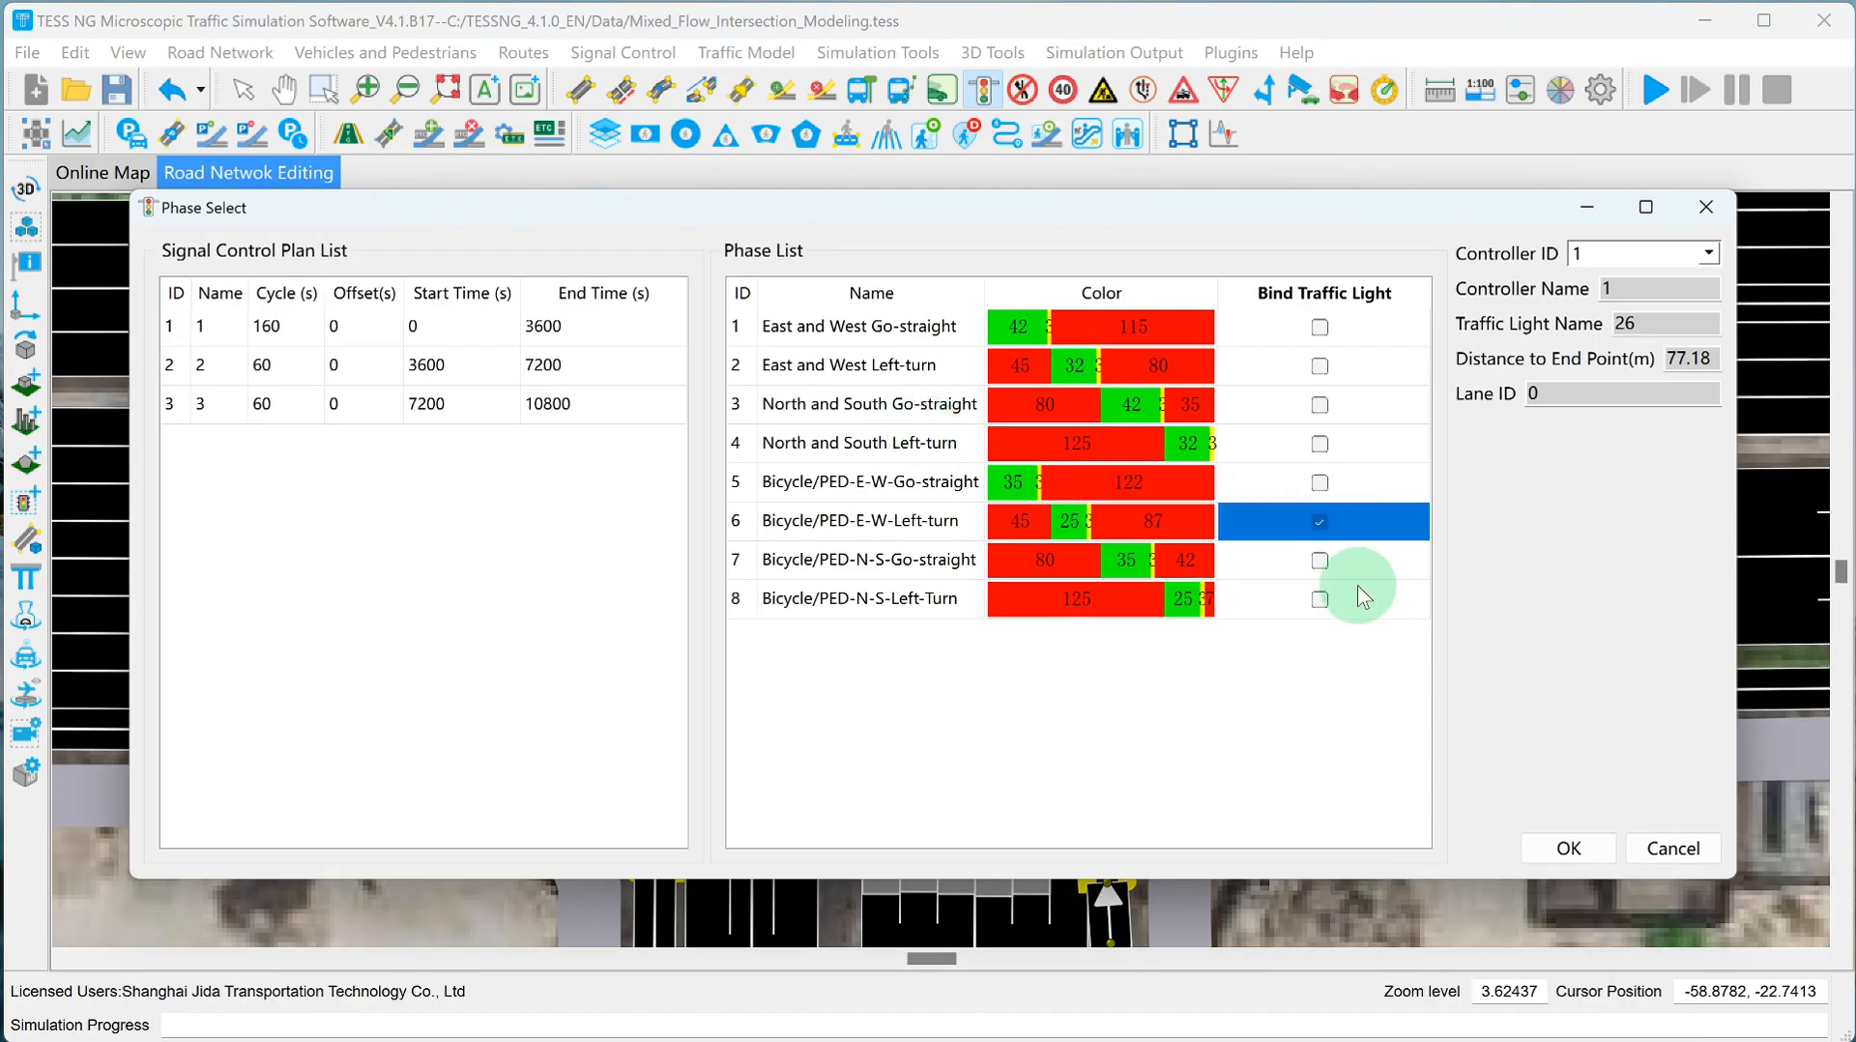
pyautogui.click(1566, 851)
pyautogui.click(1069, 799)
# Add a traffic light to the east approach's left-turn bicycle connector and bind it to the Bicycle/PED-E-W-Left-turn phase.
pyautogui.scroll(-3, 1160, 319)
pyautogui.rightClick(1126, 385)
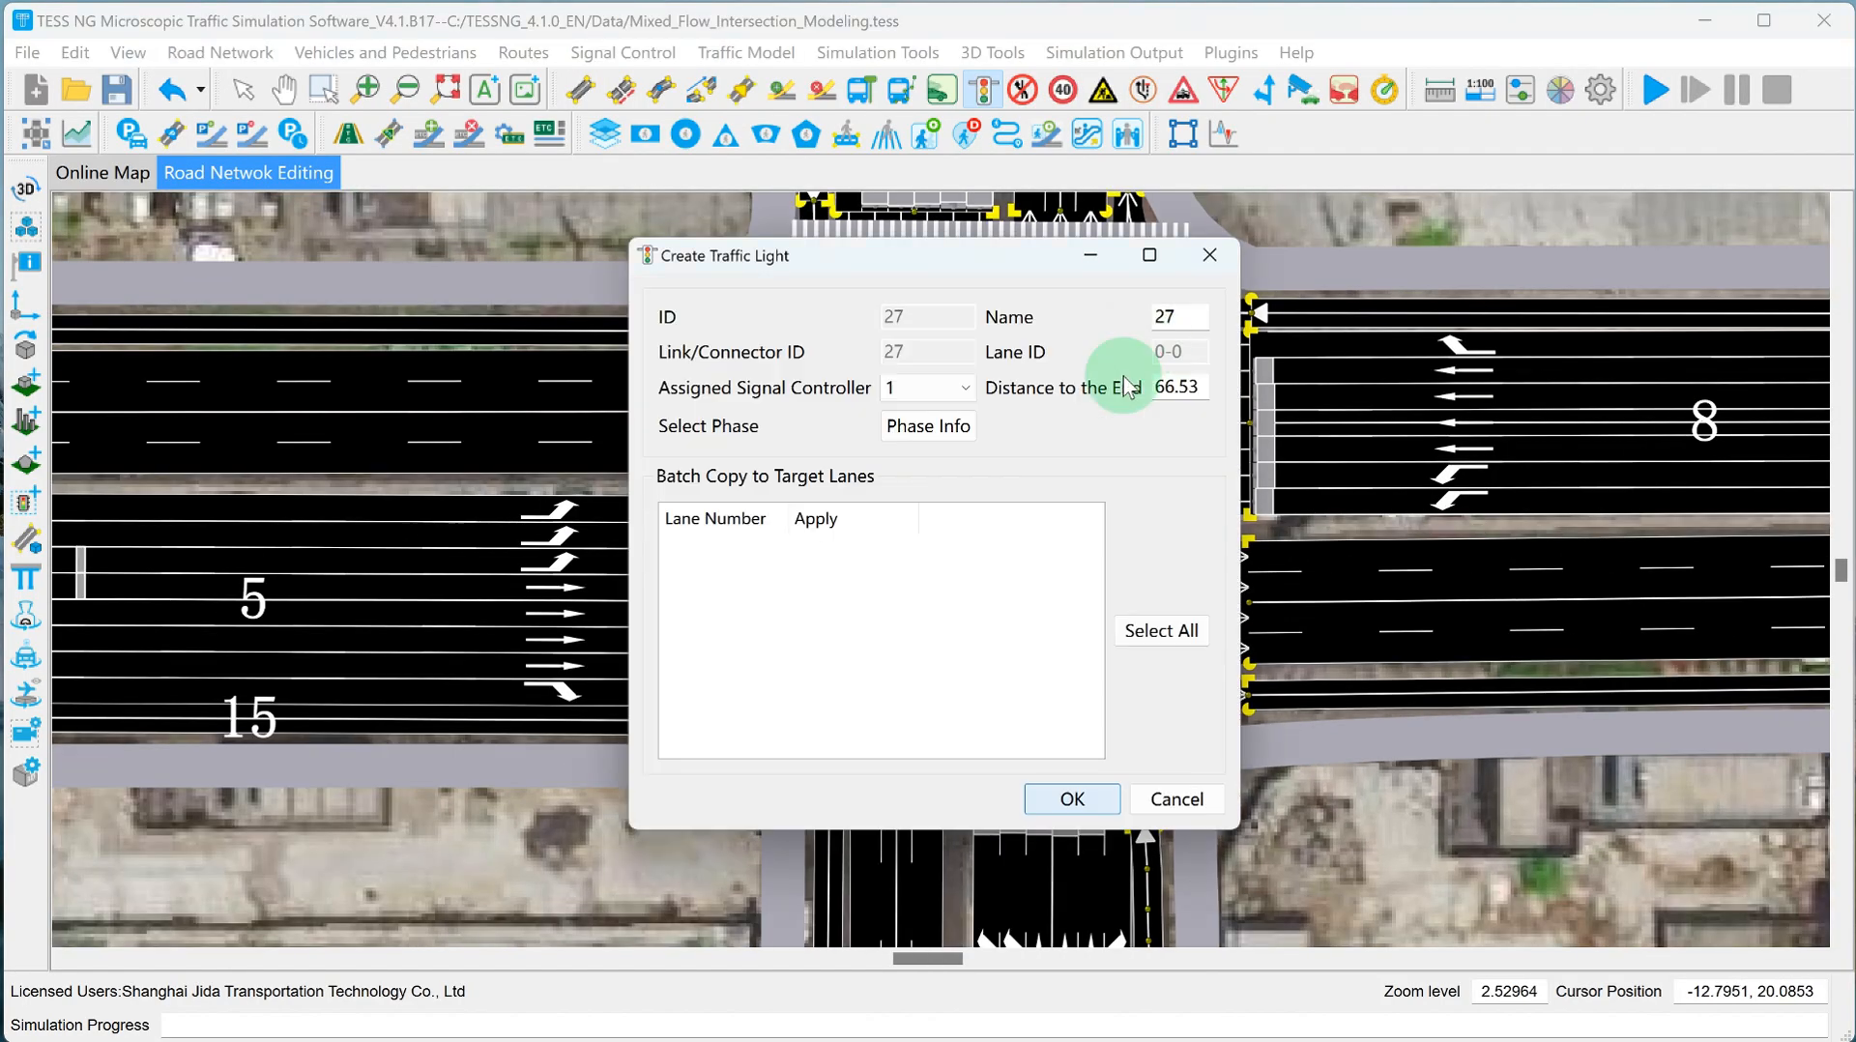
pyautogui.click(928, 427)
pyautogui.click(1313, 522)
pyautogui.click(1566, 848)
pyautogui.click(1072, 799)
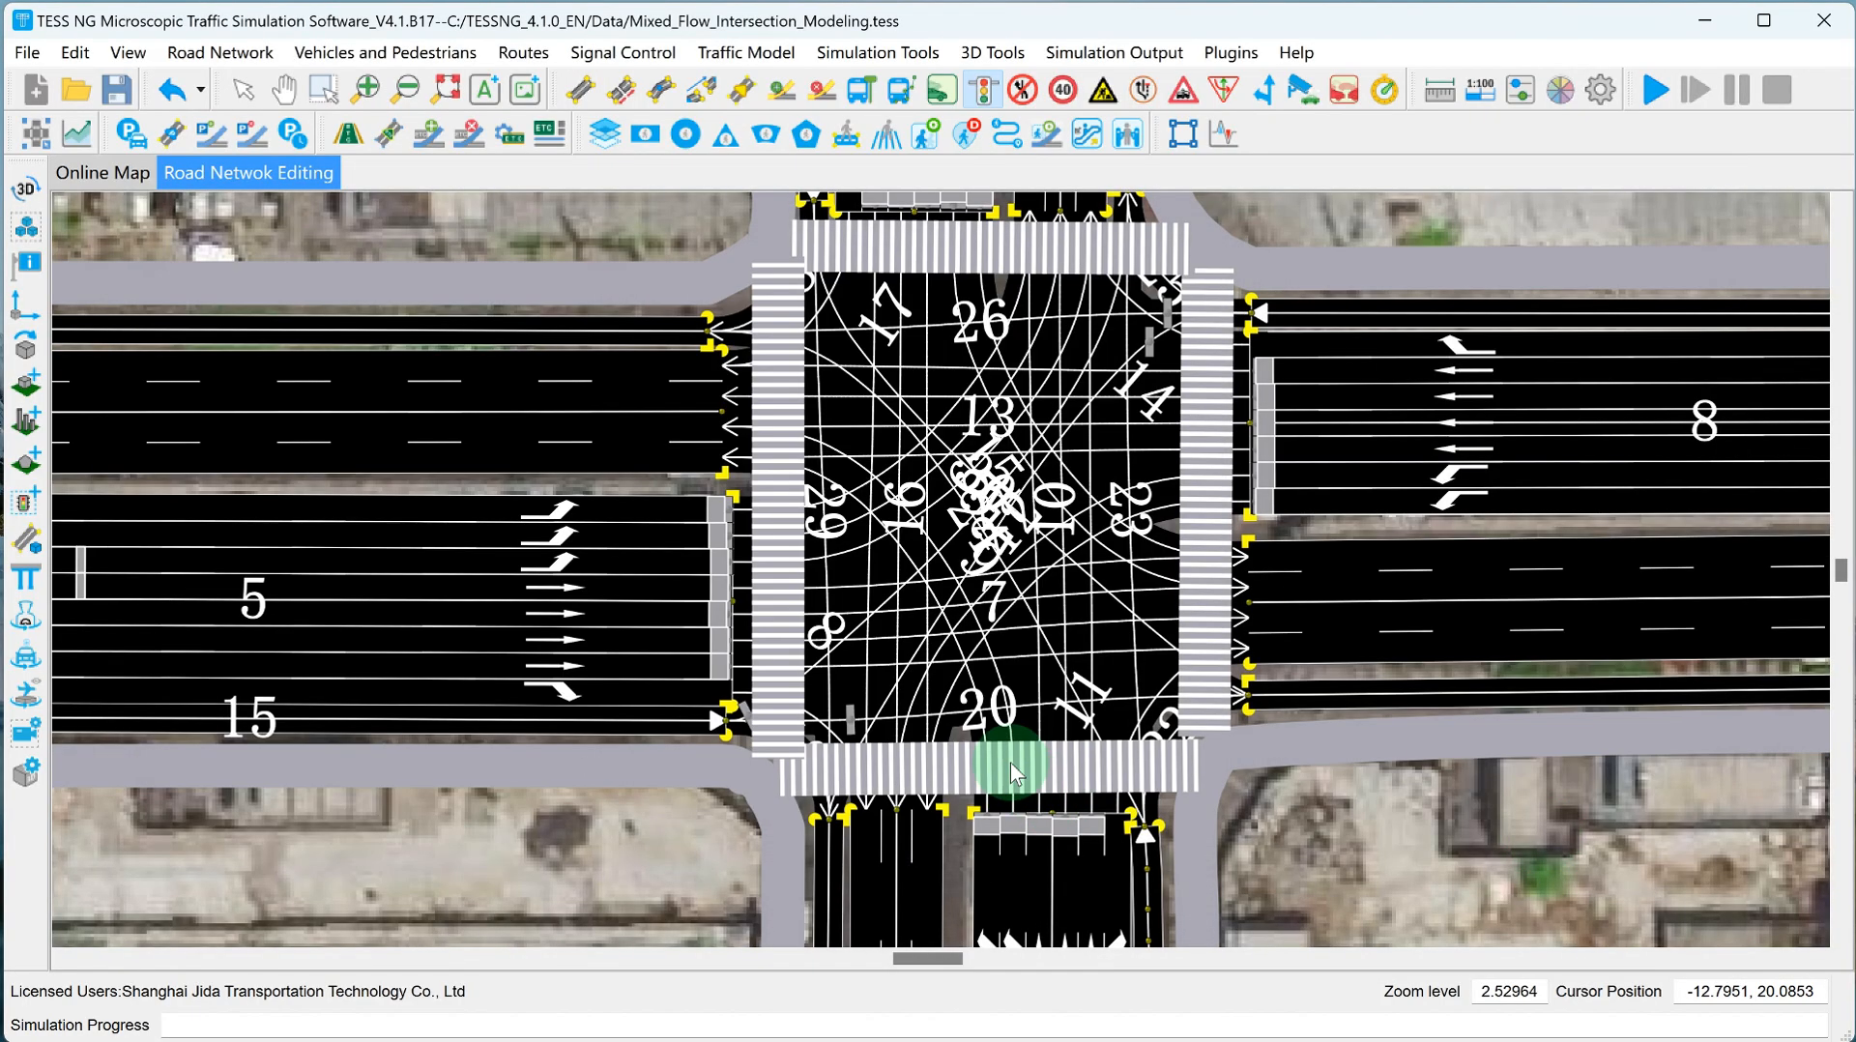
# Move the bicycle traffic lights of the west and east approaches back to their stop lines.
pyautogui.scroll(3, 727, 720)
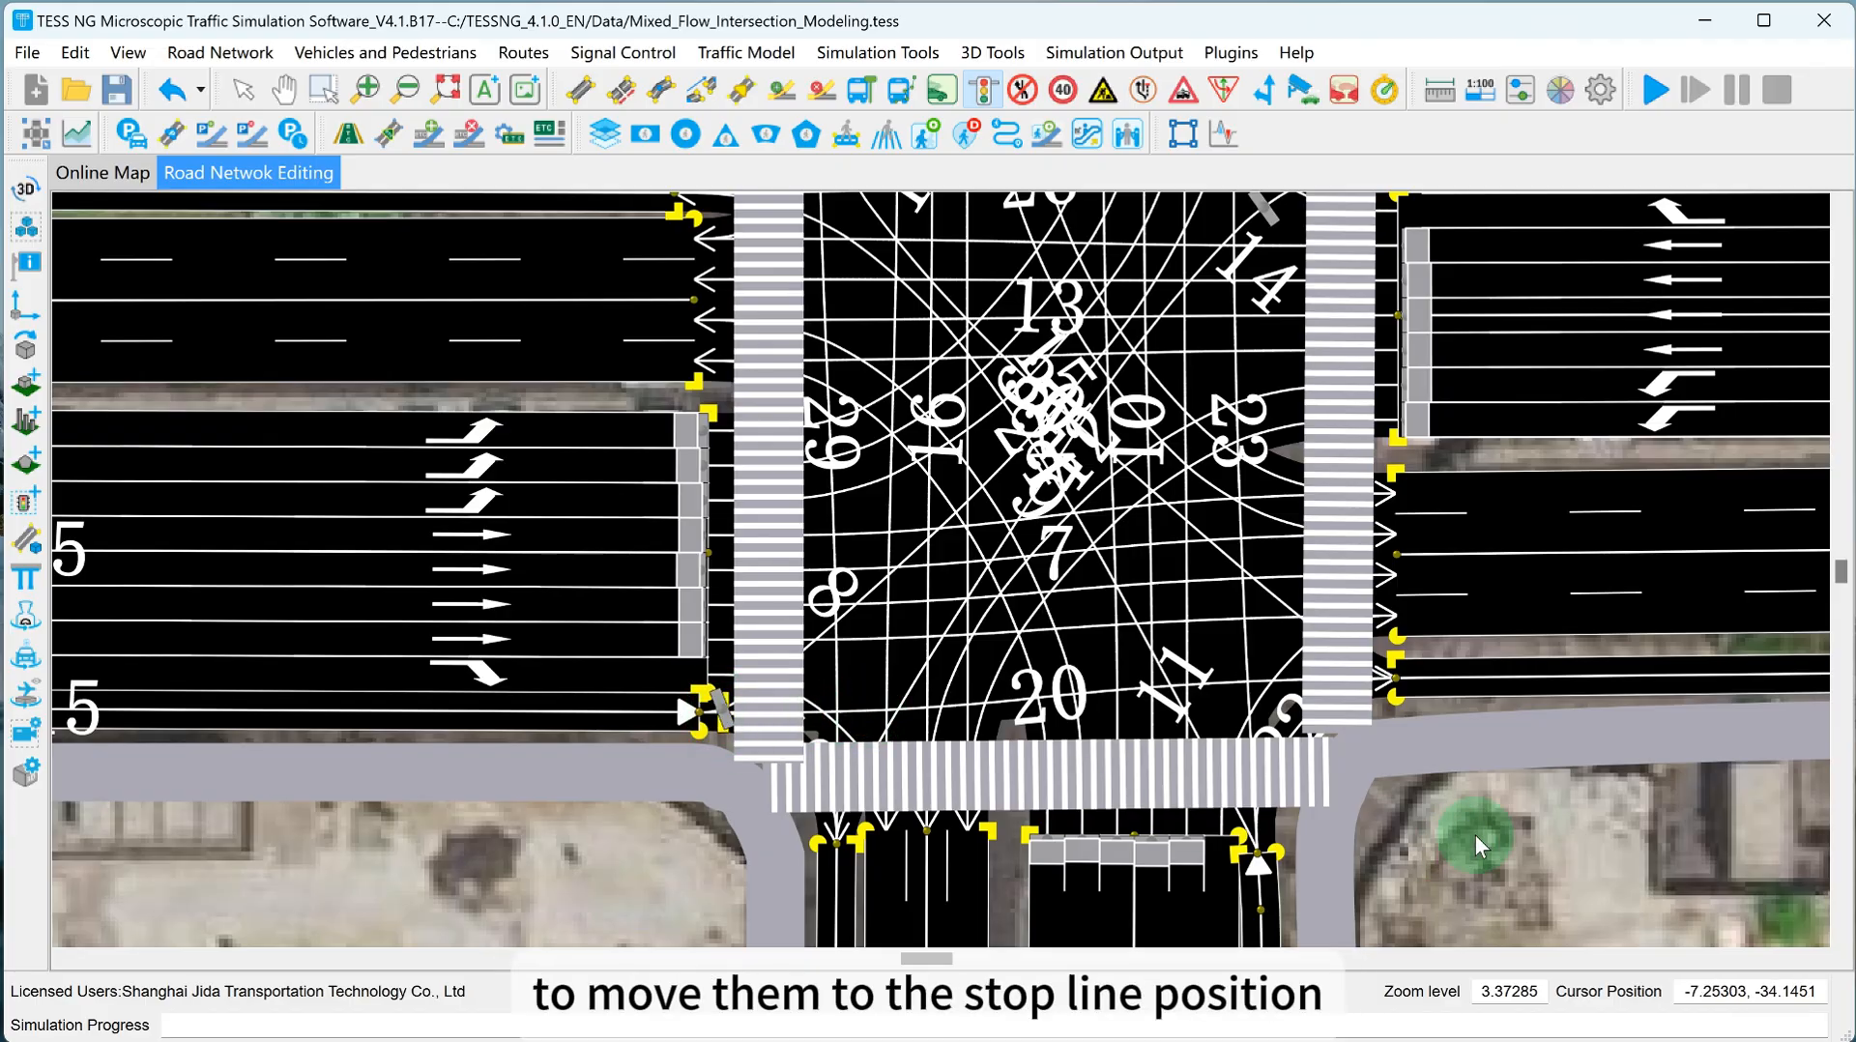
pyautogui.moveTo(1475, 833); pyautogui.dragTo(1346, 910)
pyautogui.scroll(-2, 1274, 409)
pyautogui.scroll(3, 1272, 323)
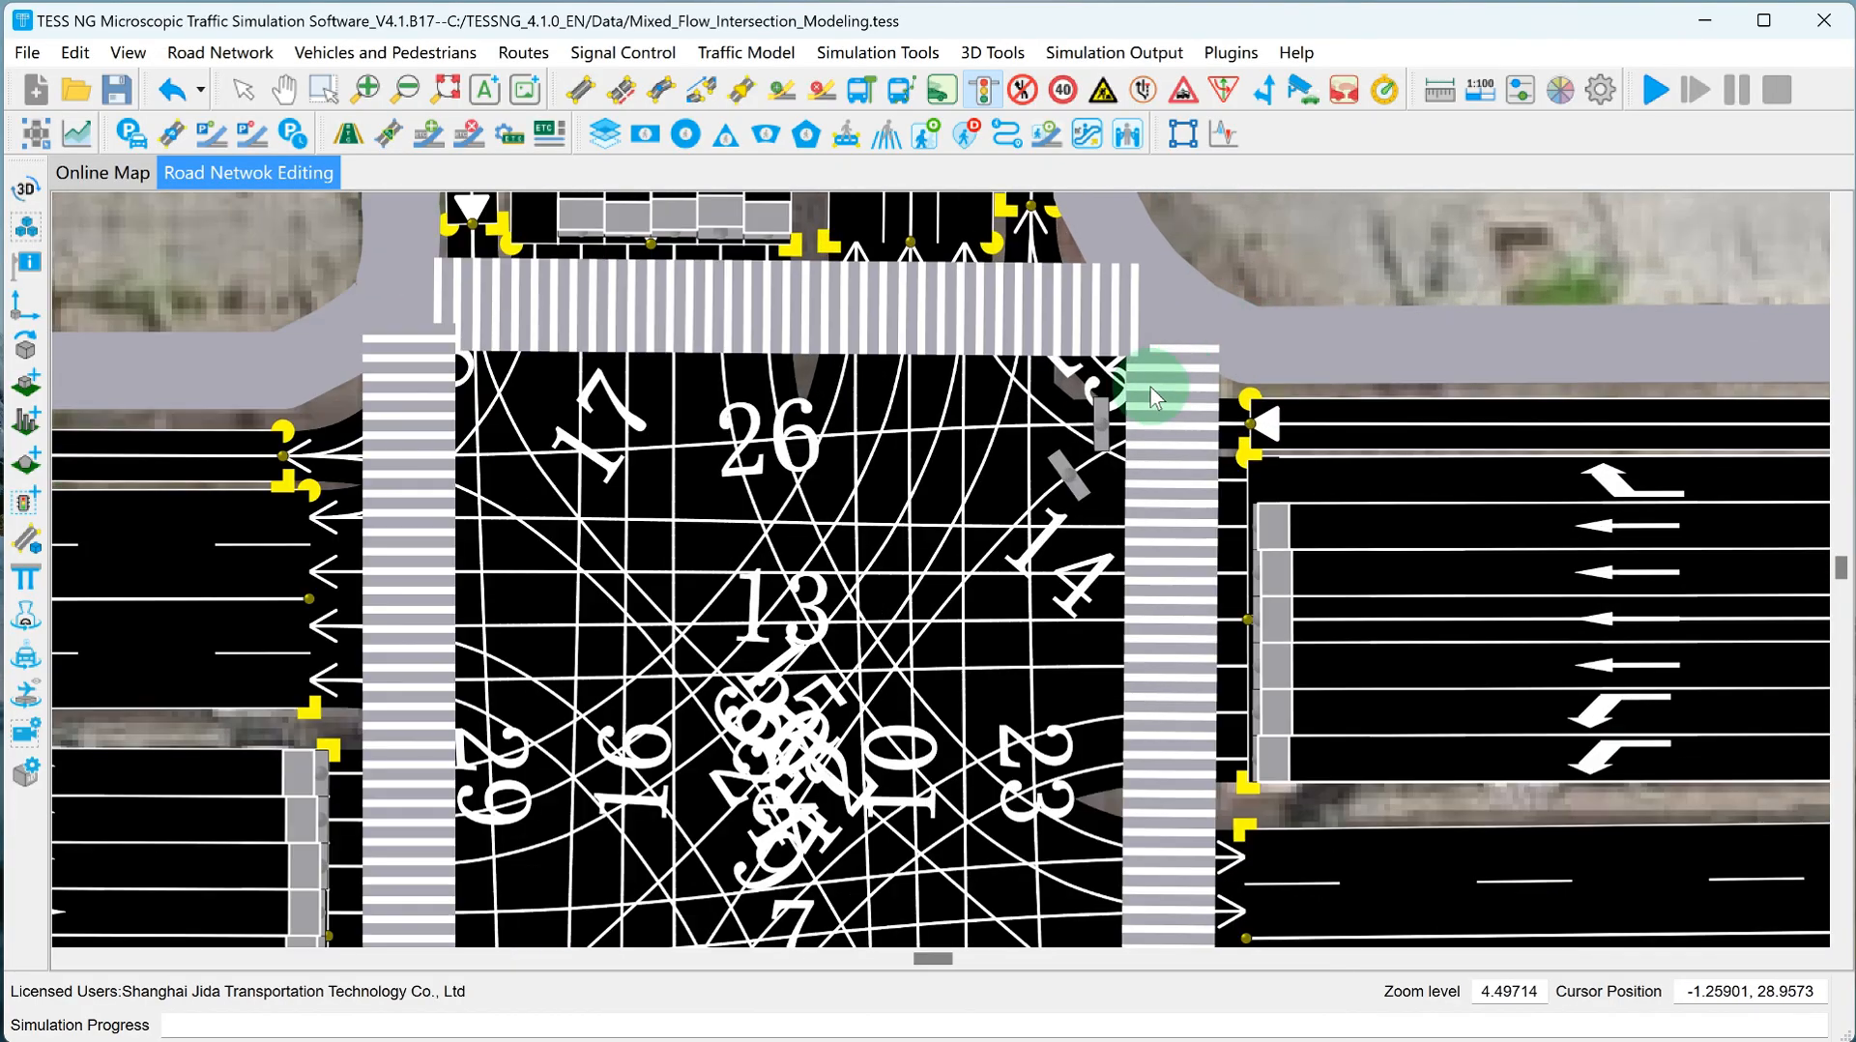
pyautogui.moveTo(1100, 418); pyautogui.dragTo(1233, 431)
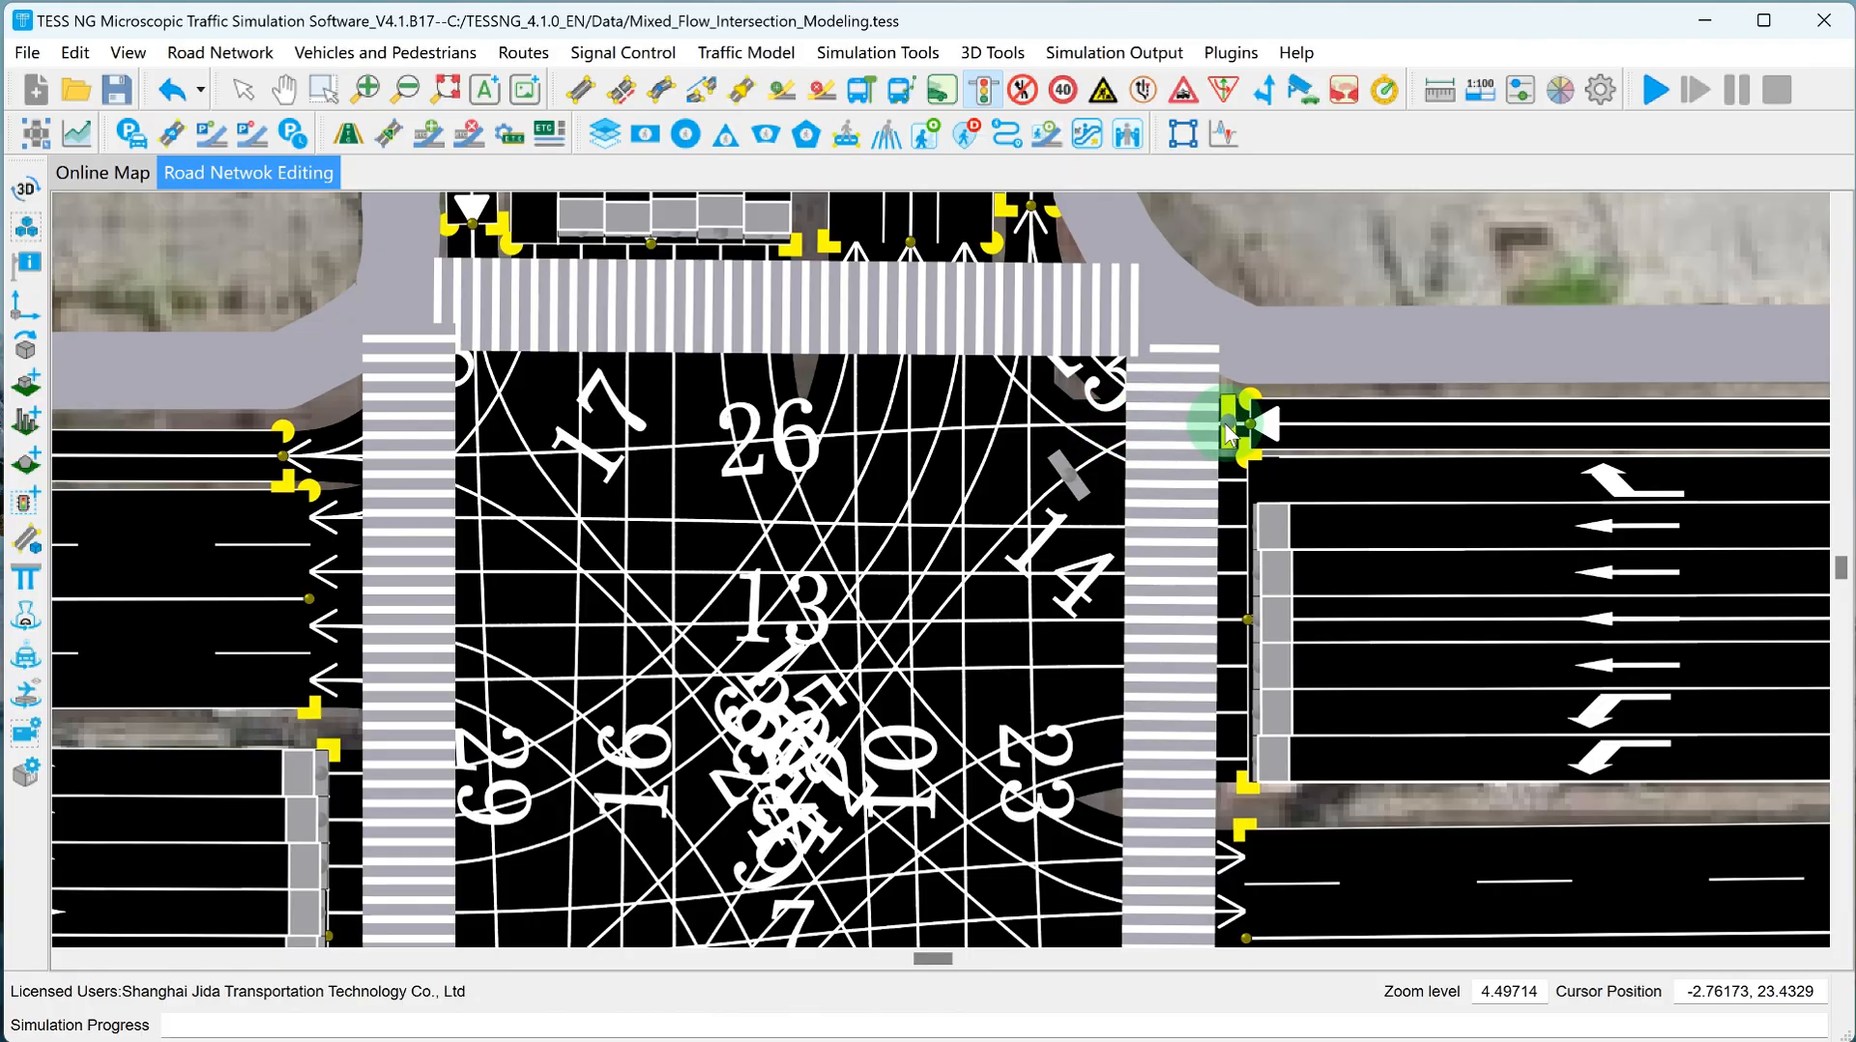
pyautogui.moveTo(1063, 475); pyautogui.dragTo(1160, 464)
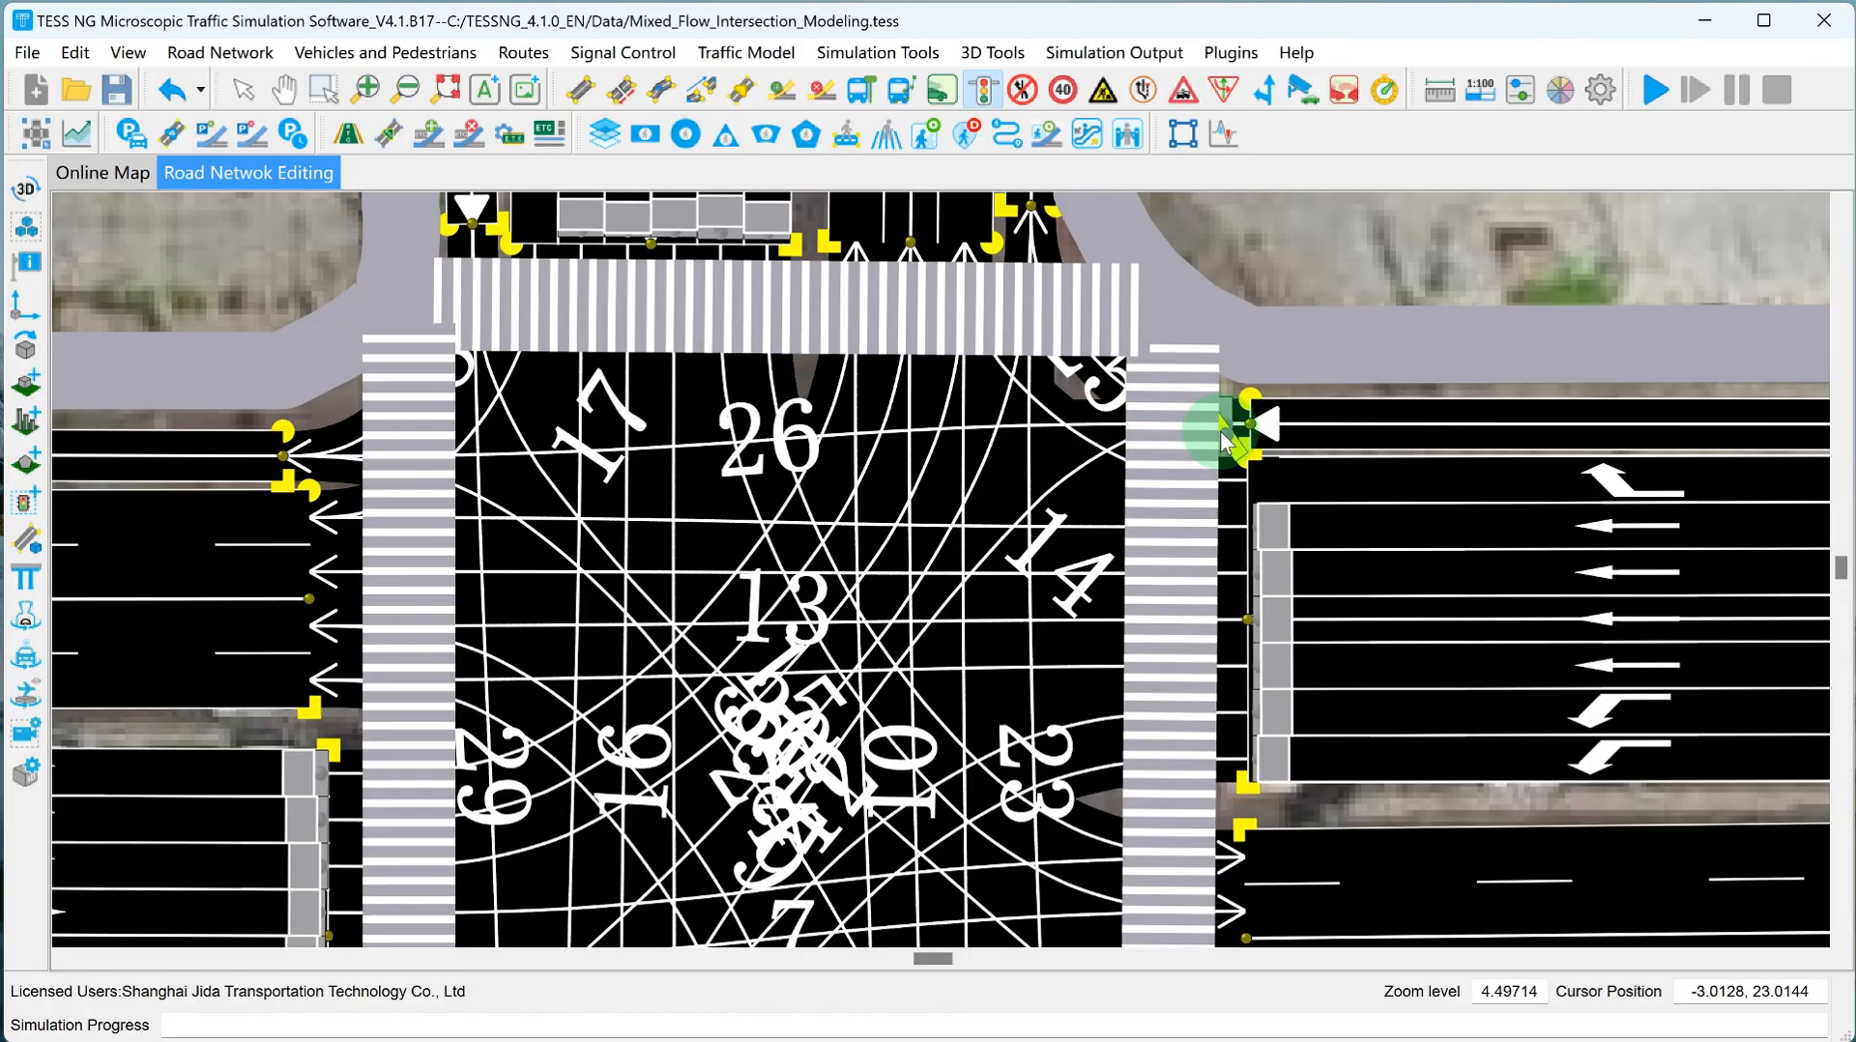
# Add a traffic light to the south approach's straight-ahead bicycle connector and bind it to the Bicycle/PED-N-S-Go-straight phase.
pyautogui.scroll(-3, 1318, 292)
pyautogui.moveTo(1283, 862); pyautogui.dragTo(1263, 601)
pyautogui.scroll(4, 1219, 711)
pyautogui.moveTo(1219, 695); pyautogui.dragTo(1218, 571)
pyautogui.moveTo(1219, 615); pyautogui.dragTo(1056, 563)
pyautogui.scroll(3, 1218, 638)
pyautogui.click(882, 368)
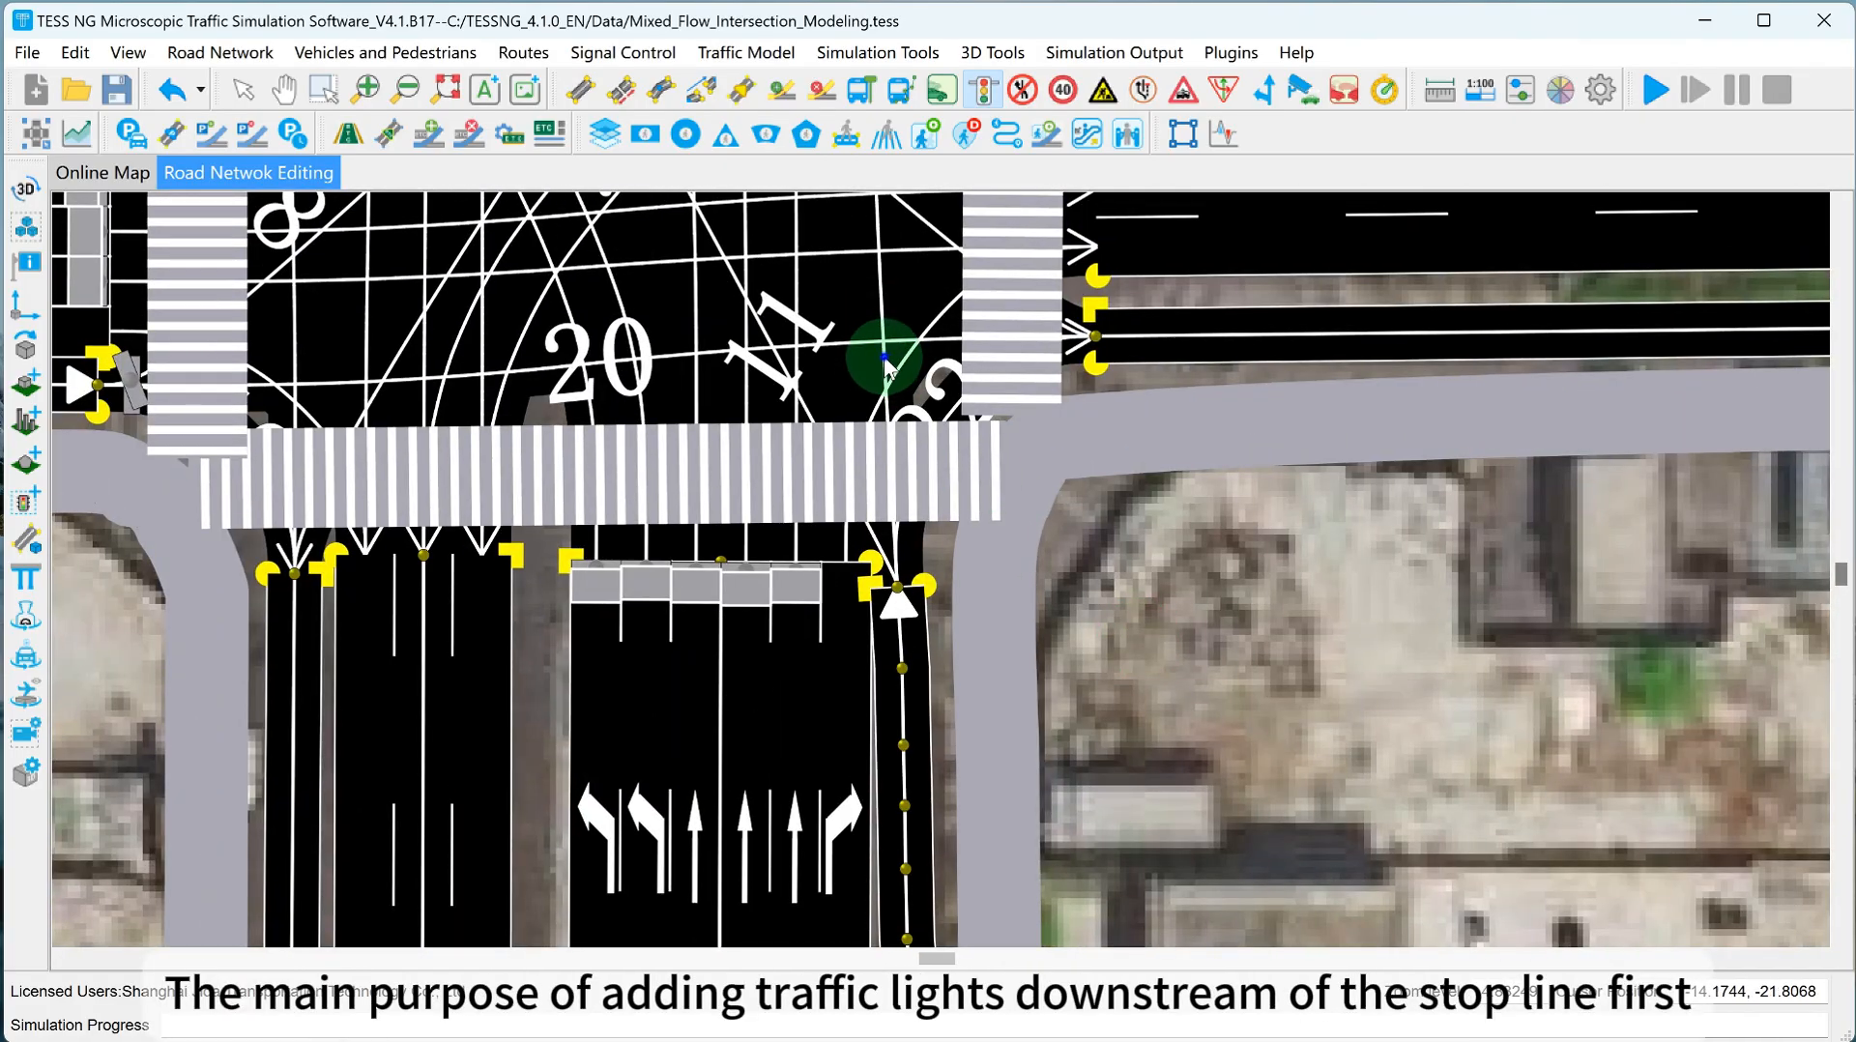
pyautogui.click(919, 425)
pyautogui.click(1320, 560)
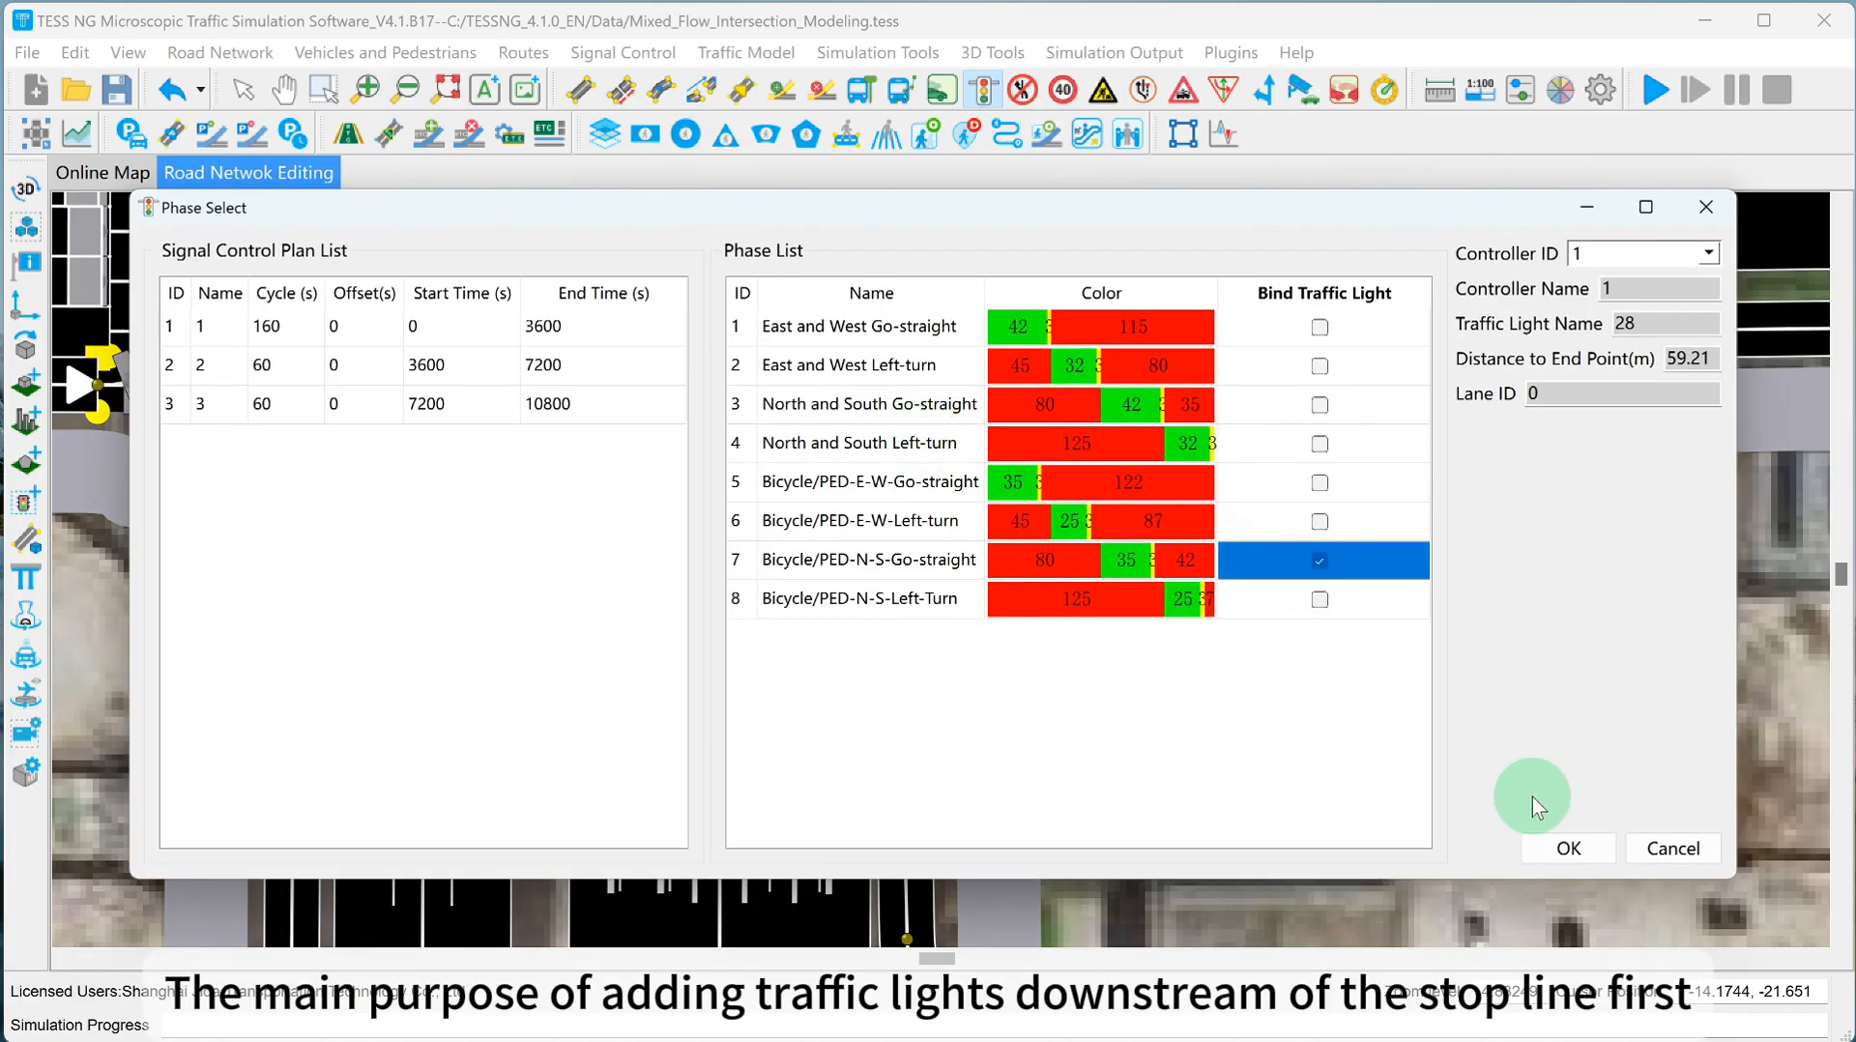
pyautogui.click(1568, 848)
pyautogui.click(1067, 796)
# Add a Bicycle/PED-N-S-Left-Turn traffic light to the south approach's left-turn bicycle connector and bring the straight-ahead light to the stop line.
pyautogui.click(812, 403)
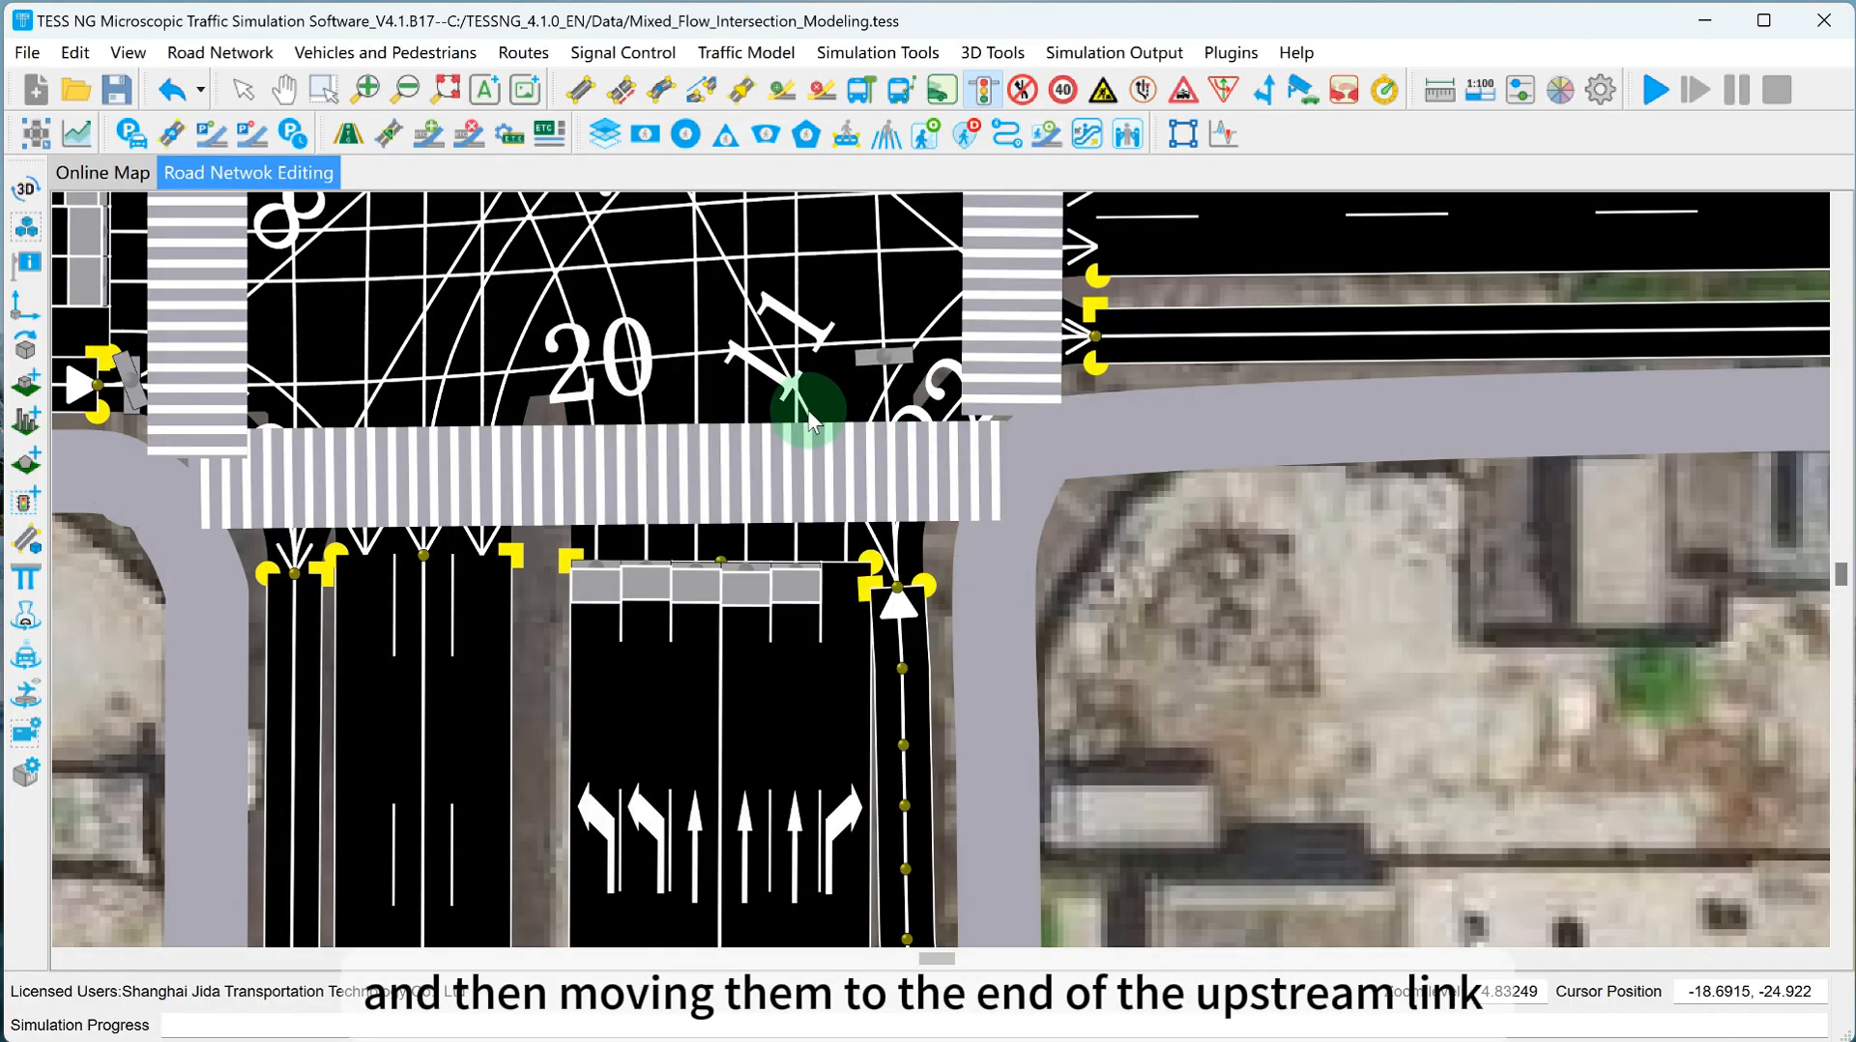
pyautogui.click(868, 543)
pyautogui.click(929, 425)
pyautogui.click(1316, 597)
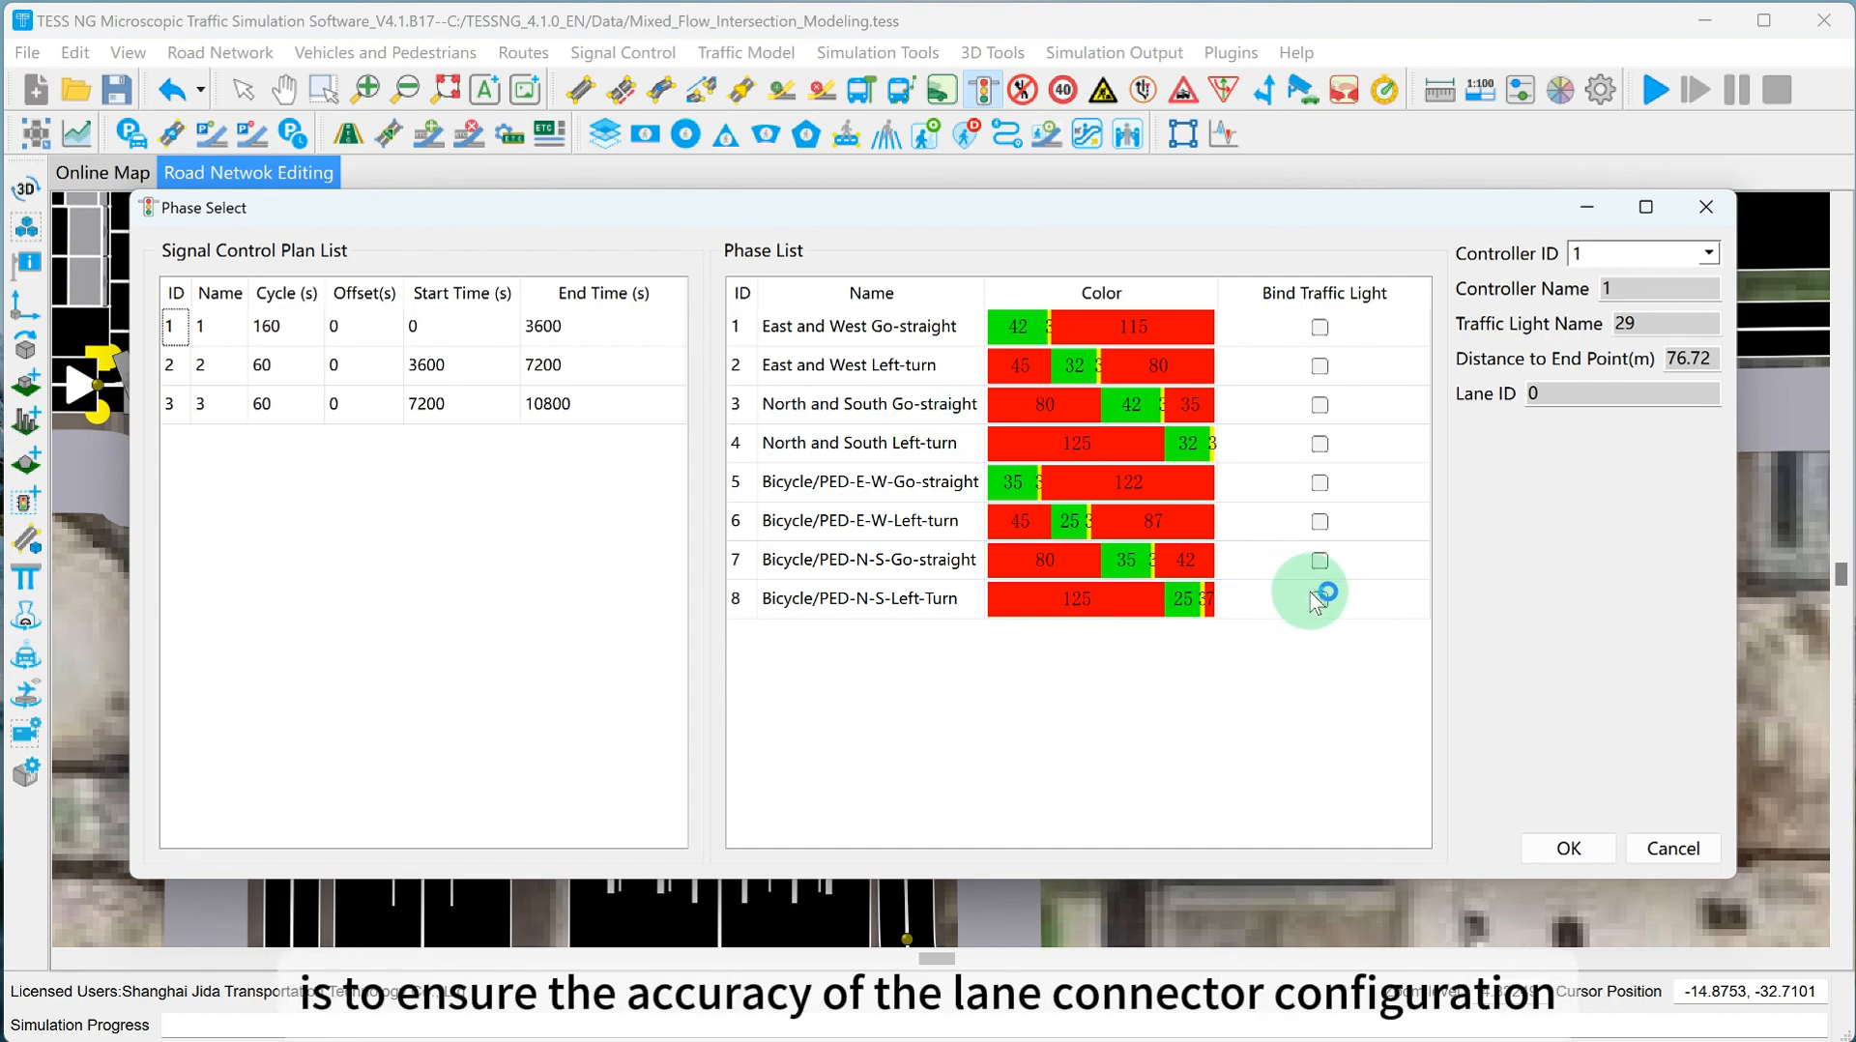
pyautogui.click(1567, 848)
pyautogui.click(1063, 754)
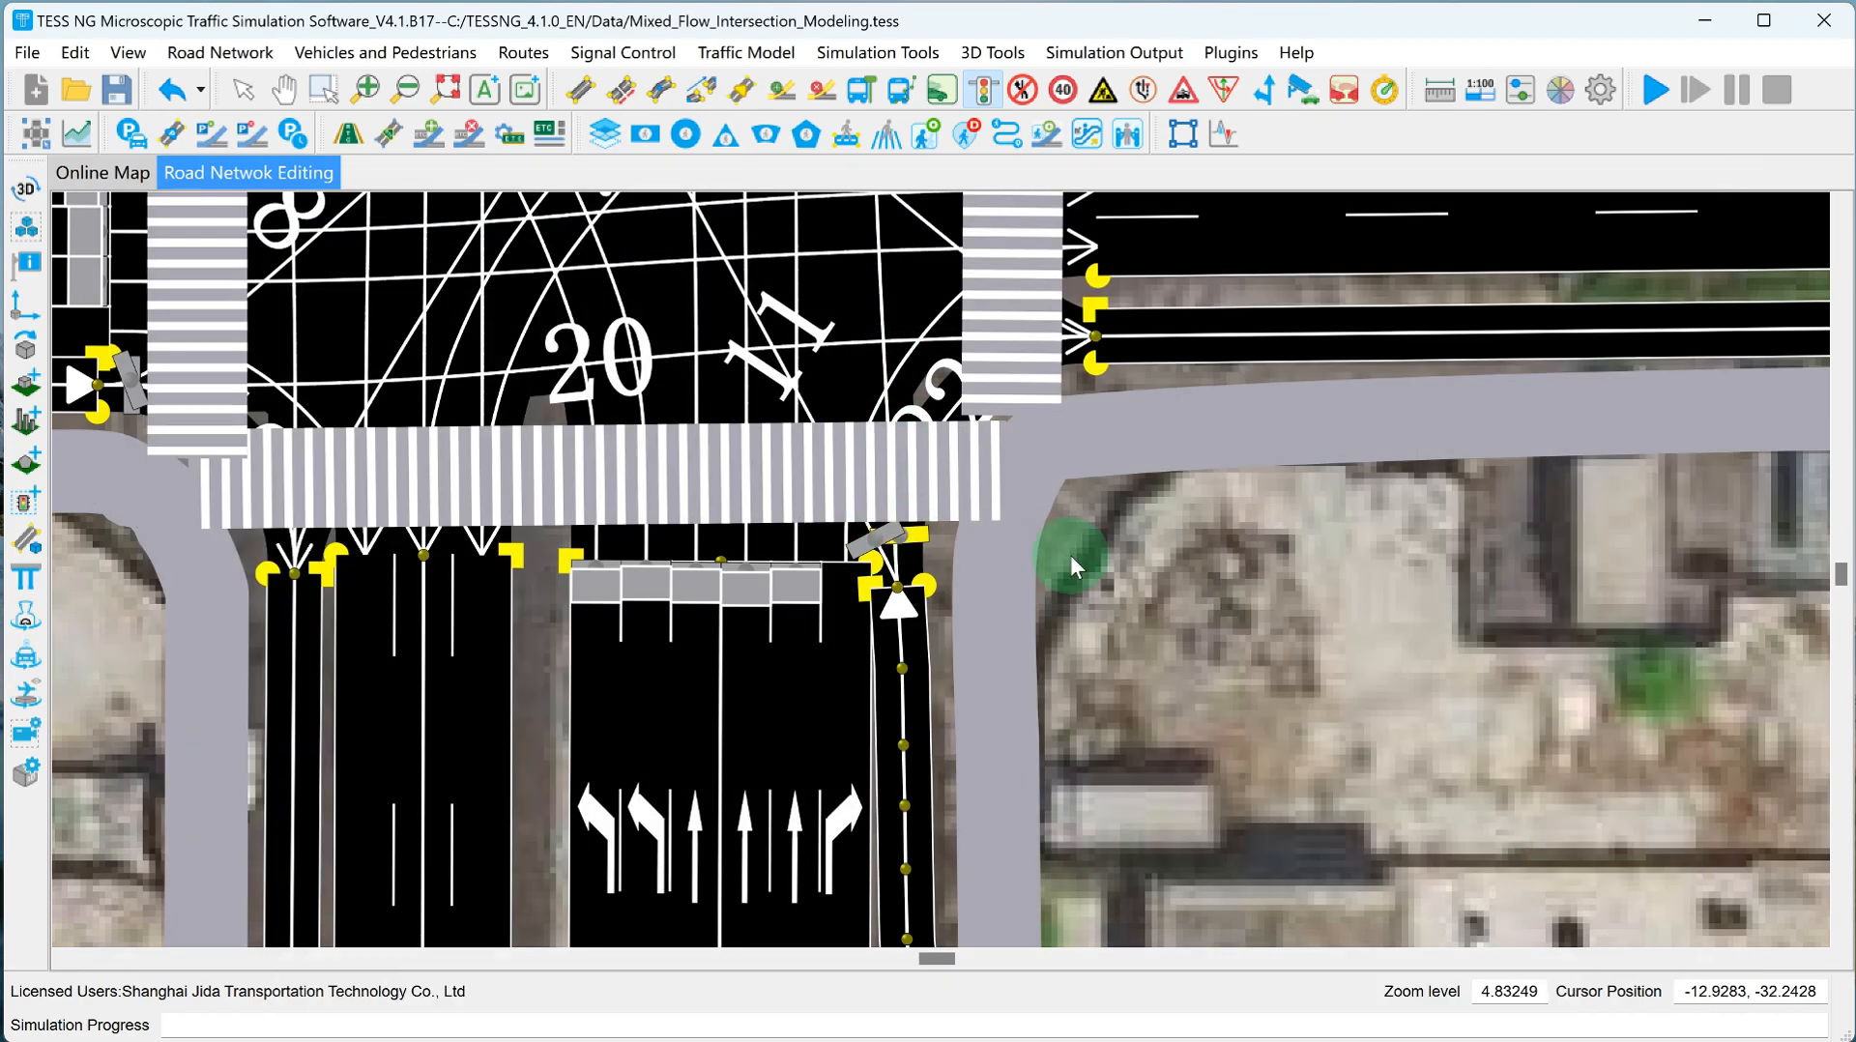
pyautogui.scroll(-5, 1119, 650)
pyautogui.scroll(3, 716, 332)
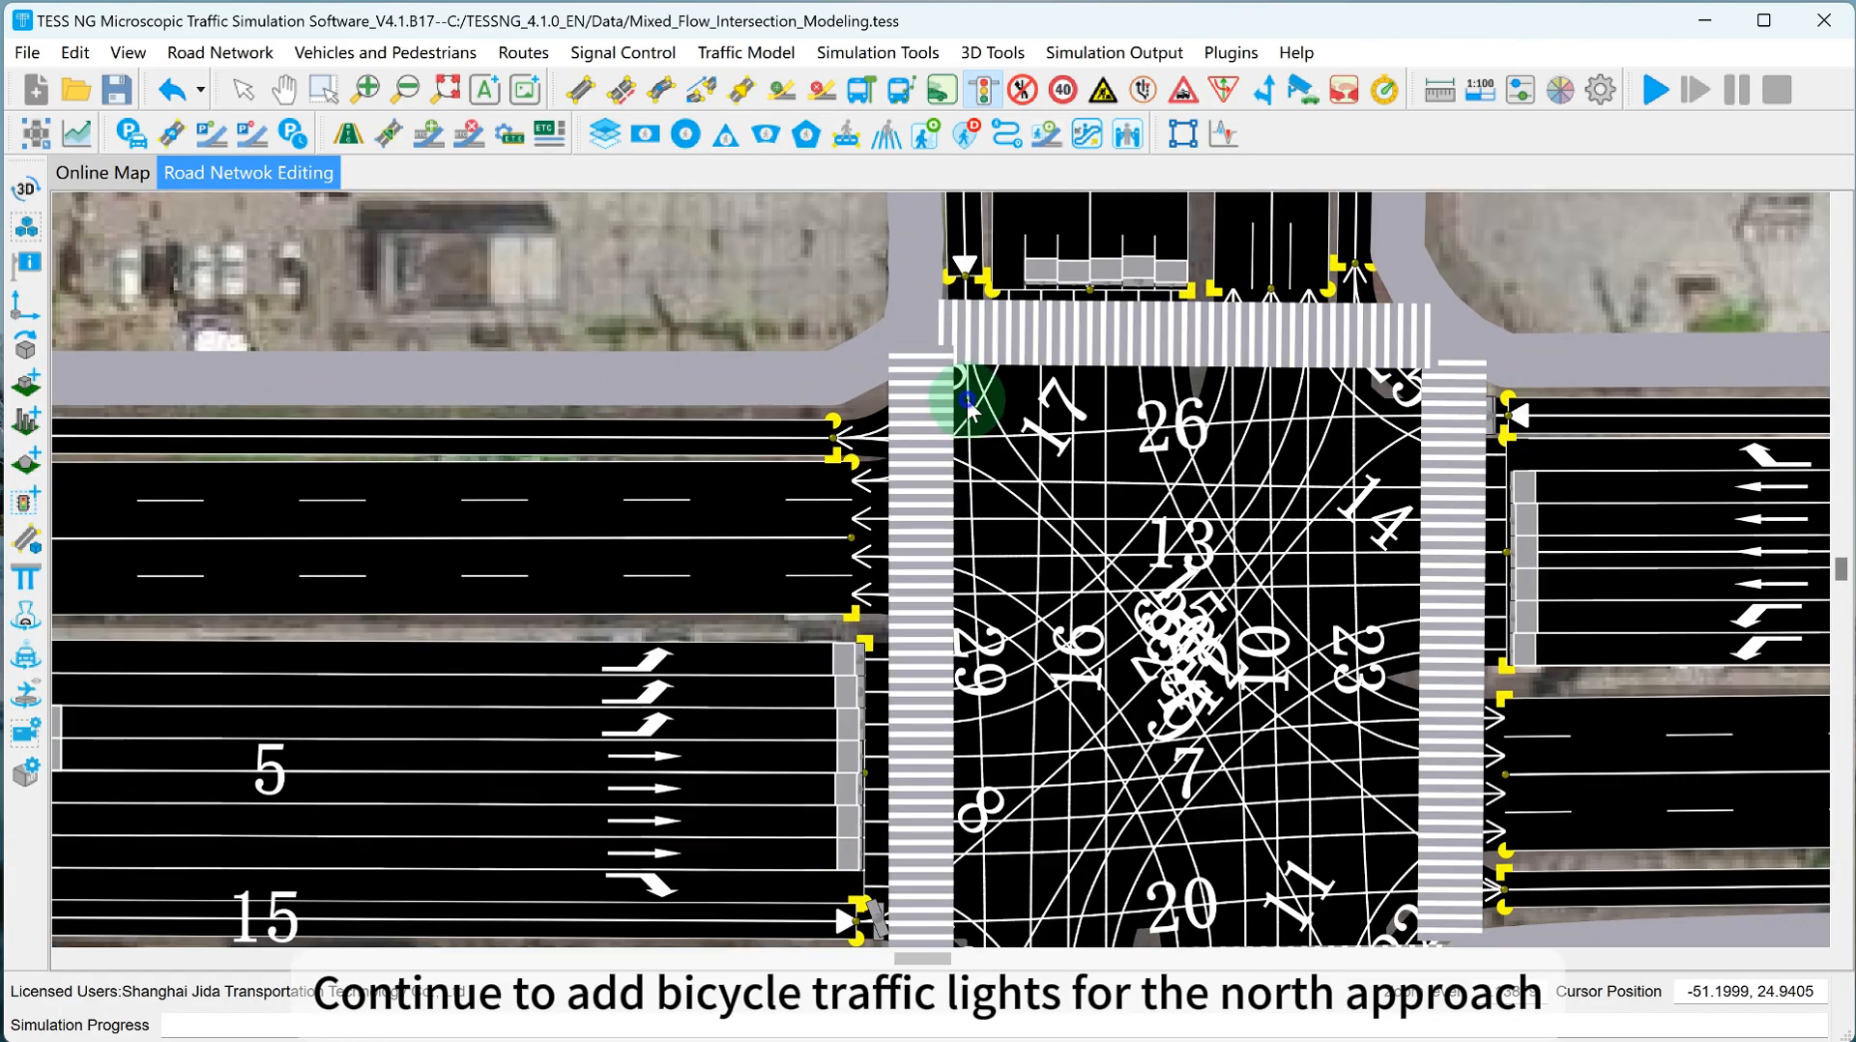
pyautogui.click(962, 399)
pyautogui.click(925, 423)
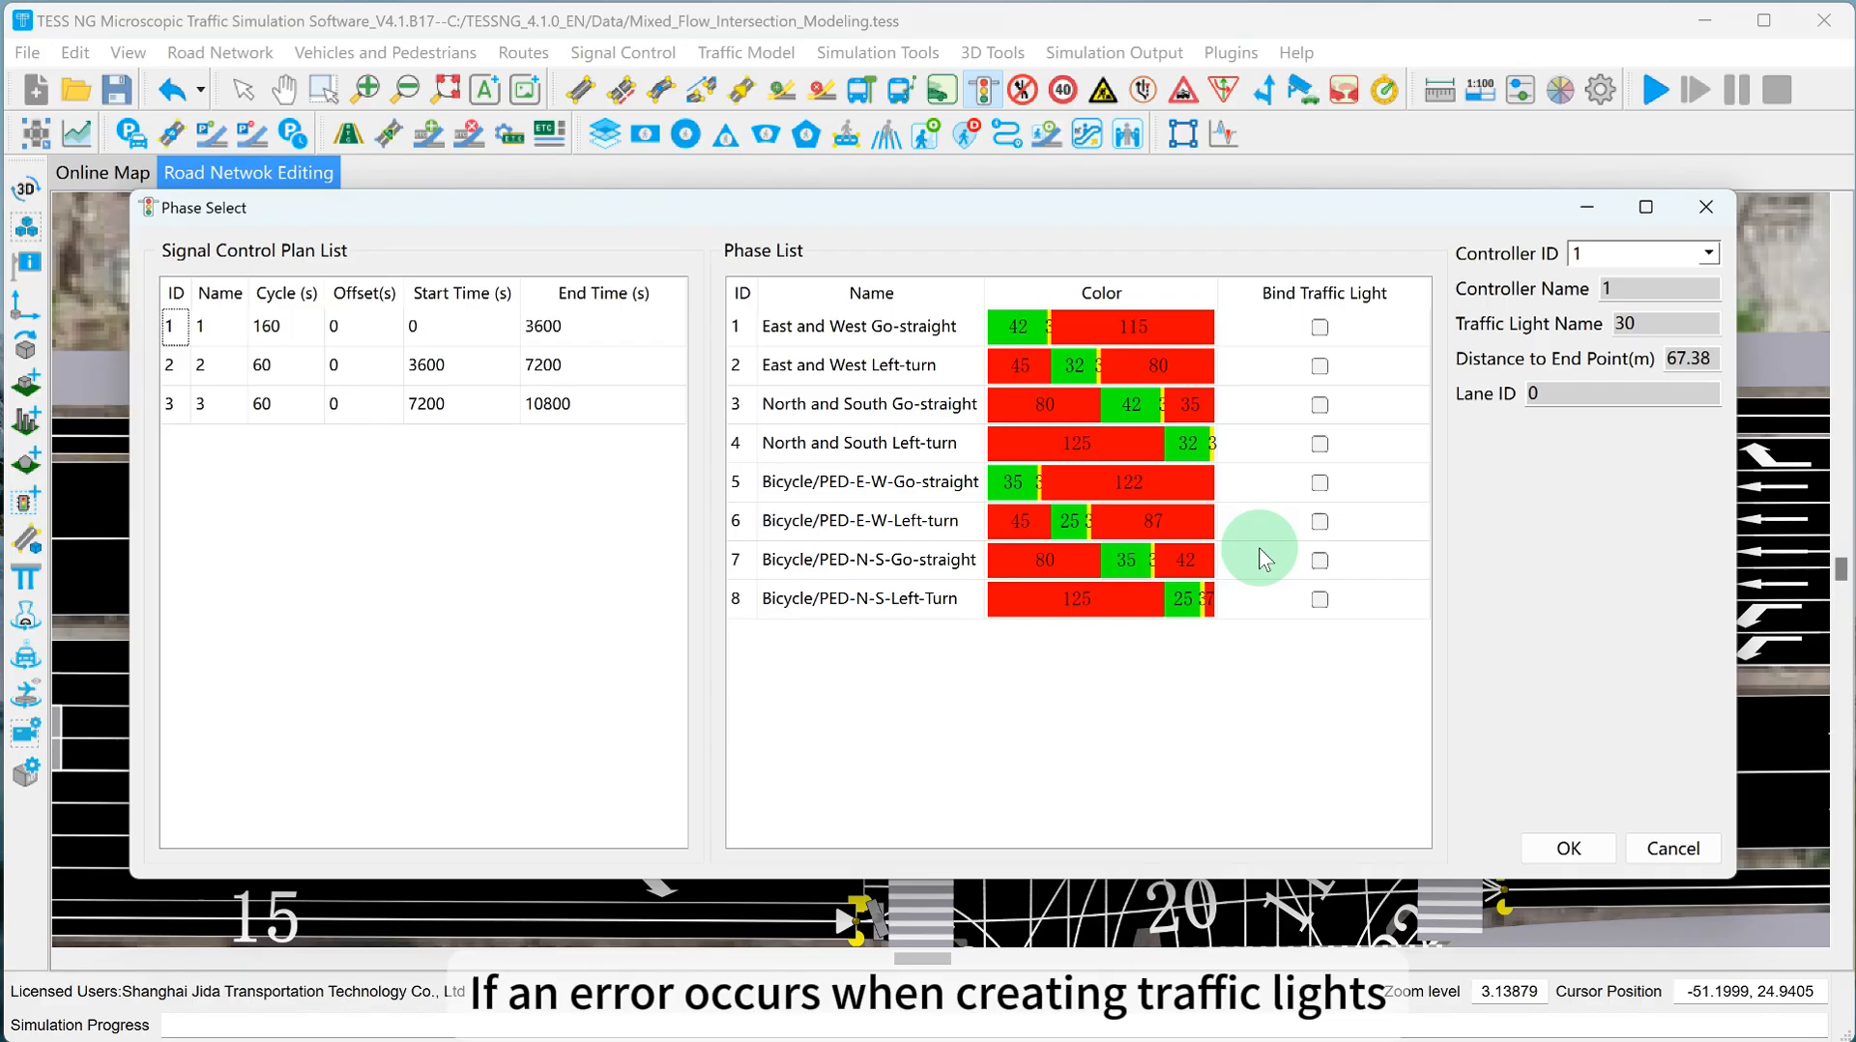
pyautogui.click(1320, 561)
pyautogui.click(1568, 848)
pyautogui.click(1073, 798)
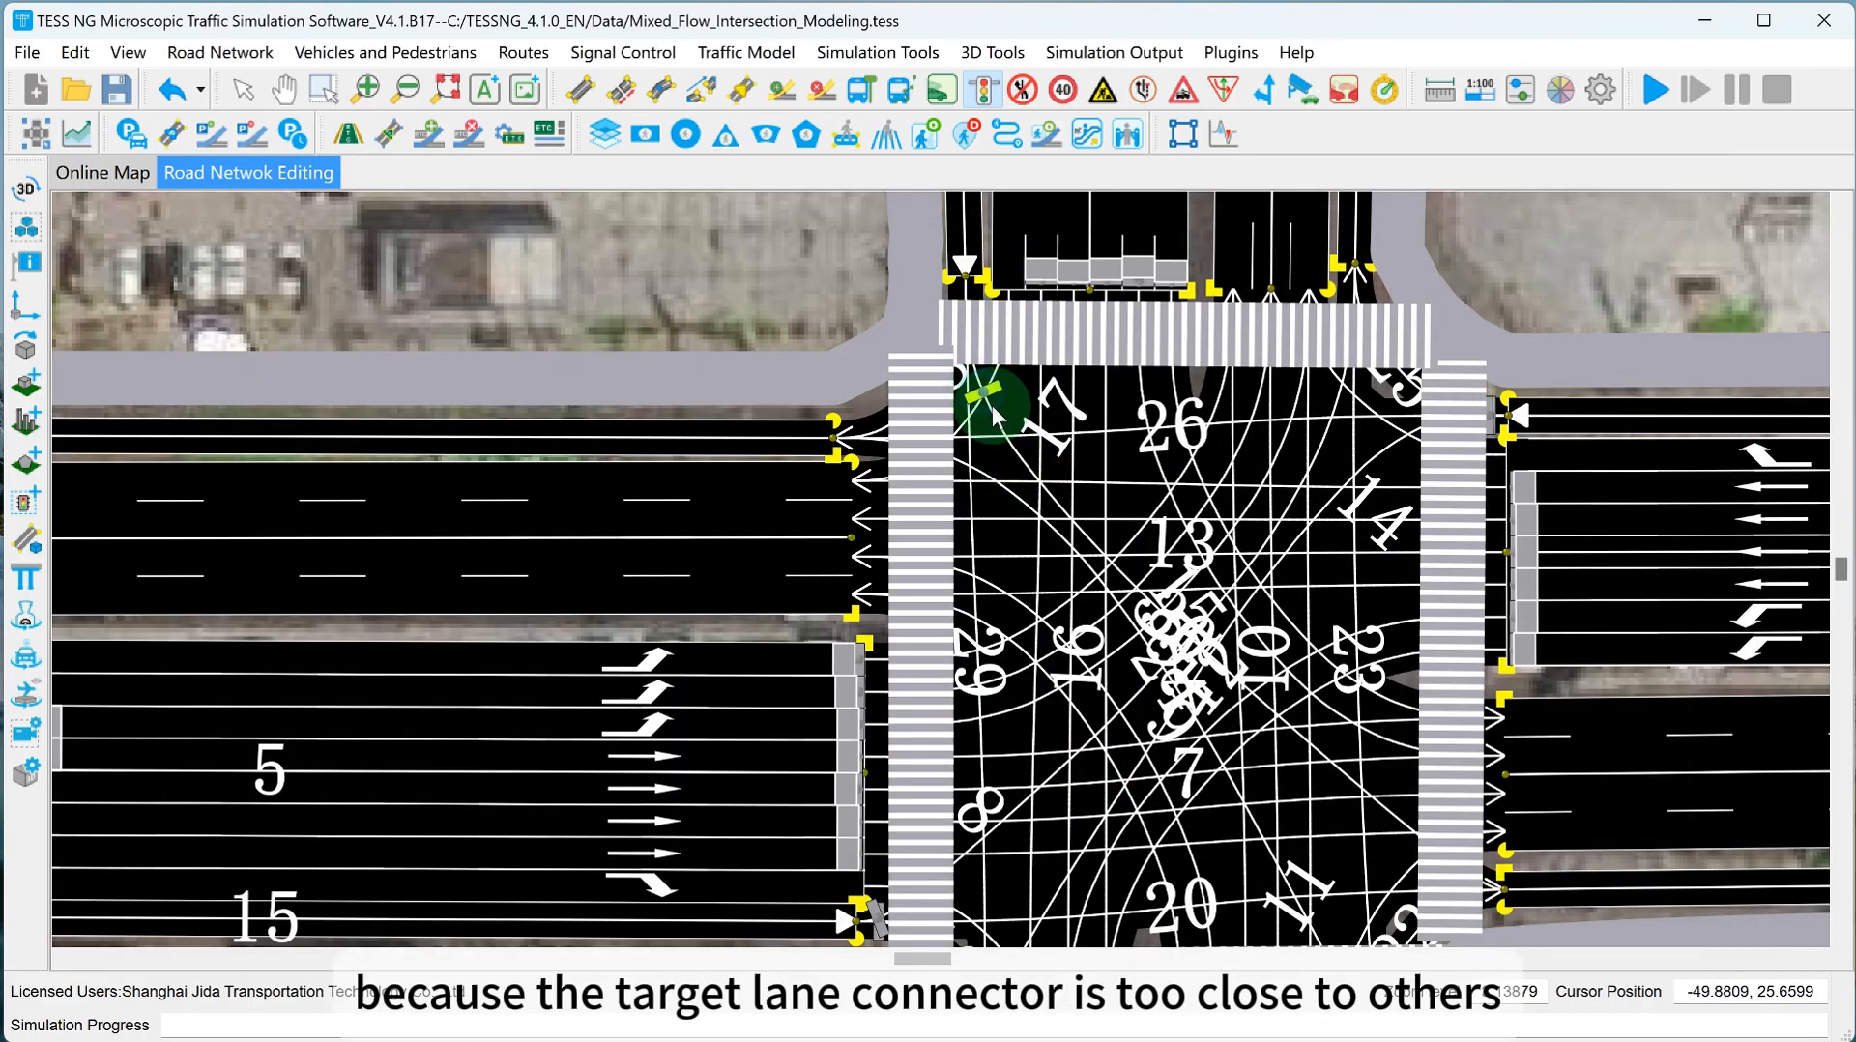
pyautogui.press('Delete')
# Add a traffic light to the north approach's straight-ahead bicycle connector and bind it to the Bicycle/PED-N-S-Go-straight phase.
pyautogui.scroll(2, 972, 435)
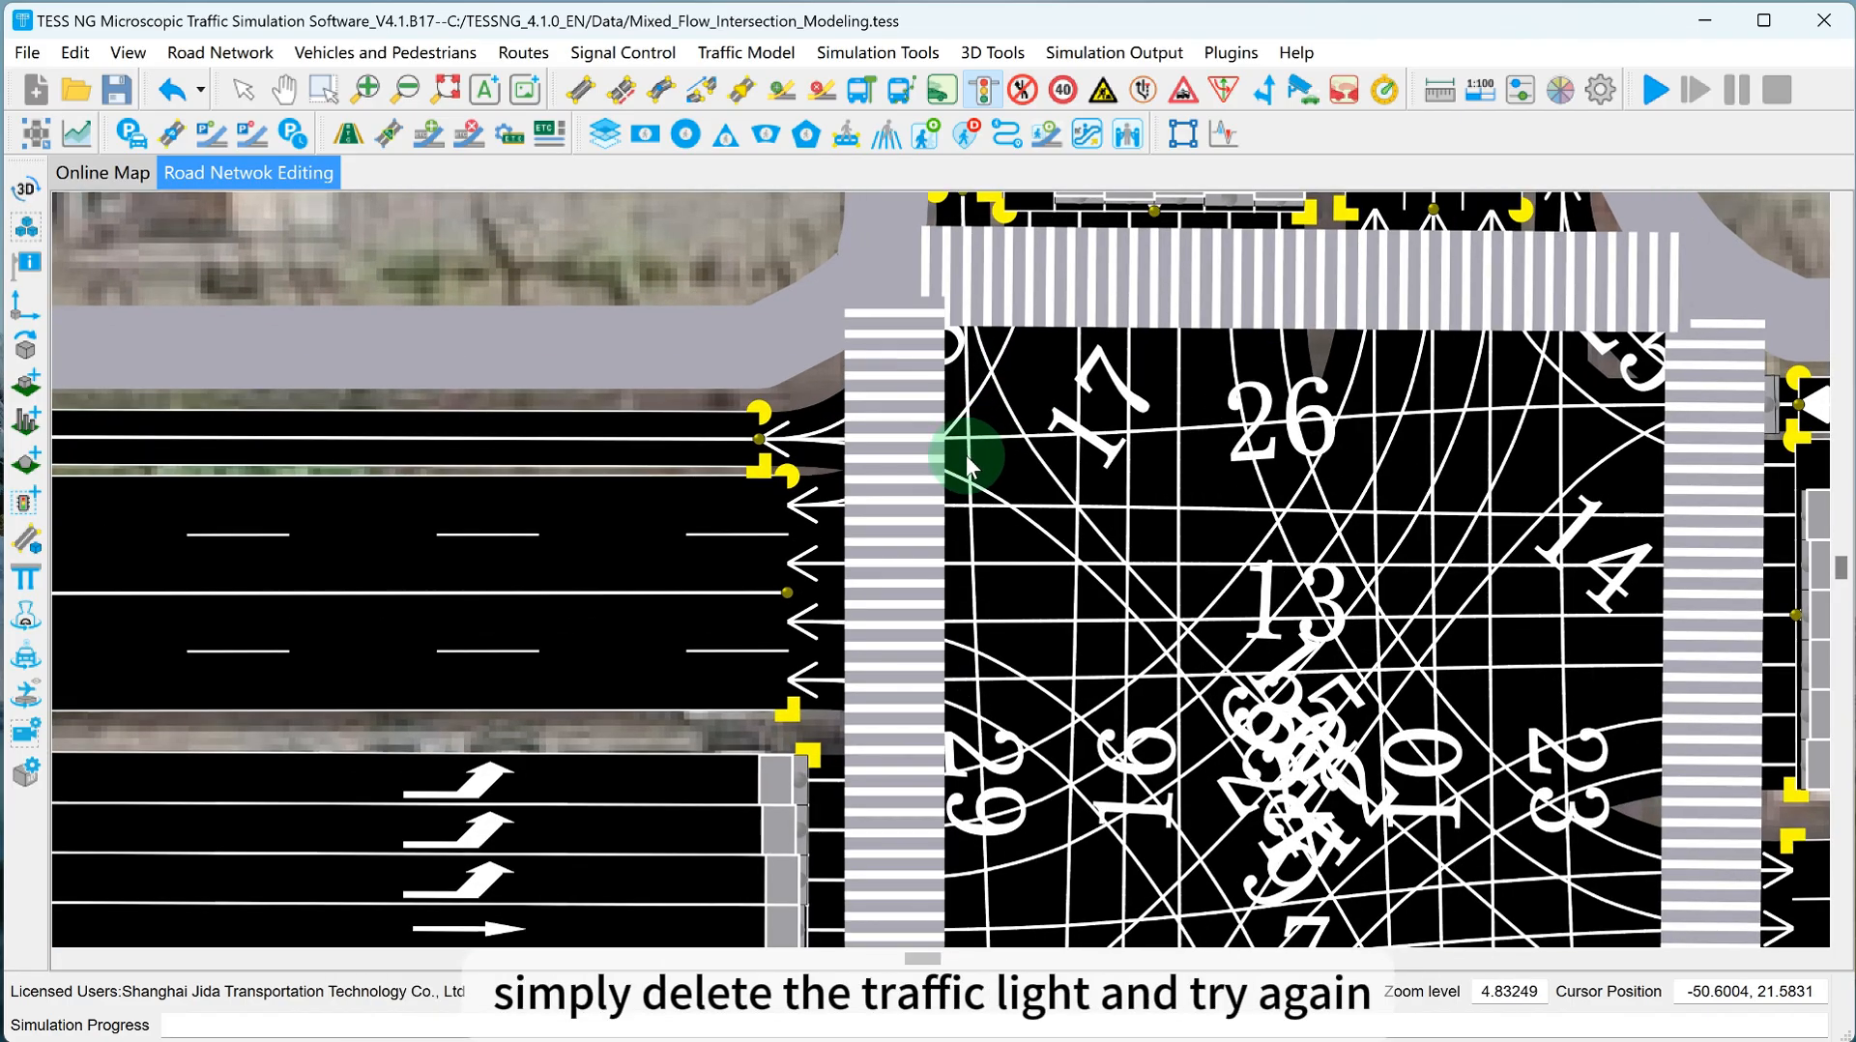
pyautogui.click(971, 456)
pyautogui.click(923, 425)
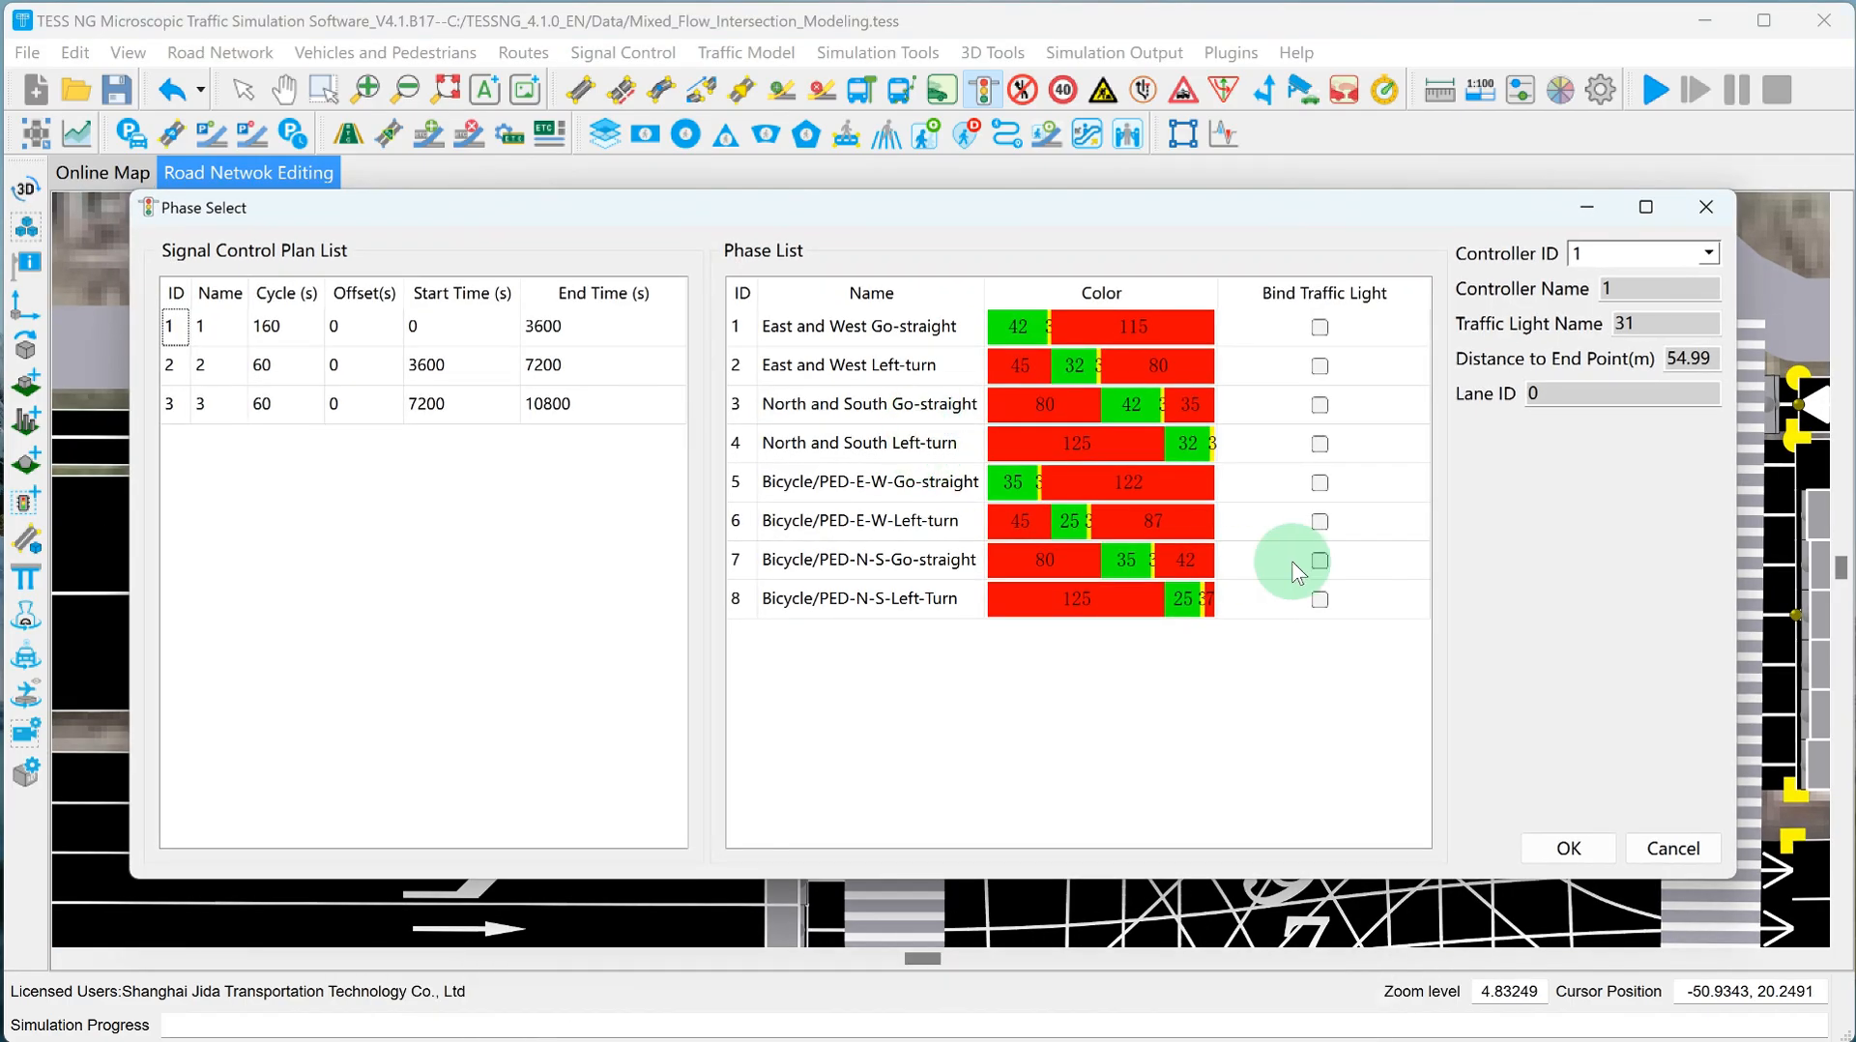
pyautogui.click(1568, 848)
pyautogui.click(1071, 794)
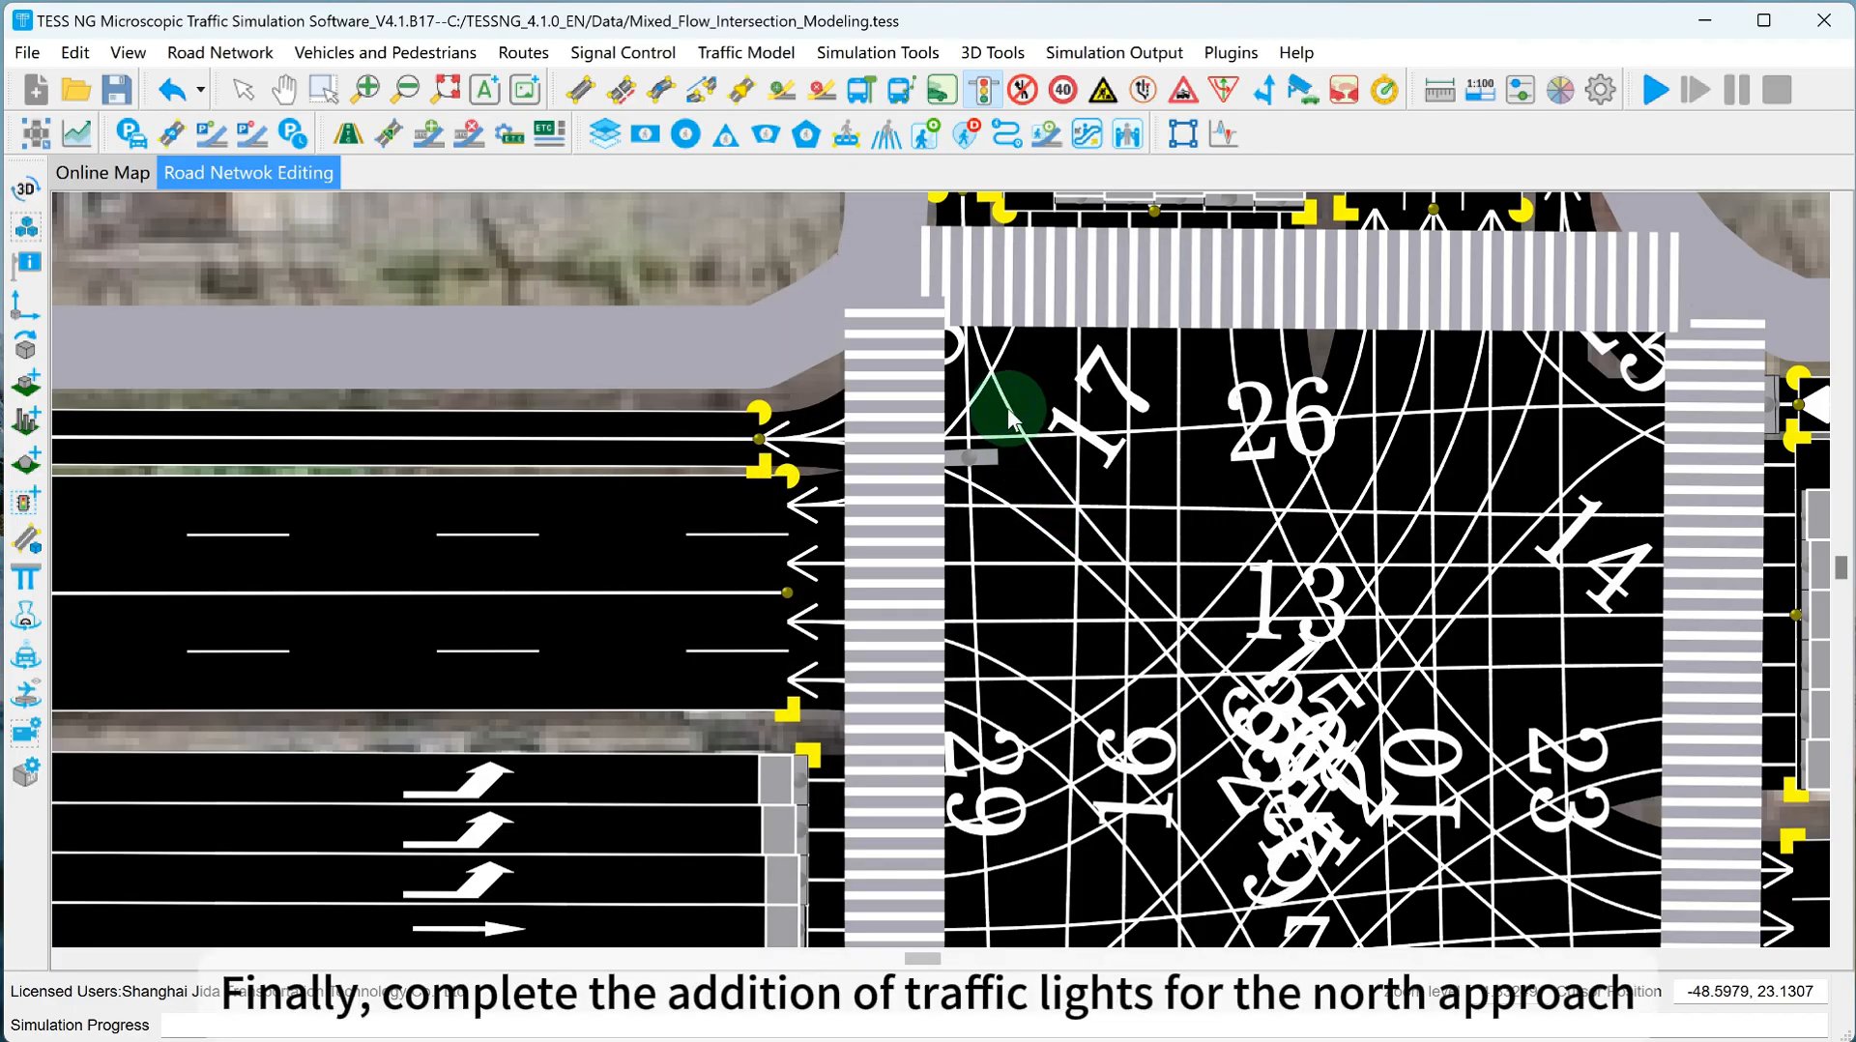
# Add a traffic light to the north approach's left-turn bicycle connector and bind it to the Bicycle/PED-N-S-Left-Turn phase.
pyautogui.click(1011, 418)
pyautogui.click(916, 428)
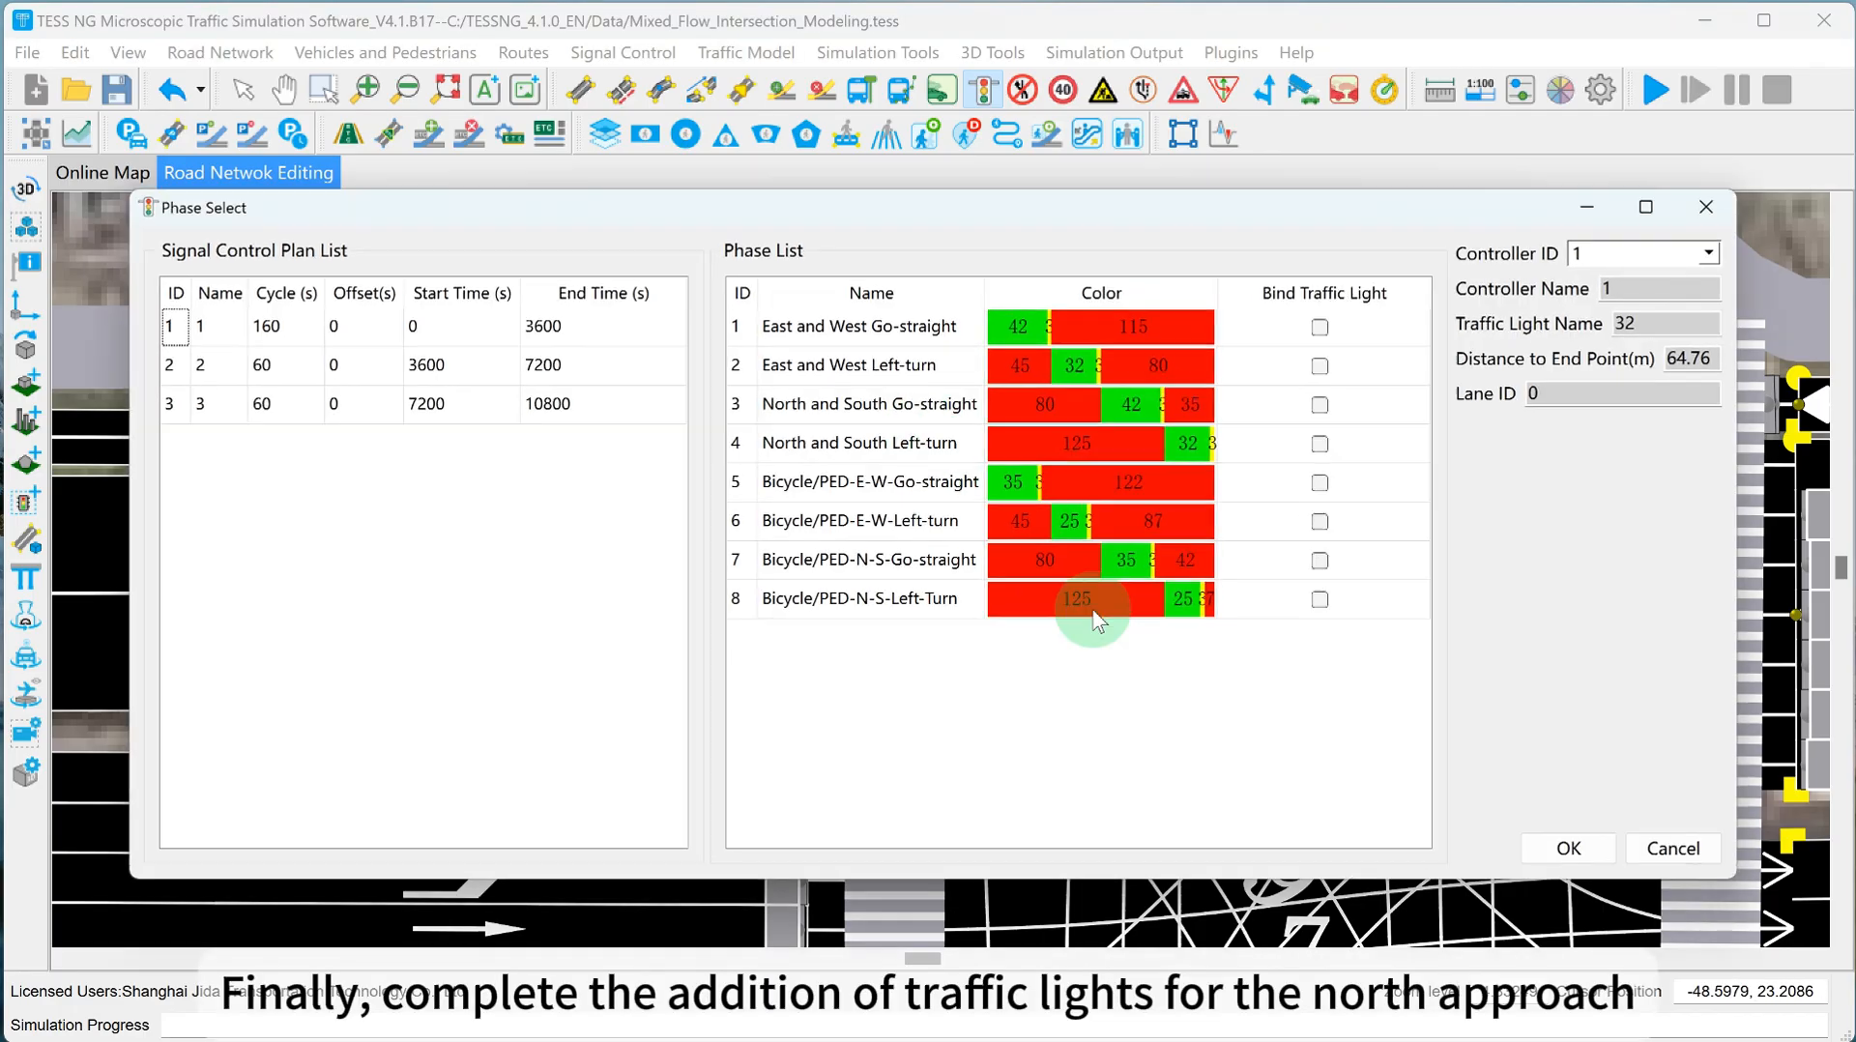
pyautogui.click(1319, 602)
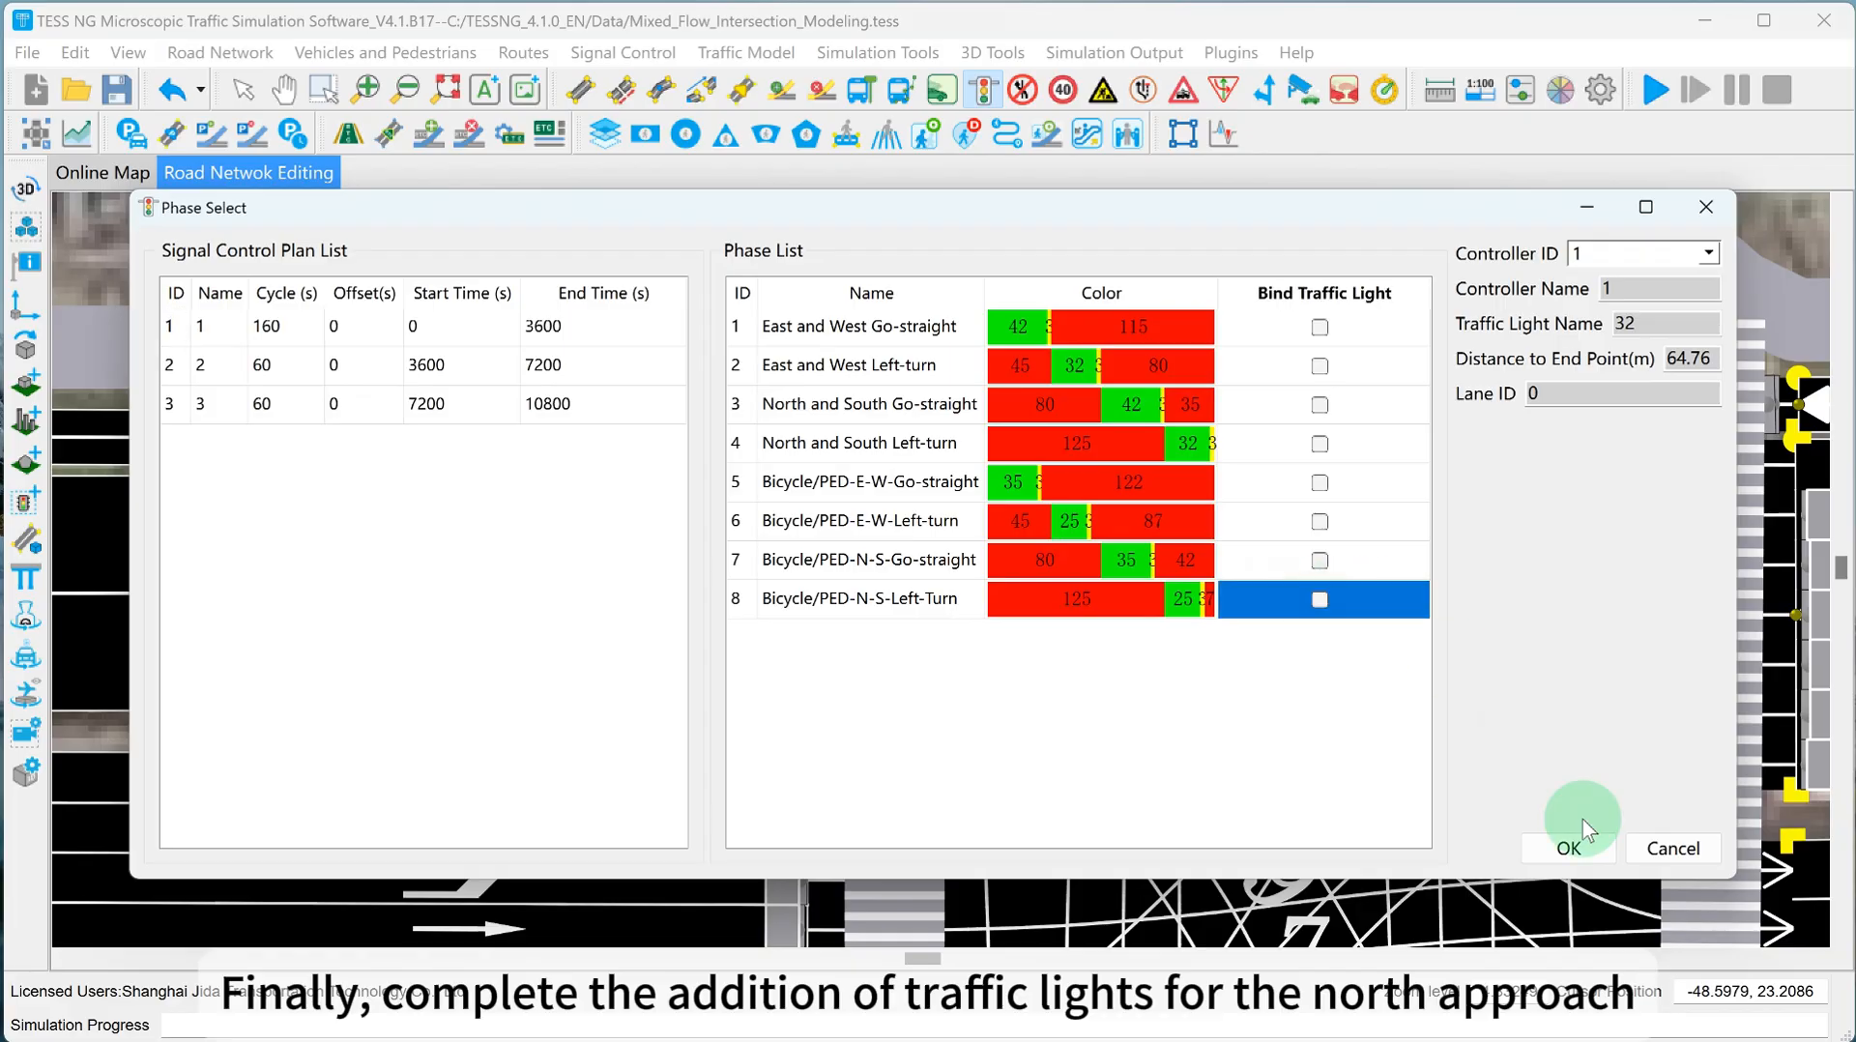
pyautogui.click(1537, 848)
pyautogui.click(1075, 801)
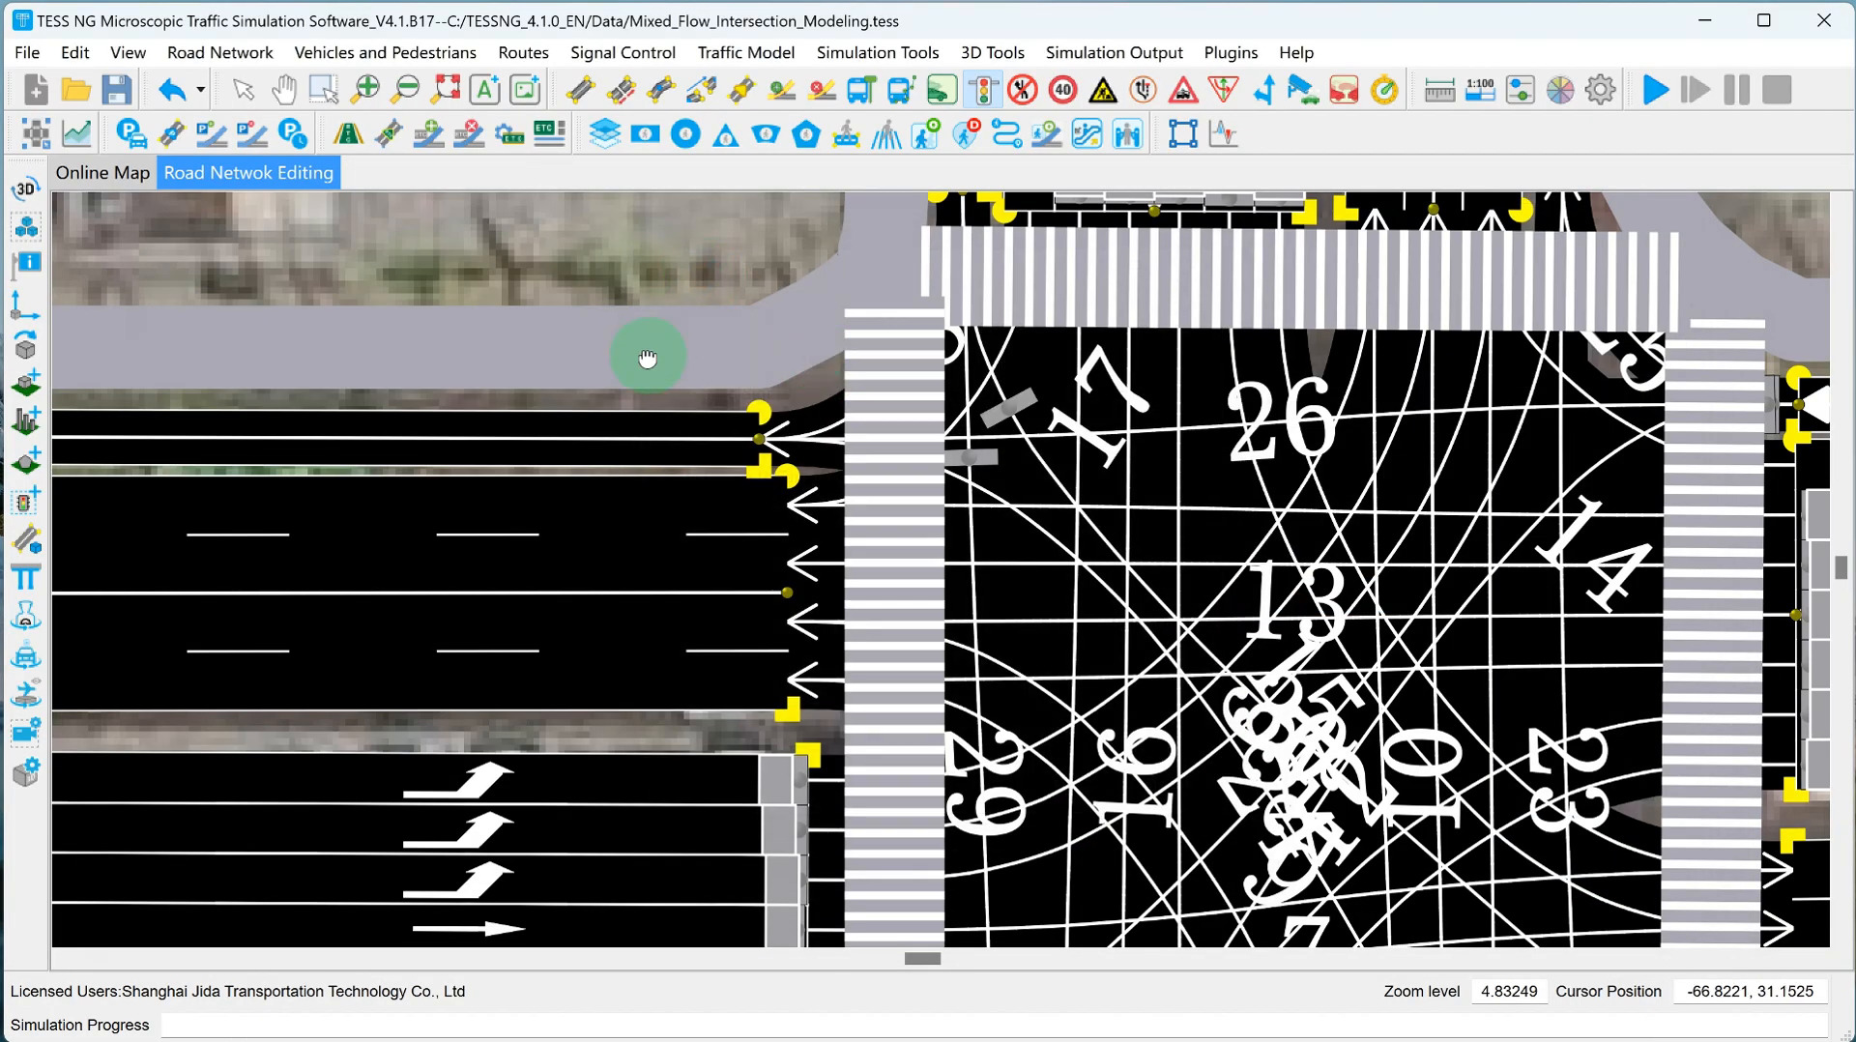
# Move the north approach's straight-ahead and left-turn bicycle traffic lights back to the stop line.
pyautogui.moveTo(647, 357); pyautogui.dragTo(658, 432)
pyautogui.moveTo(919, 580); pyautogui.dragTo(911, 332)
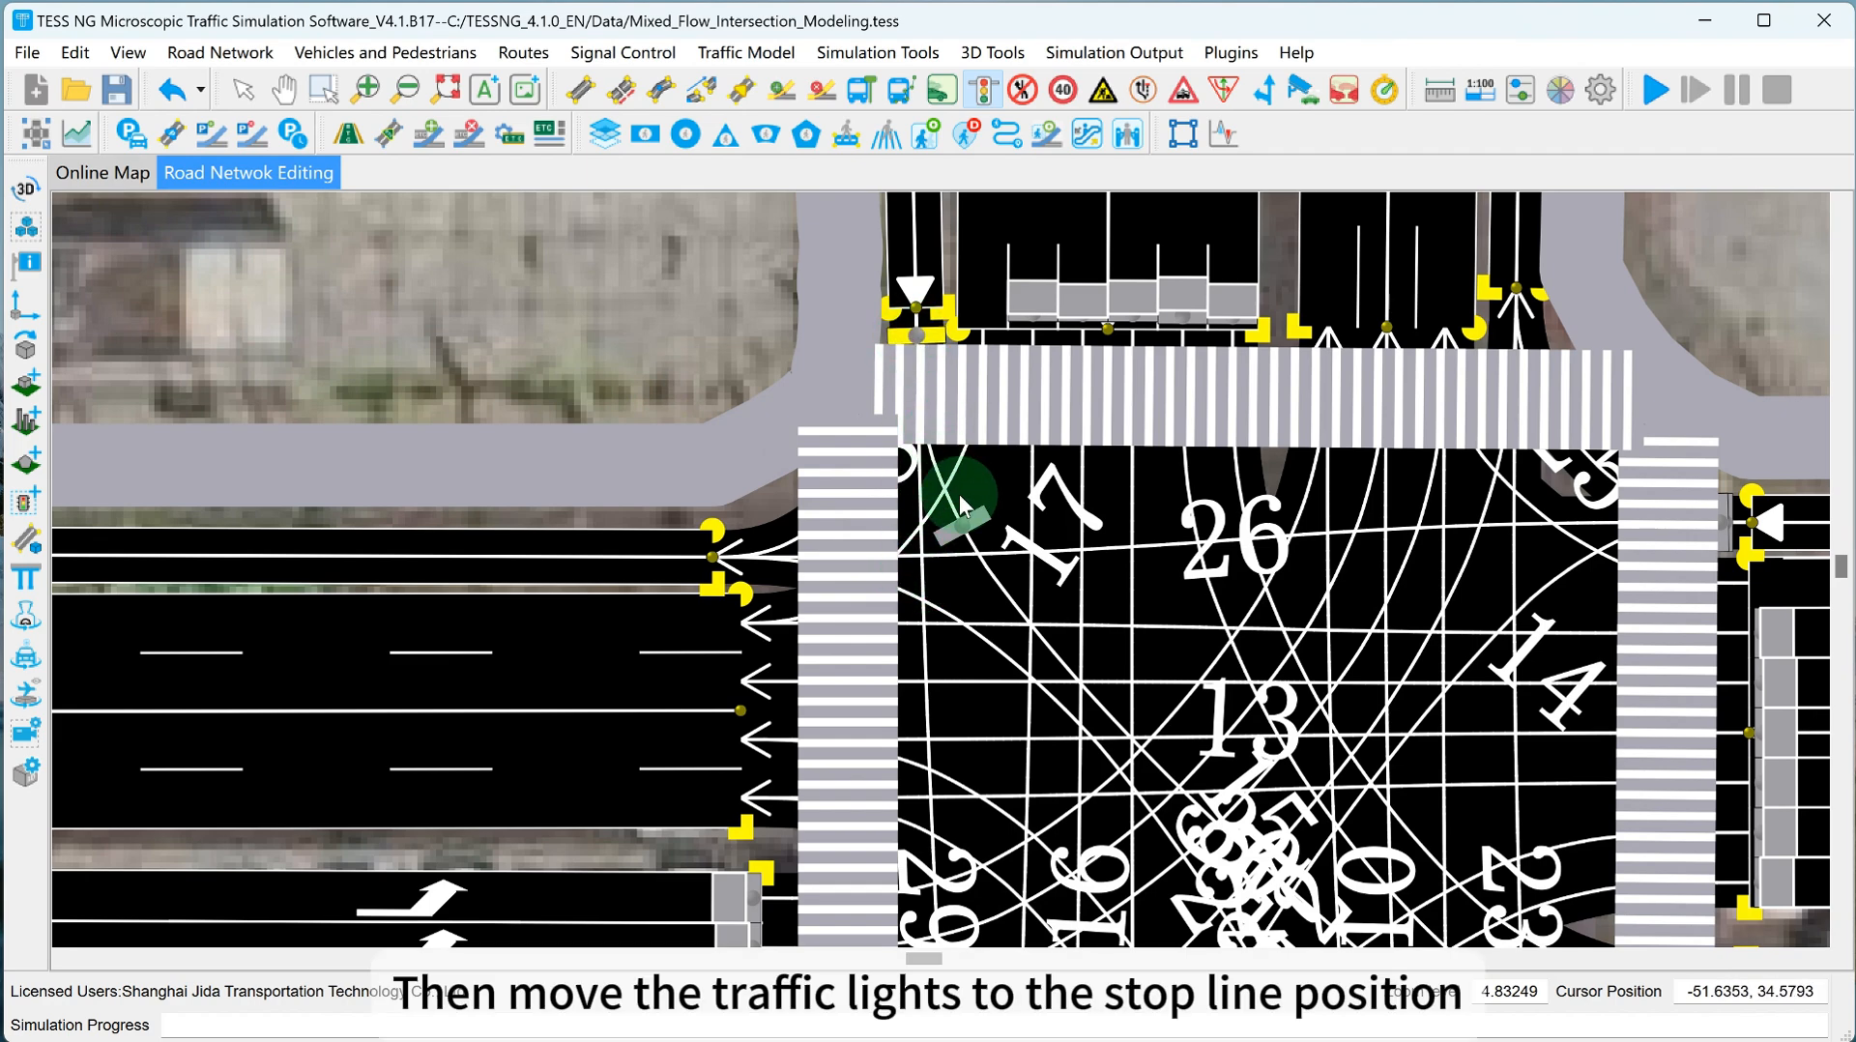
pyautogui.moveTo(962, 522); pyautogui.dragTo(926, 380)
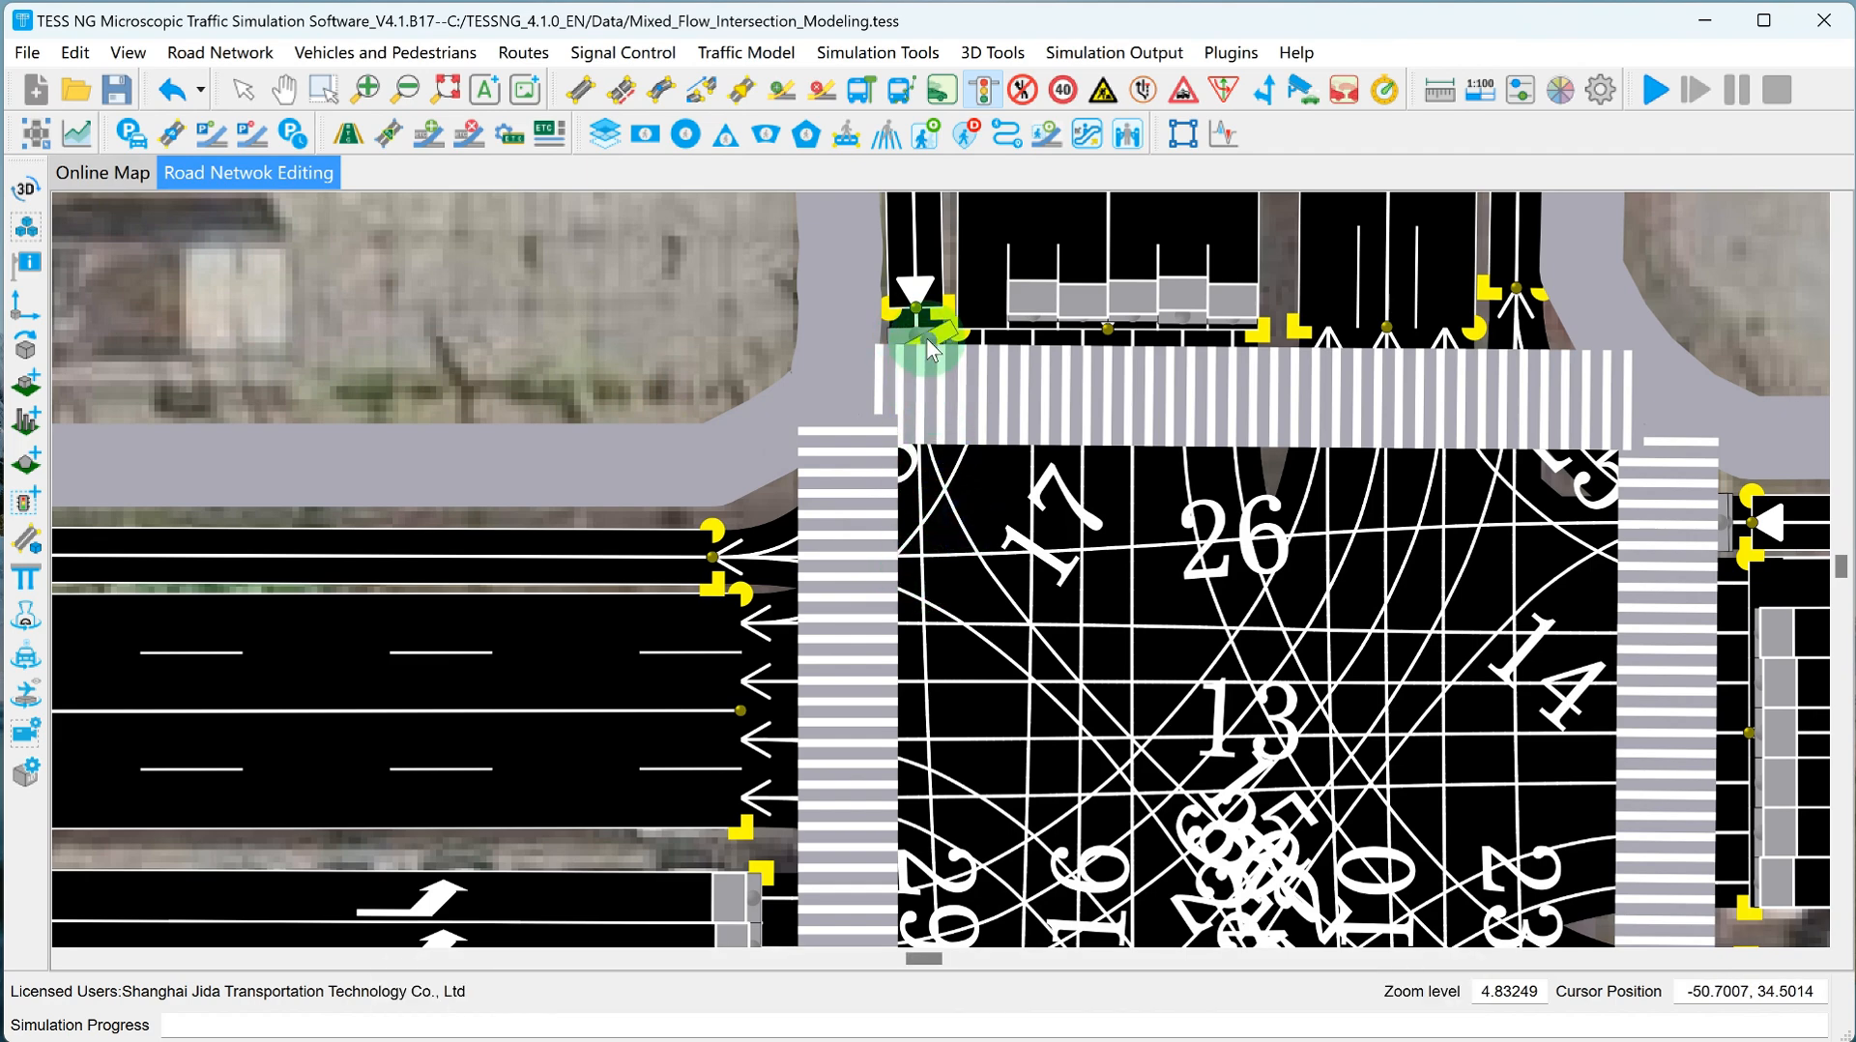
# Add a main-direction pedestrian light at the west end of the south crosswalk and bind it to the Bicycle/PED-E-W-Go-straight phase.
pyautogui.scroll(-6, 684, 329)
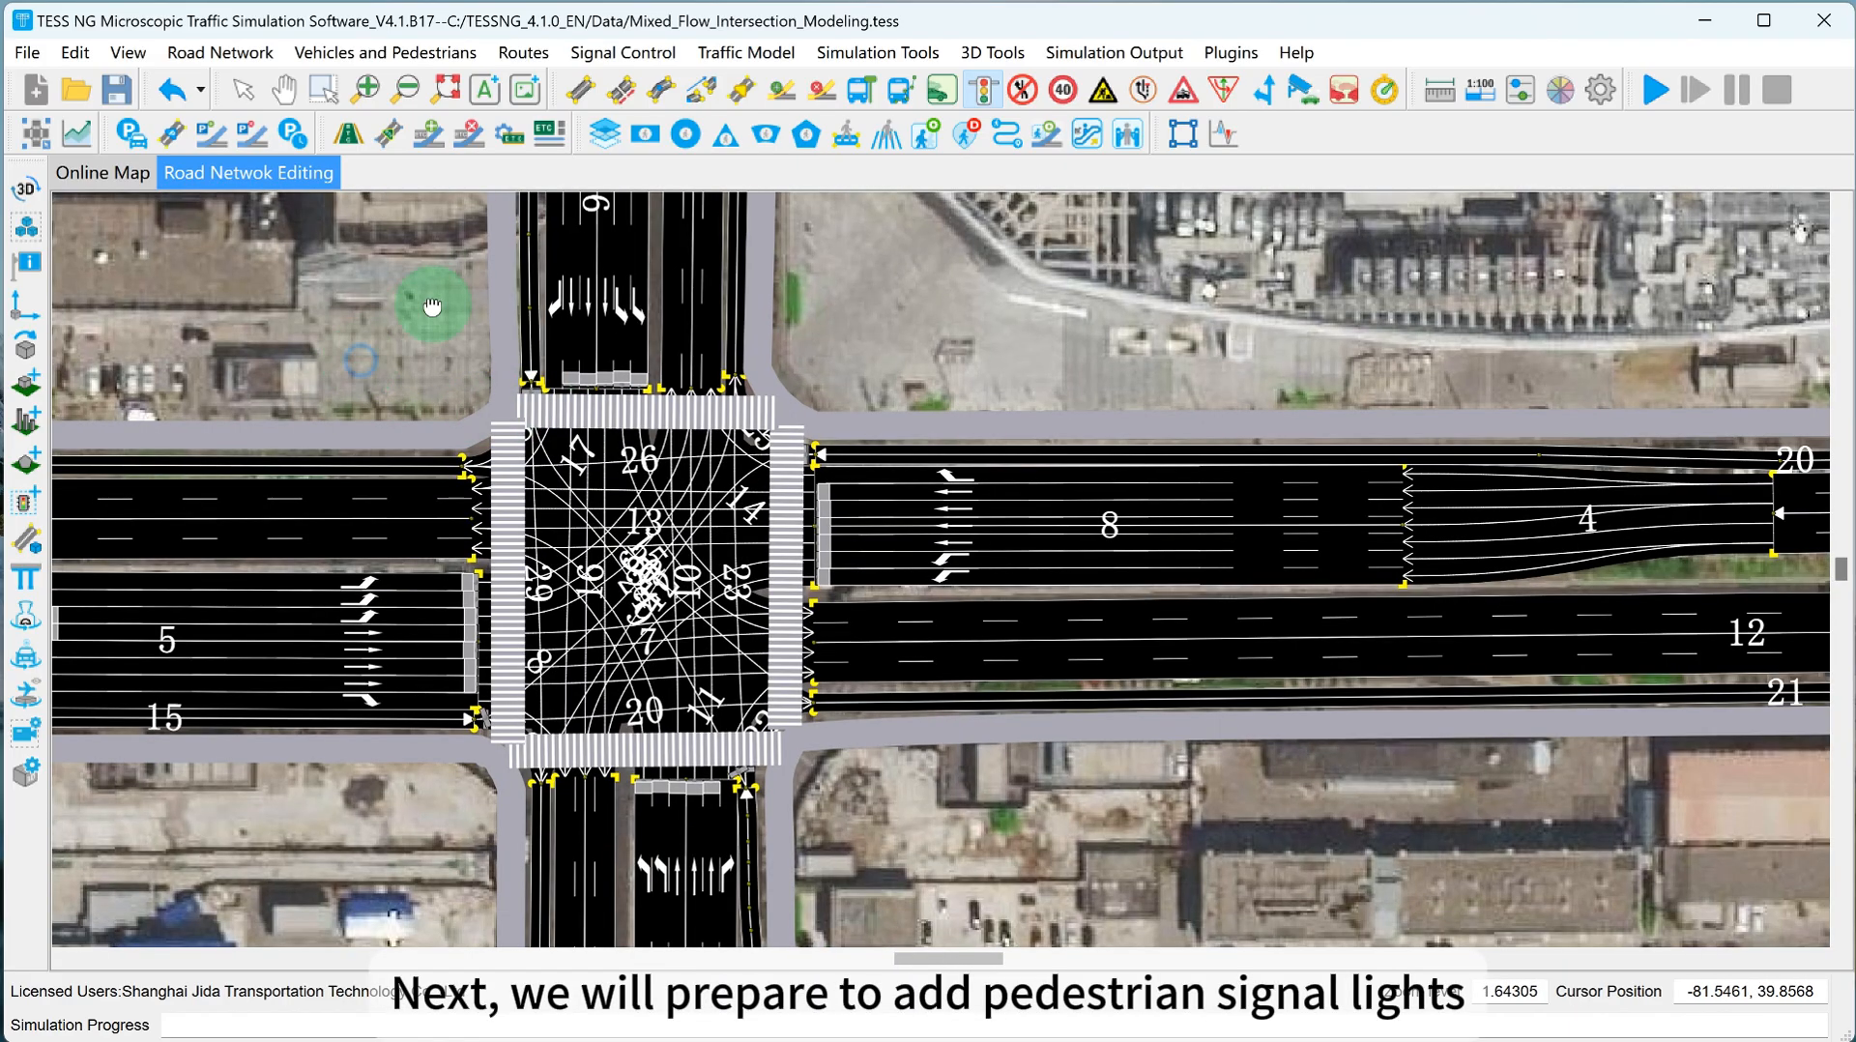
pyautogui.moveTo(432, 306); pyautogui.dragTo(580, 222)
pyautogui.scroll(2, 543, 550)
pyautogui.click(769, 766)
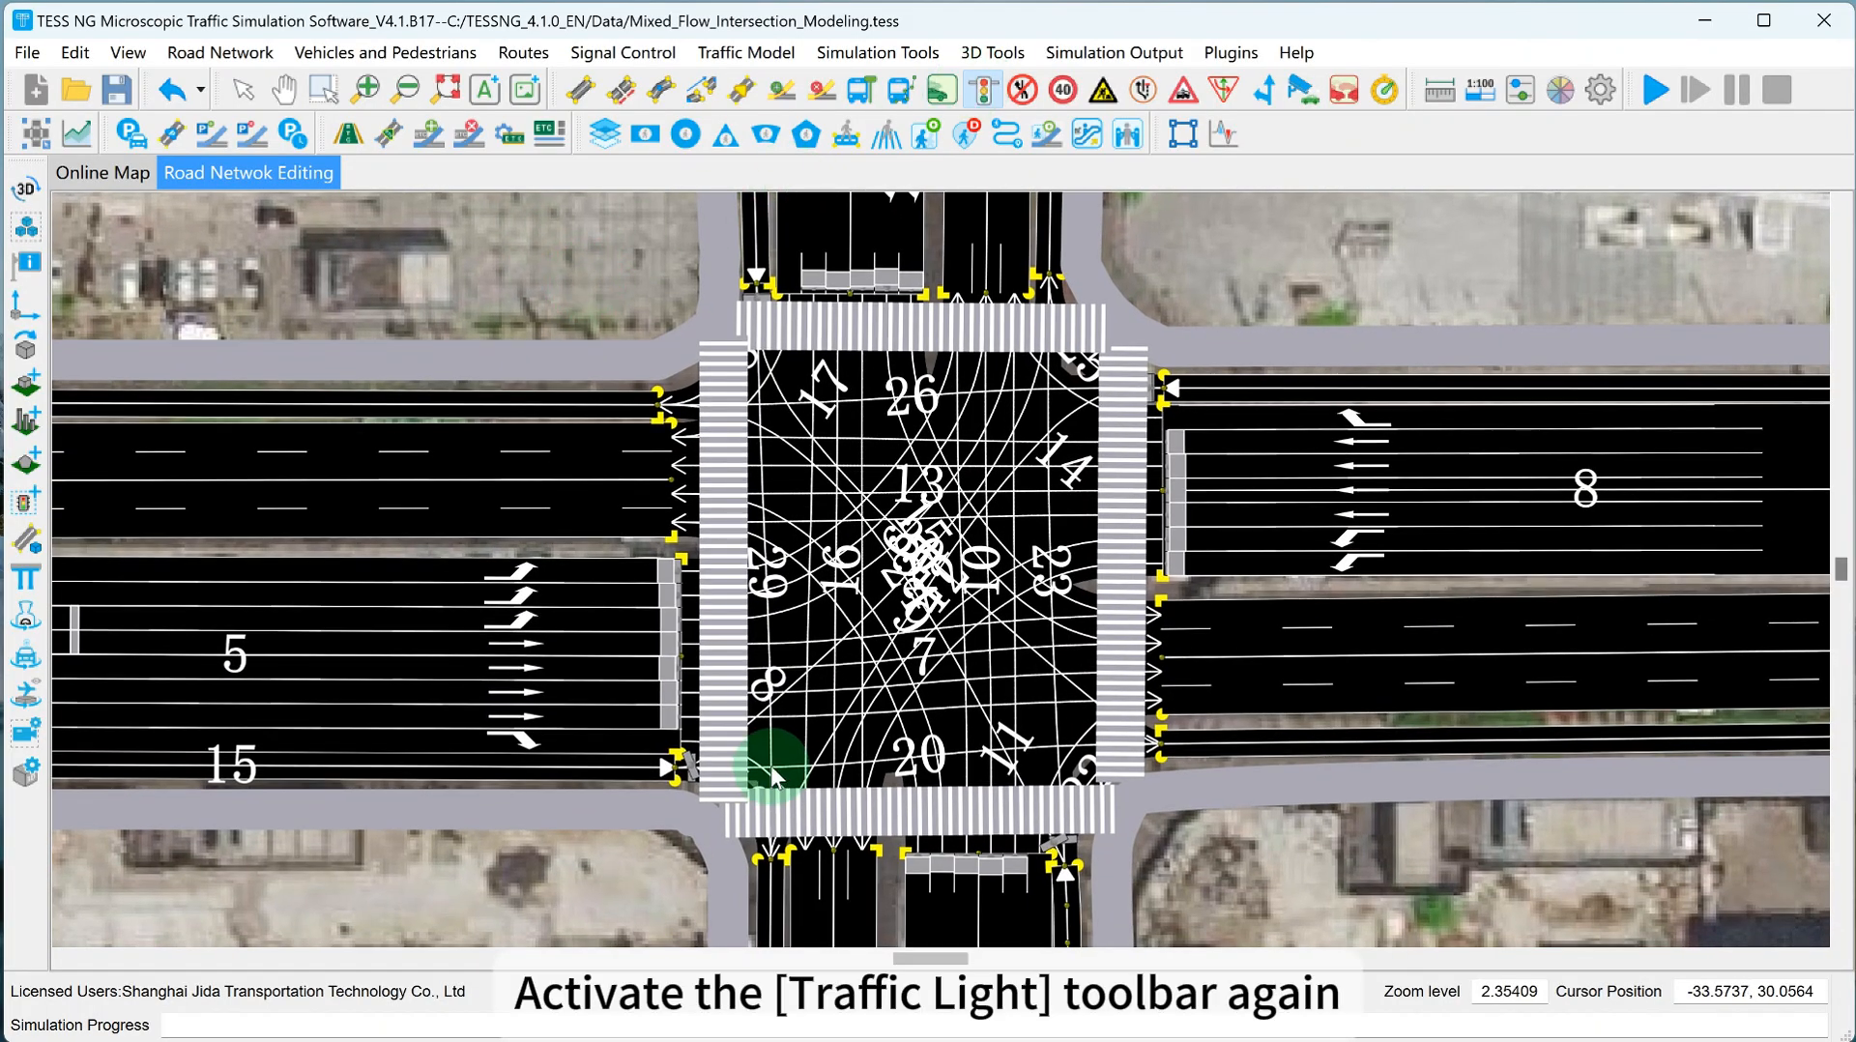
pyautogui.rightClick(754, 827)
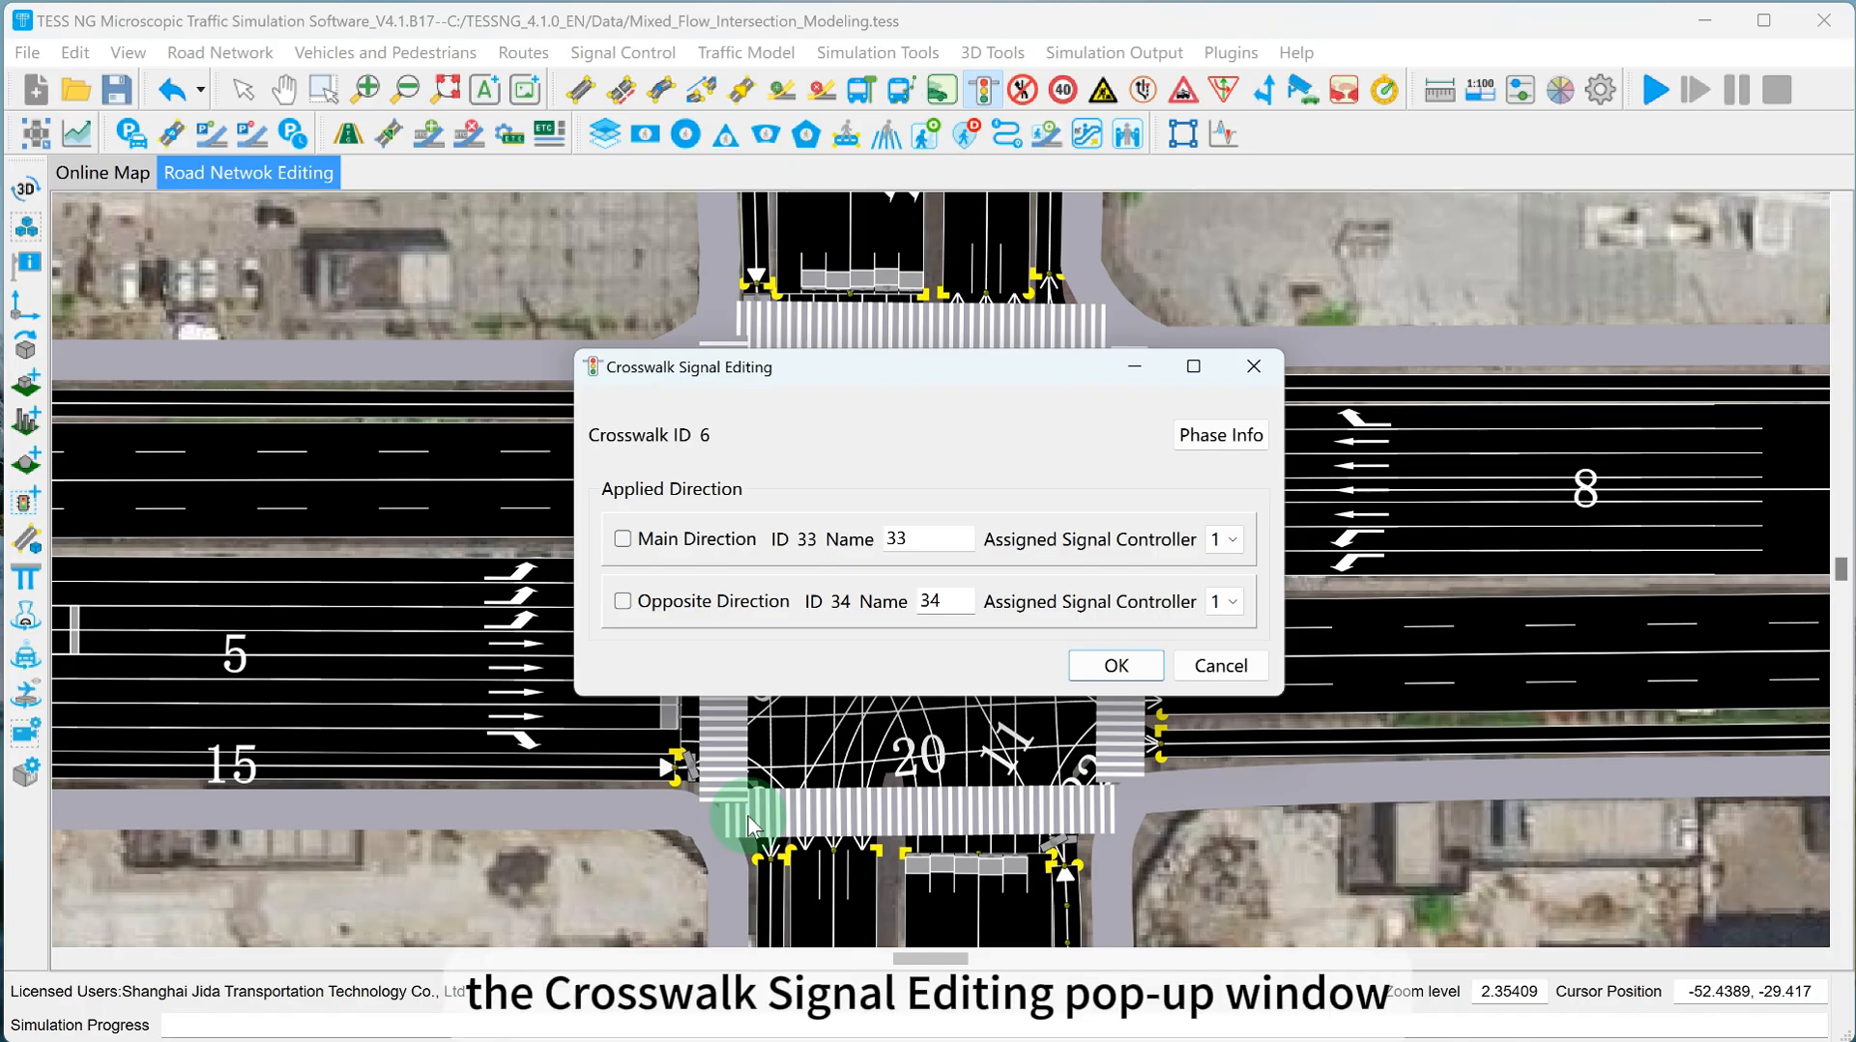
pyautogui.moveTo(919, 368); pyautogui.dragTo(1209, 282)
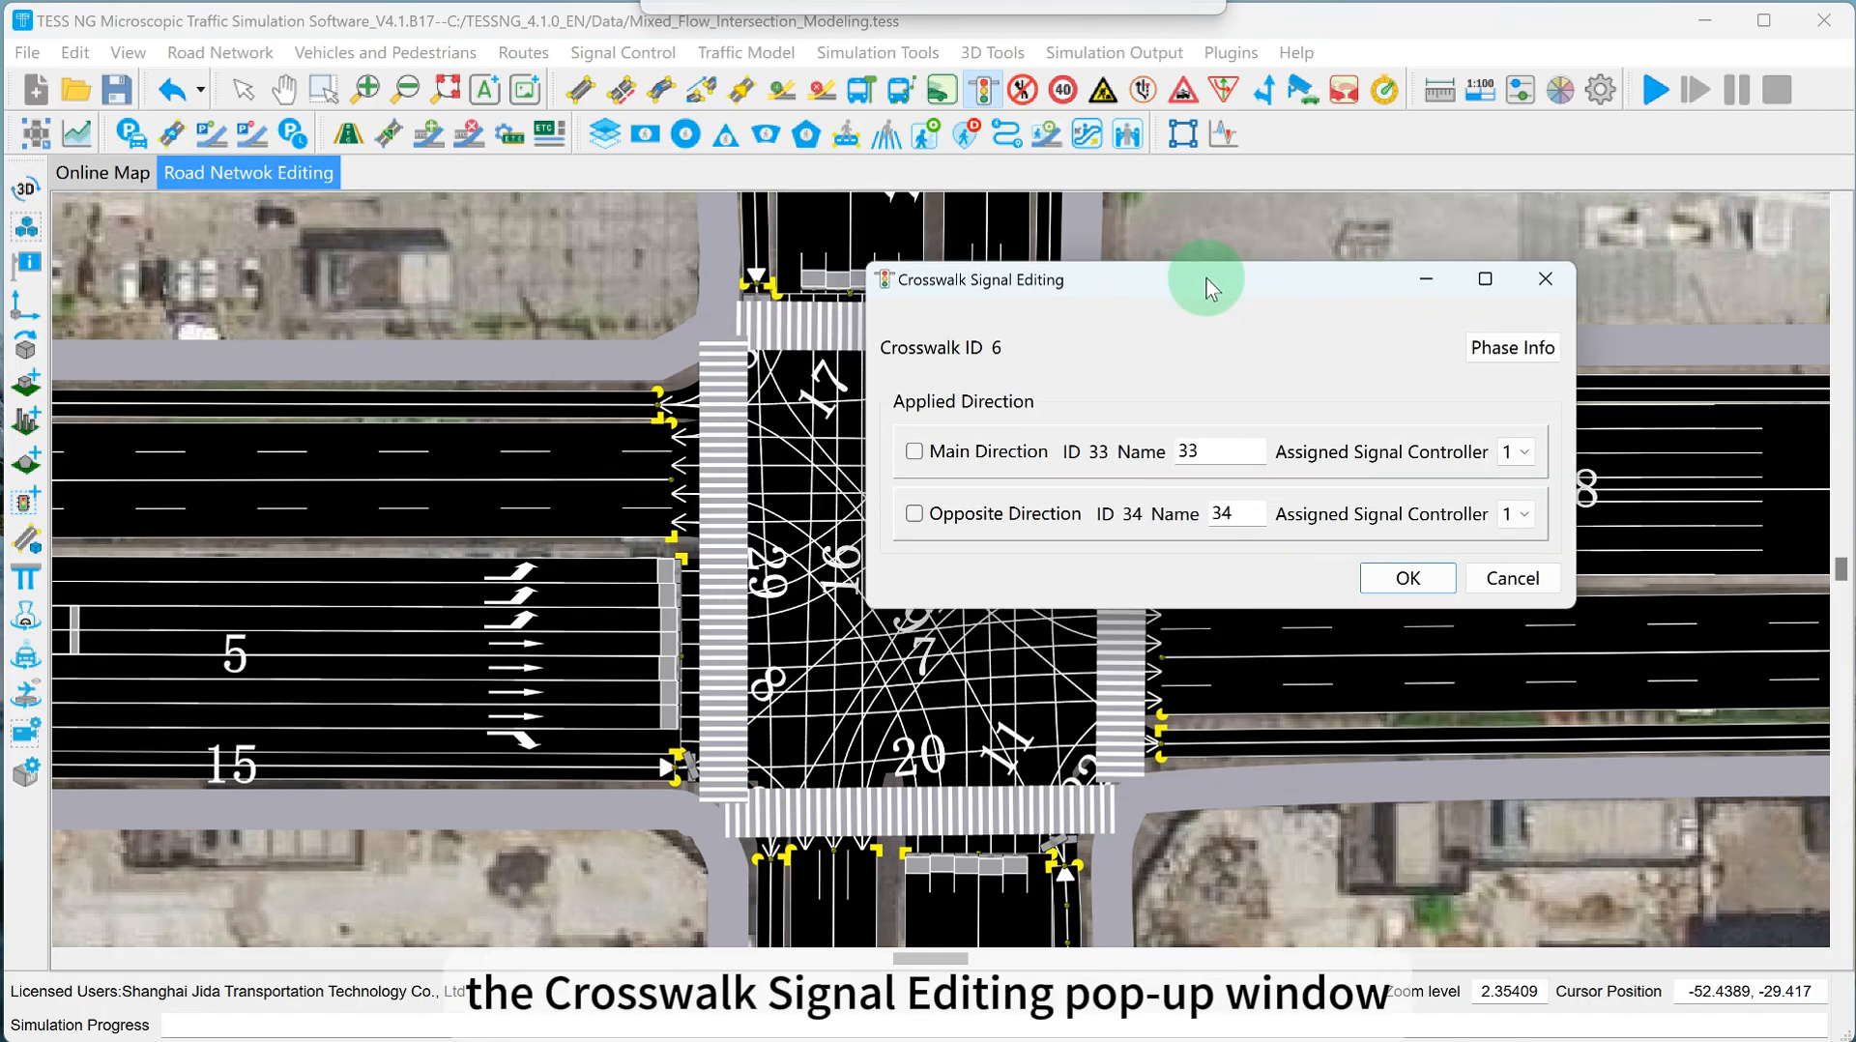
pyautogui.click(914, 452)
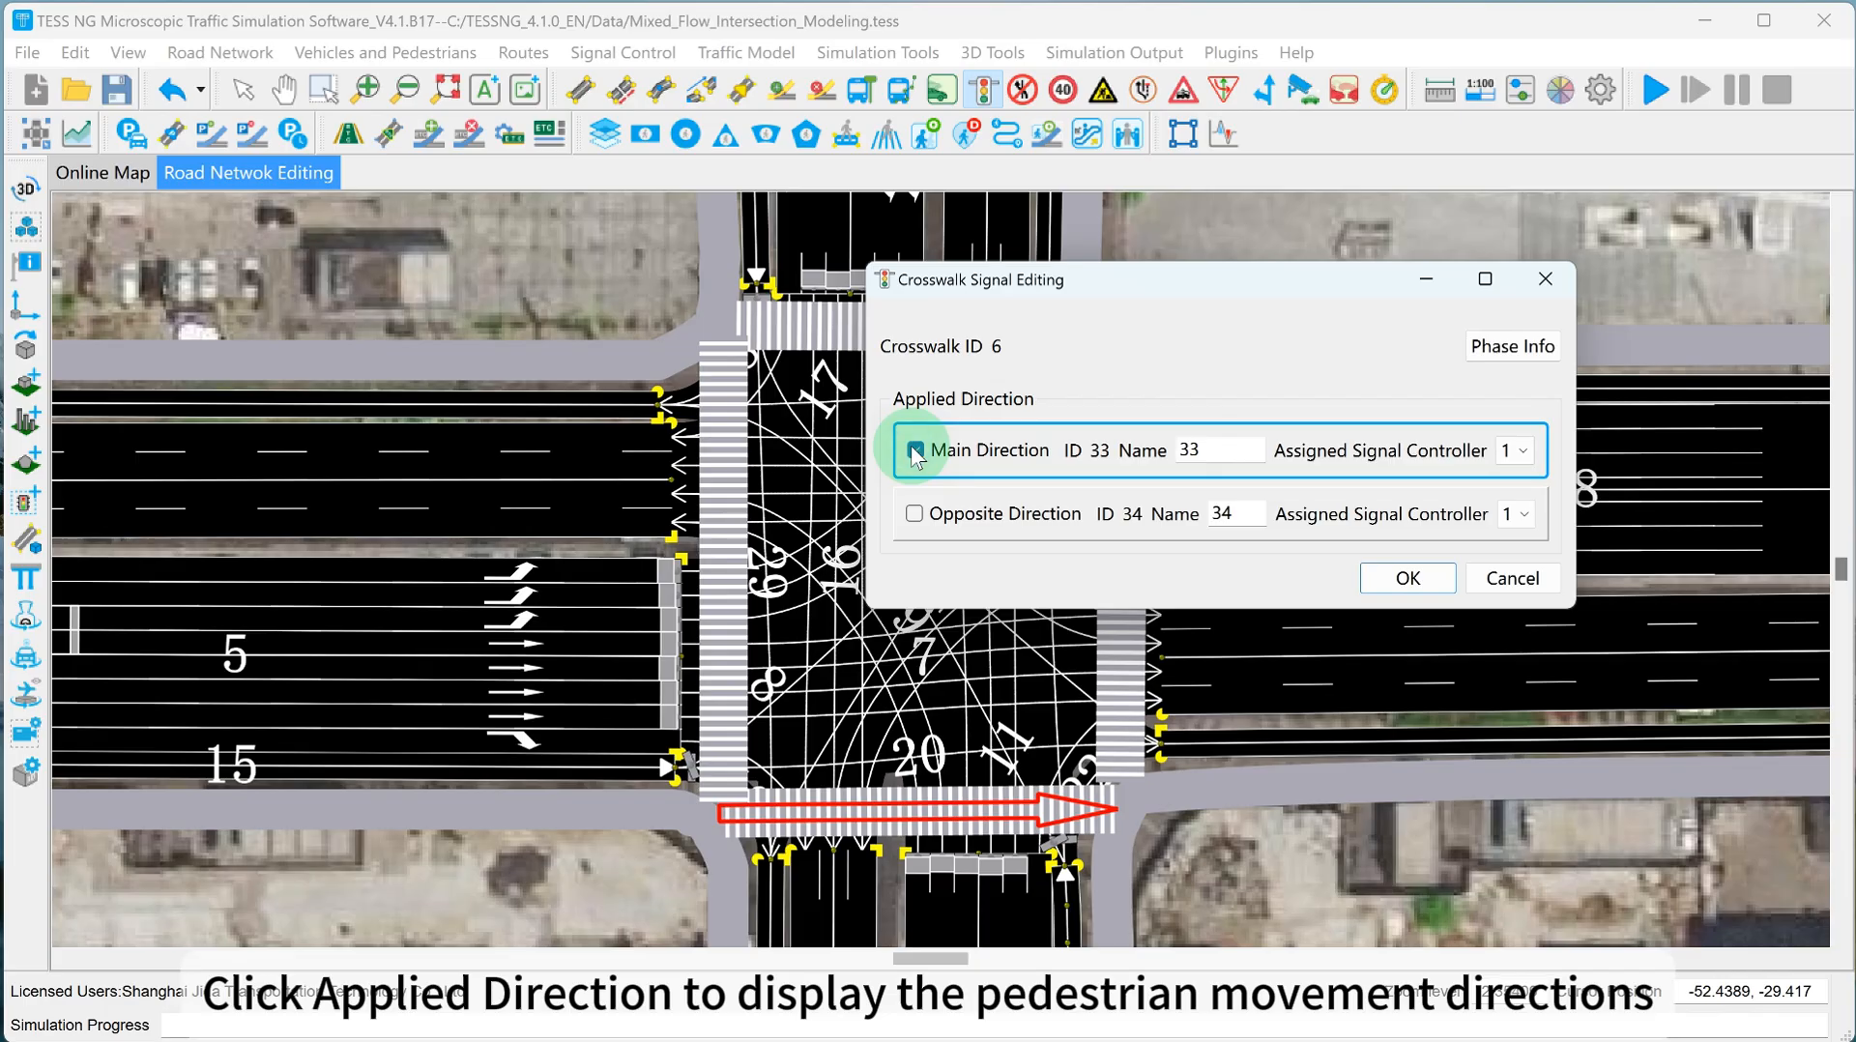
pyautogui.click(1495, 348)
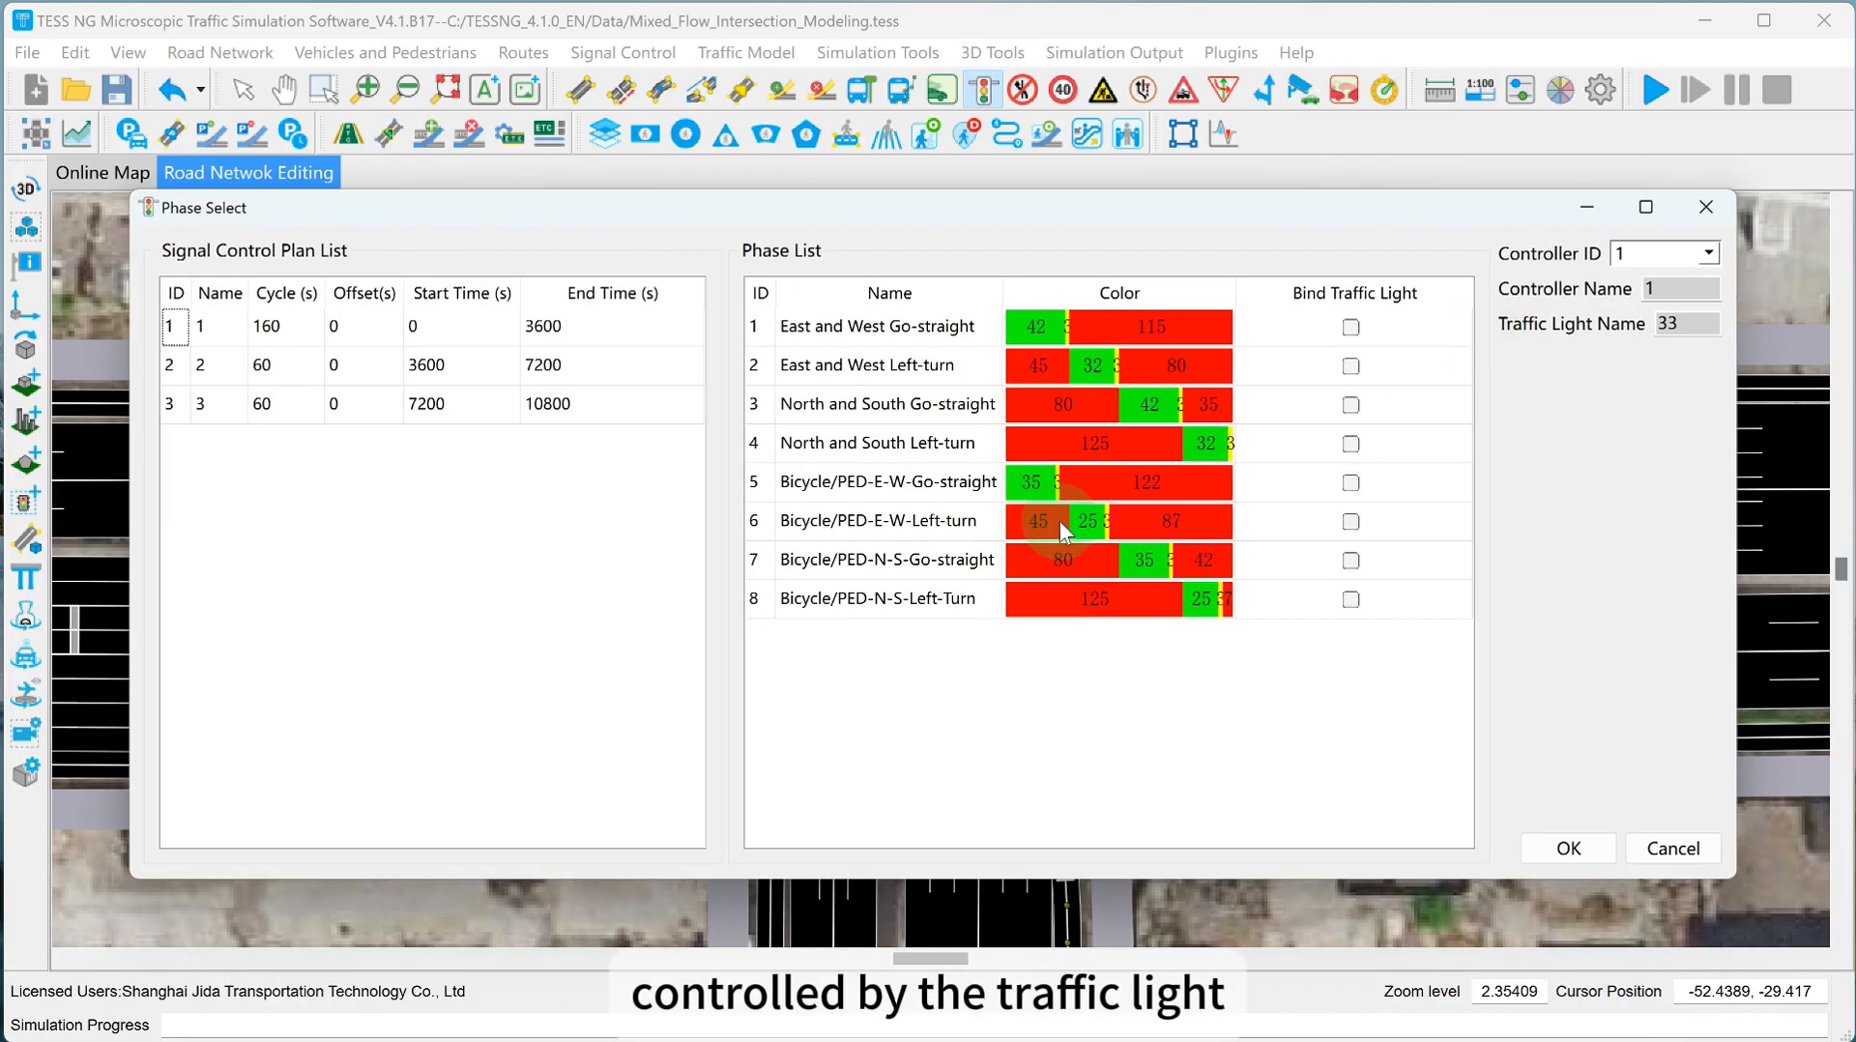
pyautogui.click(1350, 482)
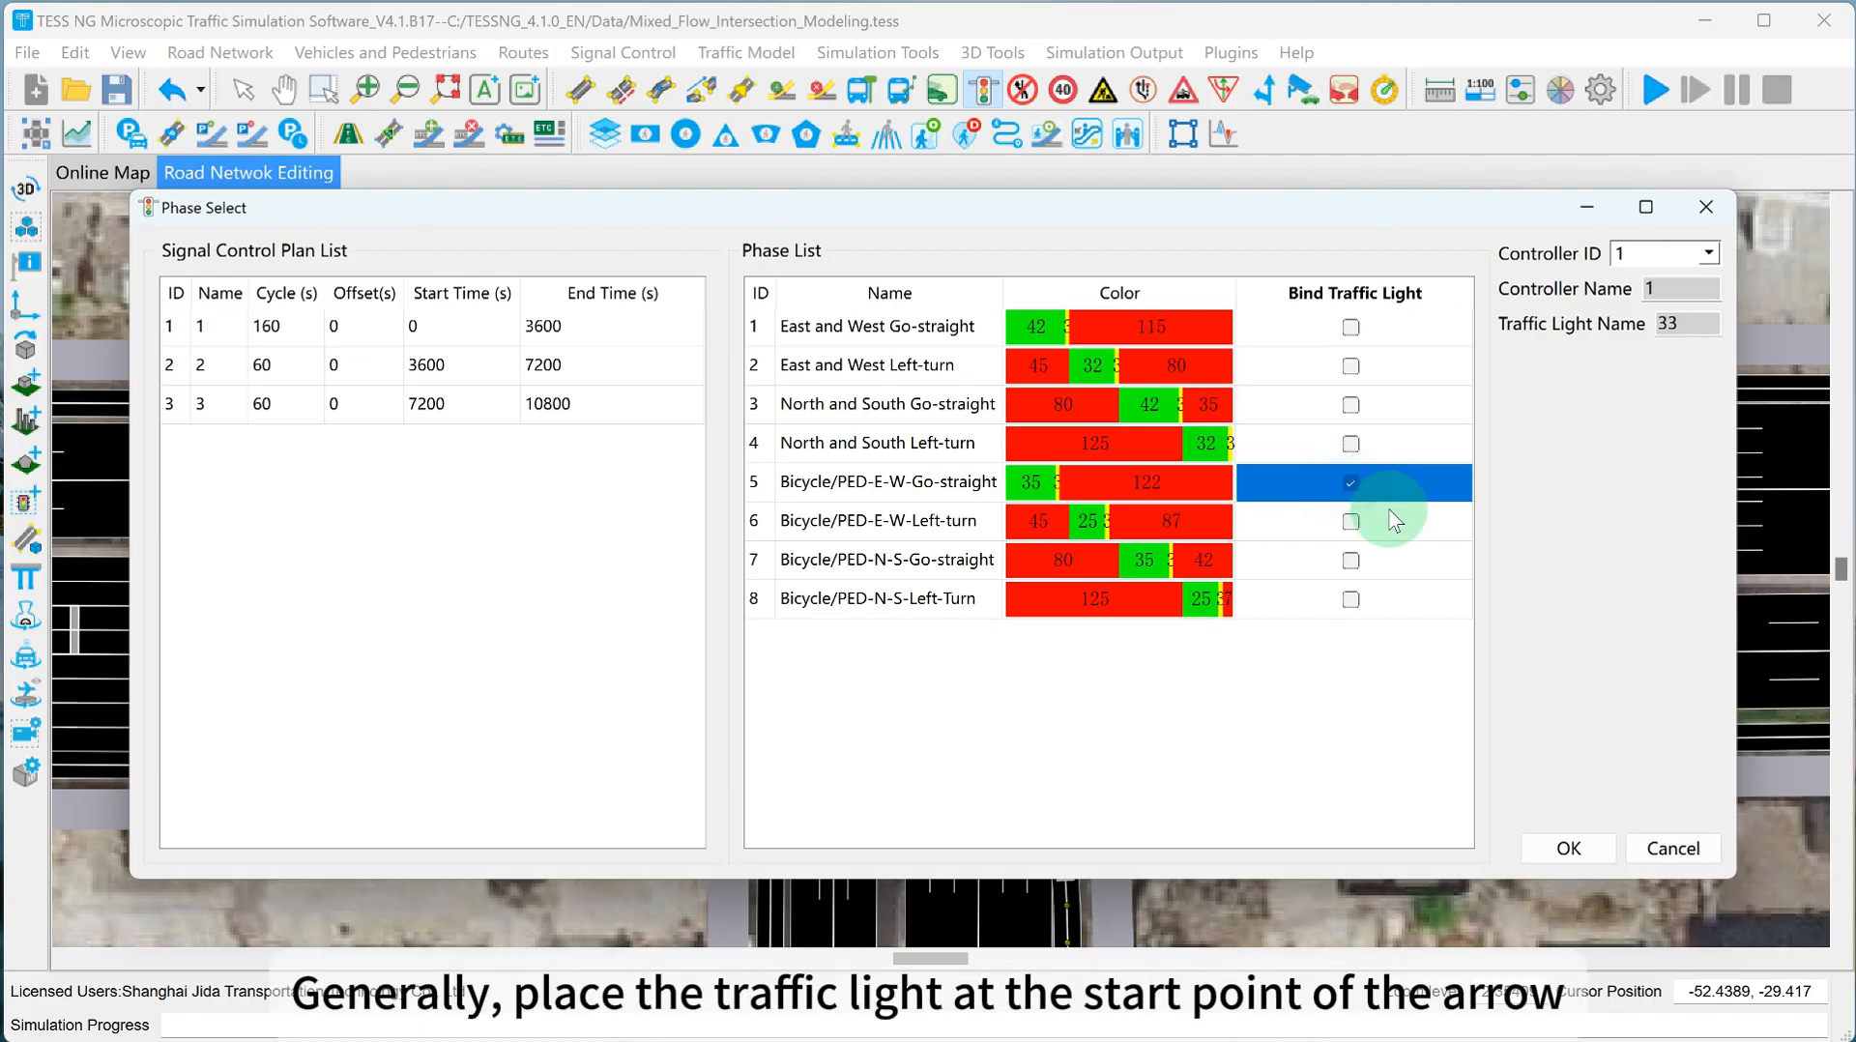
pyautogui.click(1560, 850)
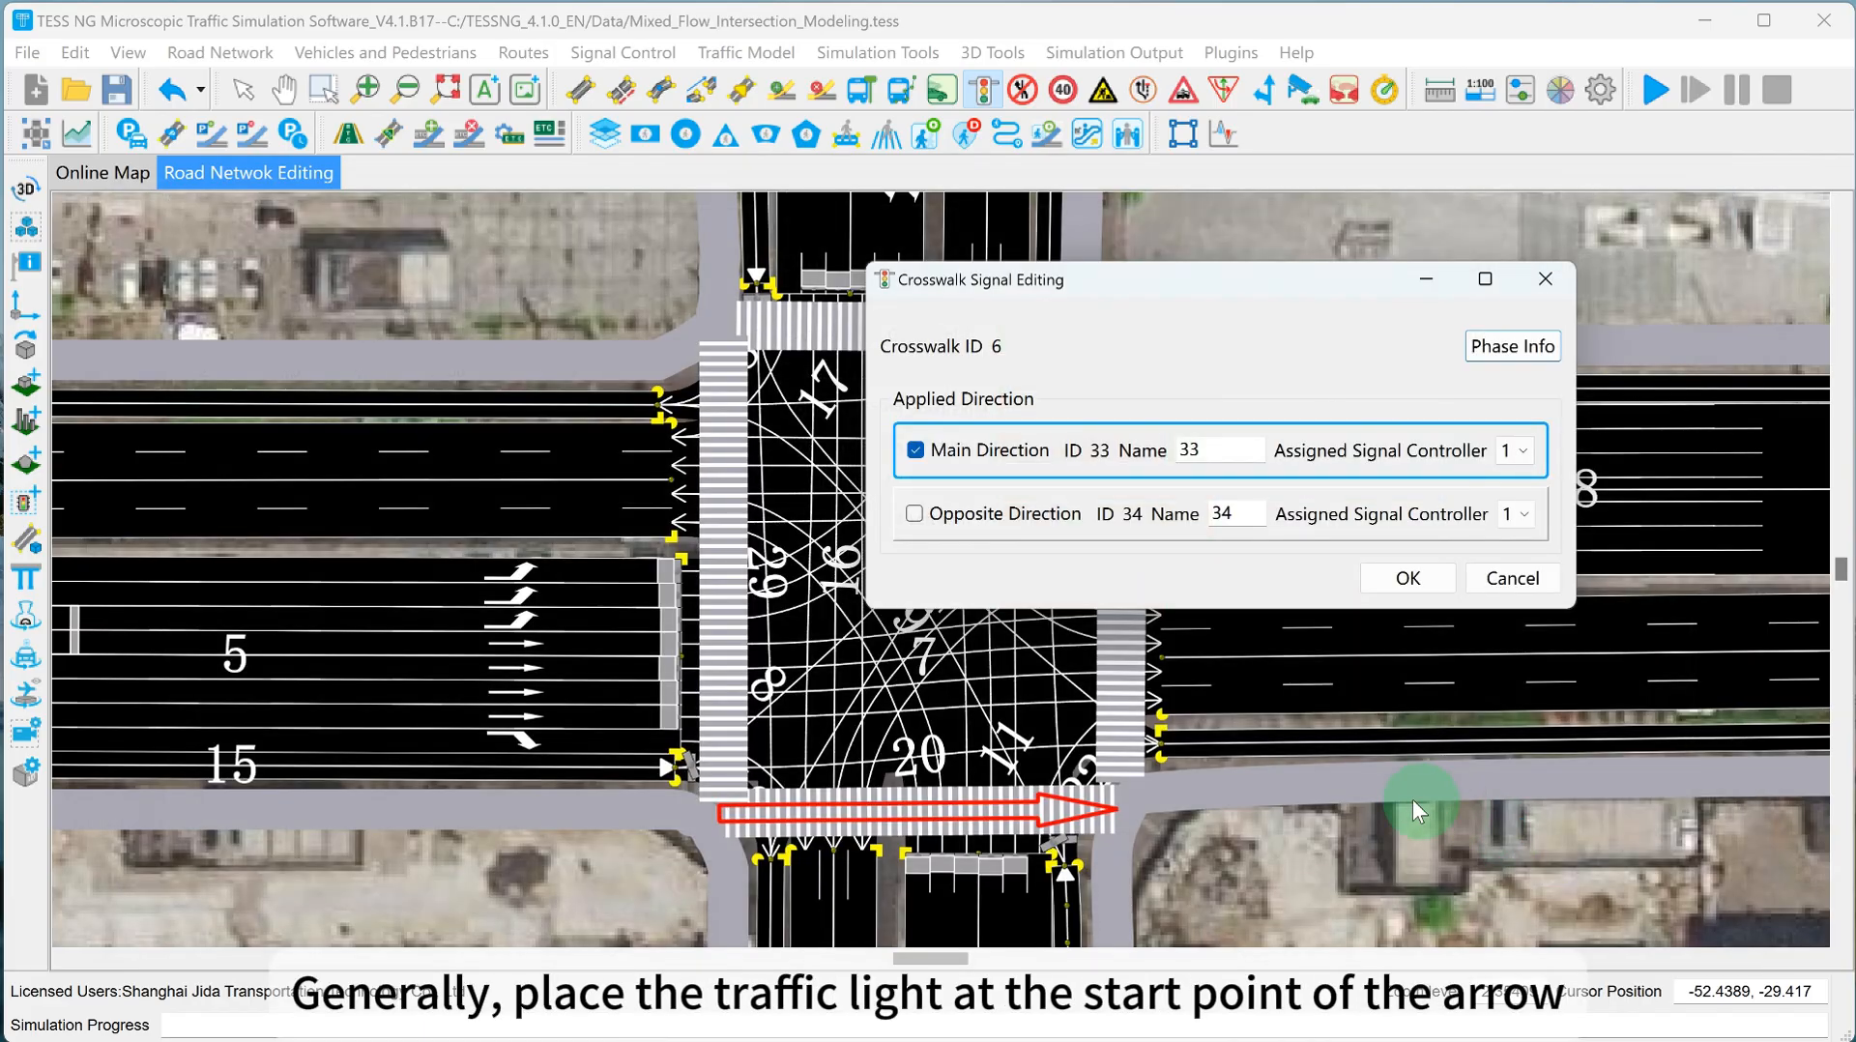
pyautogui.click(1408, 579)
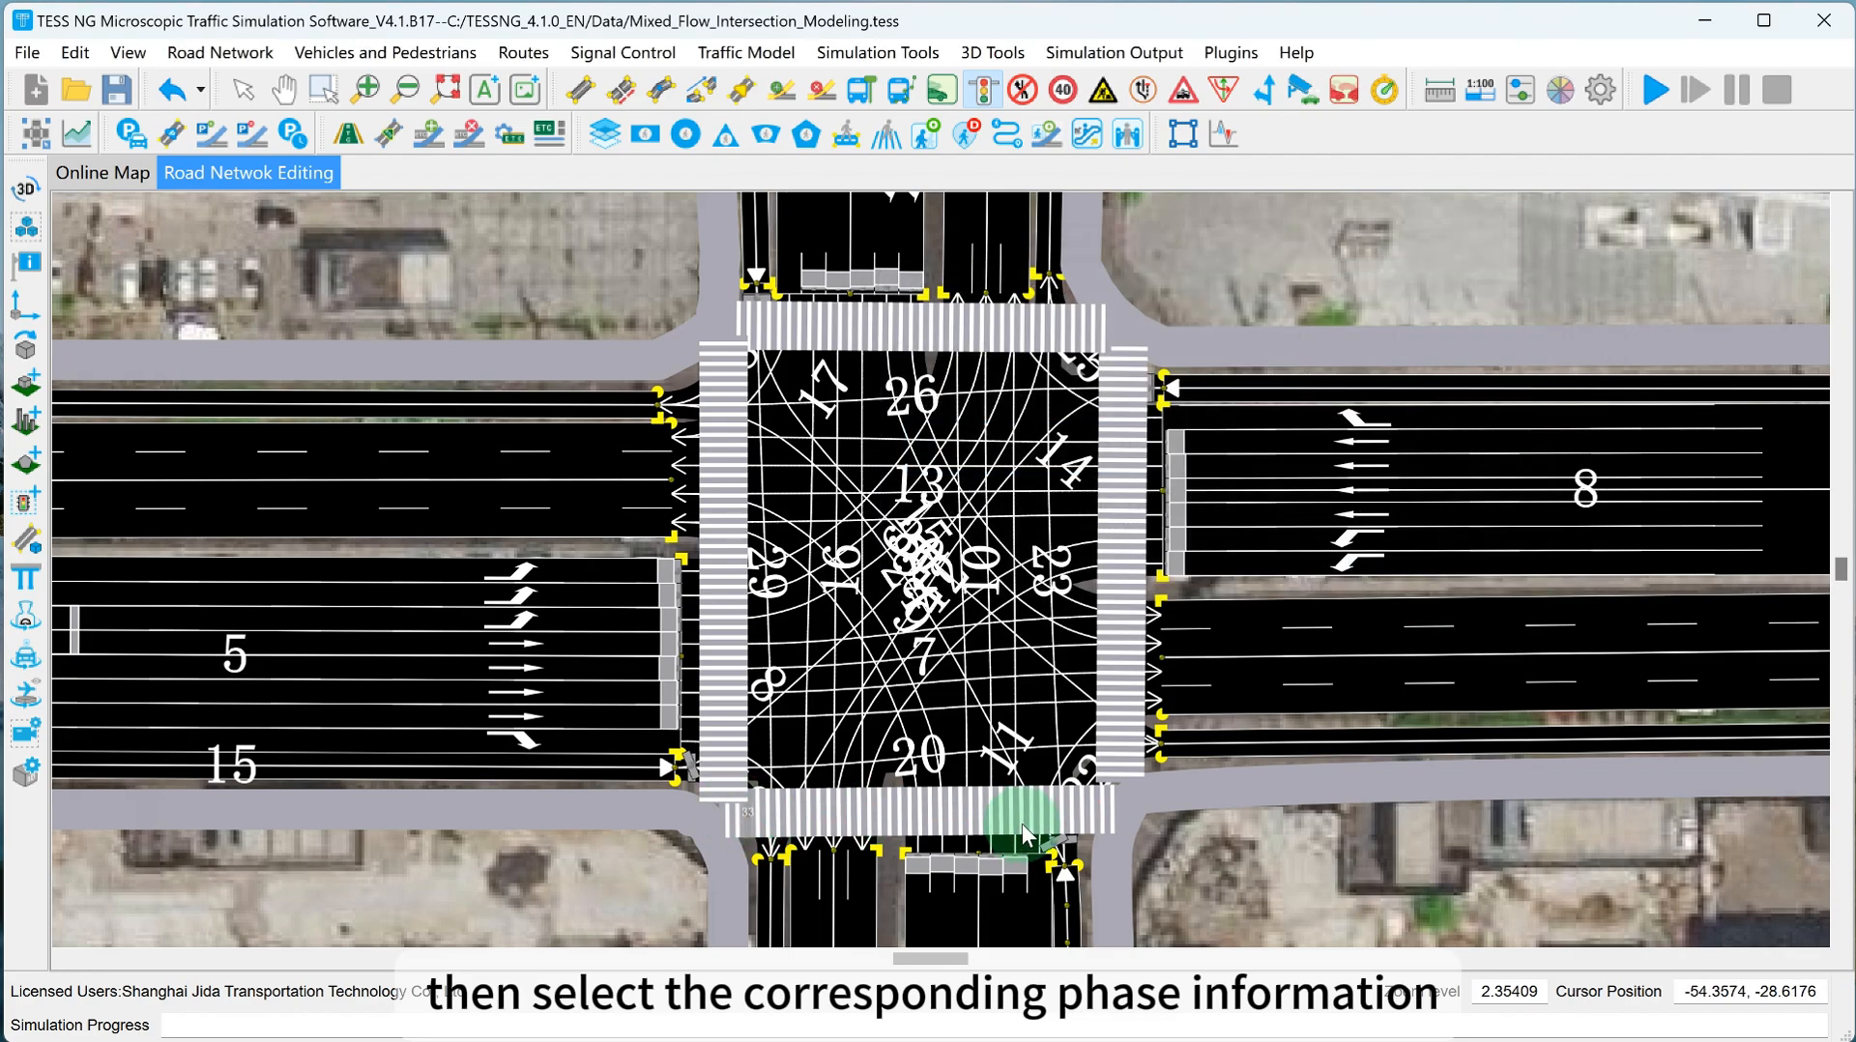
# Add an opposite-direction pedestrian light at the east end of the south crosswalk and bind it to the Bicycle/PED-E-W-Go-straight phase.
pyautogui.moveTo(657, 884); pyautogui.dragTo(875, 700)
pyautogui.scroll(3, 876, 700)
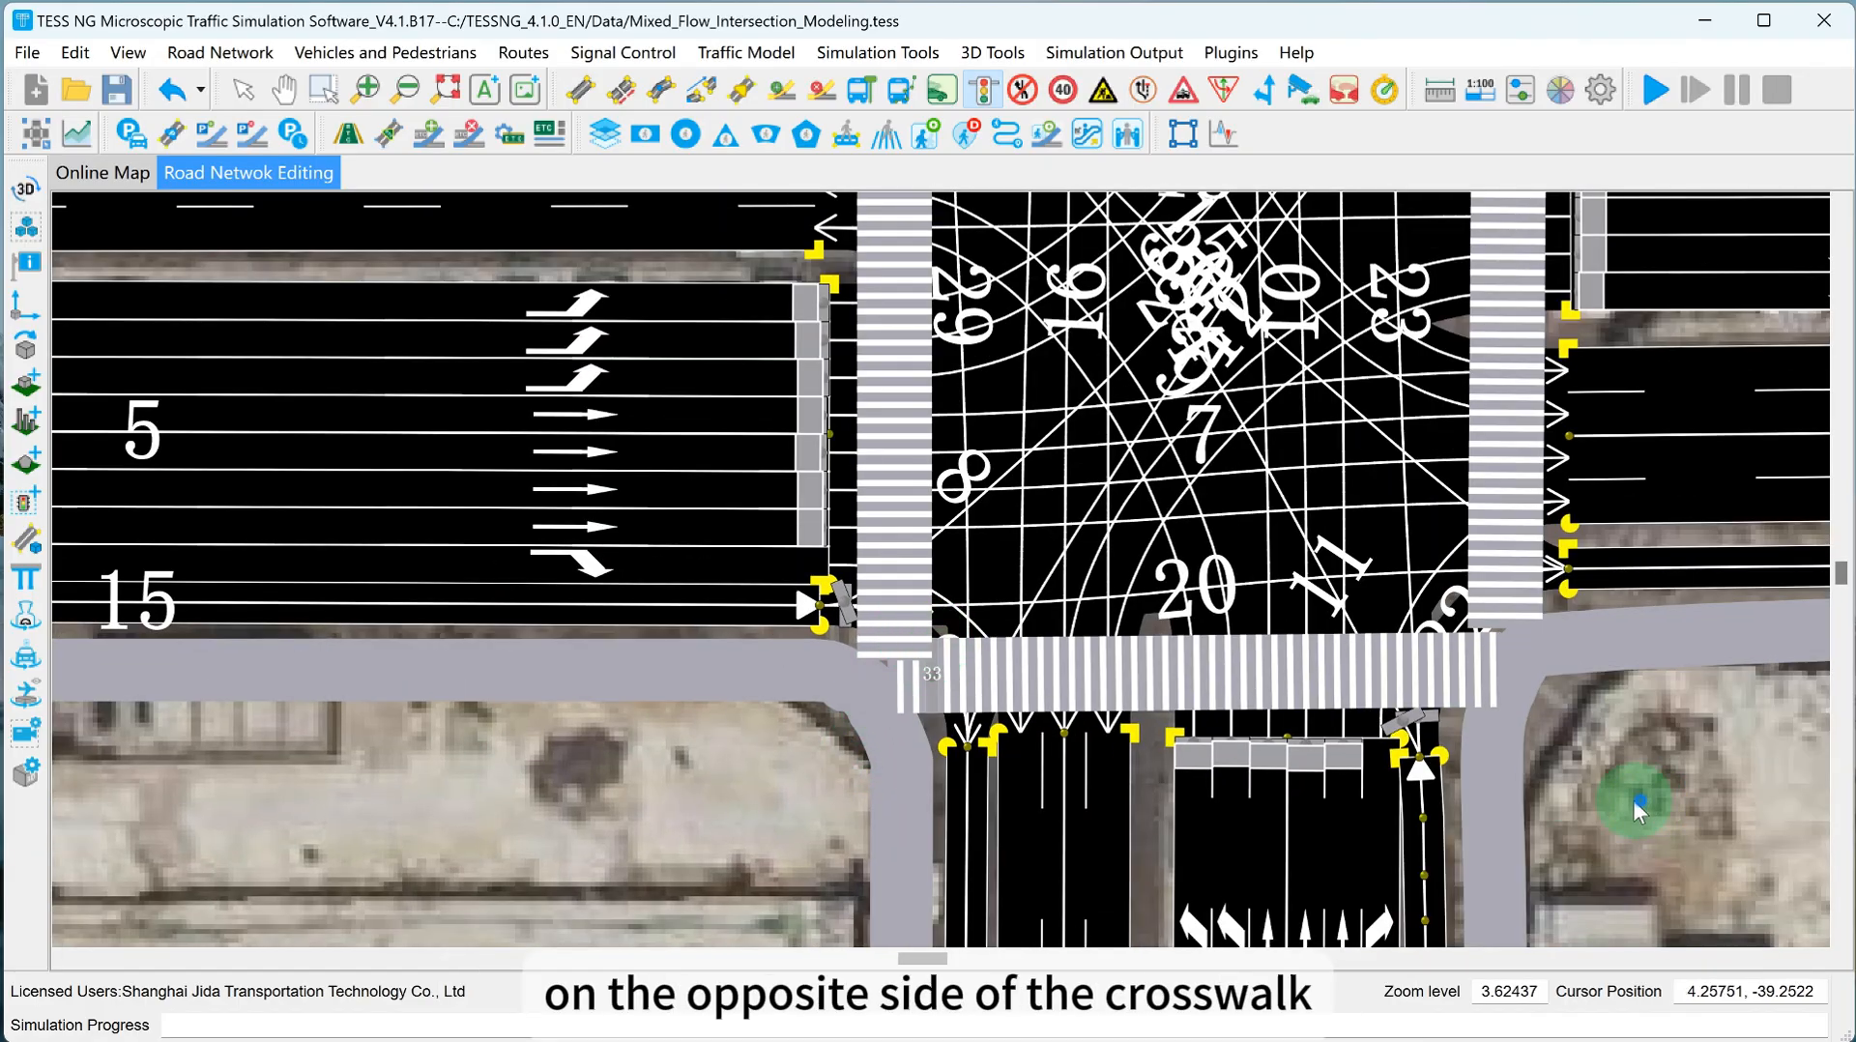
pyautogui.moveTo(1633, 800); pyautogui.dragTo(1598, 803)
pyautogui.click(1429, 679)
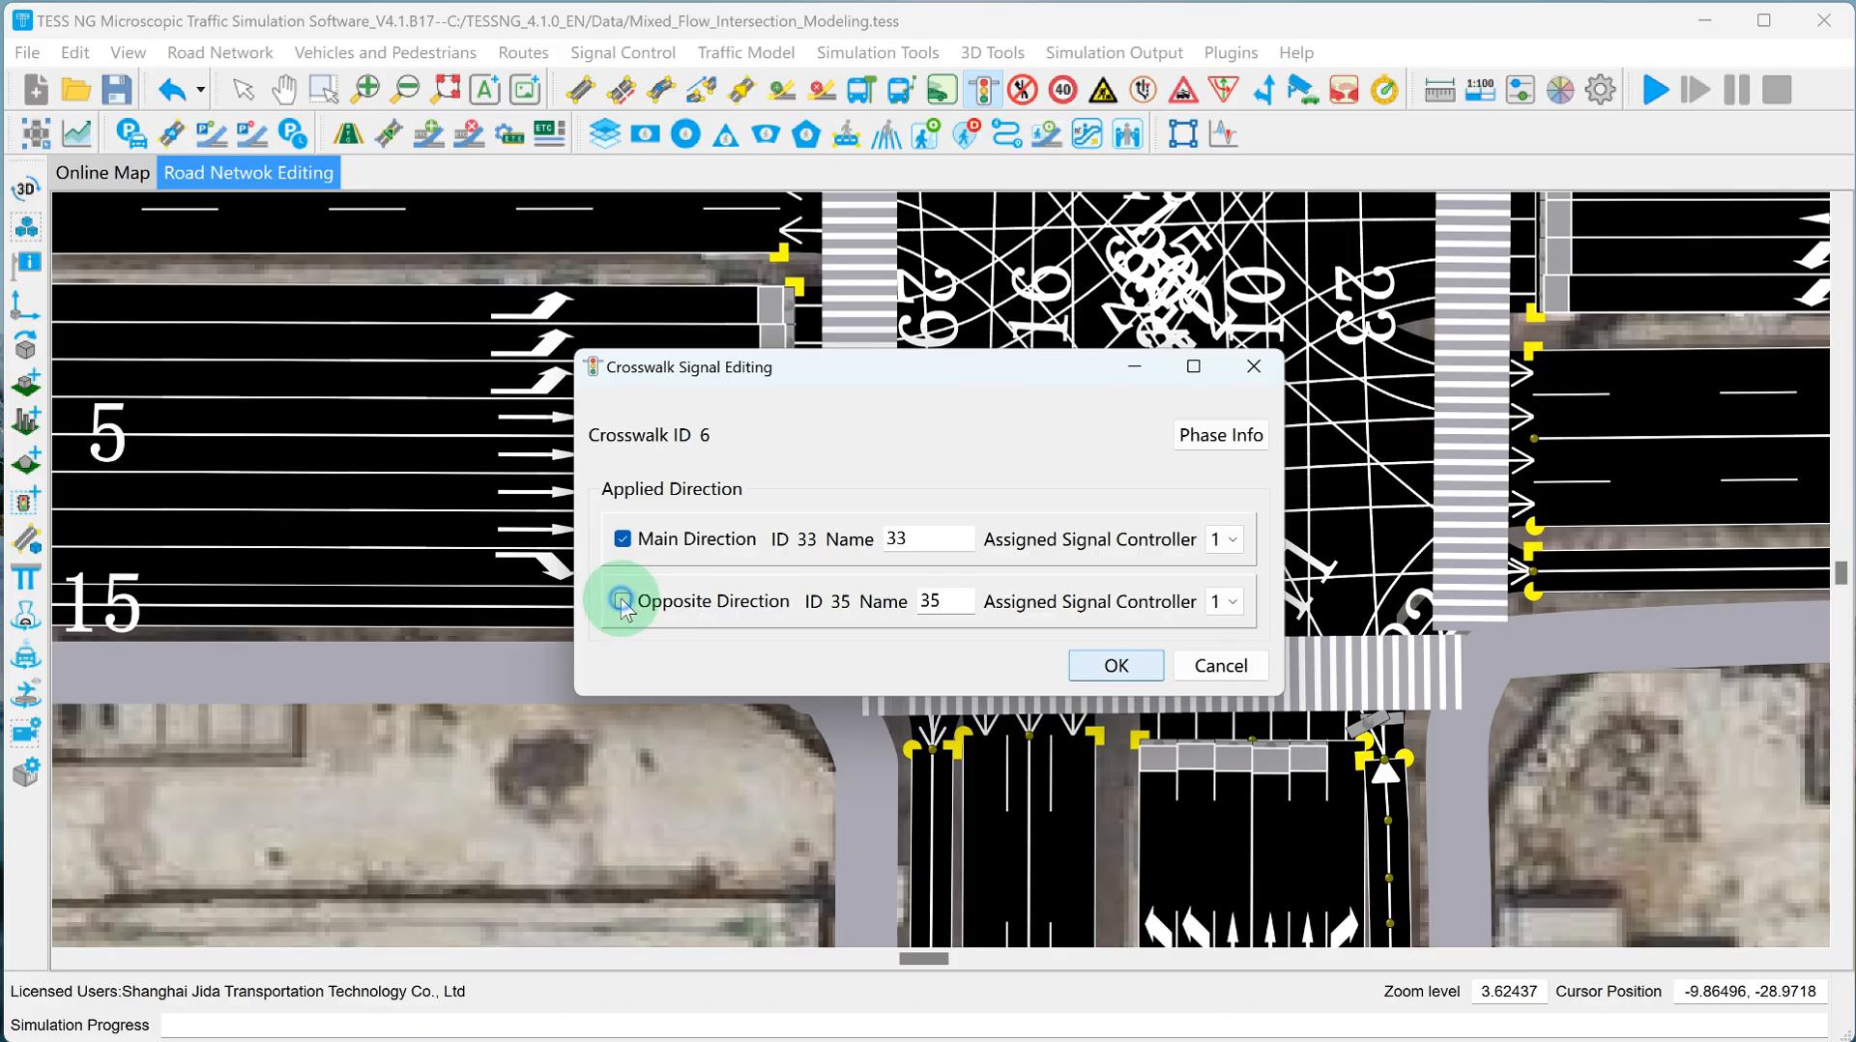
pyautogui.click(621, 601)
pyautogui.moveTo(955, 376); pyautogui.dragTo(554, 435)
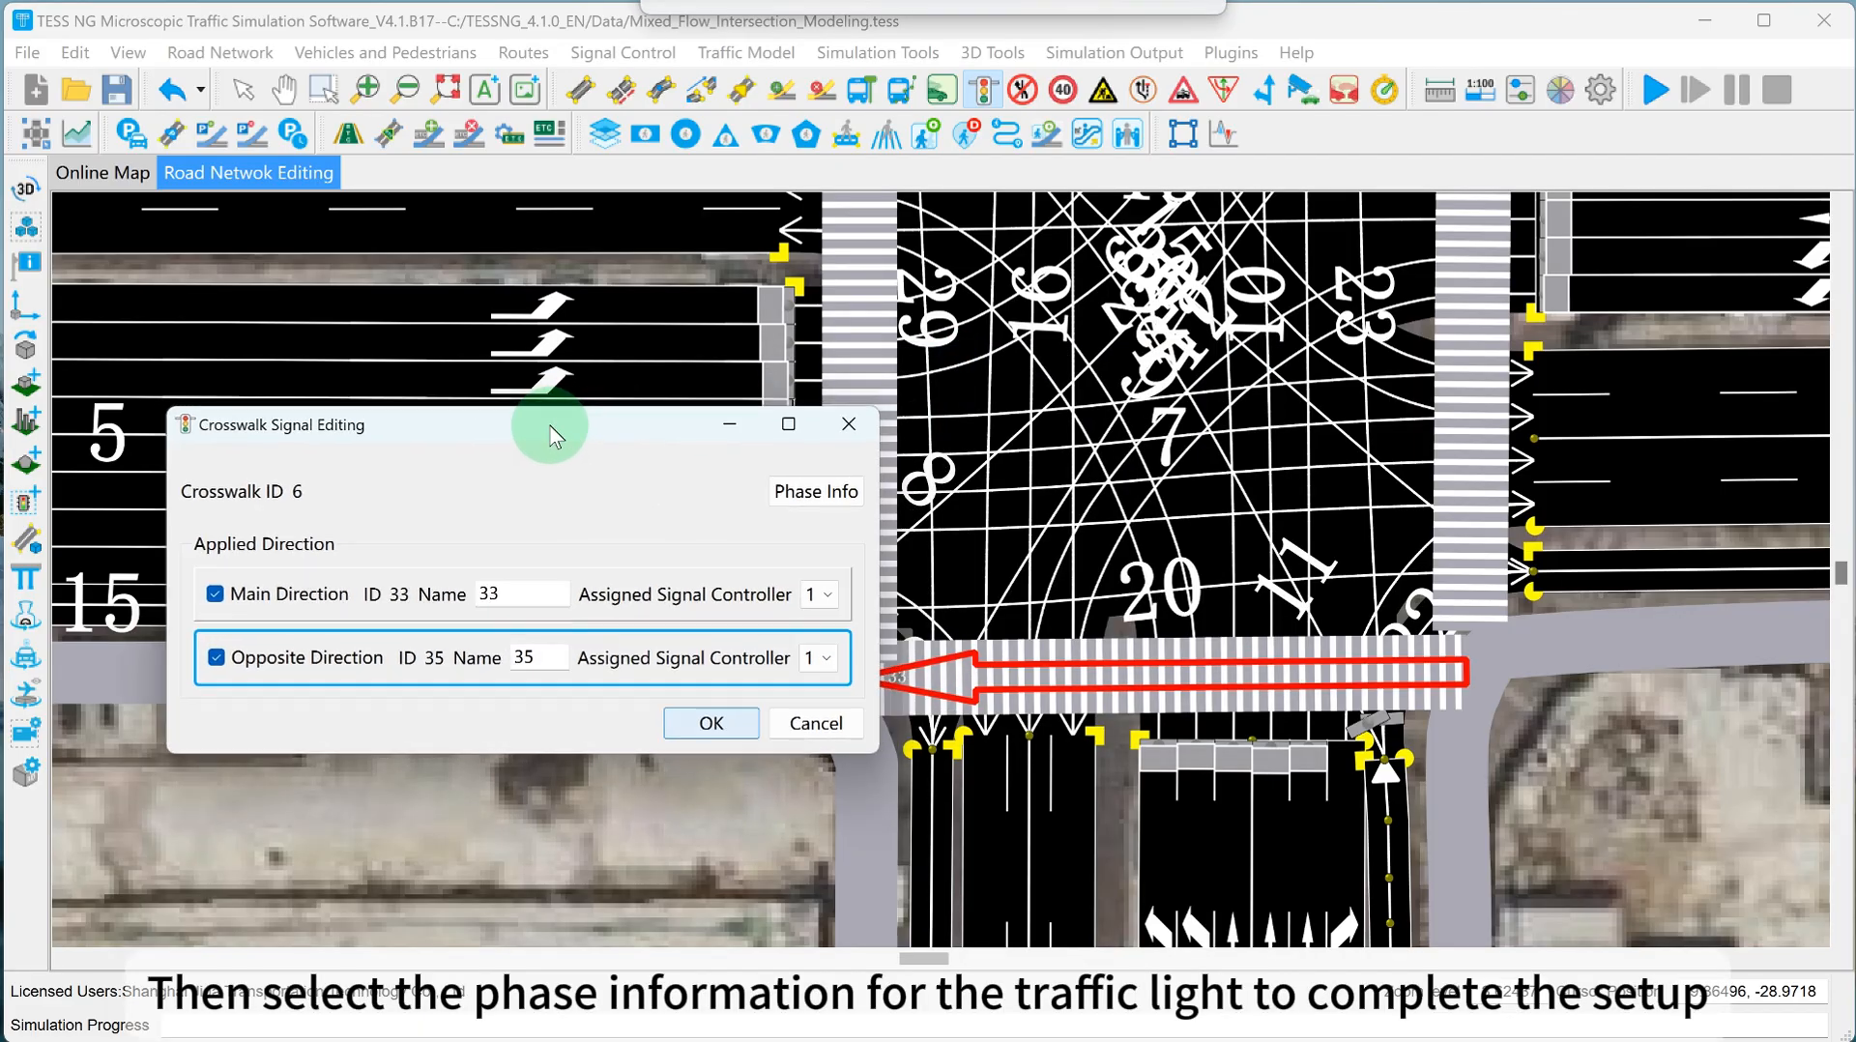
pyautogui.click(816, 492)
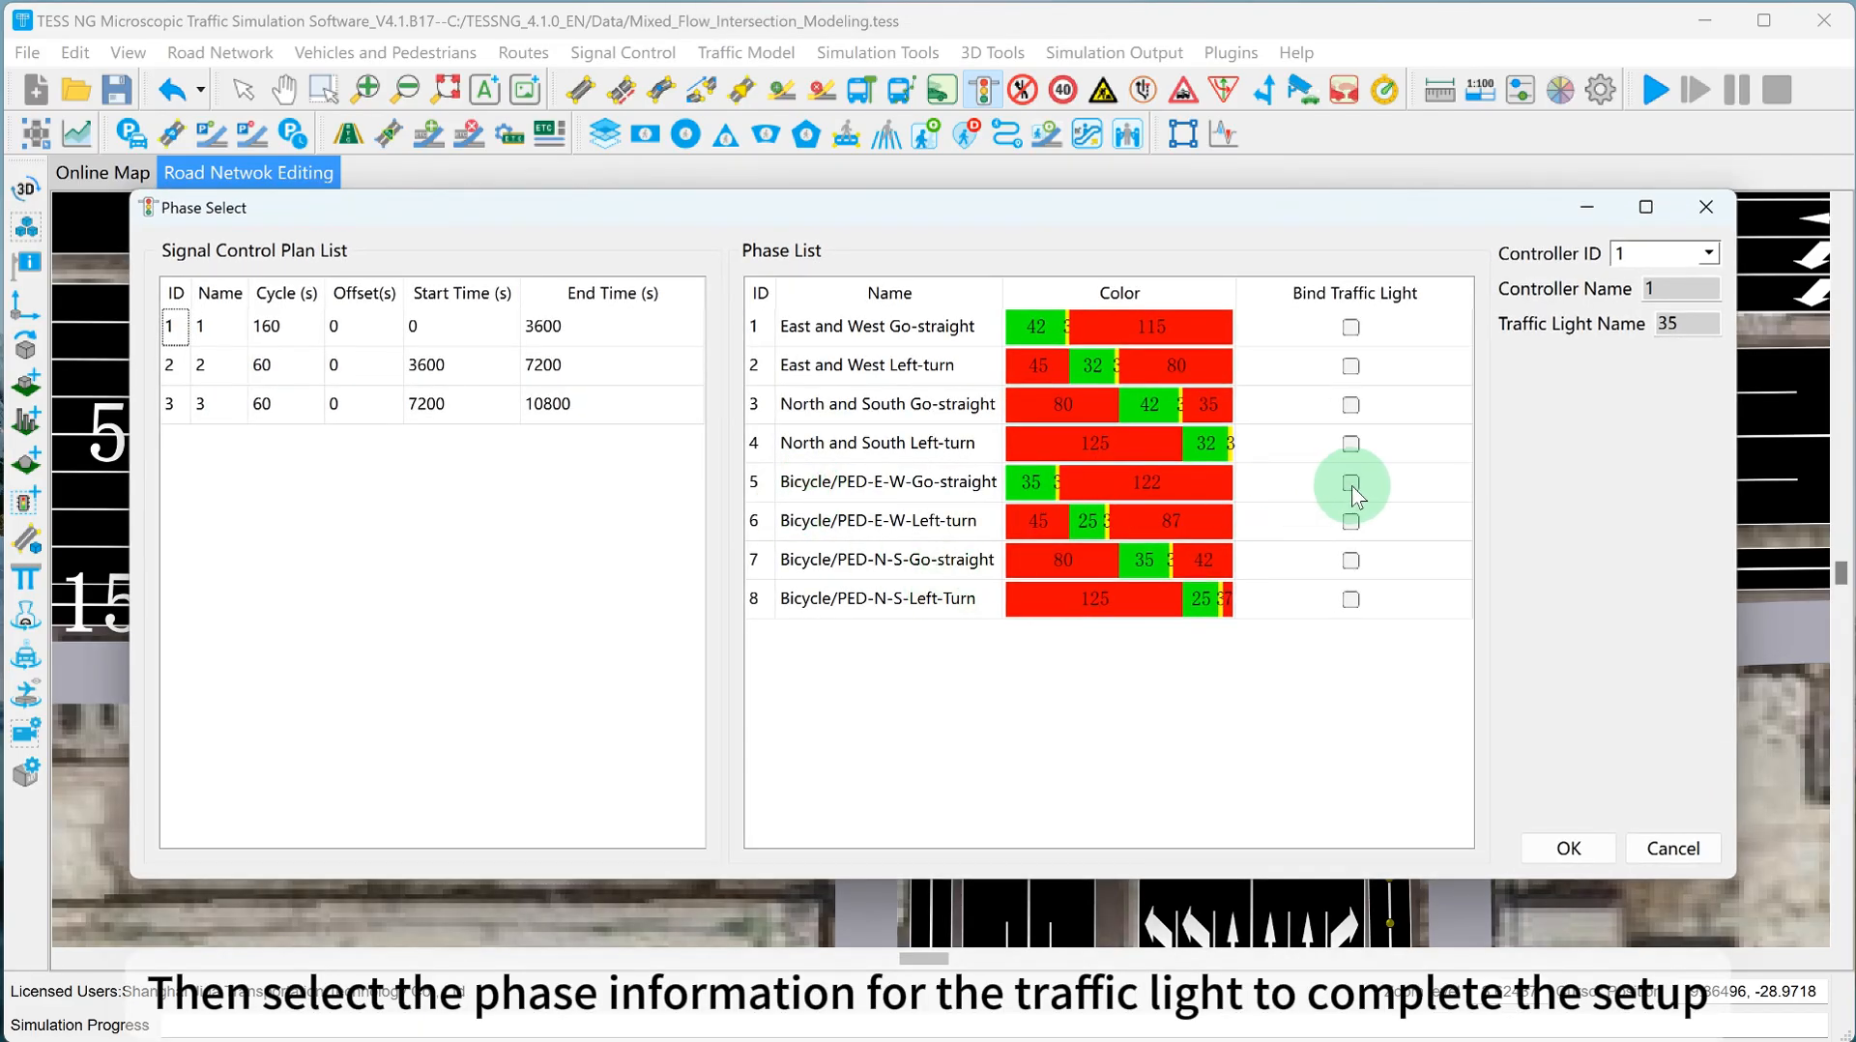
pyautogui.click(1351, 482)
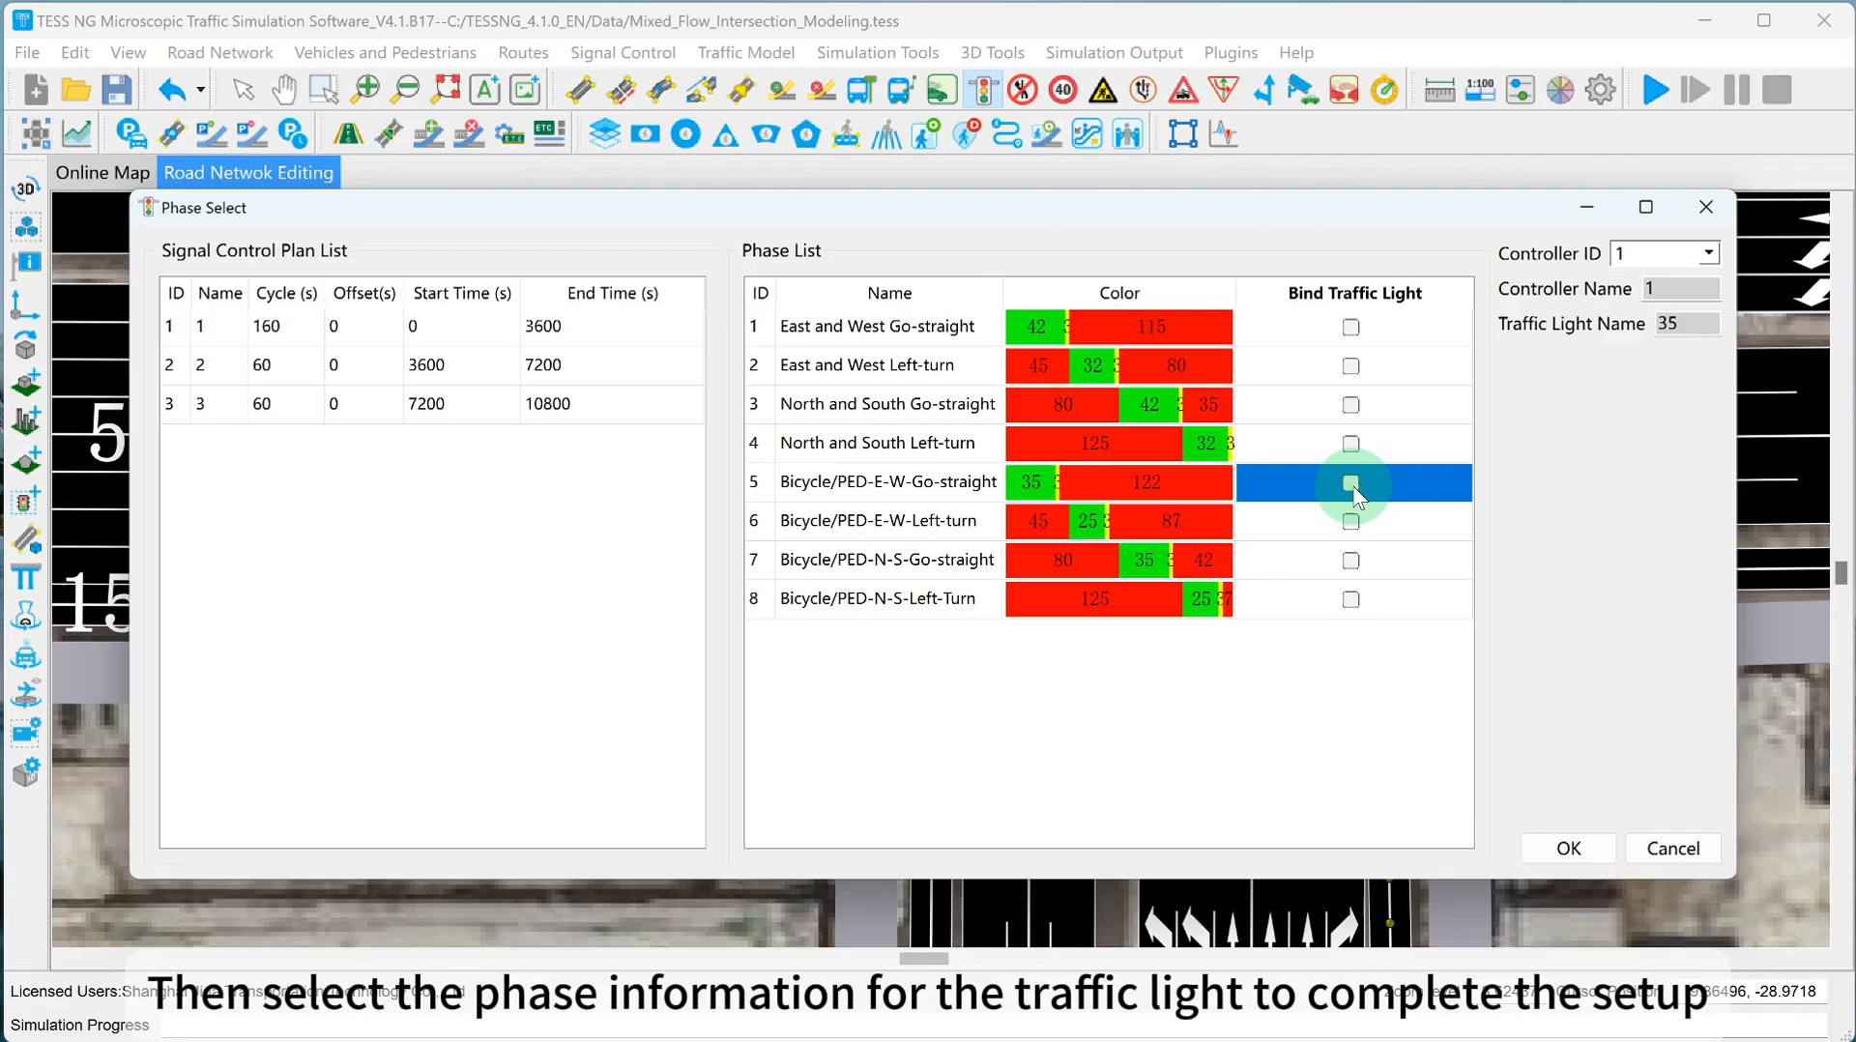
pyautogui.click(1568, 849)
pyautogui.click(713, 720)
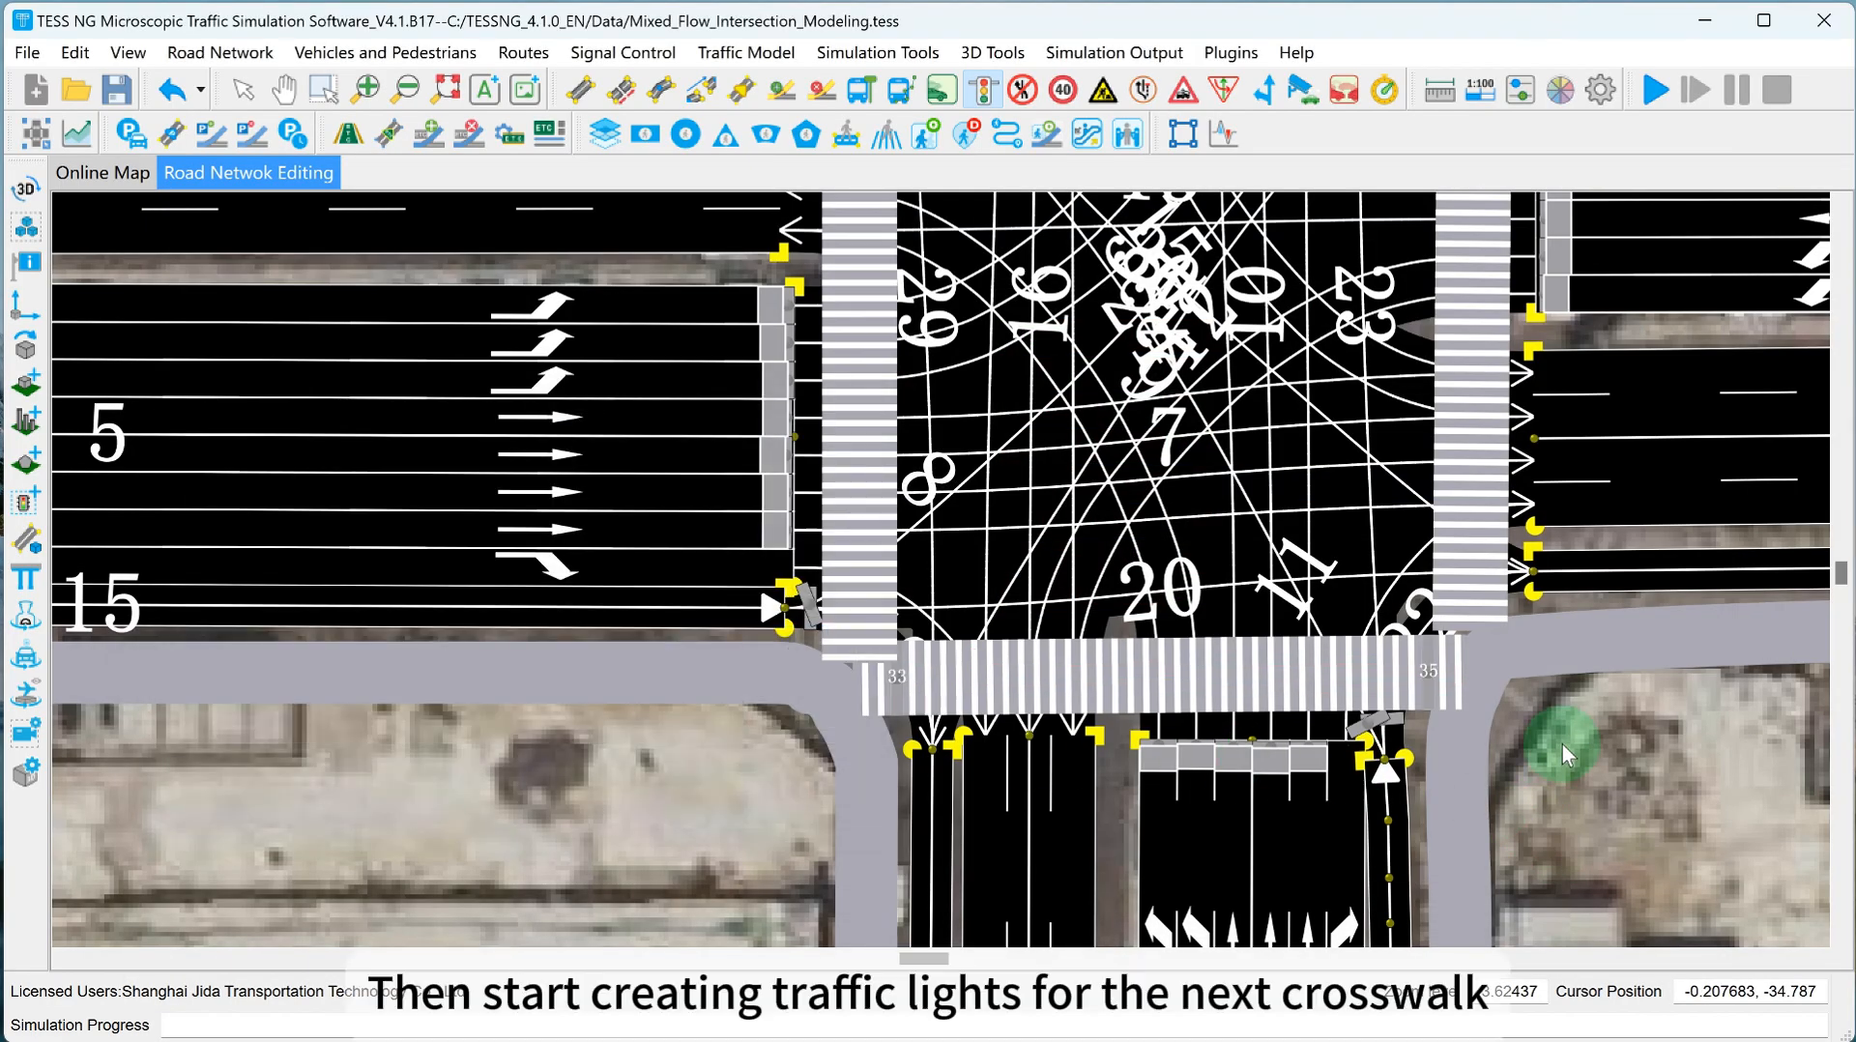
# Set up pedestrian lights for both the main and opposite directions at the west end of the north crosswalk.
pyautogui.scroll(-3, 1580, 757)
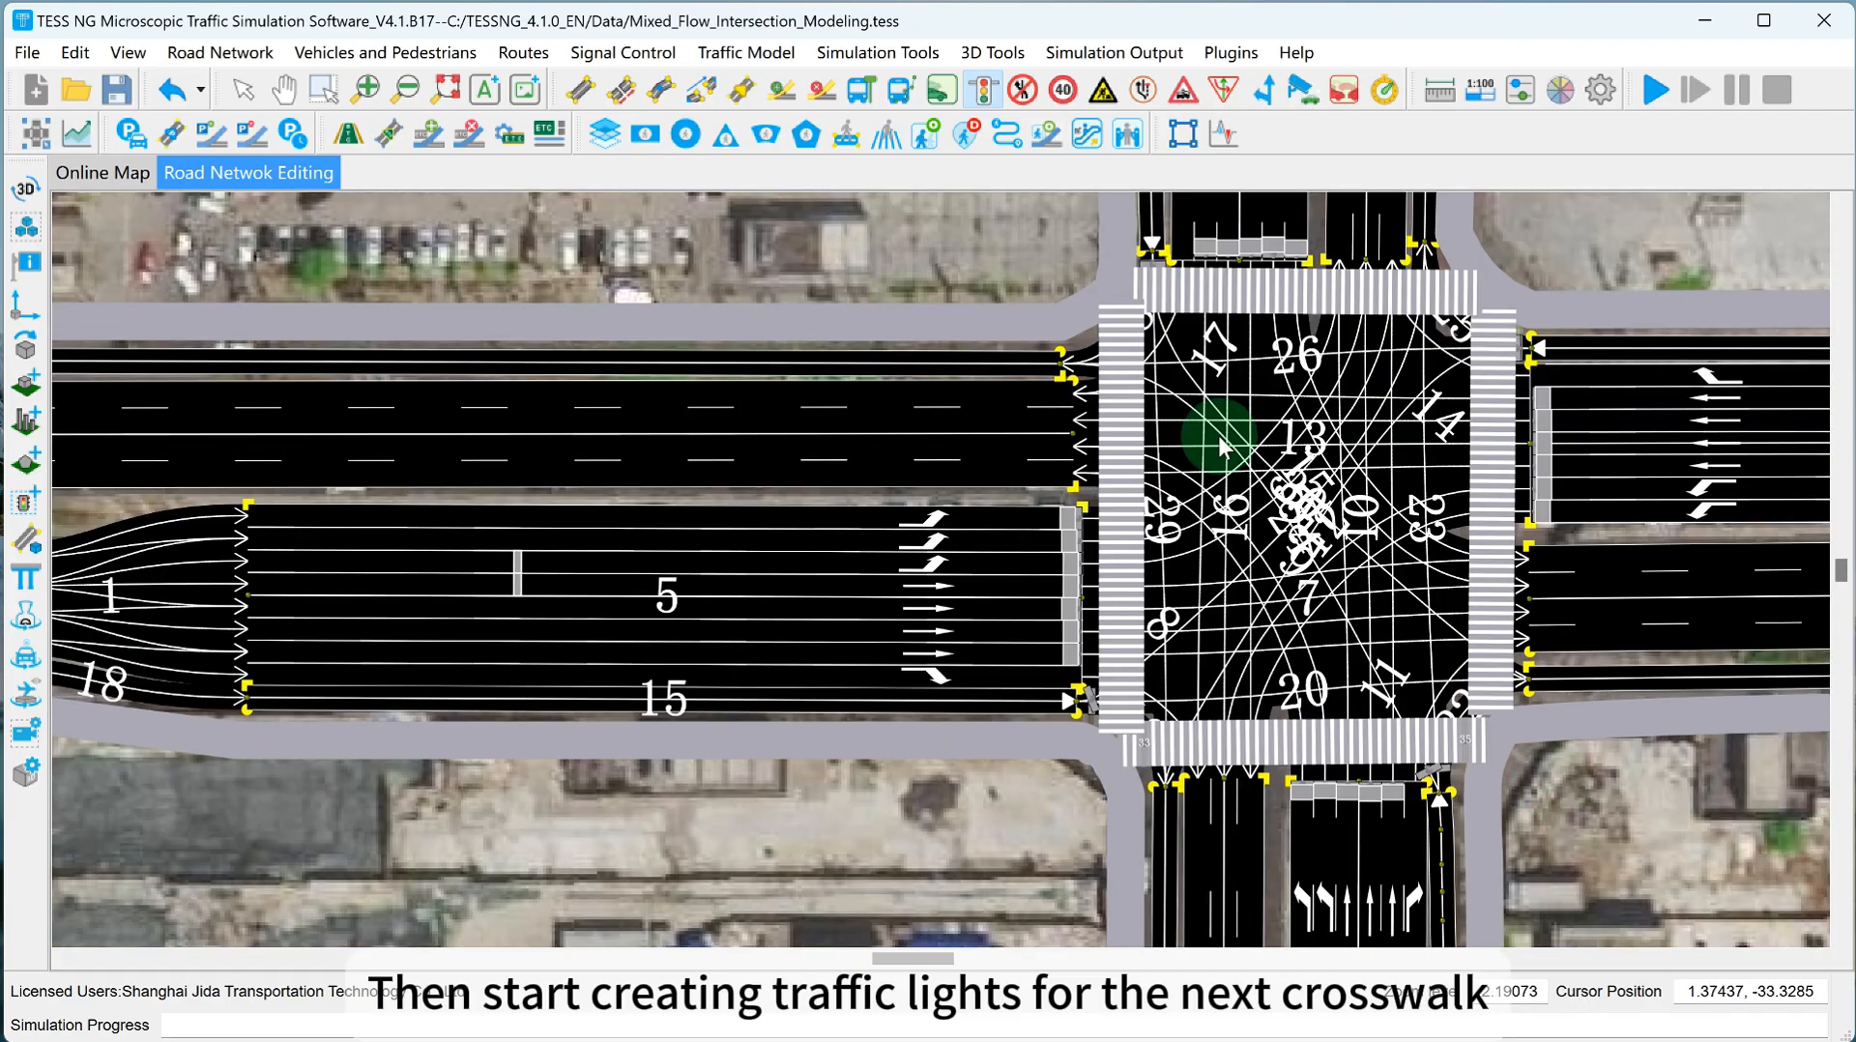
pyautogui.moveTo(843, 275); pyautogui.dragTo(623, 387)
pyautogui.scroll(1, 861, 377)
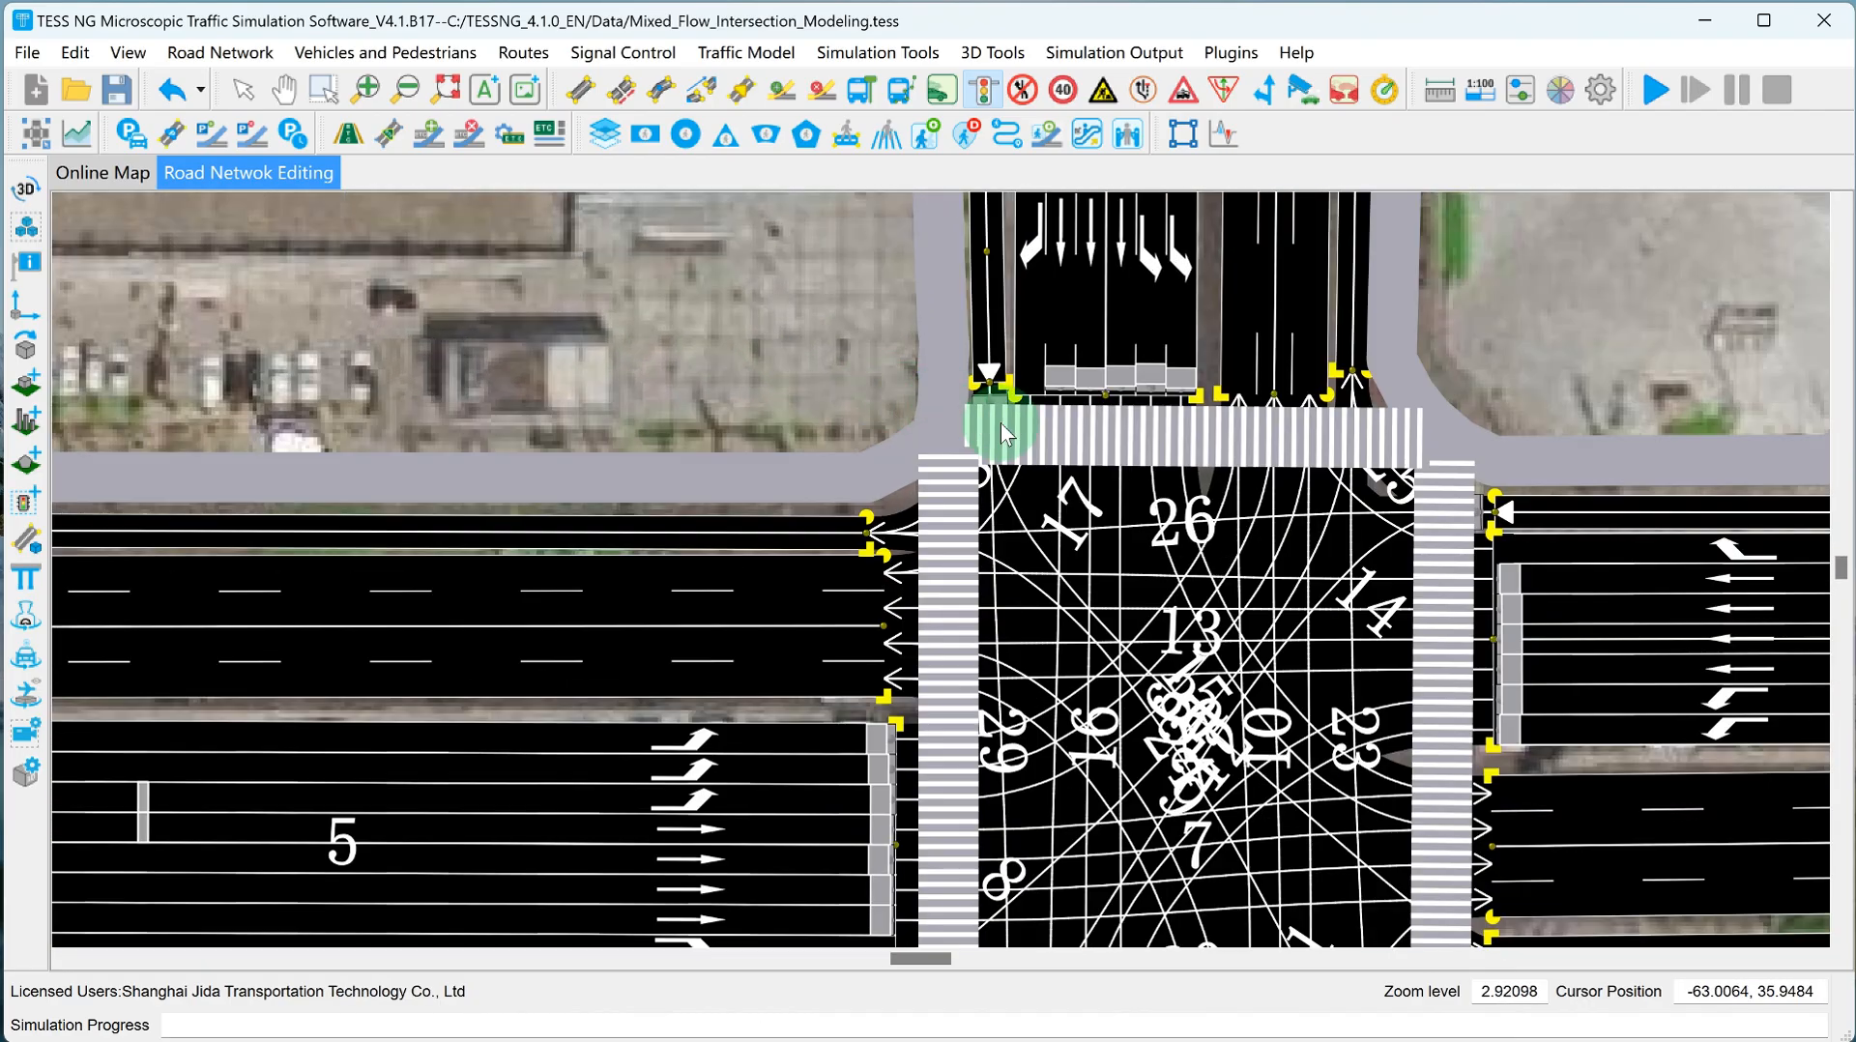
pyautogui.scroll(1, 1001, 421)
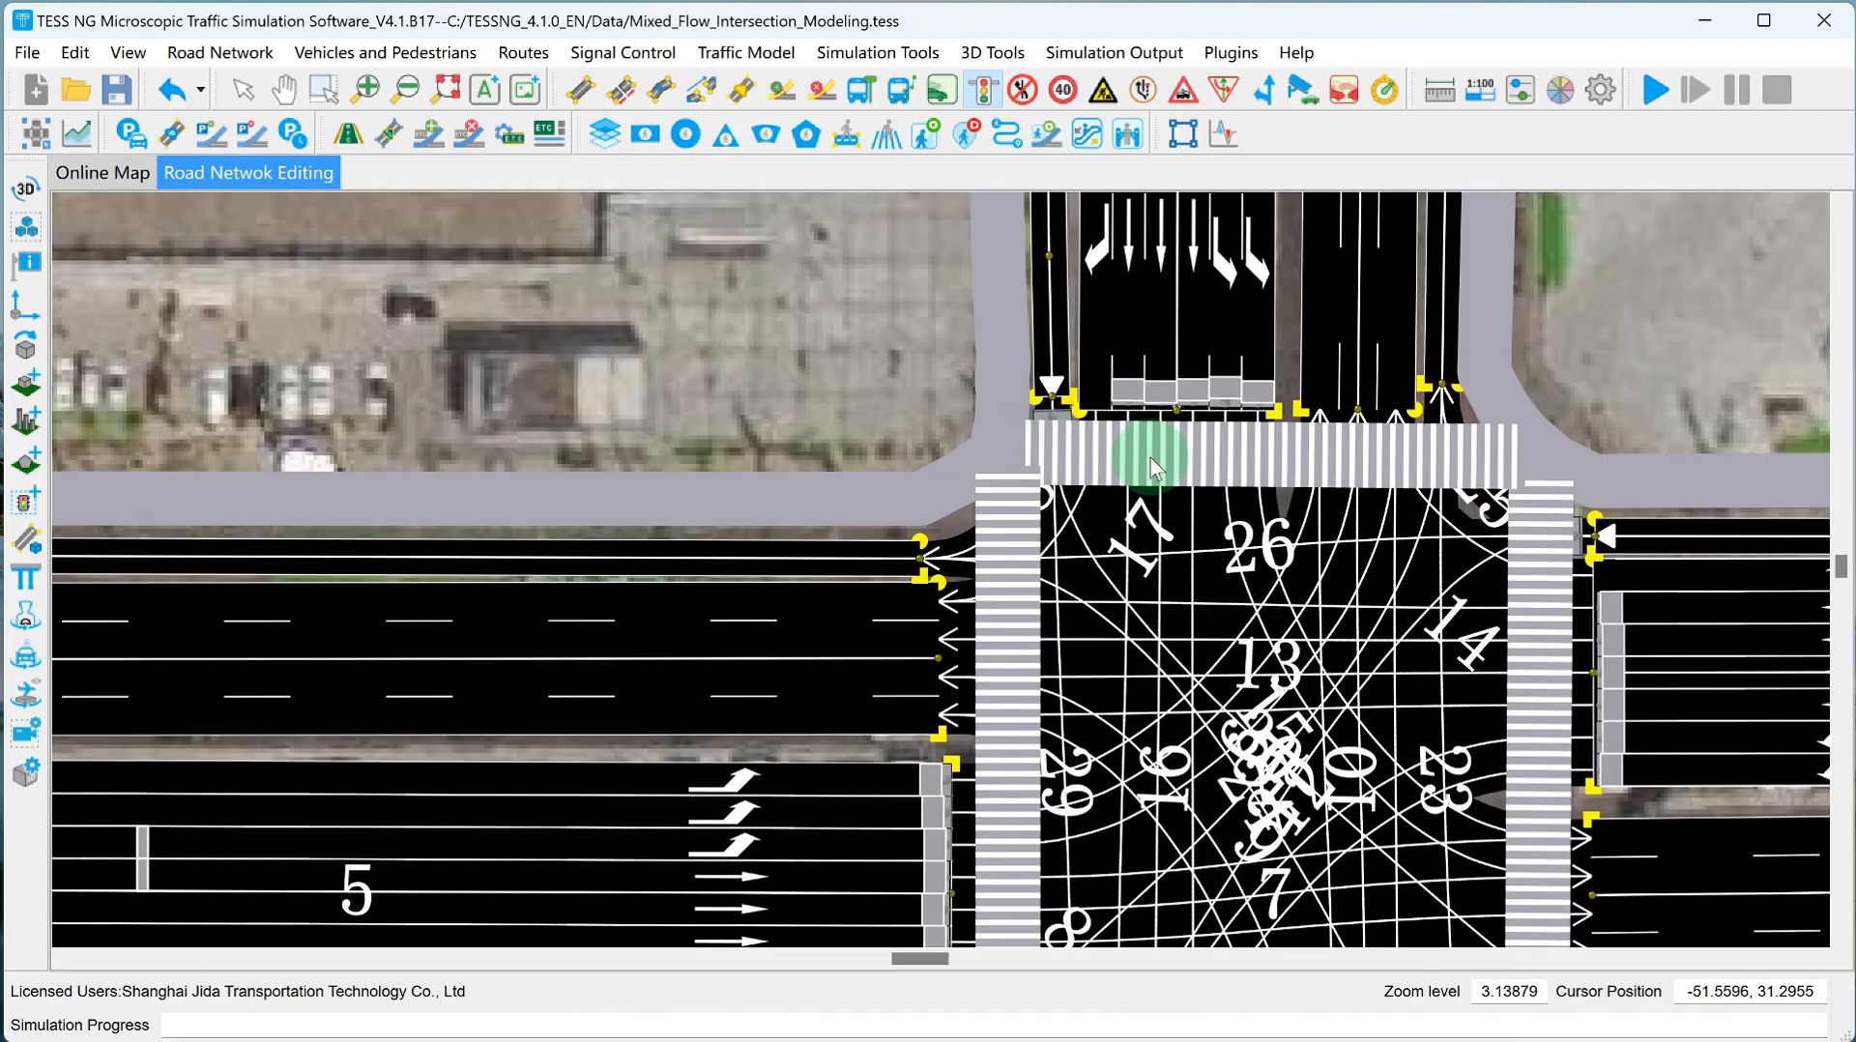
pyautogui.click(1042, 445)
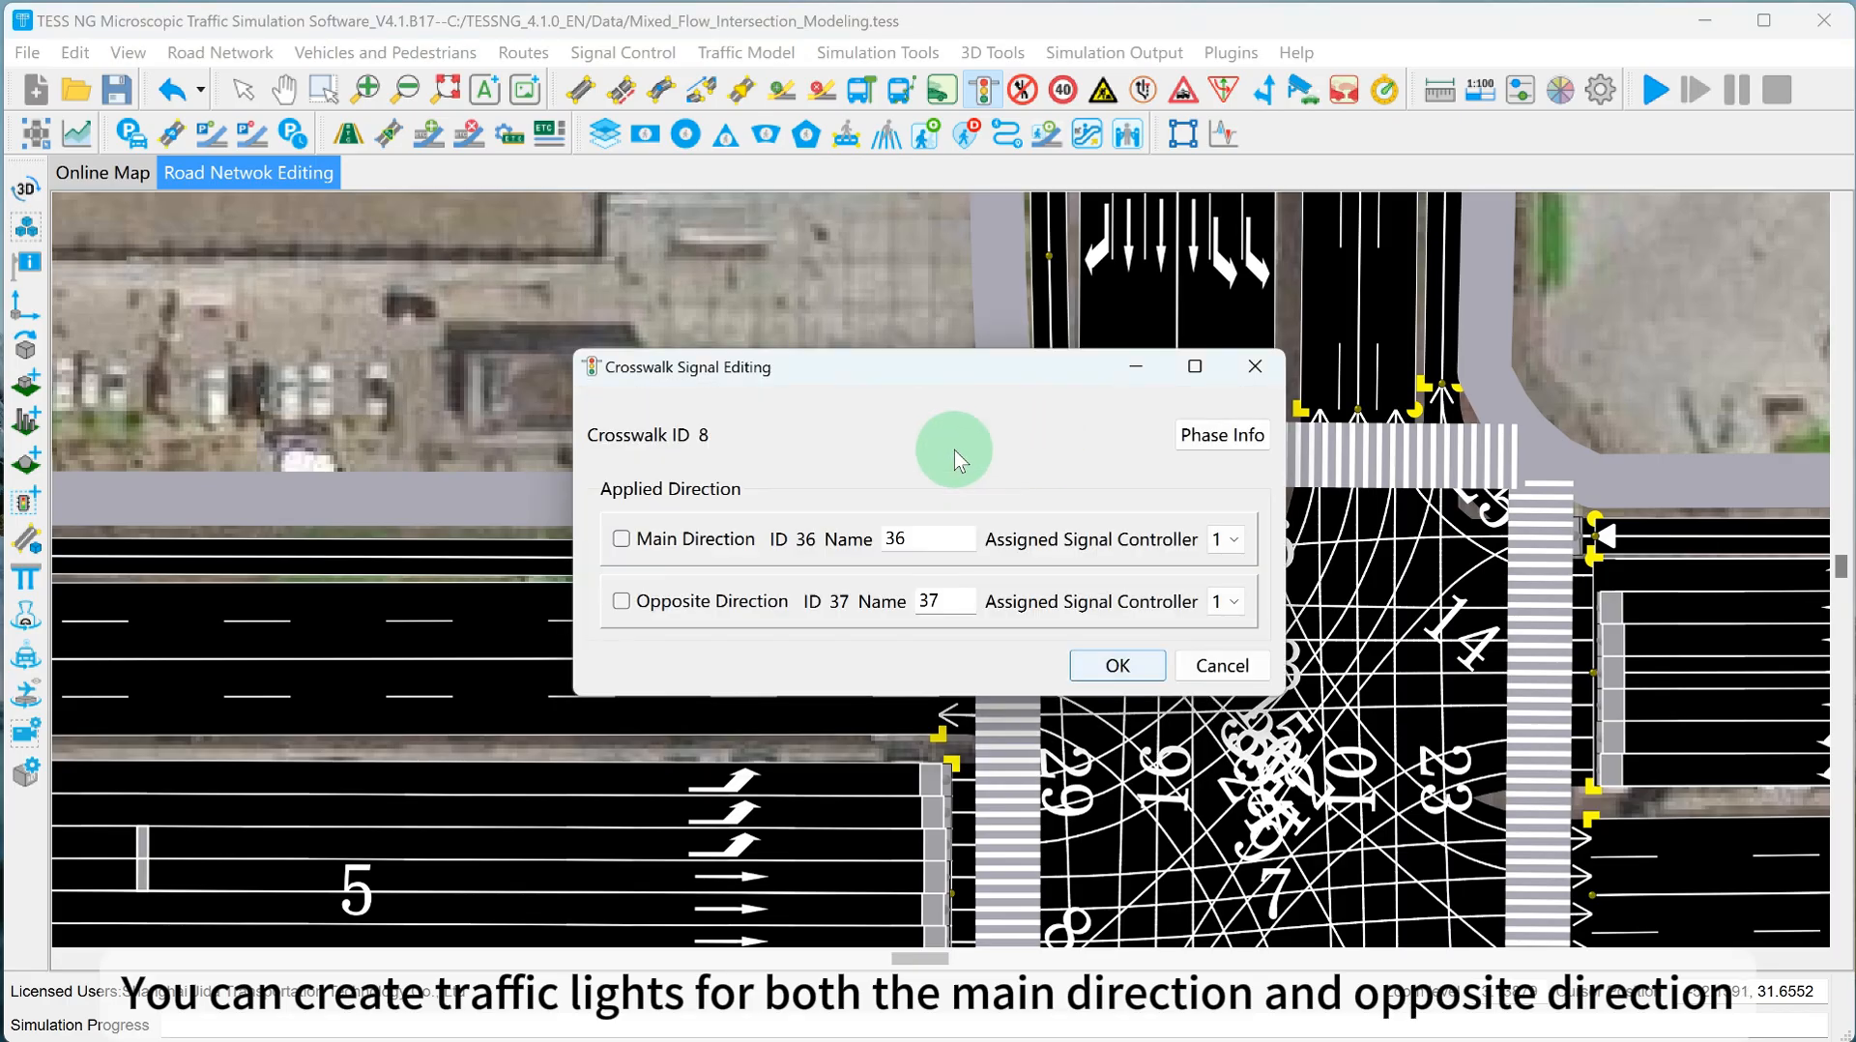
pyautogui.moveTo(965, 364); pyautogui.dragTo(536, 448)
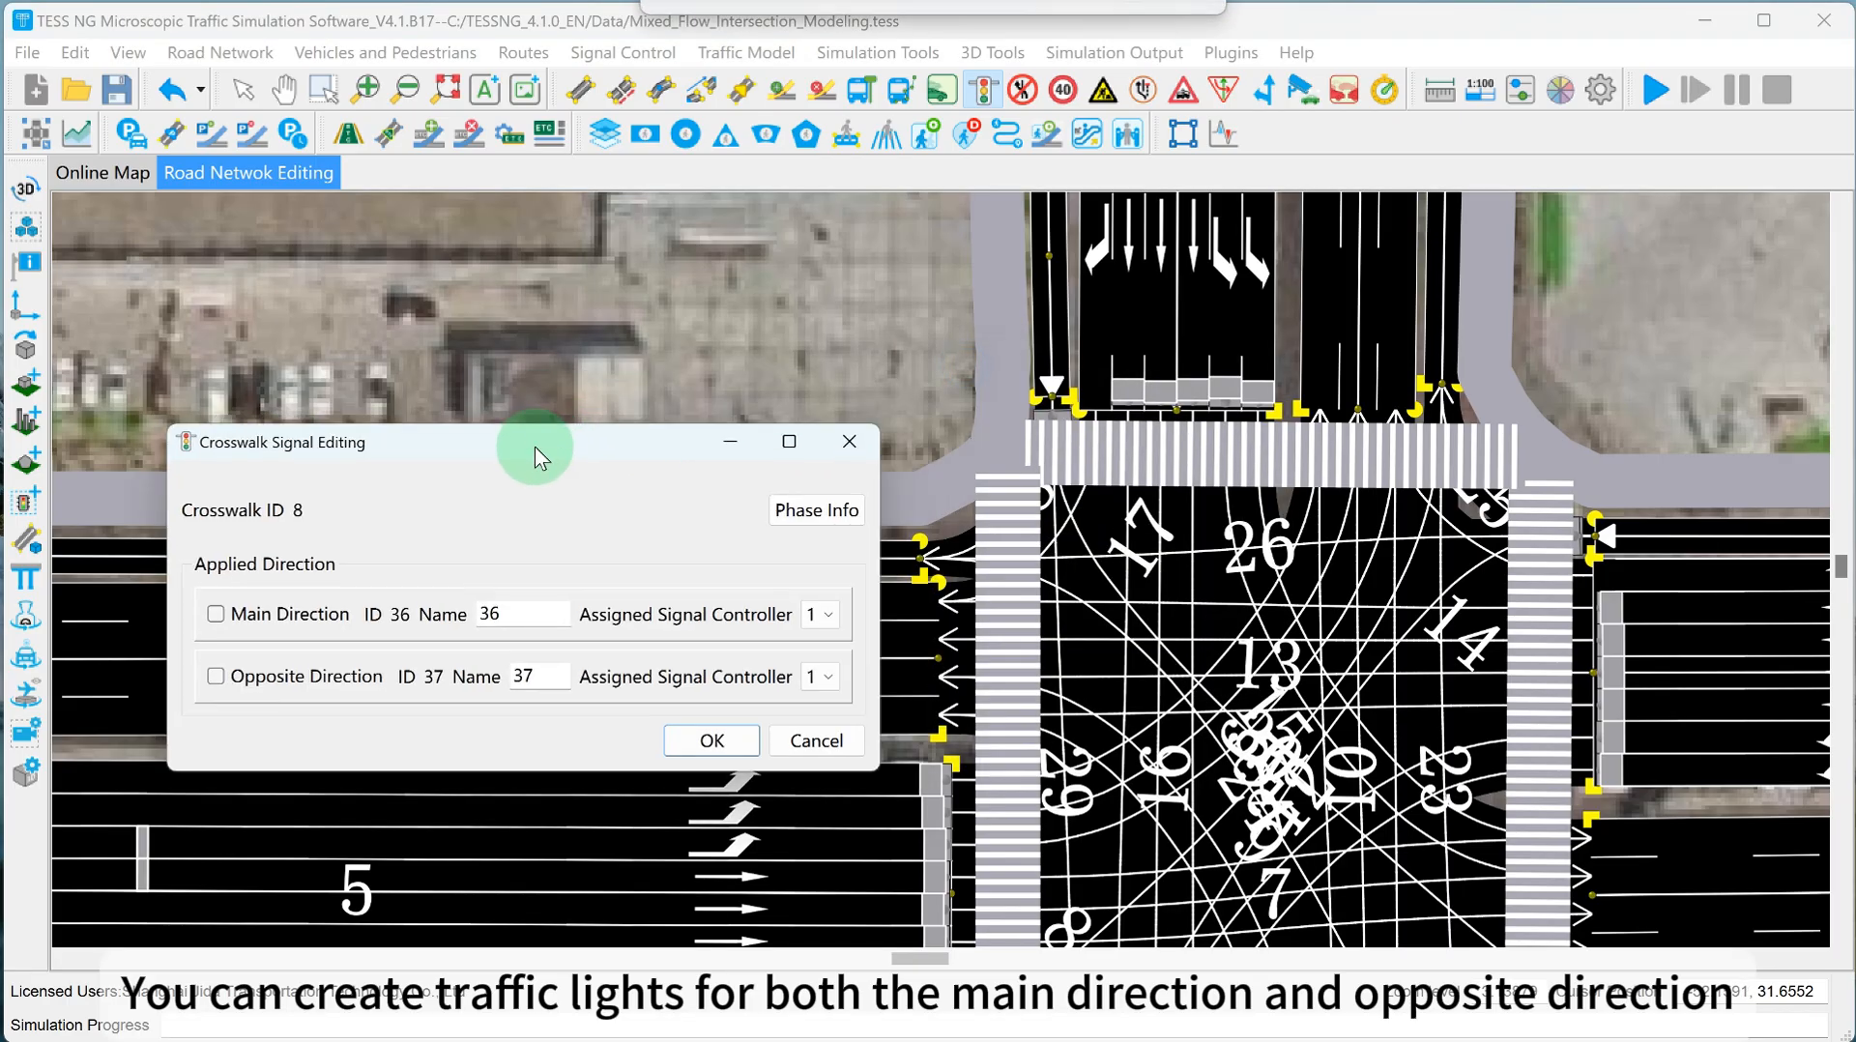
pyautogui.click(192, 620)
pyautogui.click(191, 686)
# Bind the north crosswalk's opposite-direction light to the Bicycle/PED-E-W-Go-straight phase and accept the crosswalk signals.
pyautogui.click(791, 517)
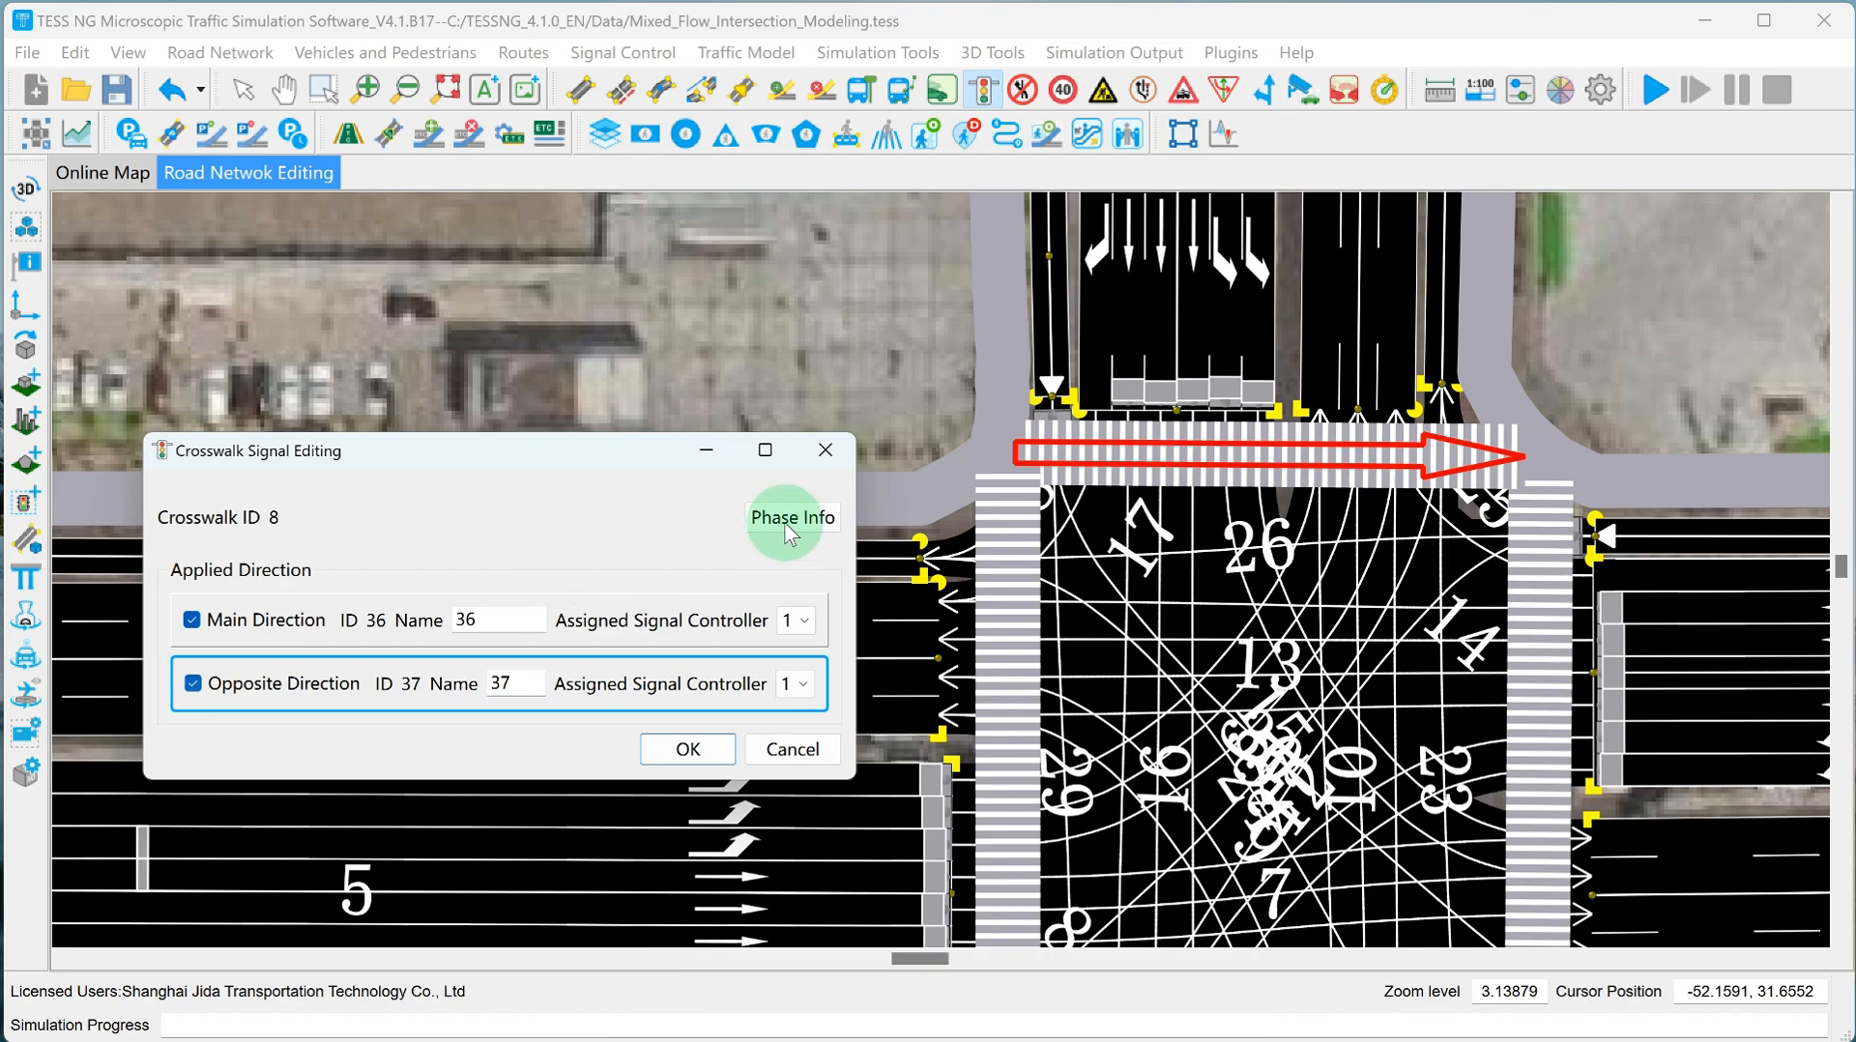
pyautogui.click(921, 569)
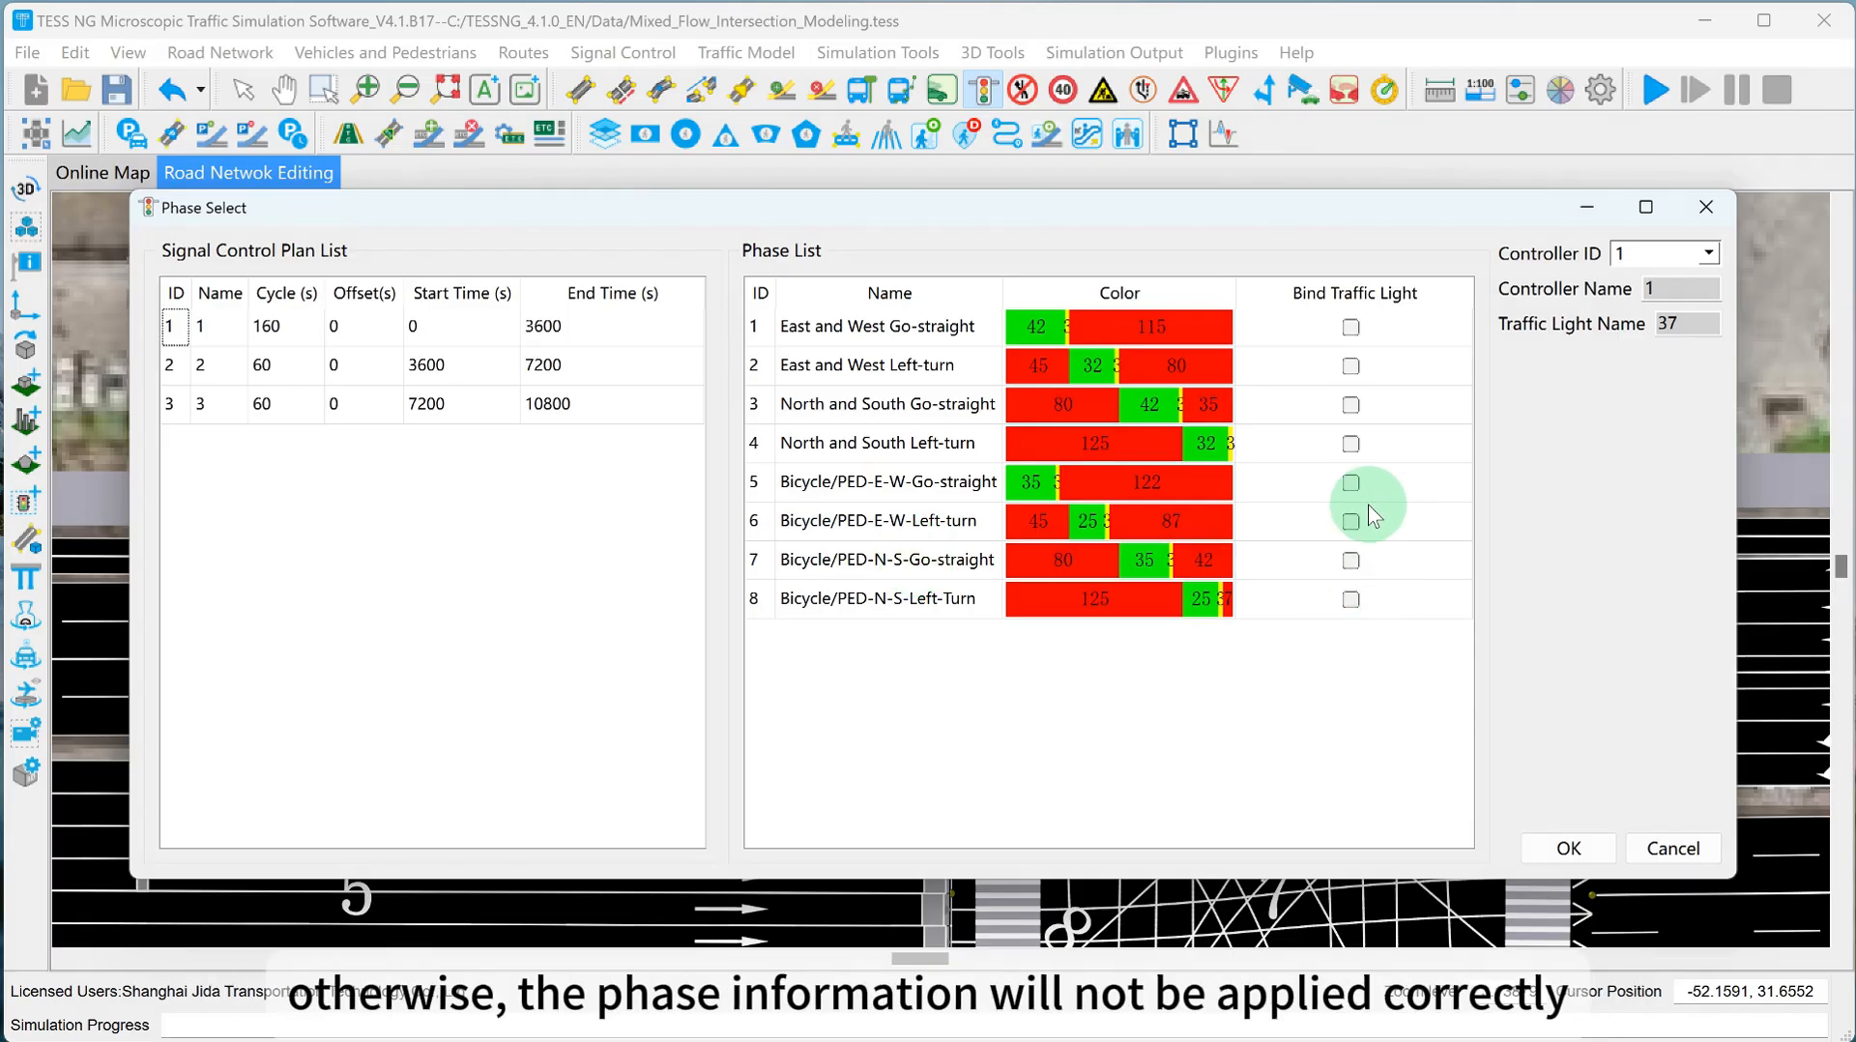
pyautogui.click(1350, 483)
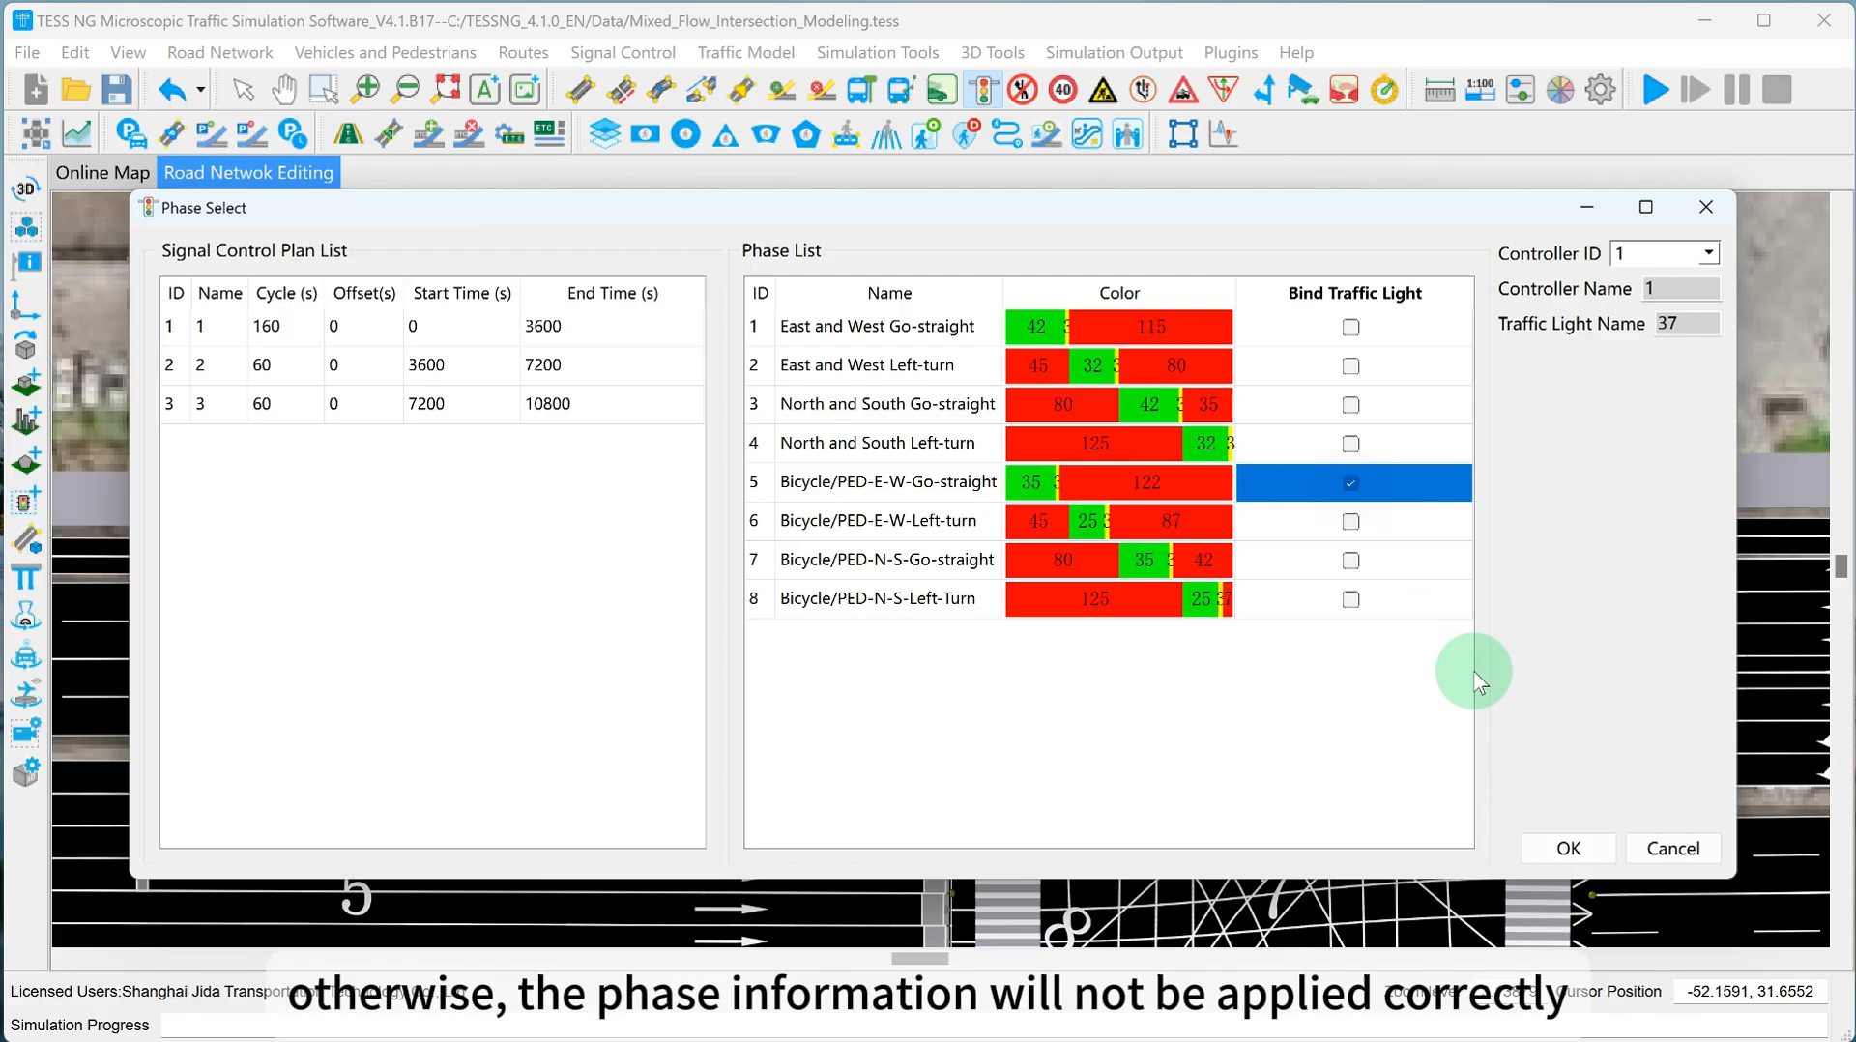
pyautogui.click(1566, 848)
pyautogui.click(688, 748)
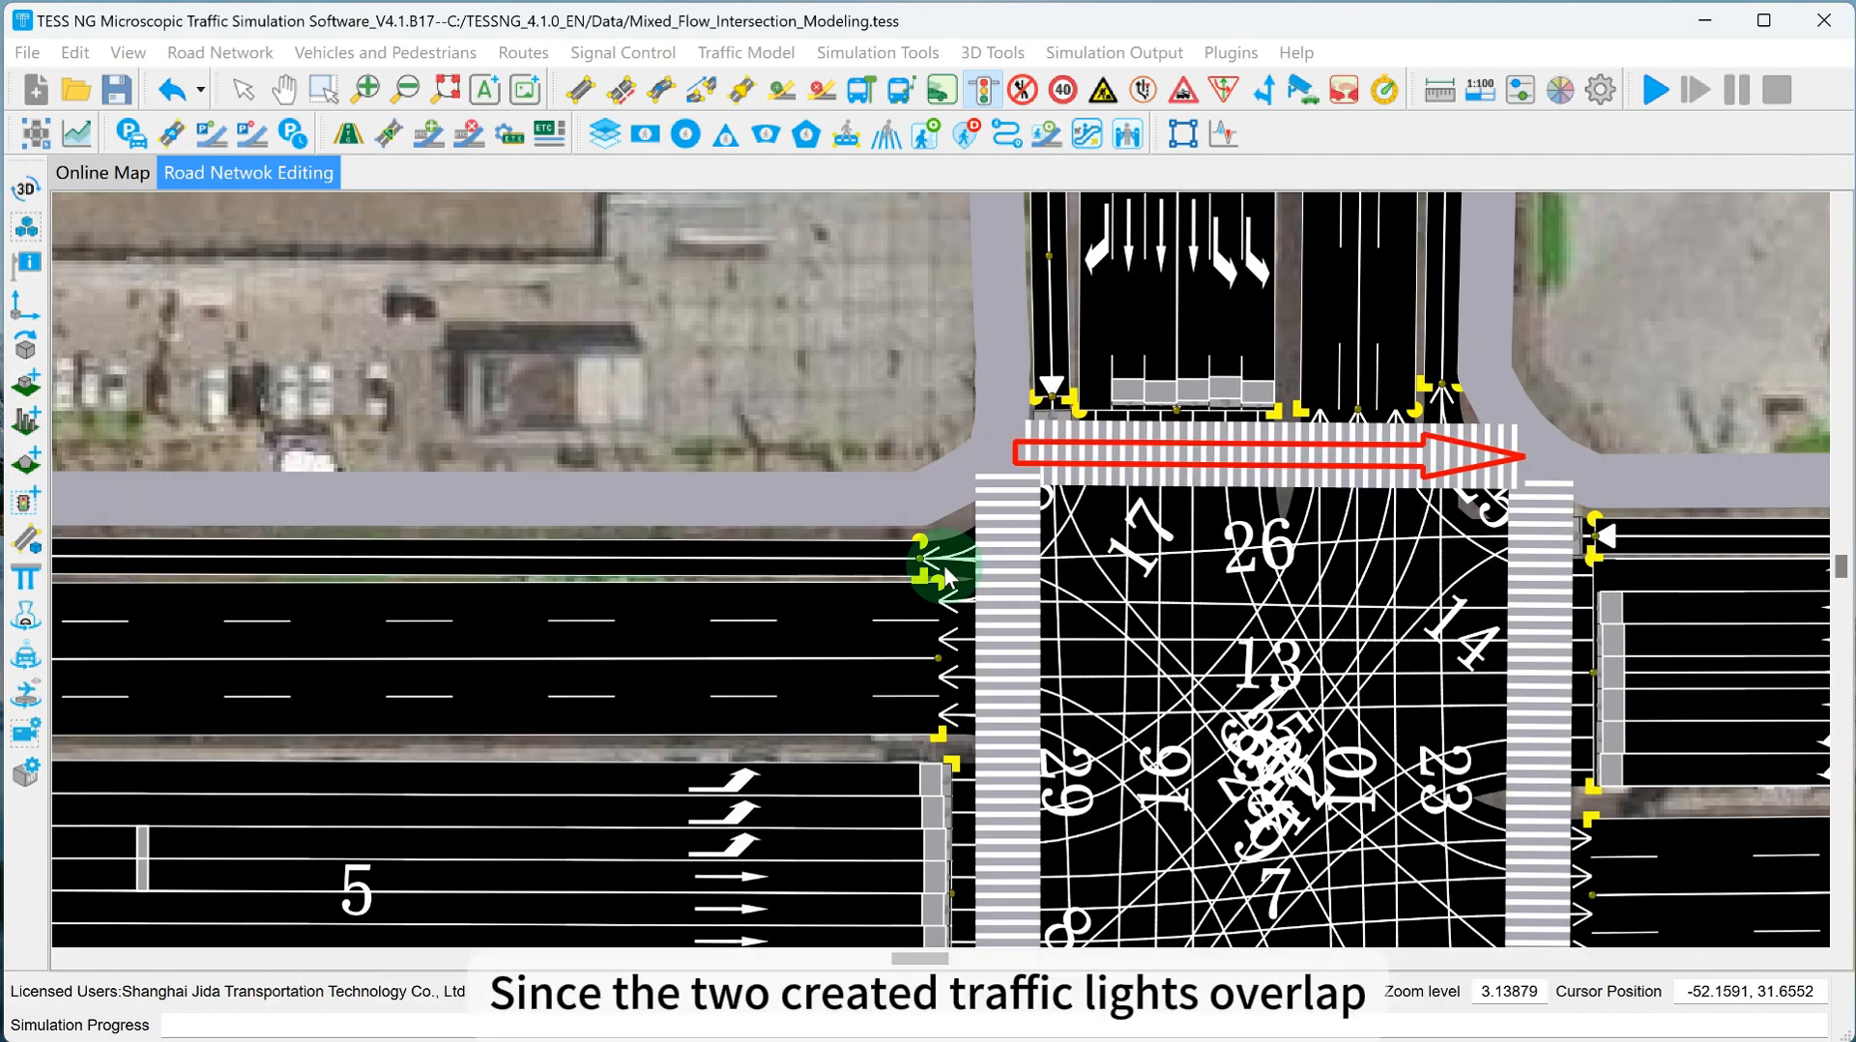
# Separate the north crosswalk's two overlapping pedestrian lights, placing light 36 at the east end and light 37 at the west end.
pyautogui.click(1046, 454)
pyautogui.doubleClick(1047, 455)
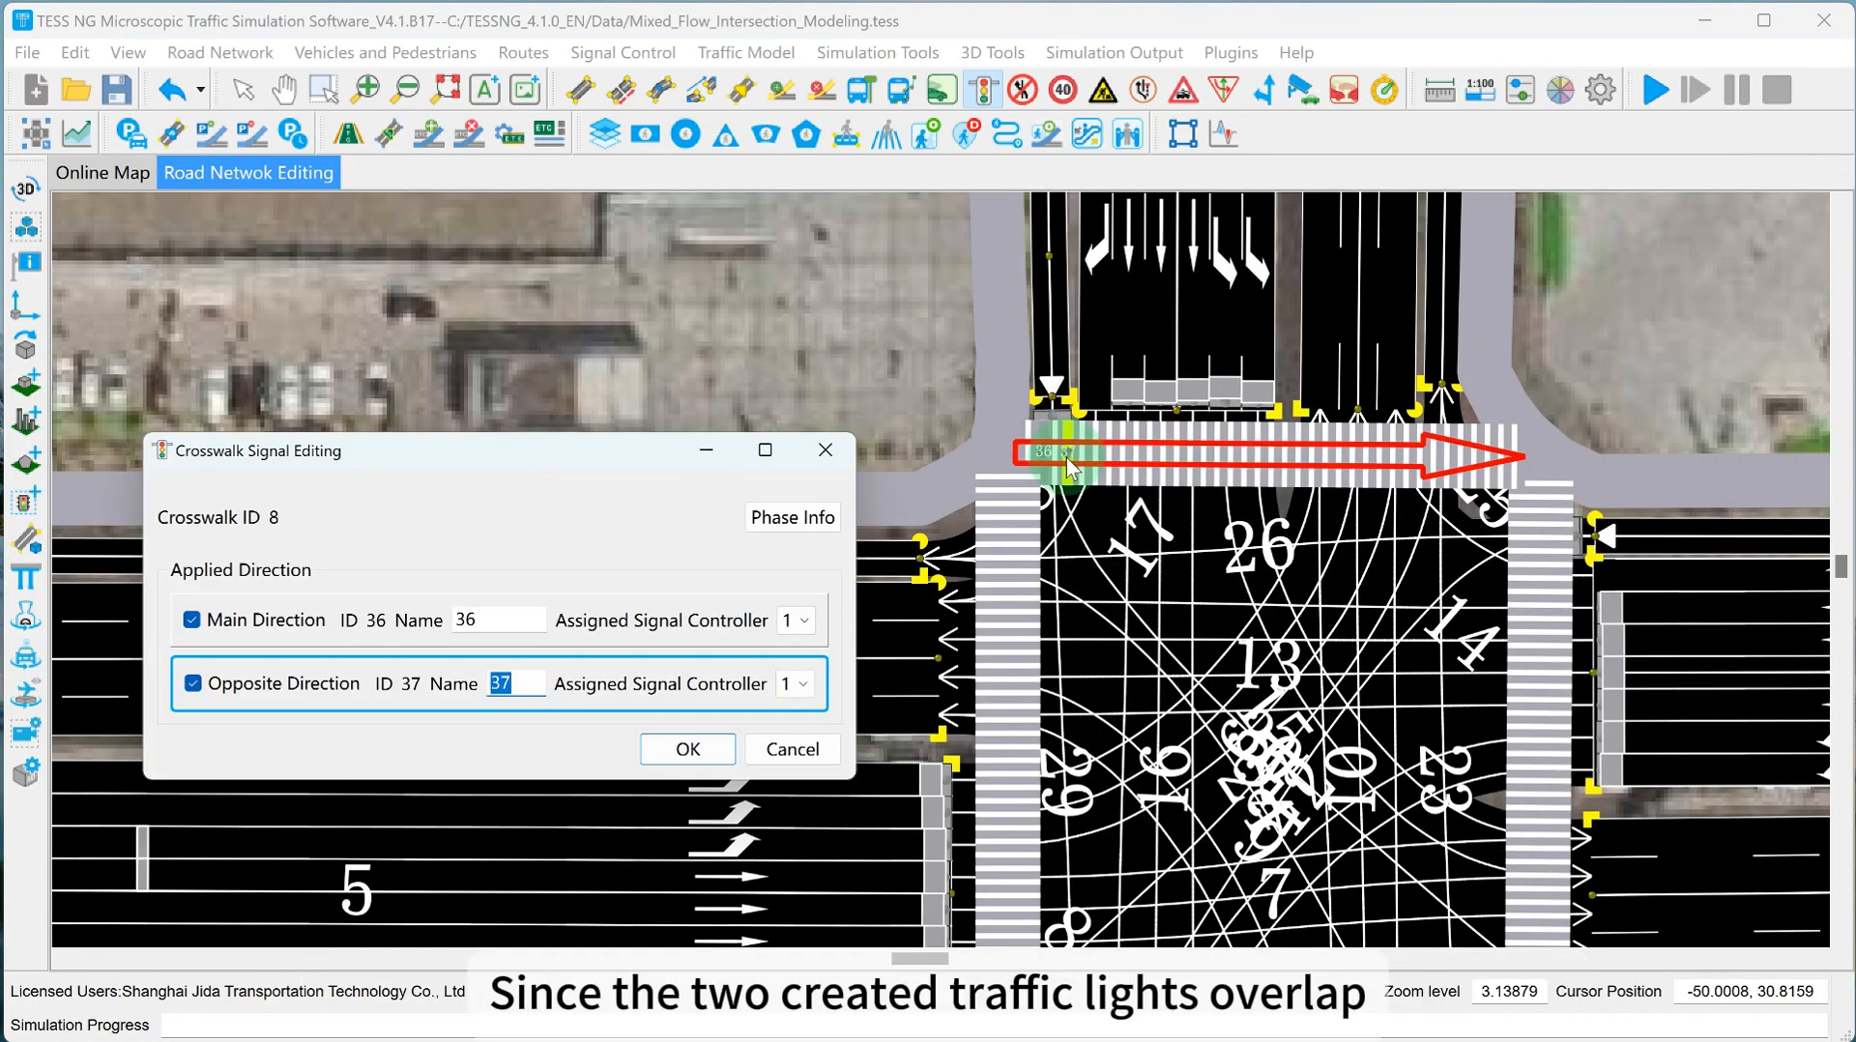
pyautogui.click(788, 674)
pyautogui.click(685, 752)
pyautogui.click(1030, 427)
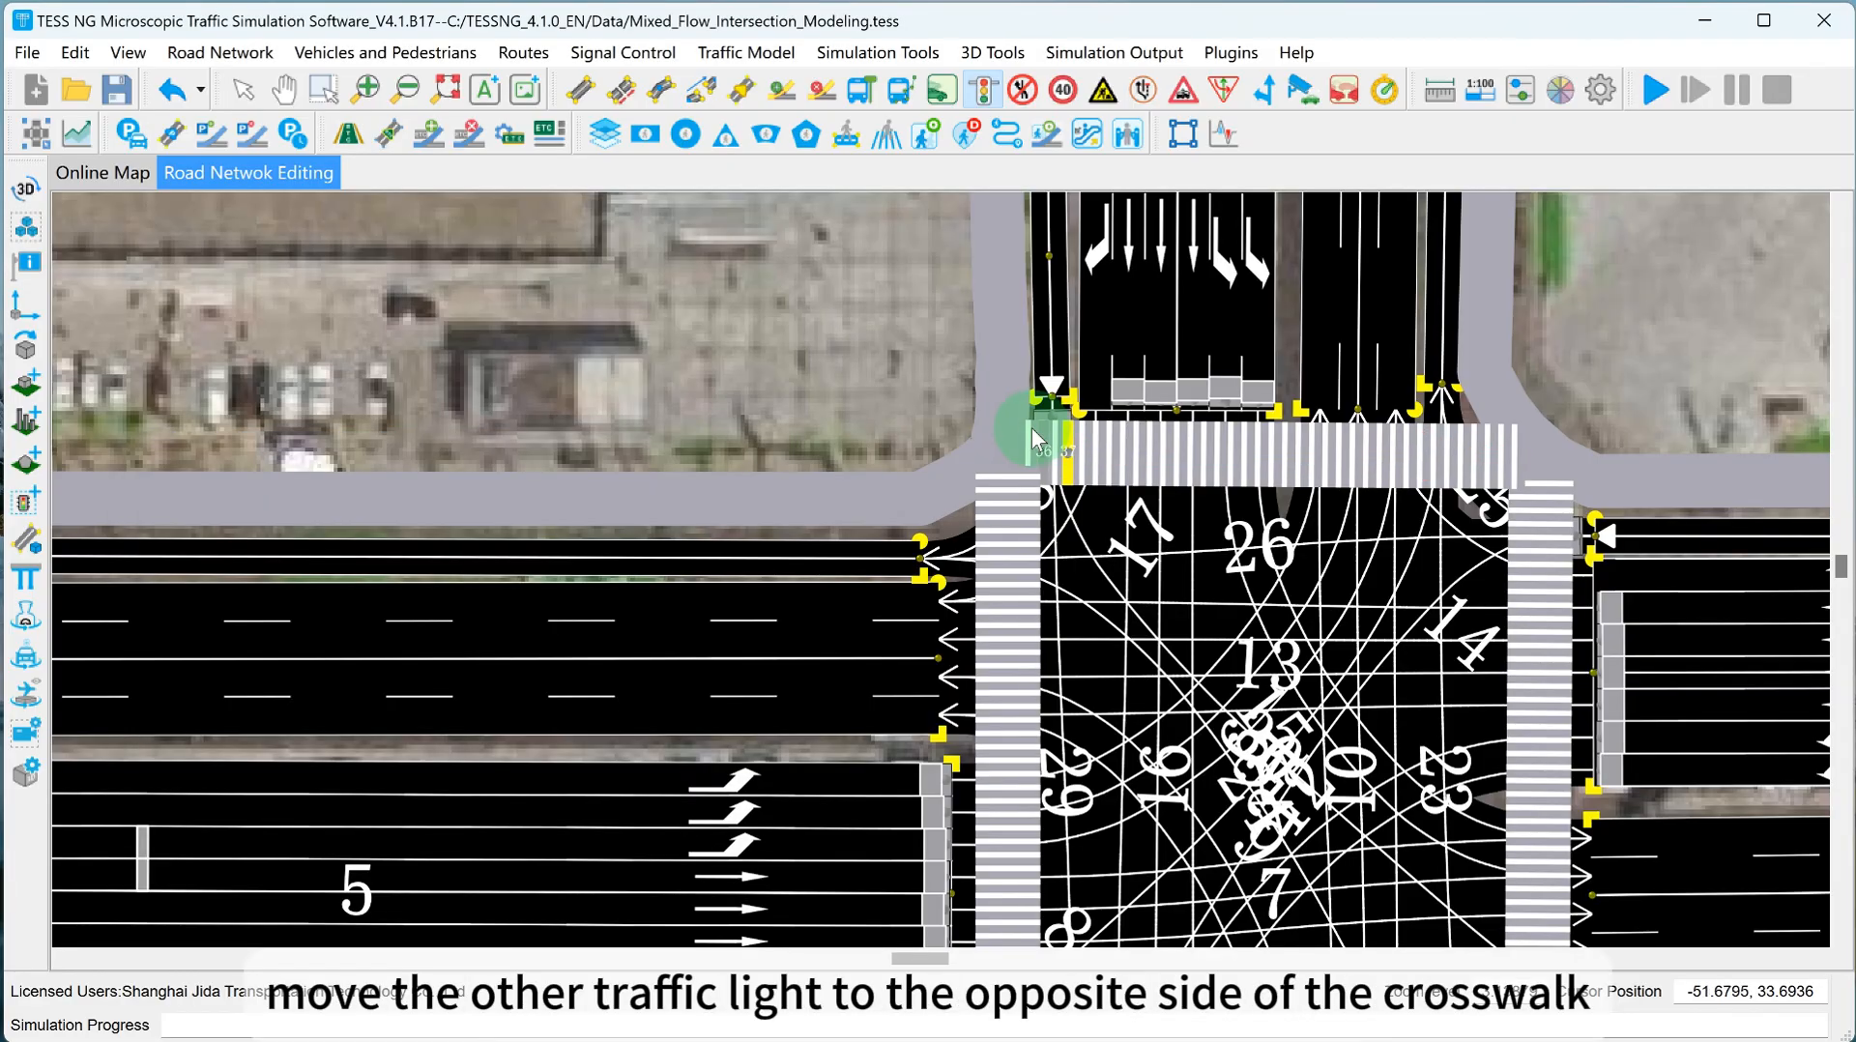
pyautogui.moveTo(1476, 452); pyautogui.dragTo(1069, 466)
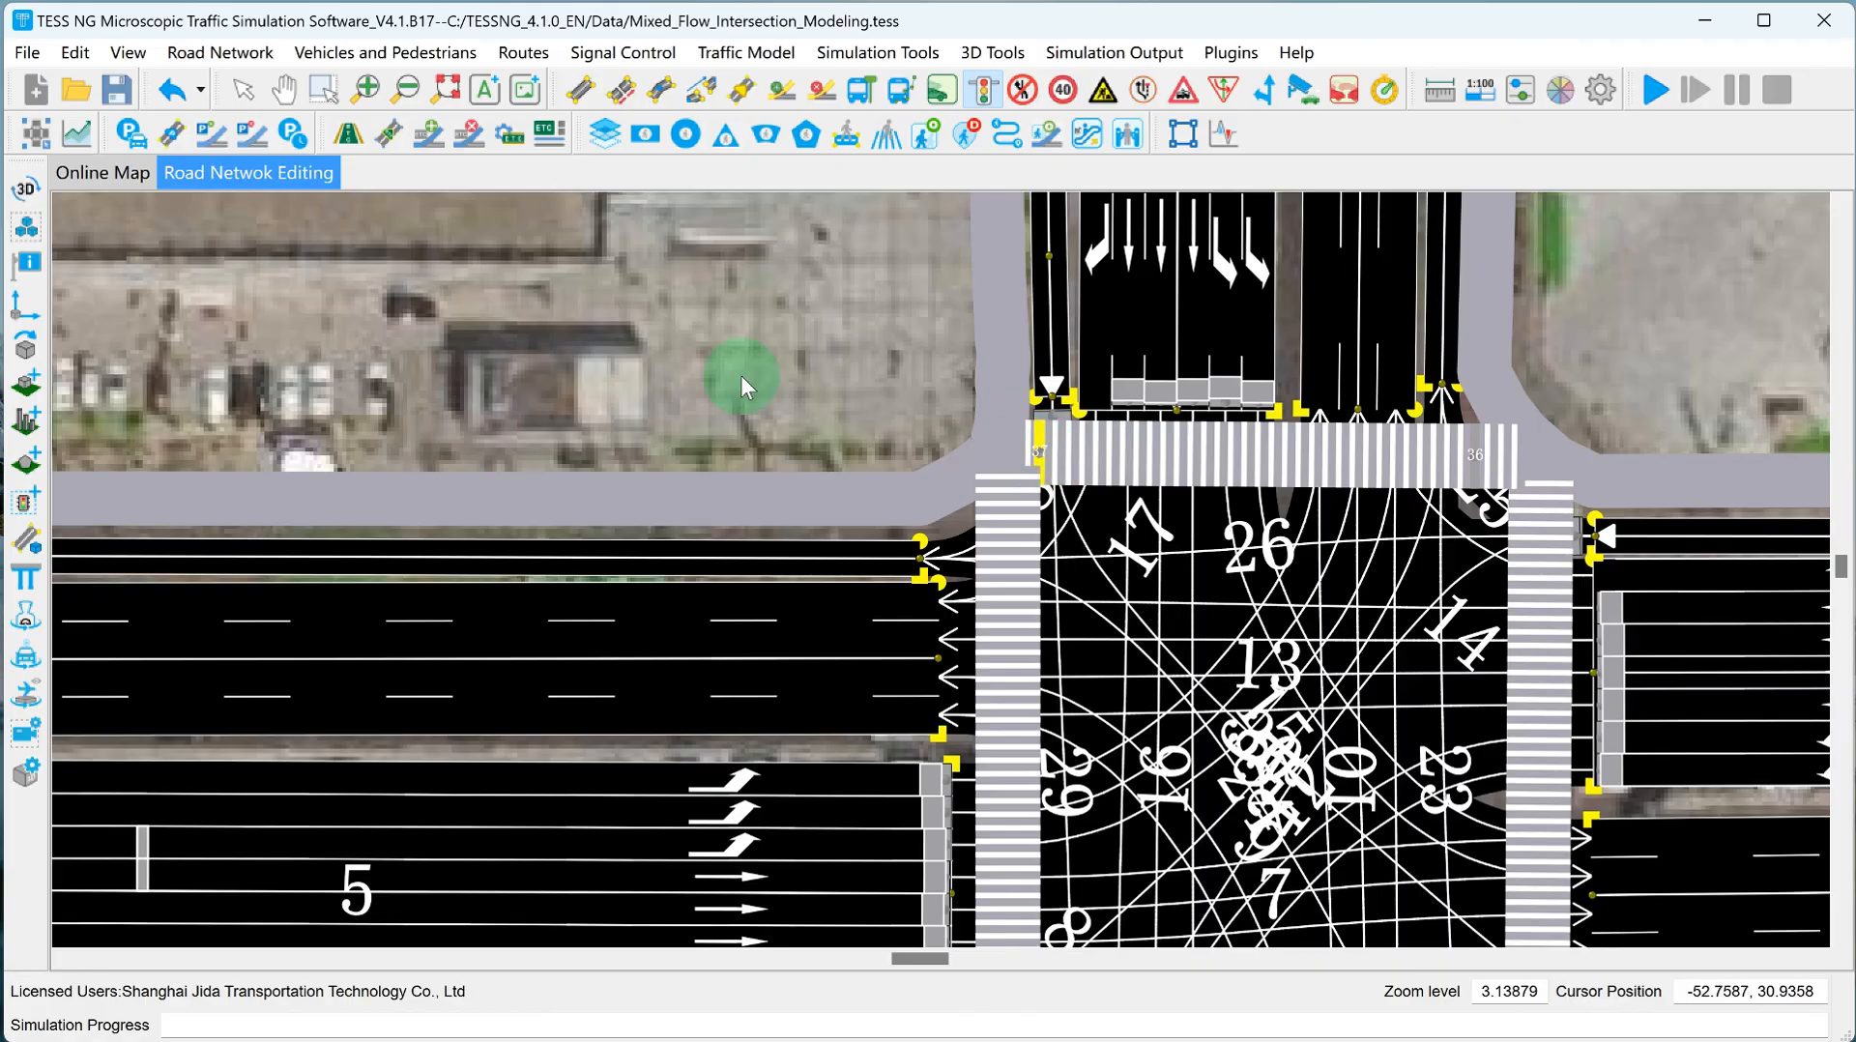
# Set up pedestrian lights for both the main and opposite directions at the north end of the west crosswalk.
pyautogui.moveTo(674, 335); pyautogui.dragTo(522, 270)
pyautogui.scroll(-3, 612, 303)
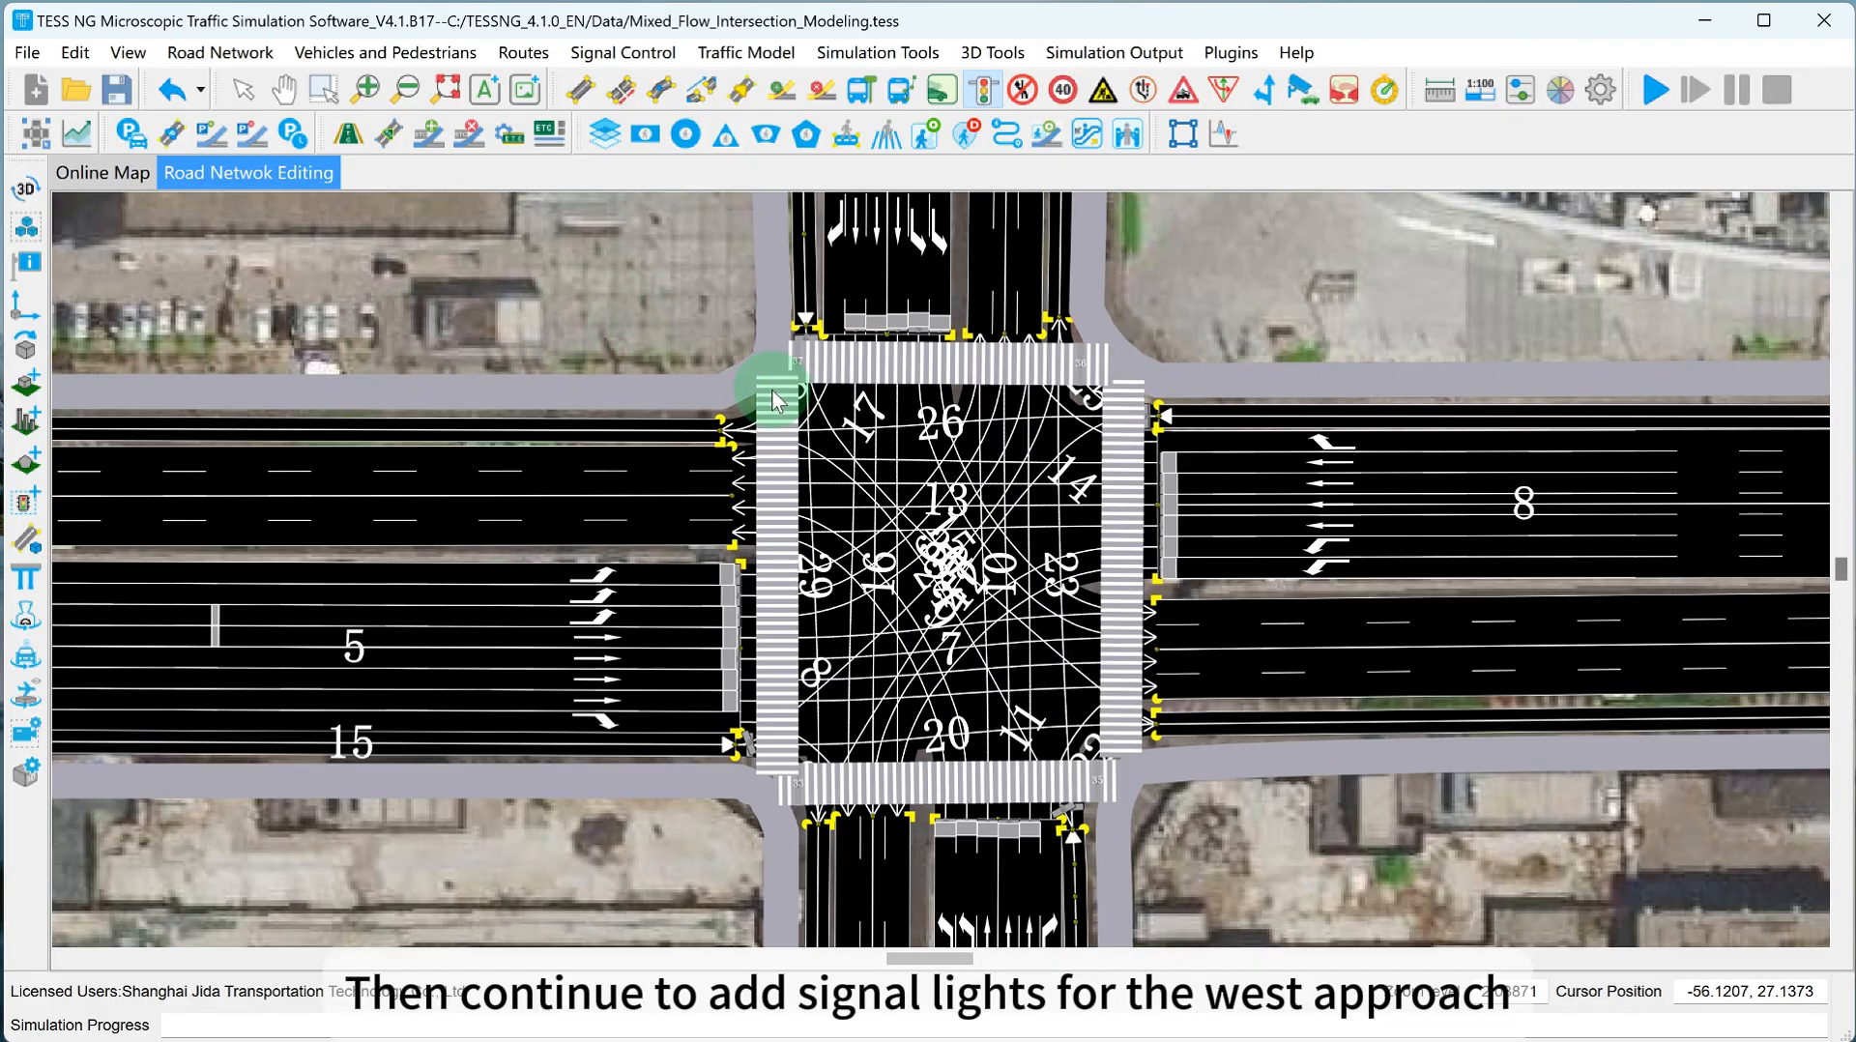
pyautogui.click(771, 389)
pyautogui.click(192, 619)
pyautogui.click(192, 683)
# Bind the west crosswalk's opposite-direction light to the Bicycle/PED-N-S-Go-straight phase and accept the crosswalk signals.
pyautogui.click(550, 450)
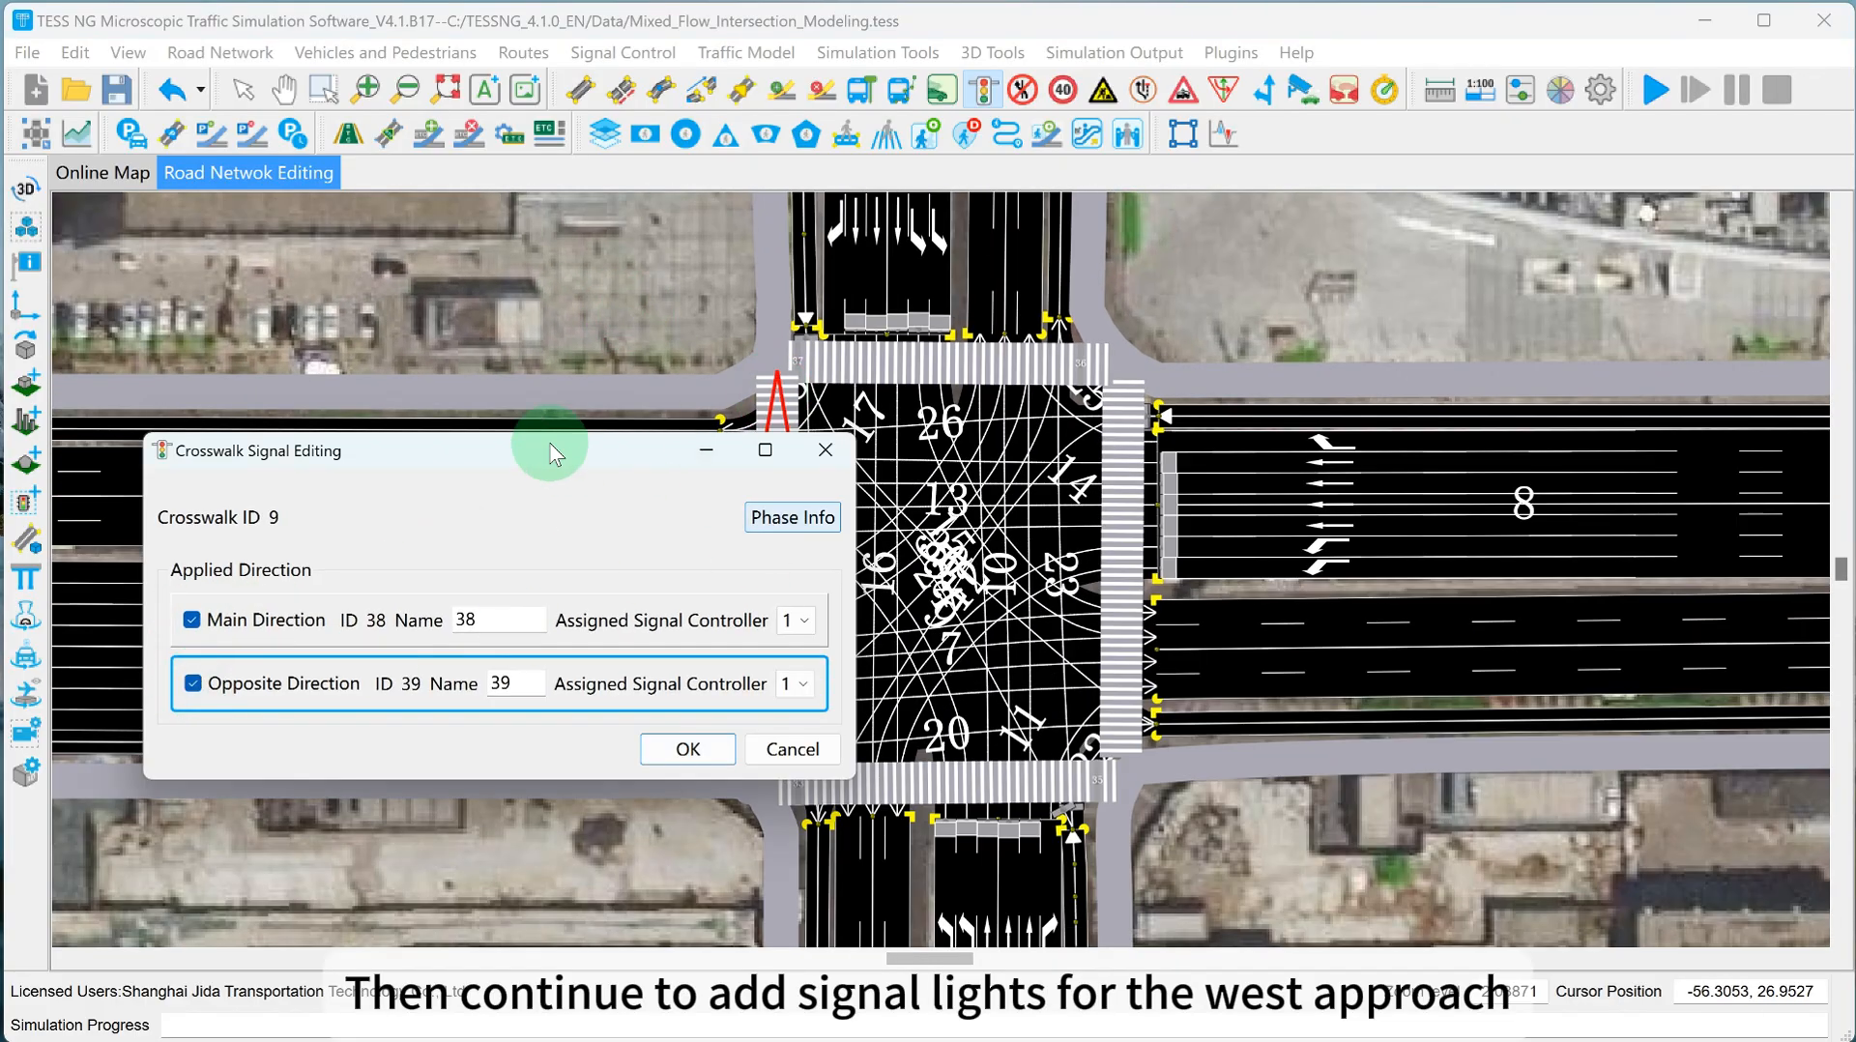
pyautogui.moveTo(550, 450); pyautogui.dragTo(1295, 464)
pyautogui.click(1516, 541)
pyautogui.click(1350, 561)
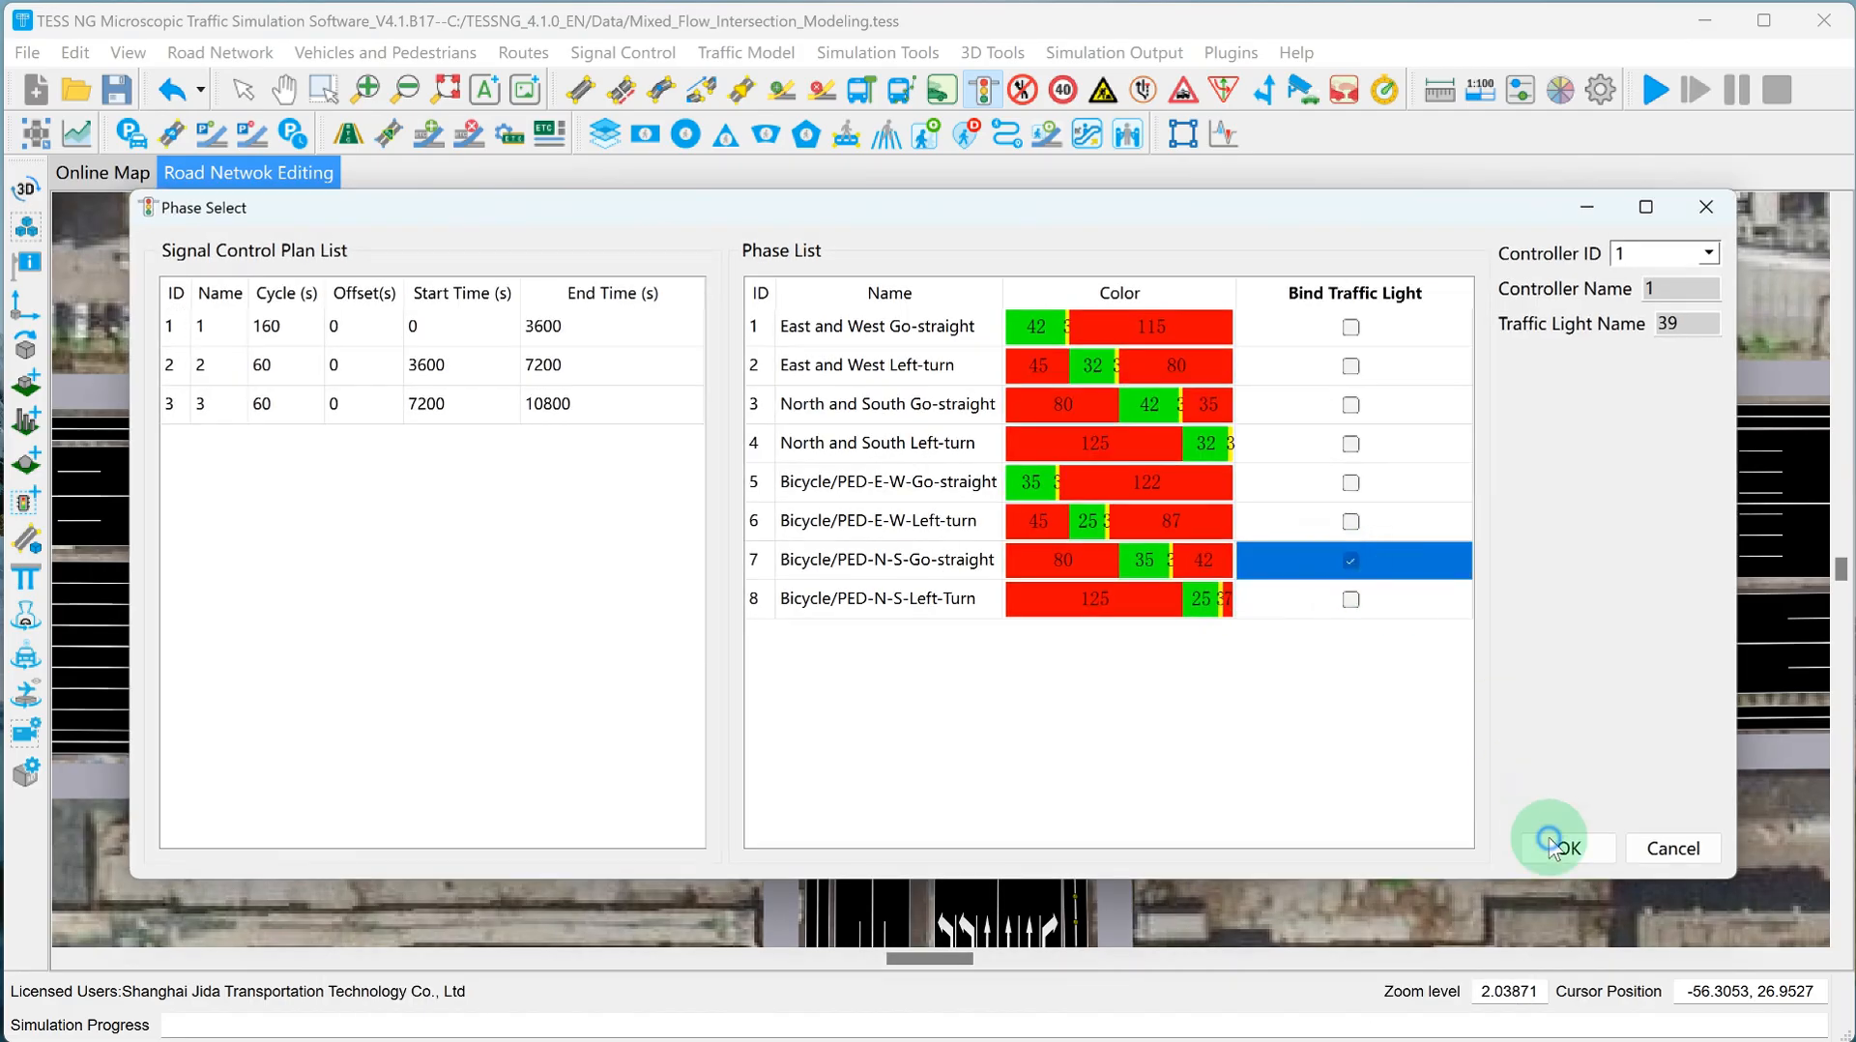
pyautogui.click(1551, 848)
pyautogui.click(1443, 764)
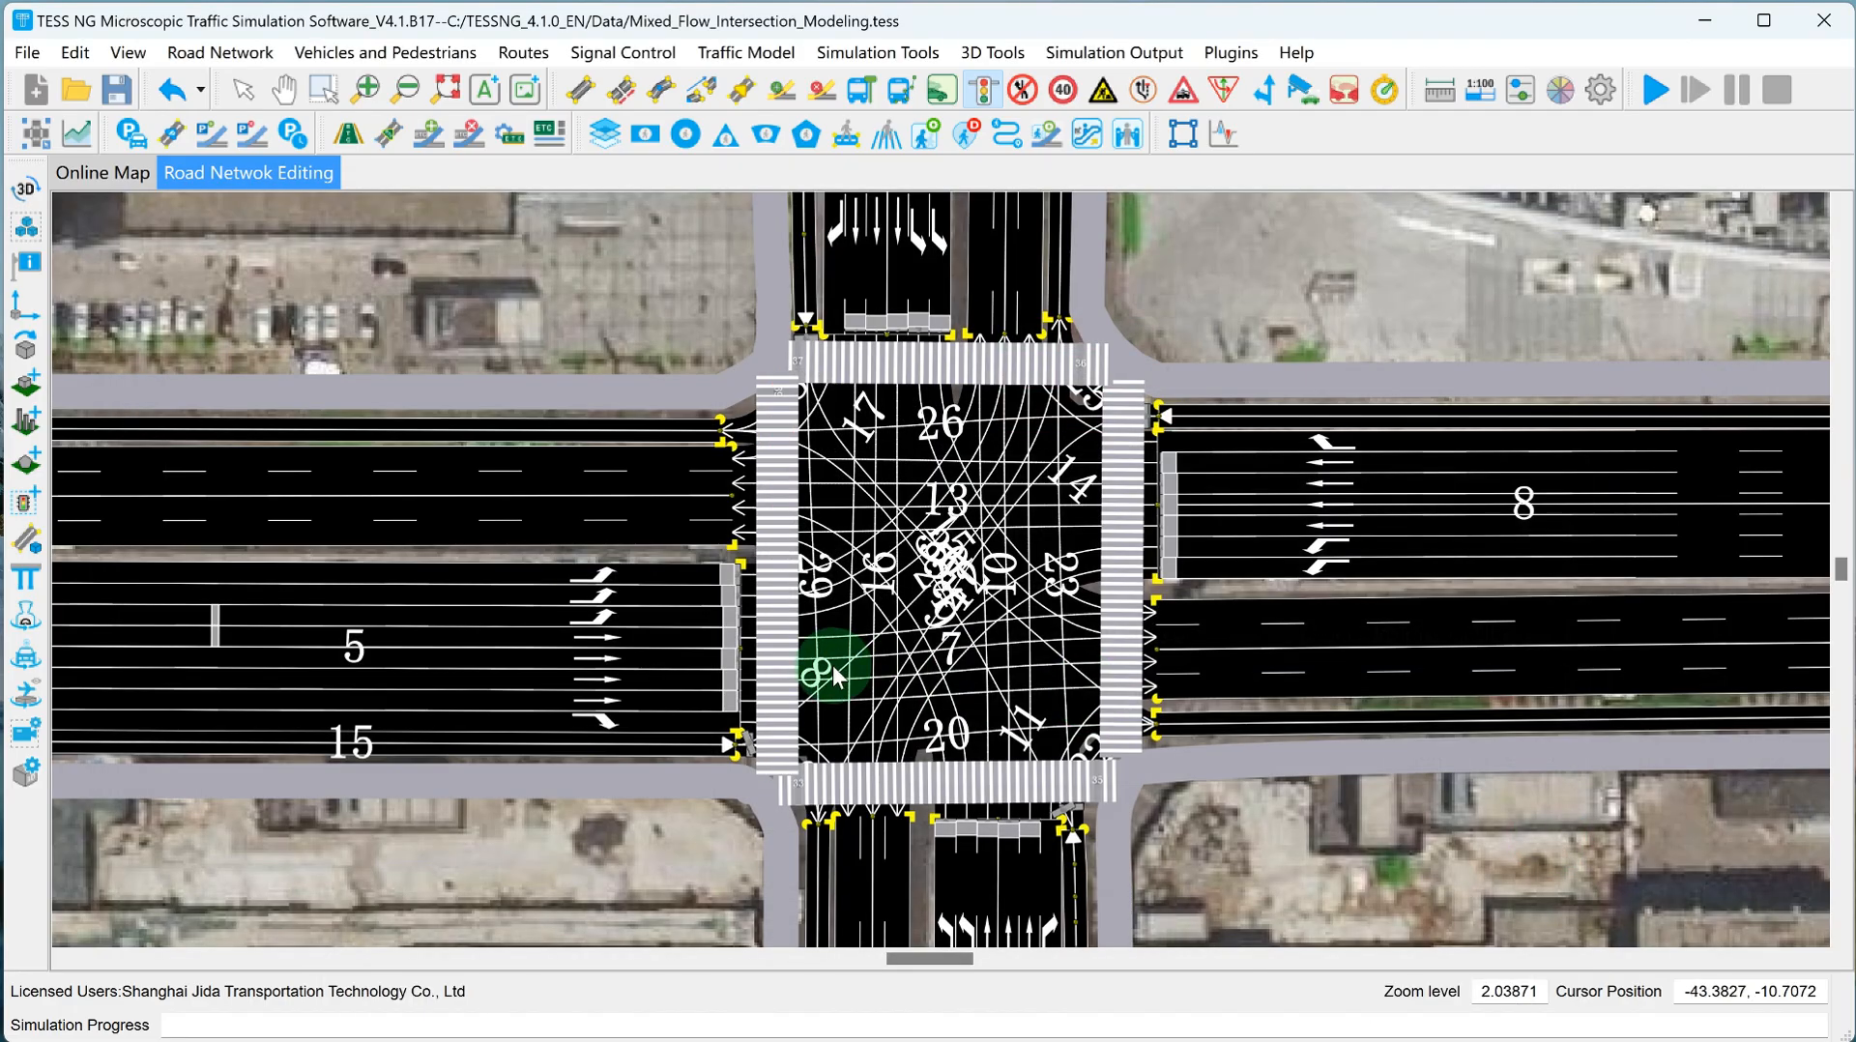
pyautogui.click(785, 401)
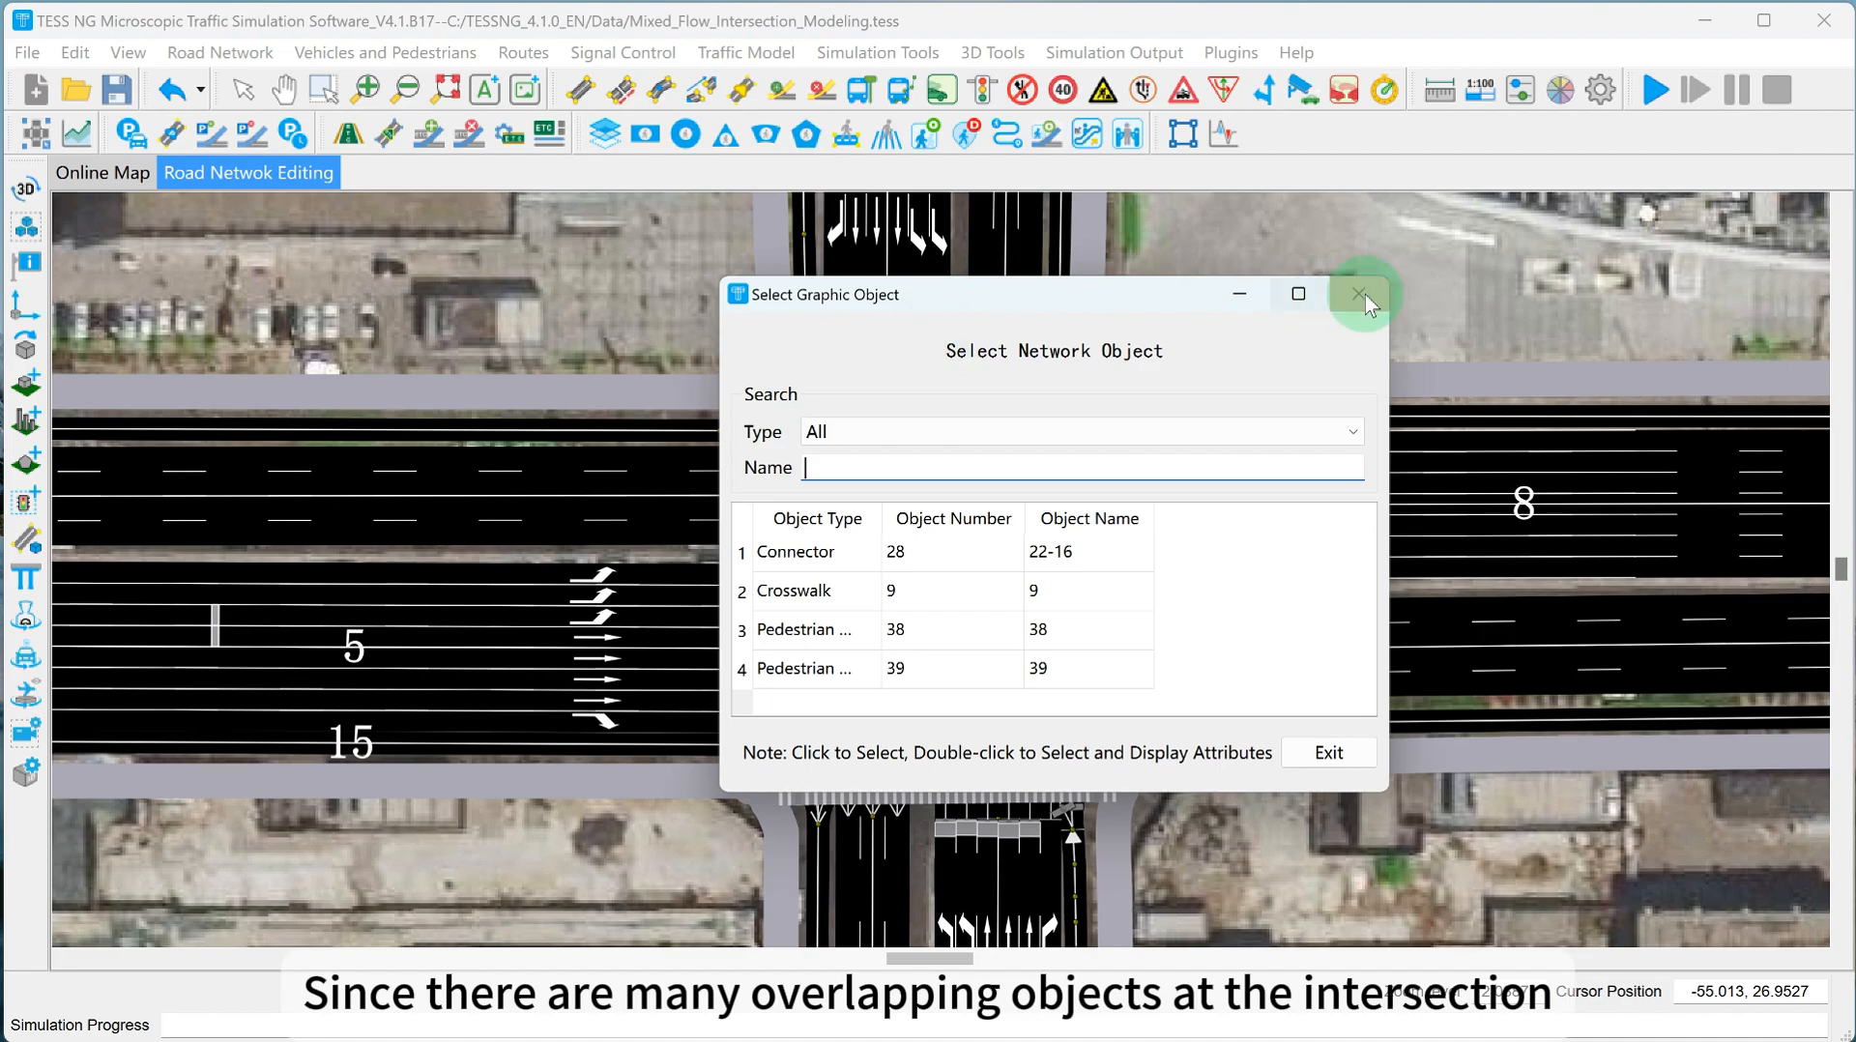
pyautogui.click(1365, 294)
pyautogui.scroll(1, 667, 368)
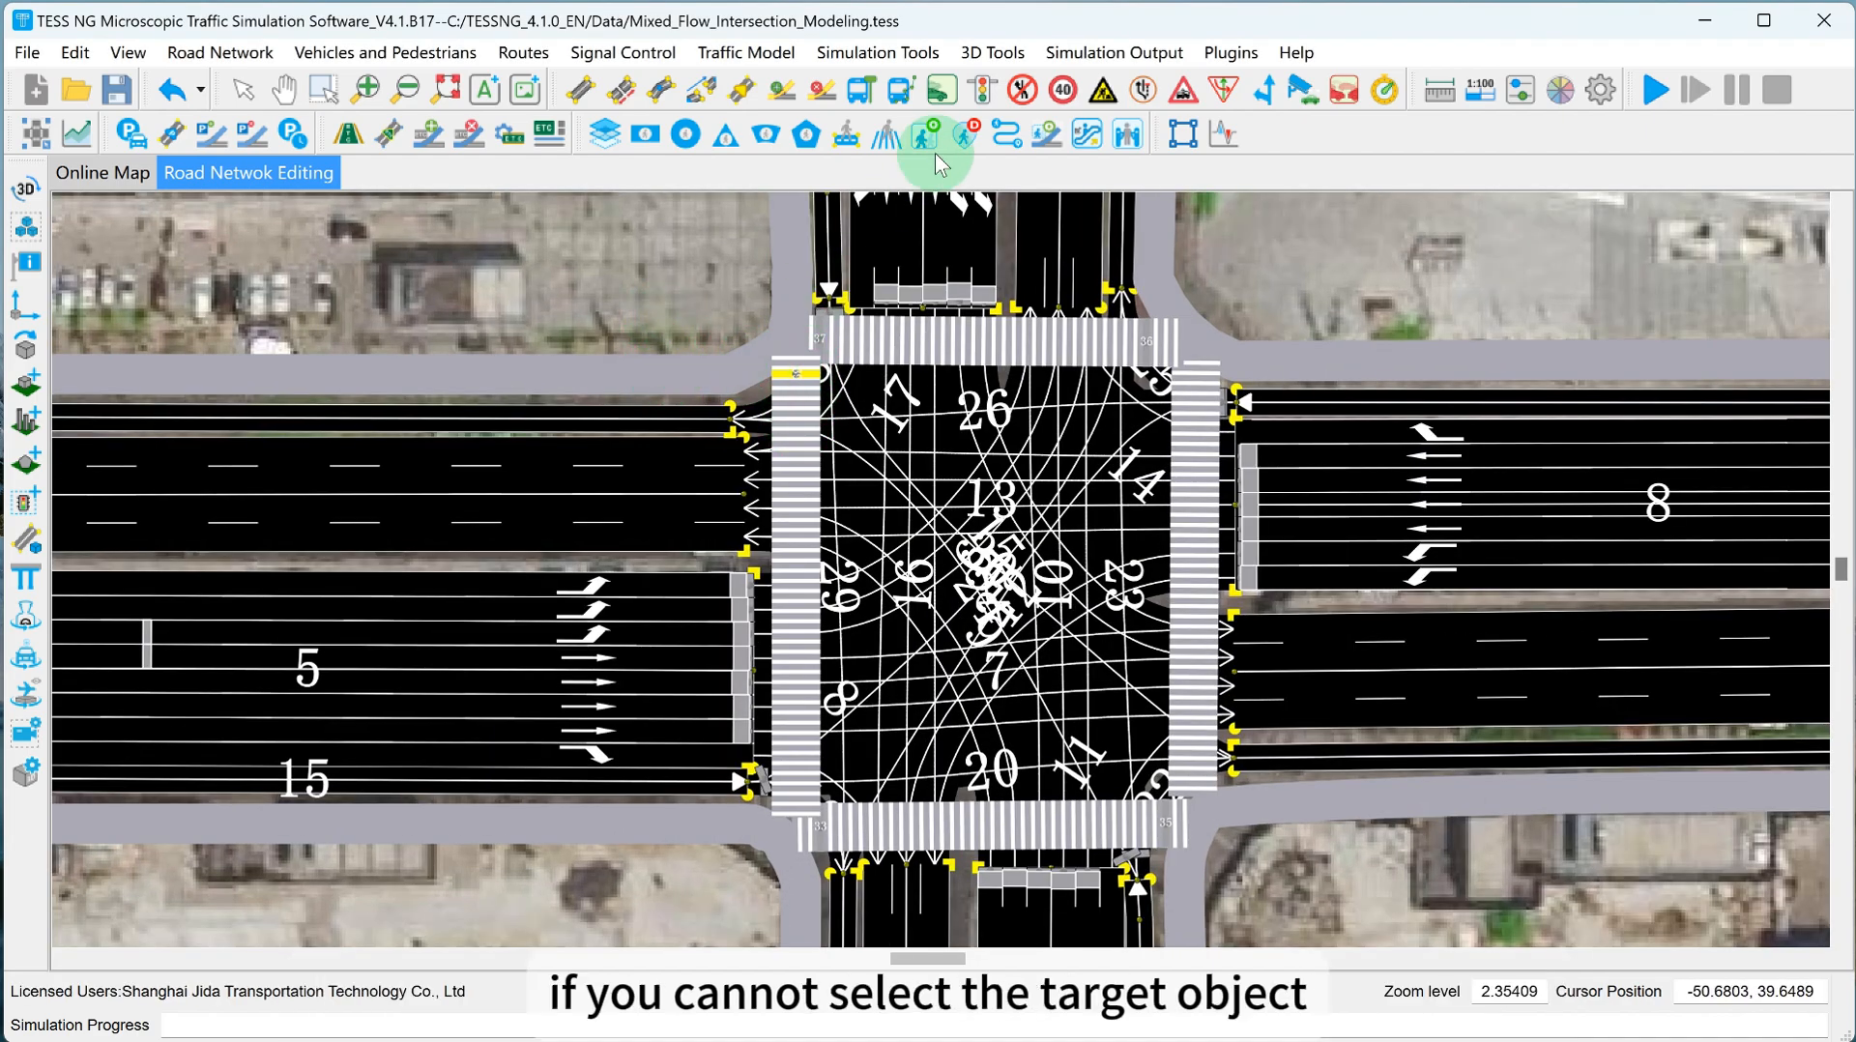
pyautogui.click(984, 90)
pyautogui.click(795, 404)
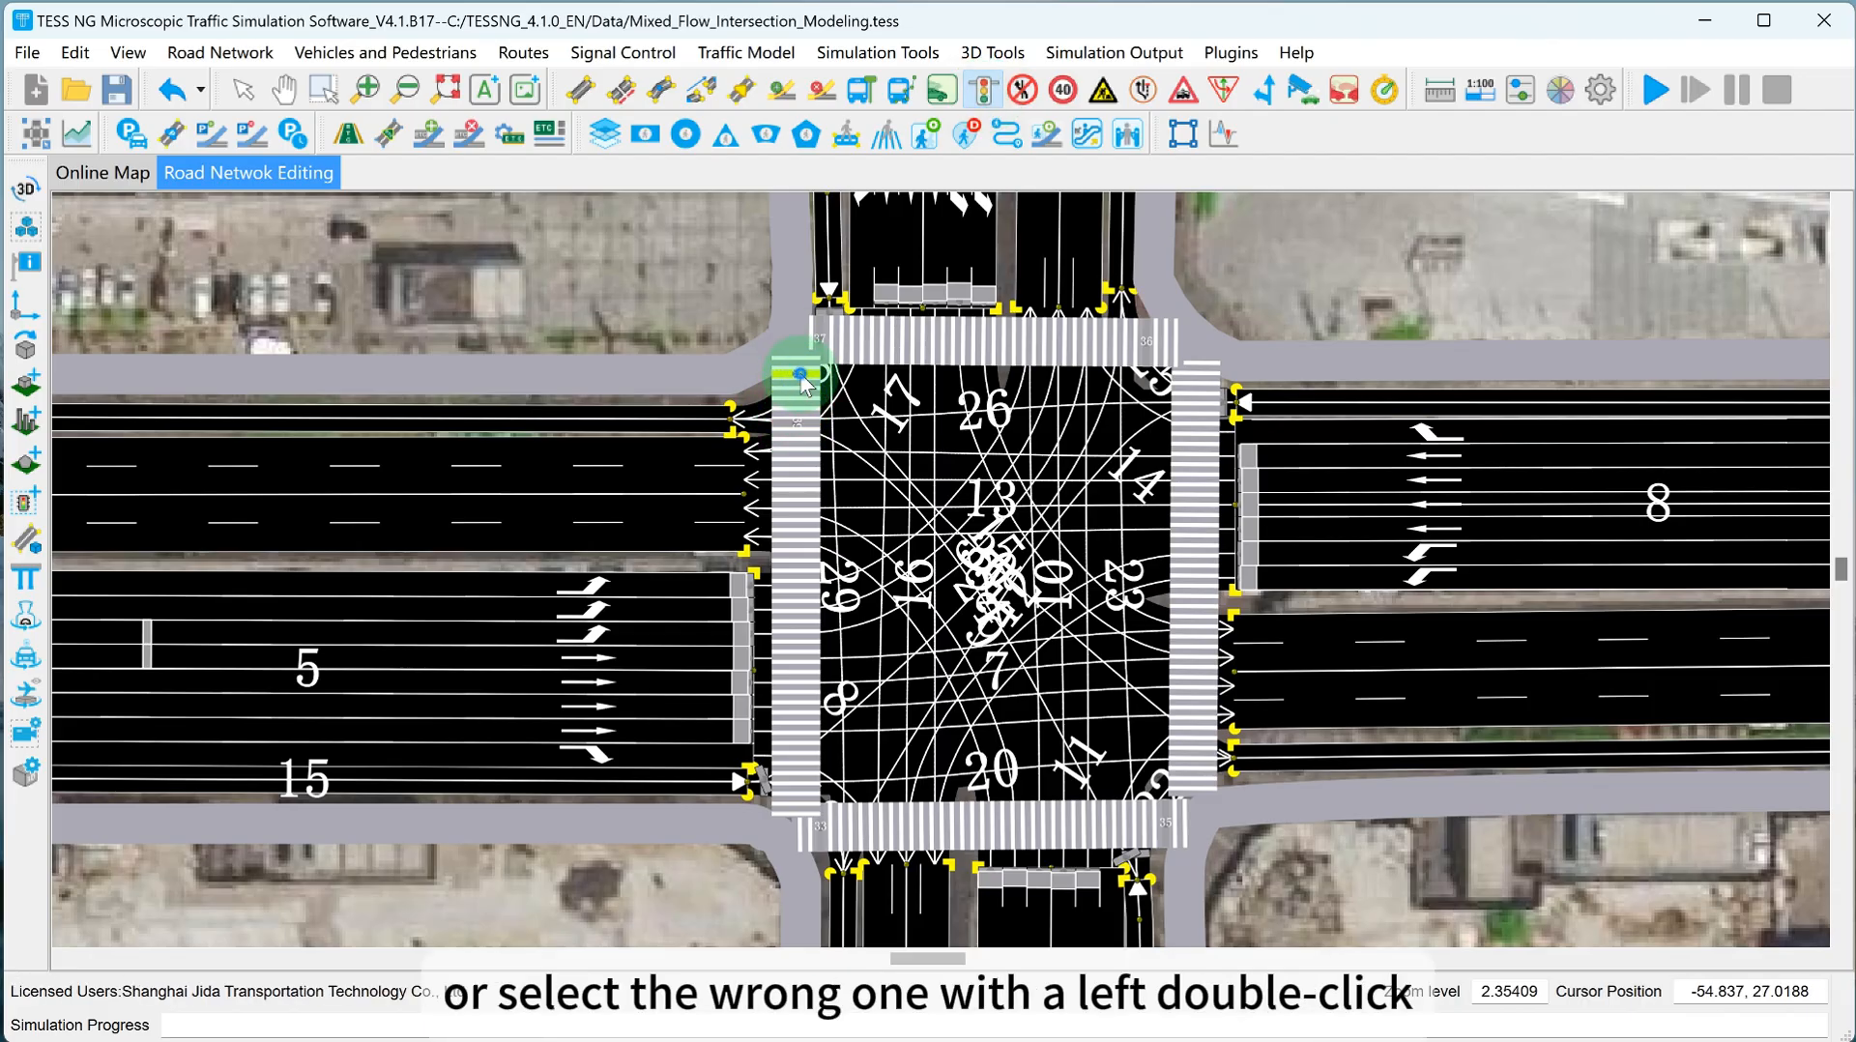
pyautogui.doubleClick(800, 375)
pyautogui.moveTo(881, 229); pyautogui.dragTo(1296, 313)
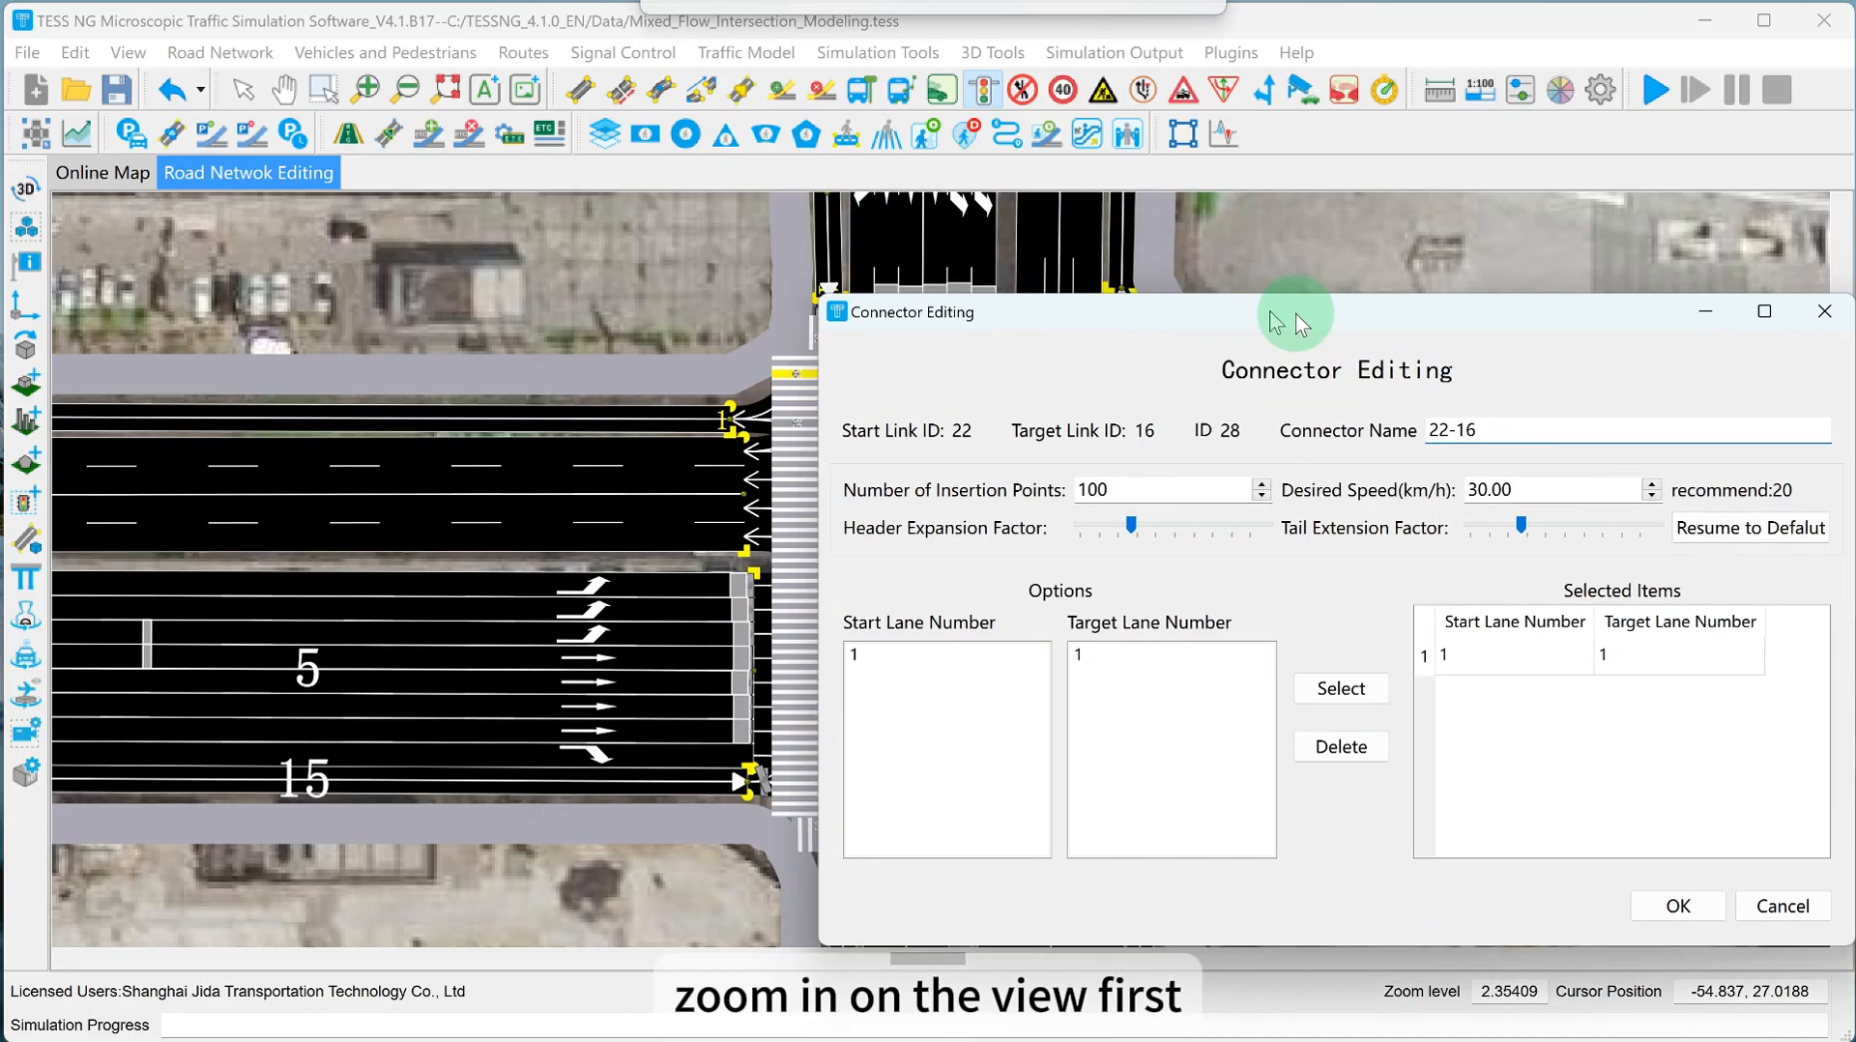
pyautogui.click(1813, 313)
# Check the crosswalk signal settings of the overlapping pedestrian lights near the north end of the west crosswalk.
pyautogui.moveTo(689, 310); pyautogui.dragTo(563, 269)
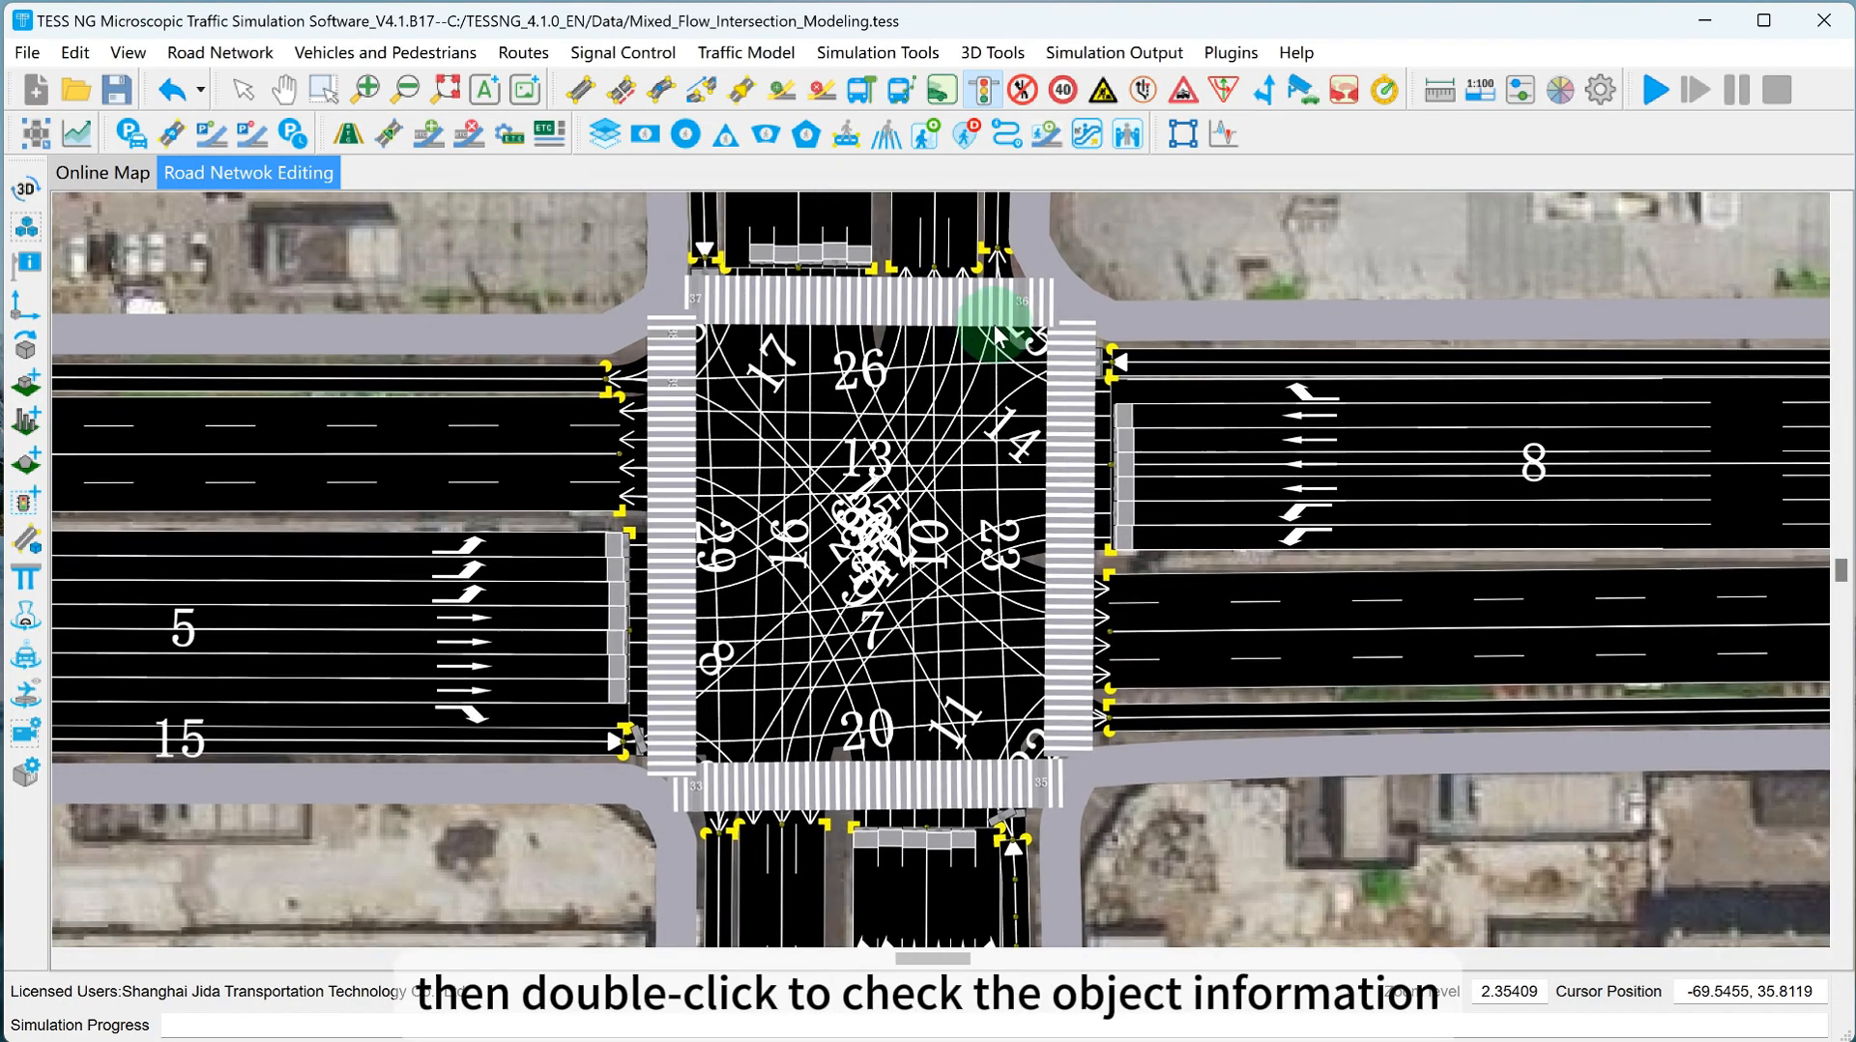
pyautogui.scroll(1, 996, 334)
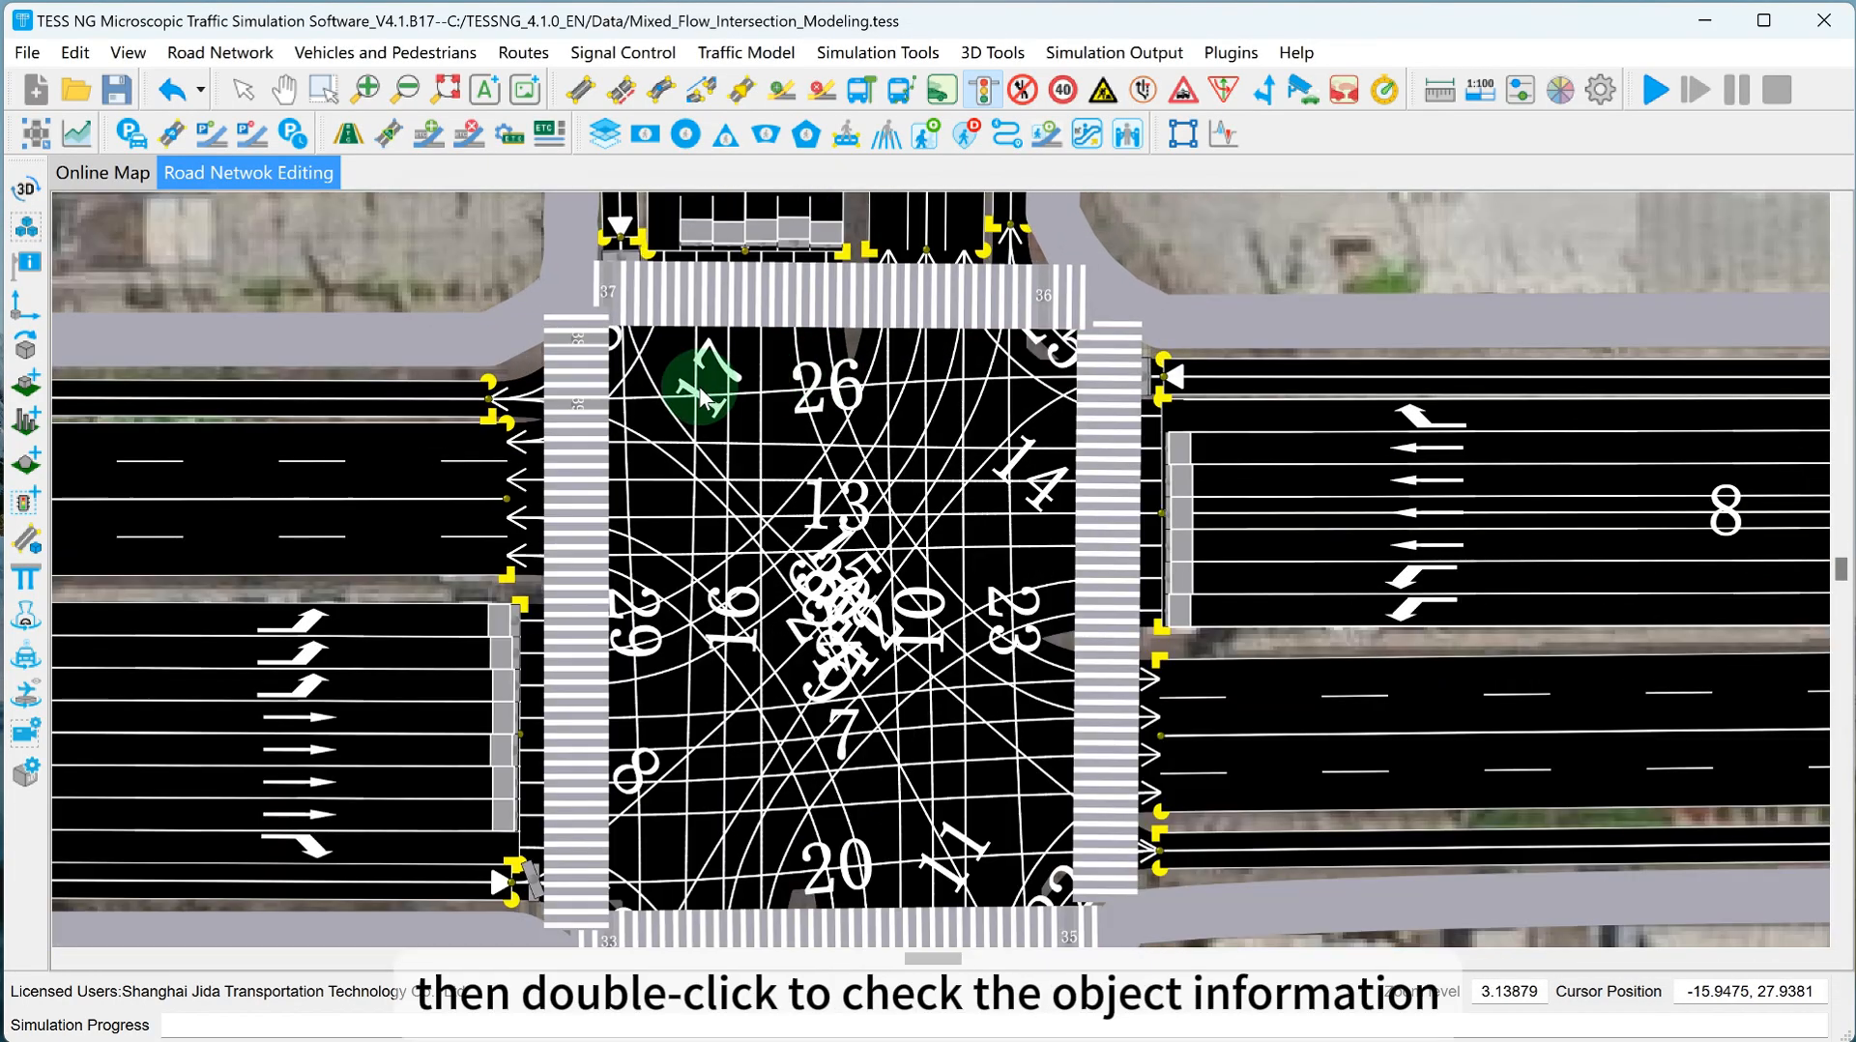
pyautogui.doubleClick(576, 402)
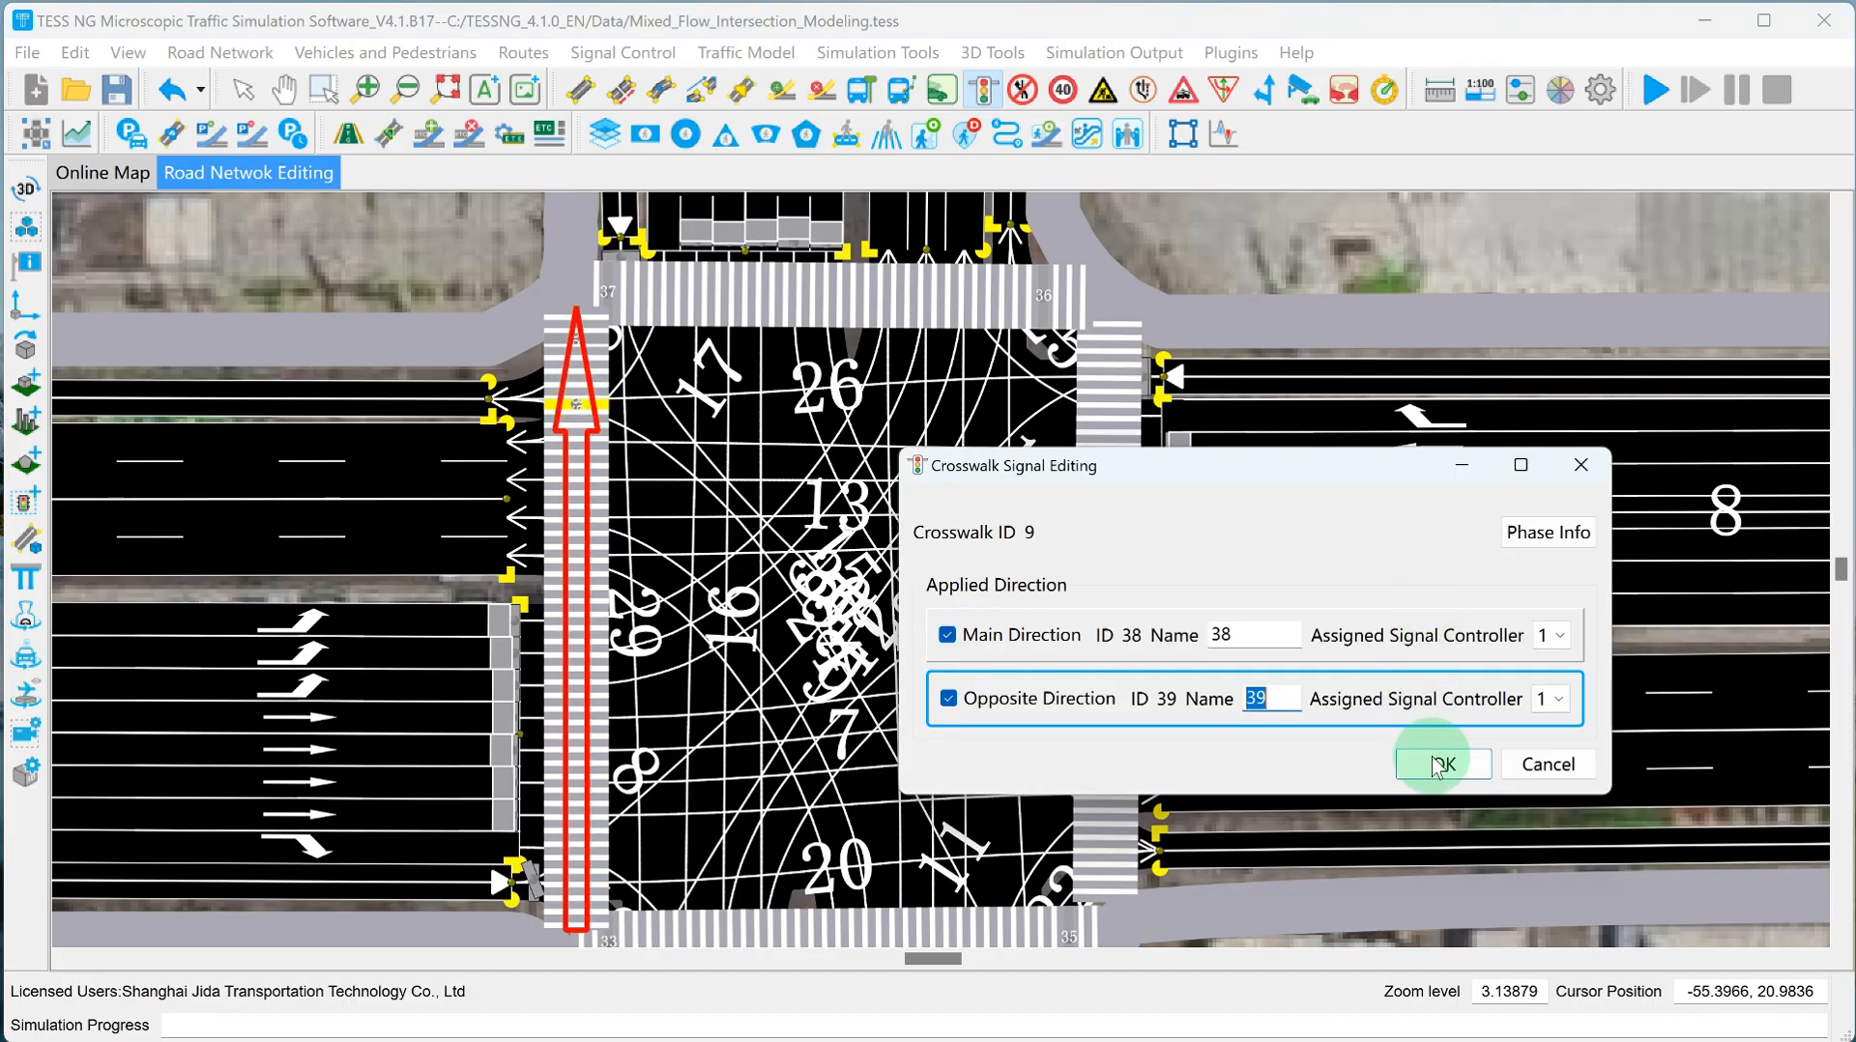
pyautogui.click(1442, 765)
# Move pedestrian light 39 to the south end of the west crosswalk, apart from light 38 at the north end.
pyautogui.scroll(-1, 555, 369)
pyautogui.click(580, 428)
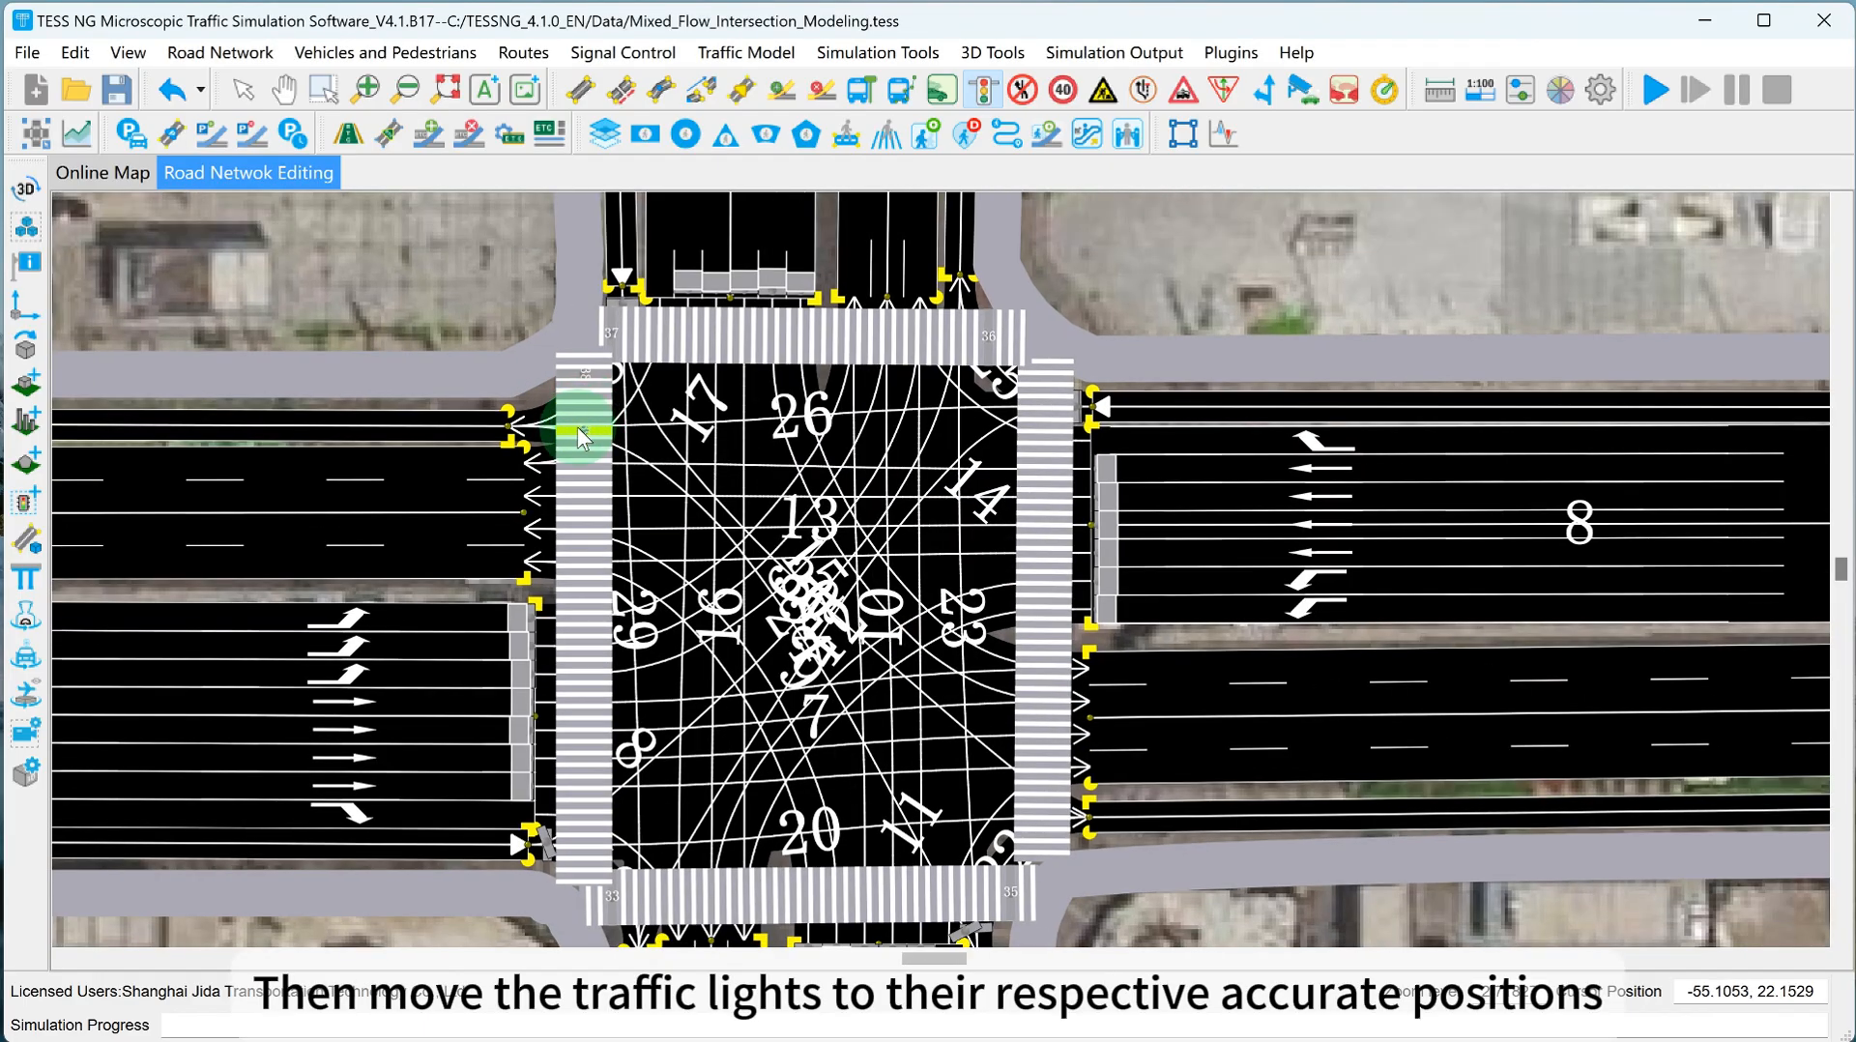
pyautogui.moveTo(582, 430); pyautogui.dragTo(583, 482)
pyautogui.click(560, 683)
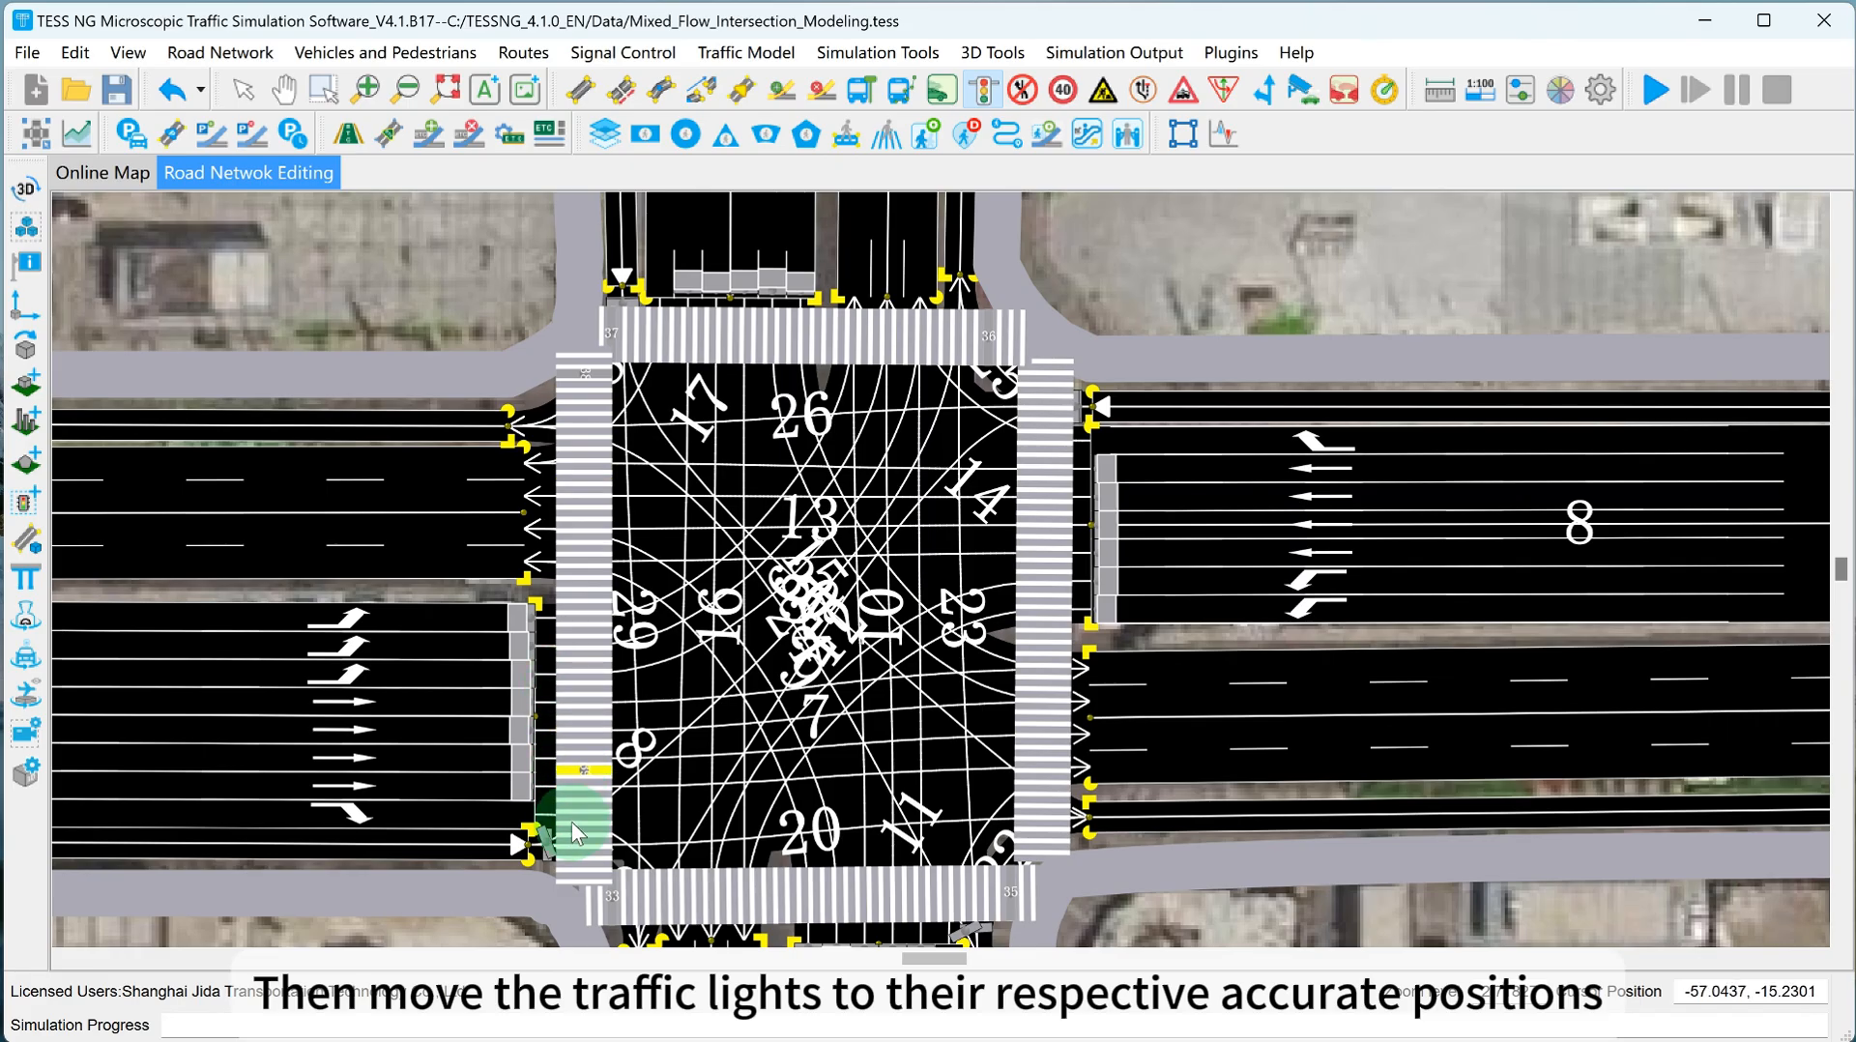
pyautogui.moveTo(576, 862); pyautogui.dragTo(576, 864)
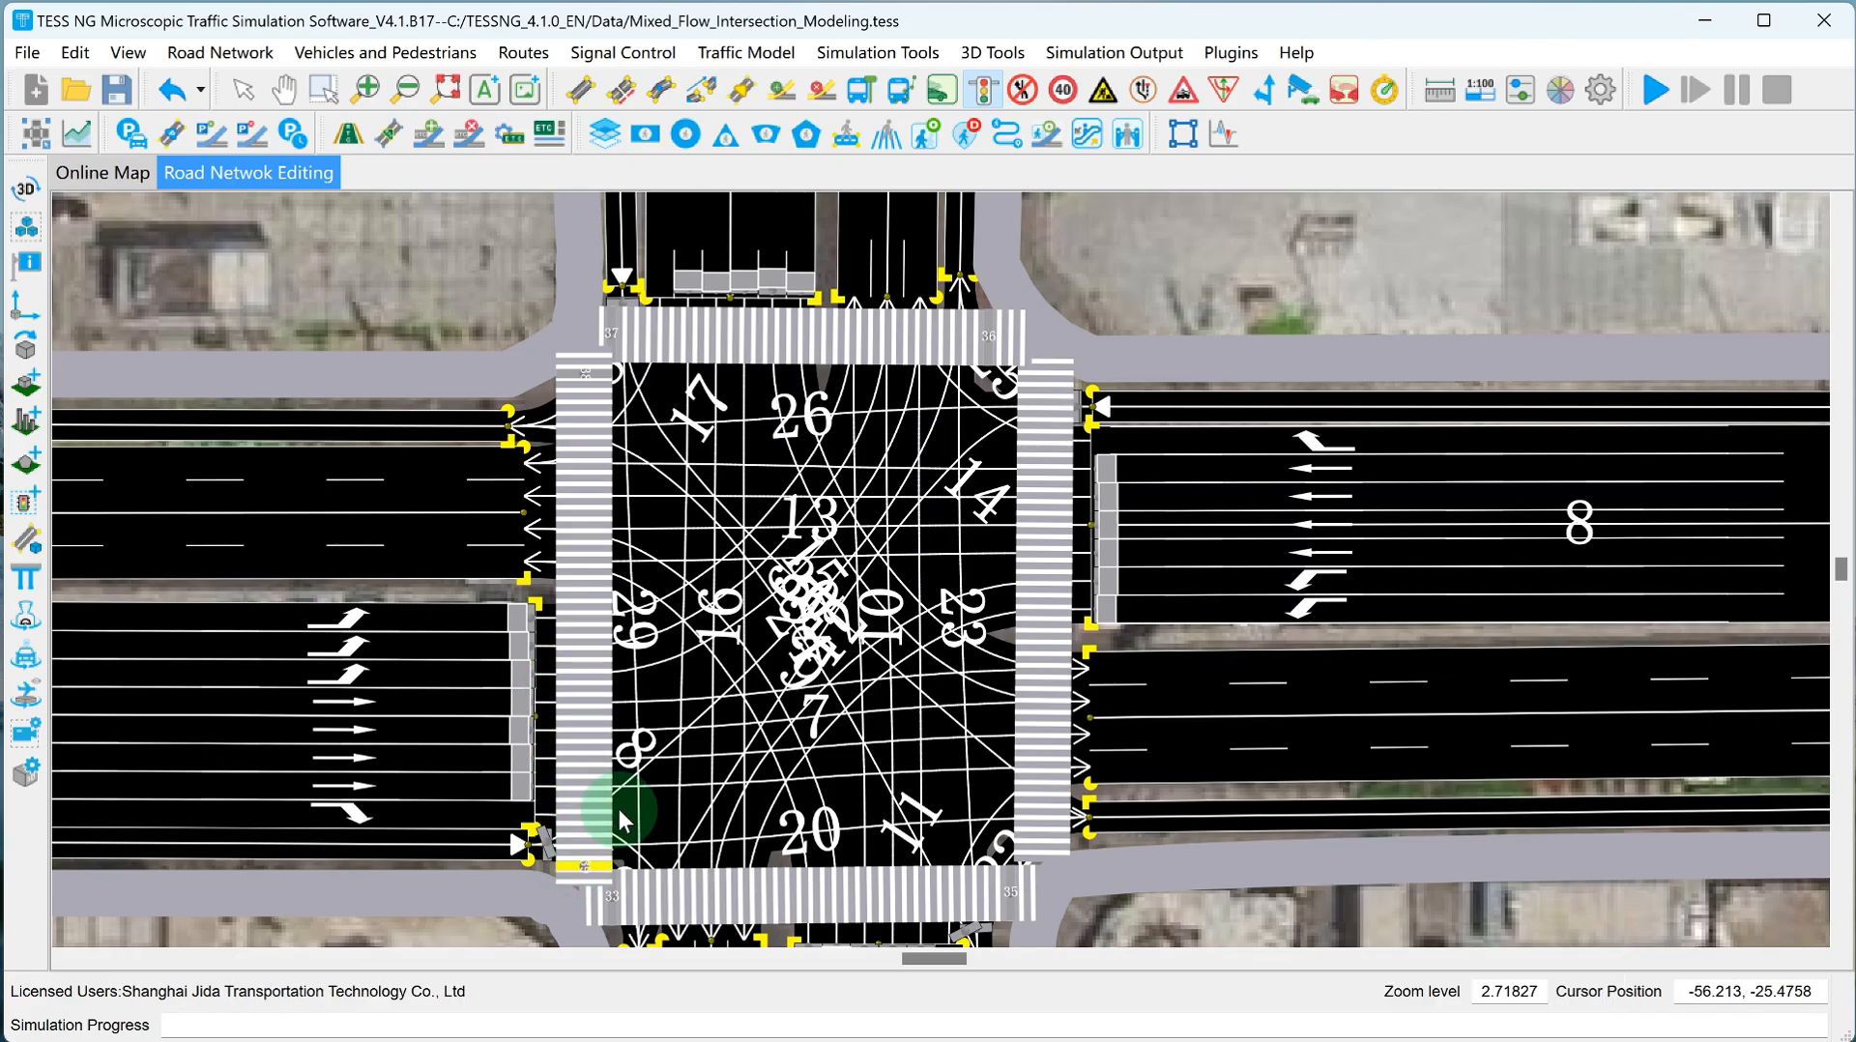
# Add pedestrian lights in both directions on the east crosswalk and bind opposite-direction light 41 to the Bicycle/PED-N-S-Go-straight phase.
pyautogui.click(1046, 385)
pyautogui.click(948, 639)
pyautogui.moveTo(1182, 465); pyautogui.dragTo(1383, 441)
pyautogui.click(1148, 675)
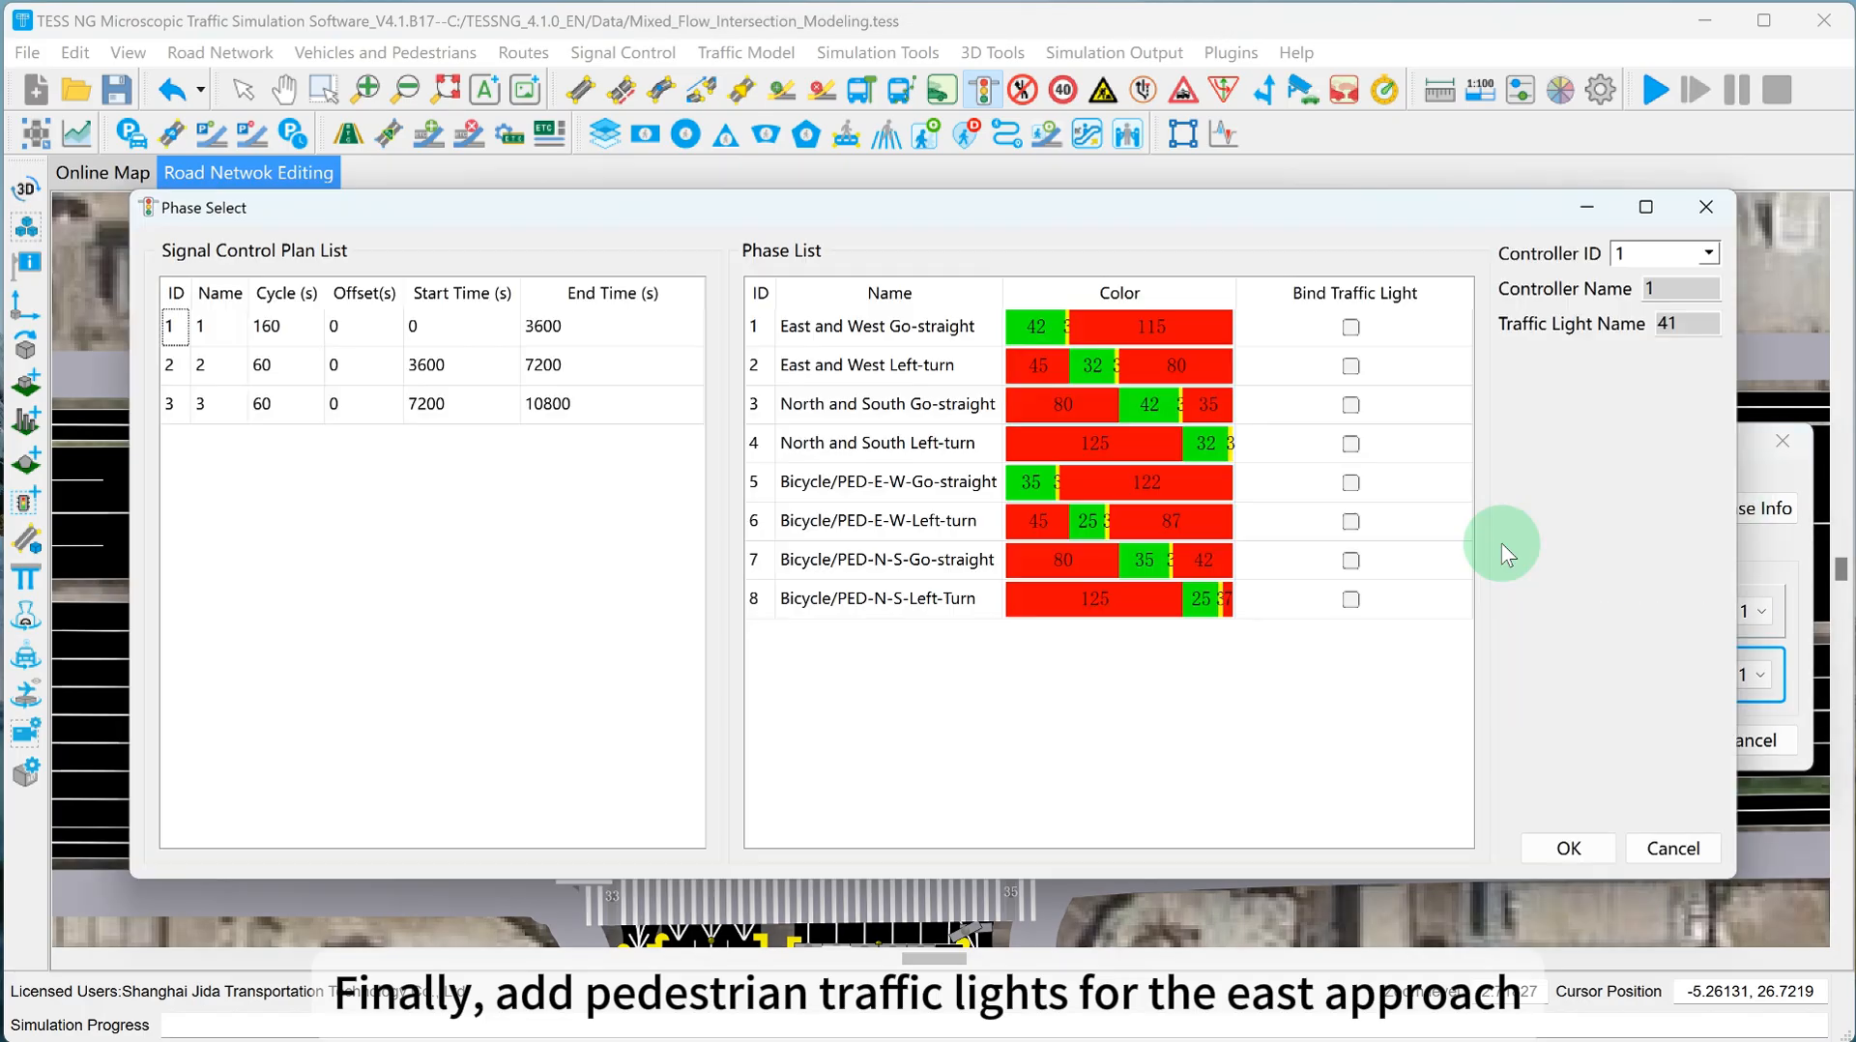
pyautogui.click(1350, 561)
pyautogui.click(1568, 848)
pyautogui.click(1636, 737)
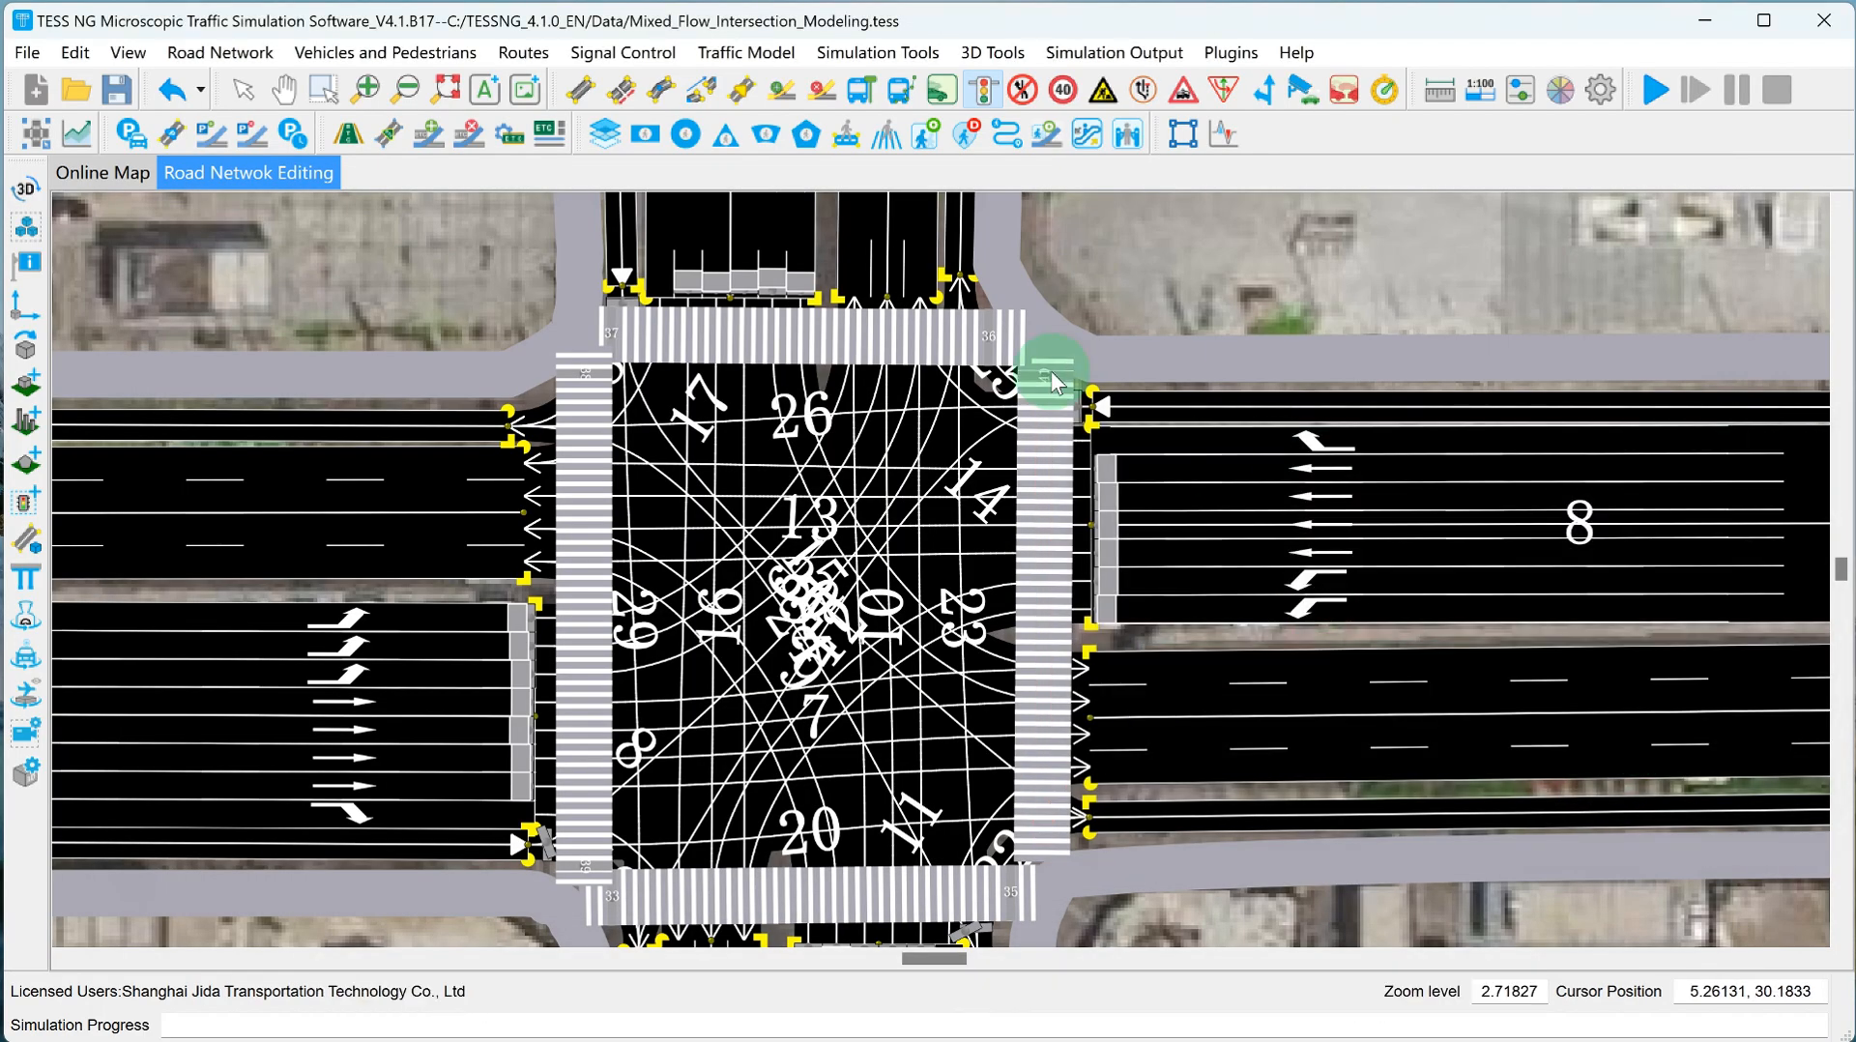
# Separate the east crosswalk's two pedestrian lights, placing light 40 at the south end and light 41 at the north end.
pyautogui.moveTo(1050, 715); pyautogui.dragTo(1056, 841)
pyautogui.doubleClick(1053, 377)
pyautogui.press('Escape')
pyautogui.moveTo(1048, 419); pyautogui.dragTo(1049, 384)
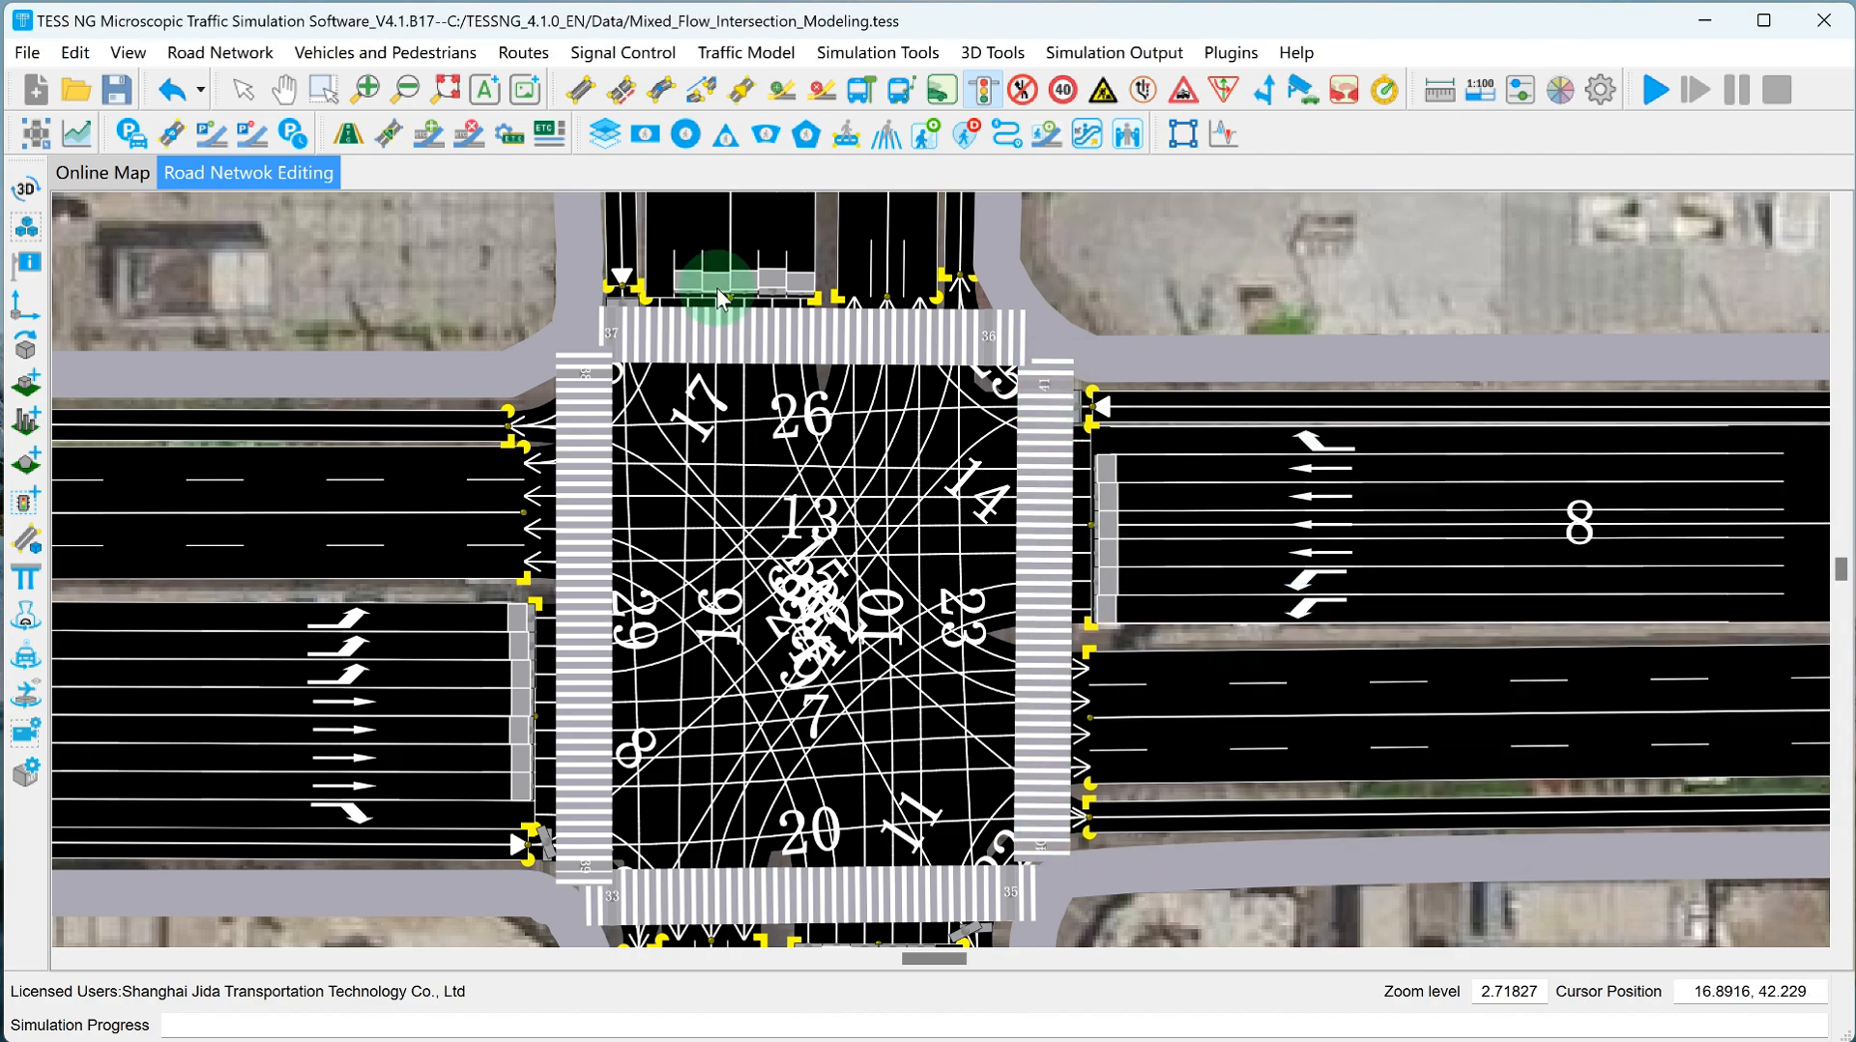
# Add traffic light 36 to the Bicycle/PED-E-W-Go-straight phase in the signal controller and accept the change.
pyautogui.click(621, 52)
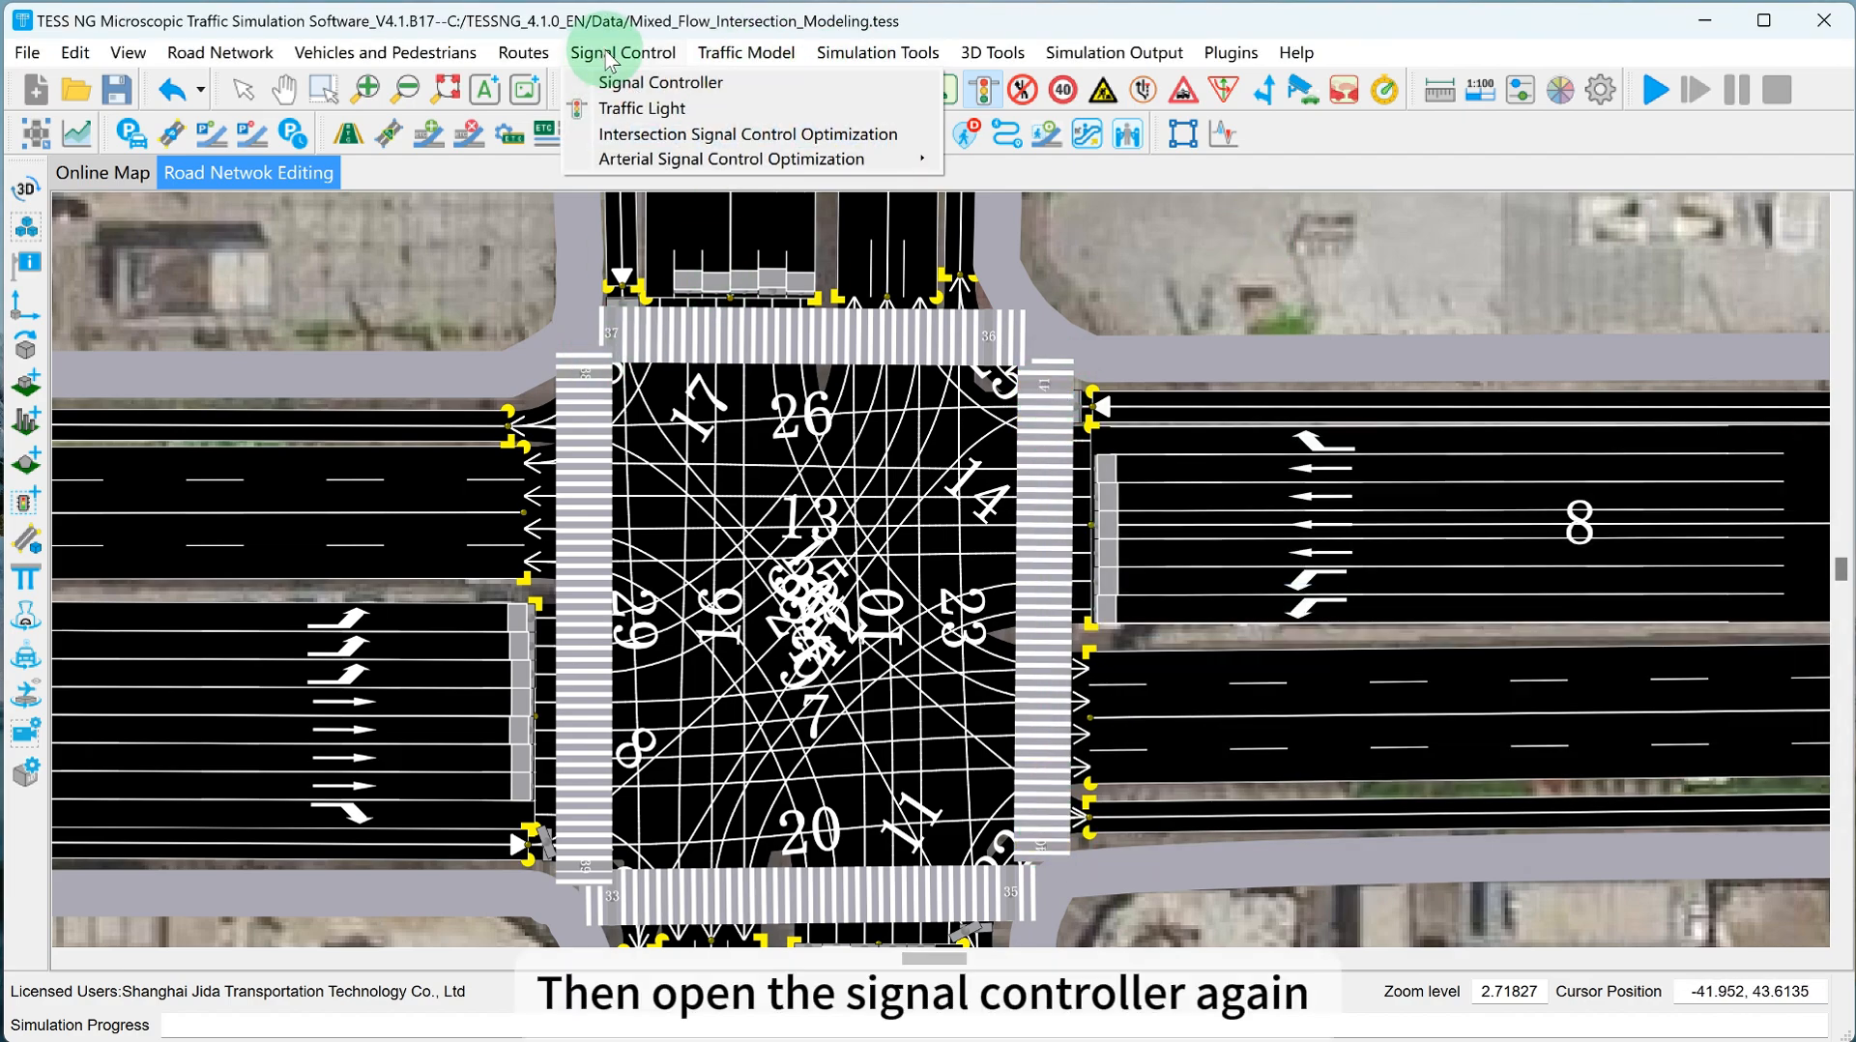
pyautogui.click(619, 85)
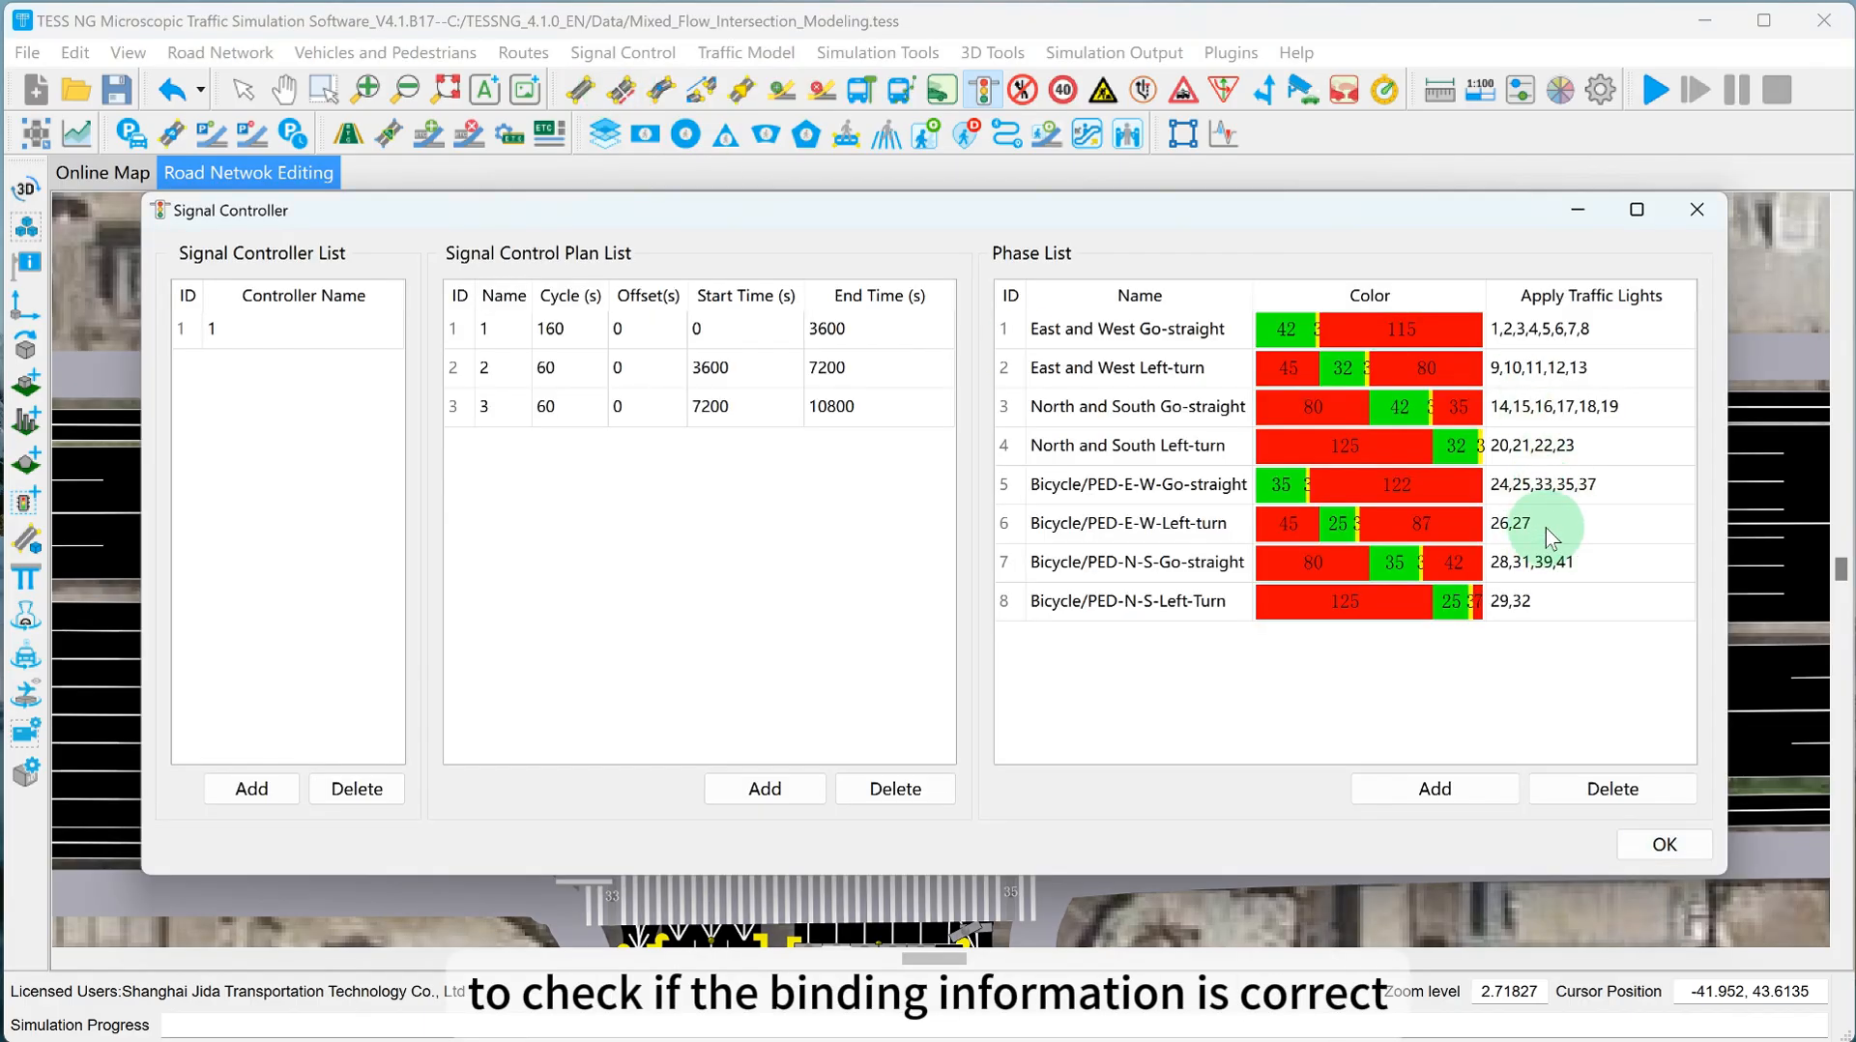
pyautogui.moveTo(1313, 208); pyautogui.dragTo(199, 236)
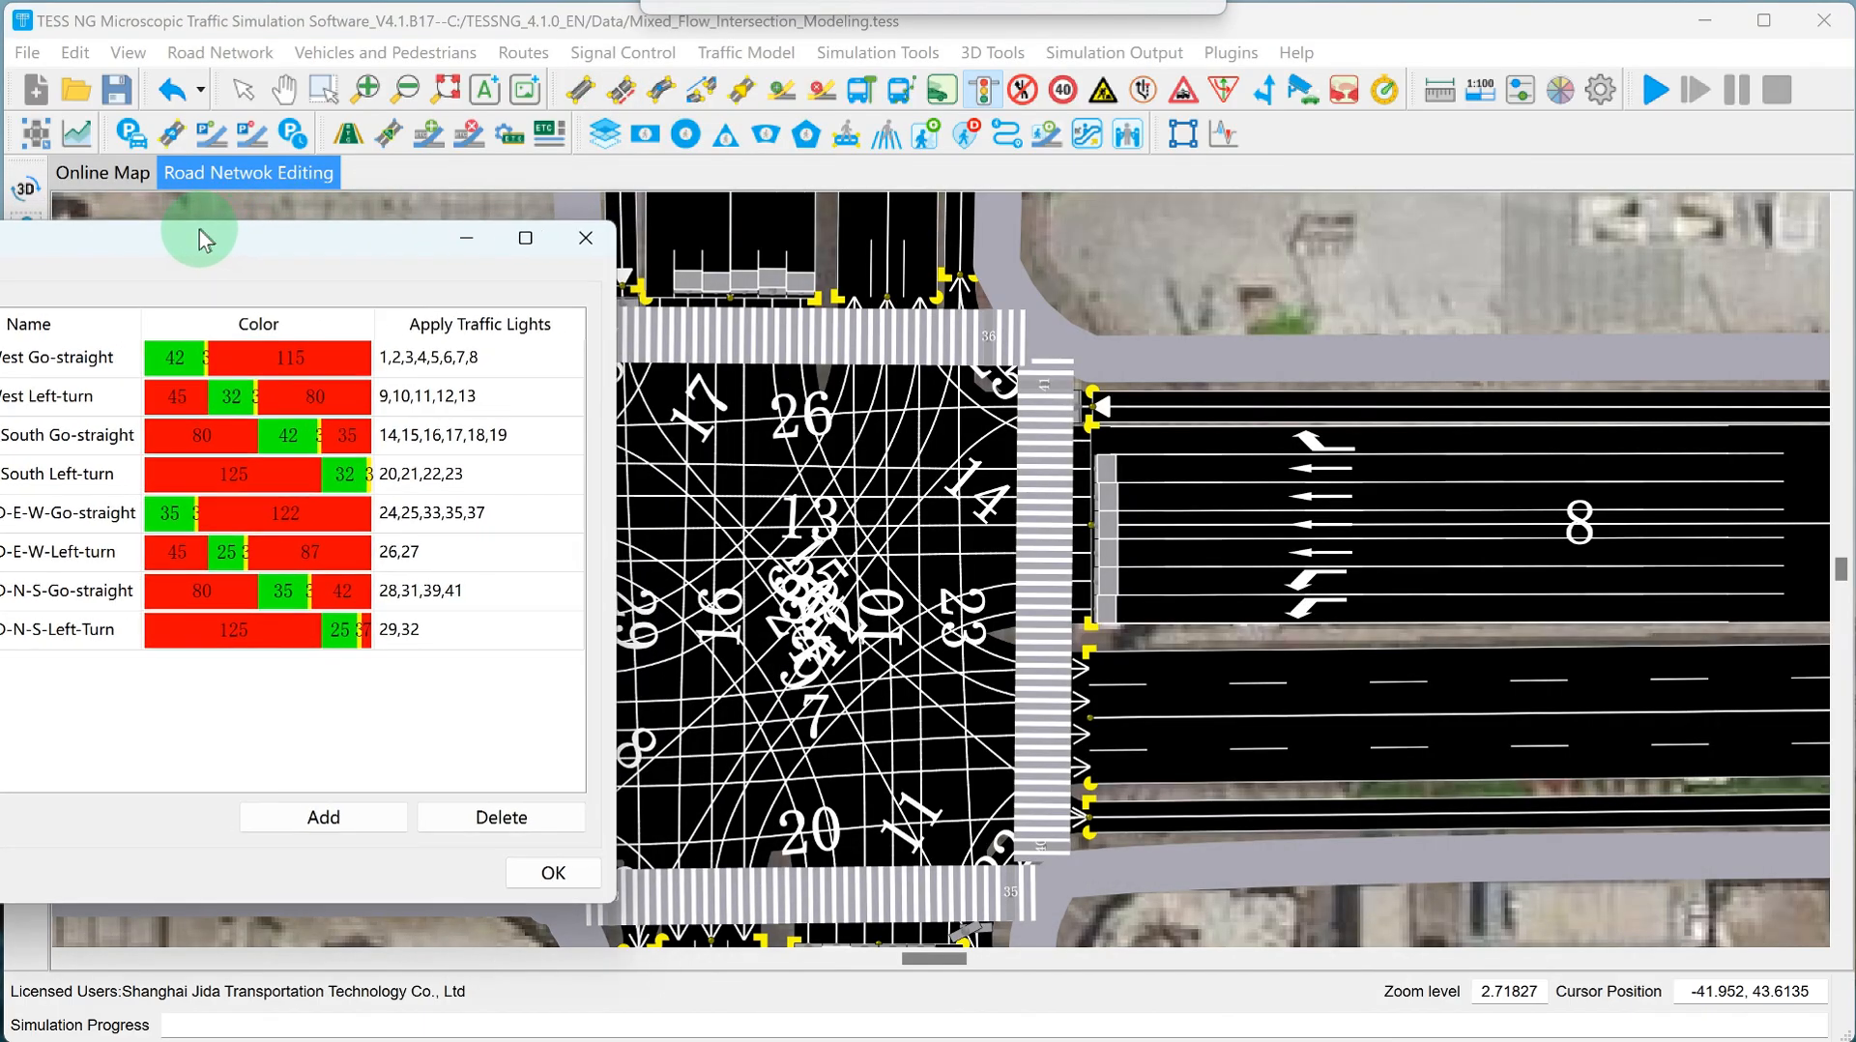
pyautogui.moveTo(336, 249); pyautogui.dragTo(240, 246)
pyautogui.click(364, 513)
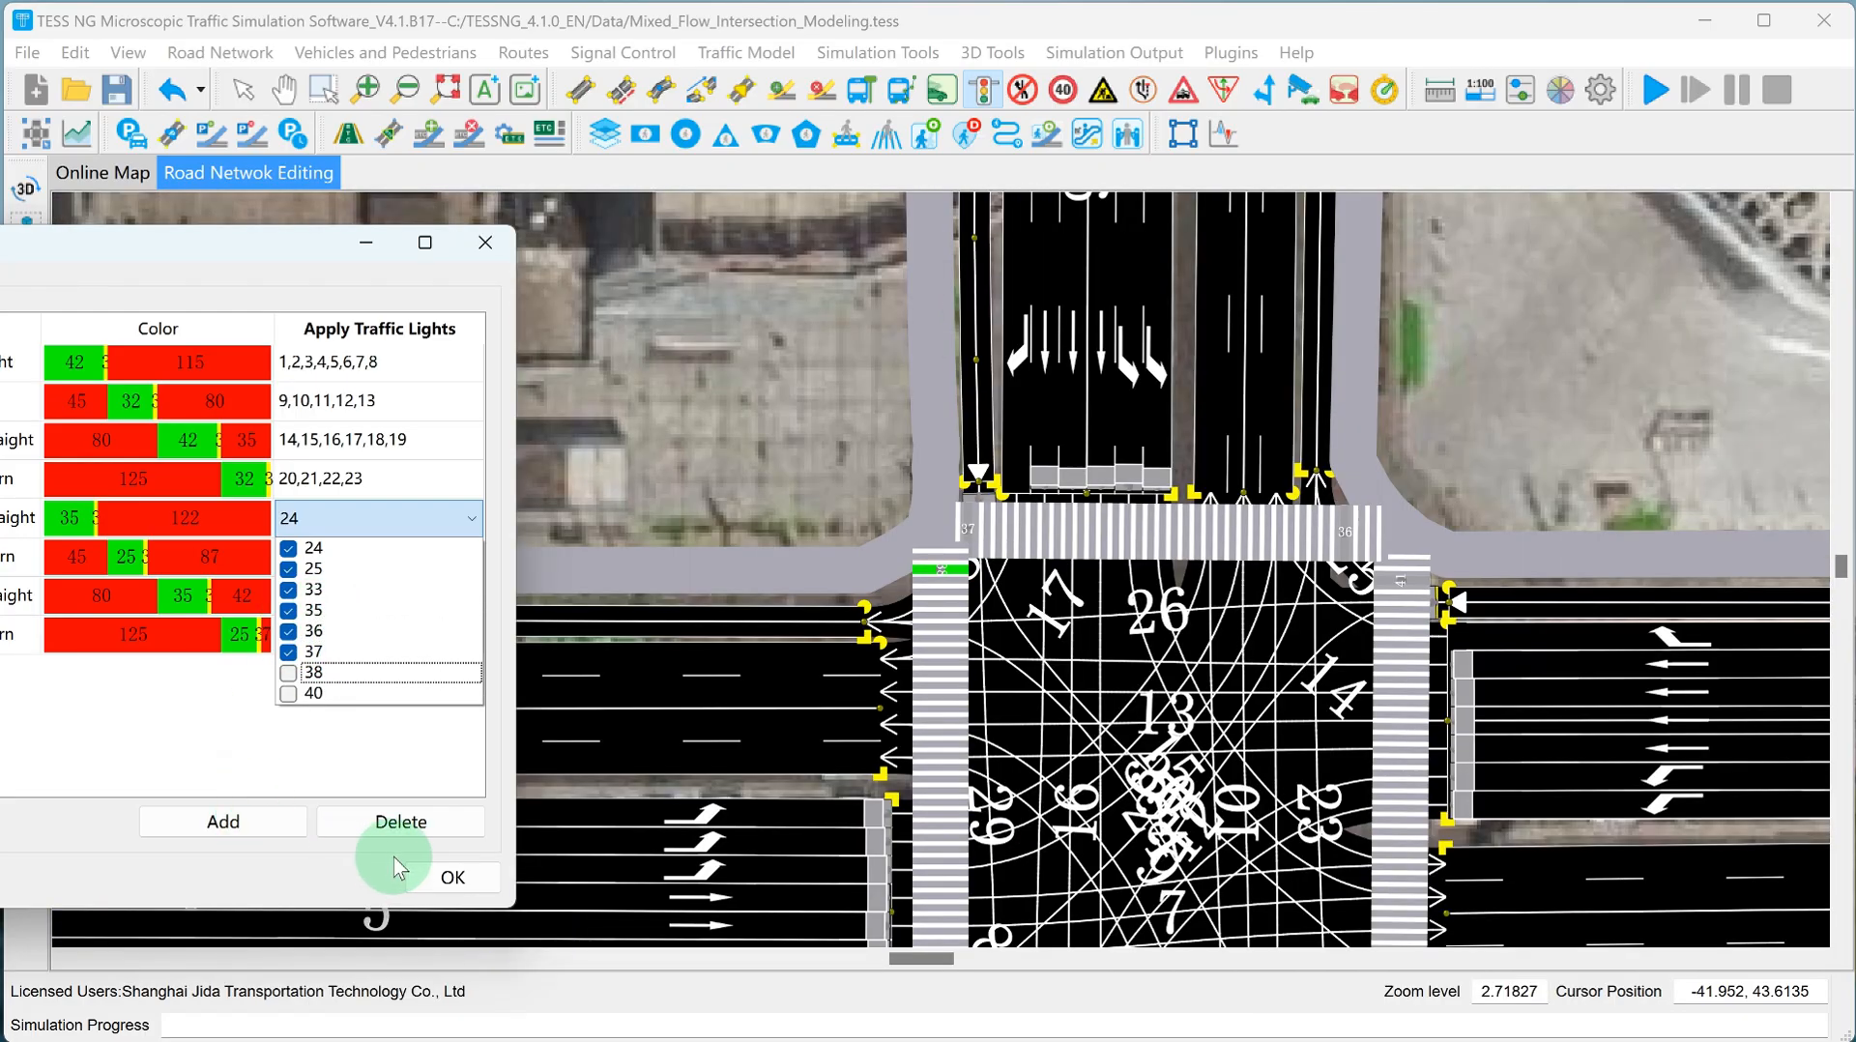
pyautogui.click(451, 876)
# Bind the west crosswalk's main-direction light 38 to the Bicycle/PED-N-S-Go-straight phase.
pyautogui.moveTo(698, 468); pyautogui.dragTo(570, 277)
pyautogui.doubleClick(819, 387)
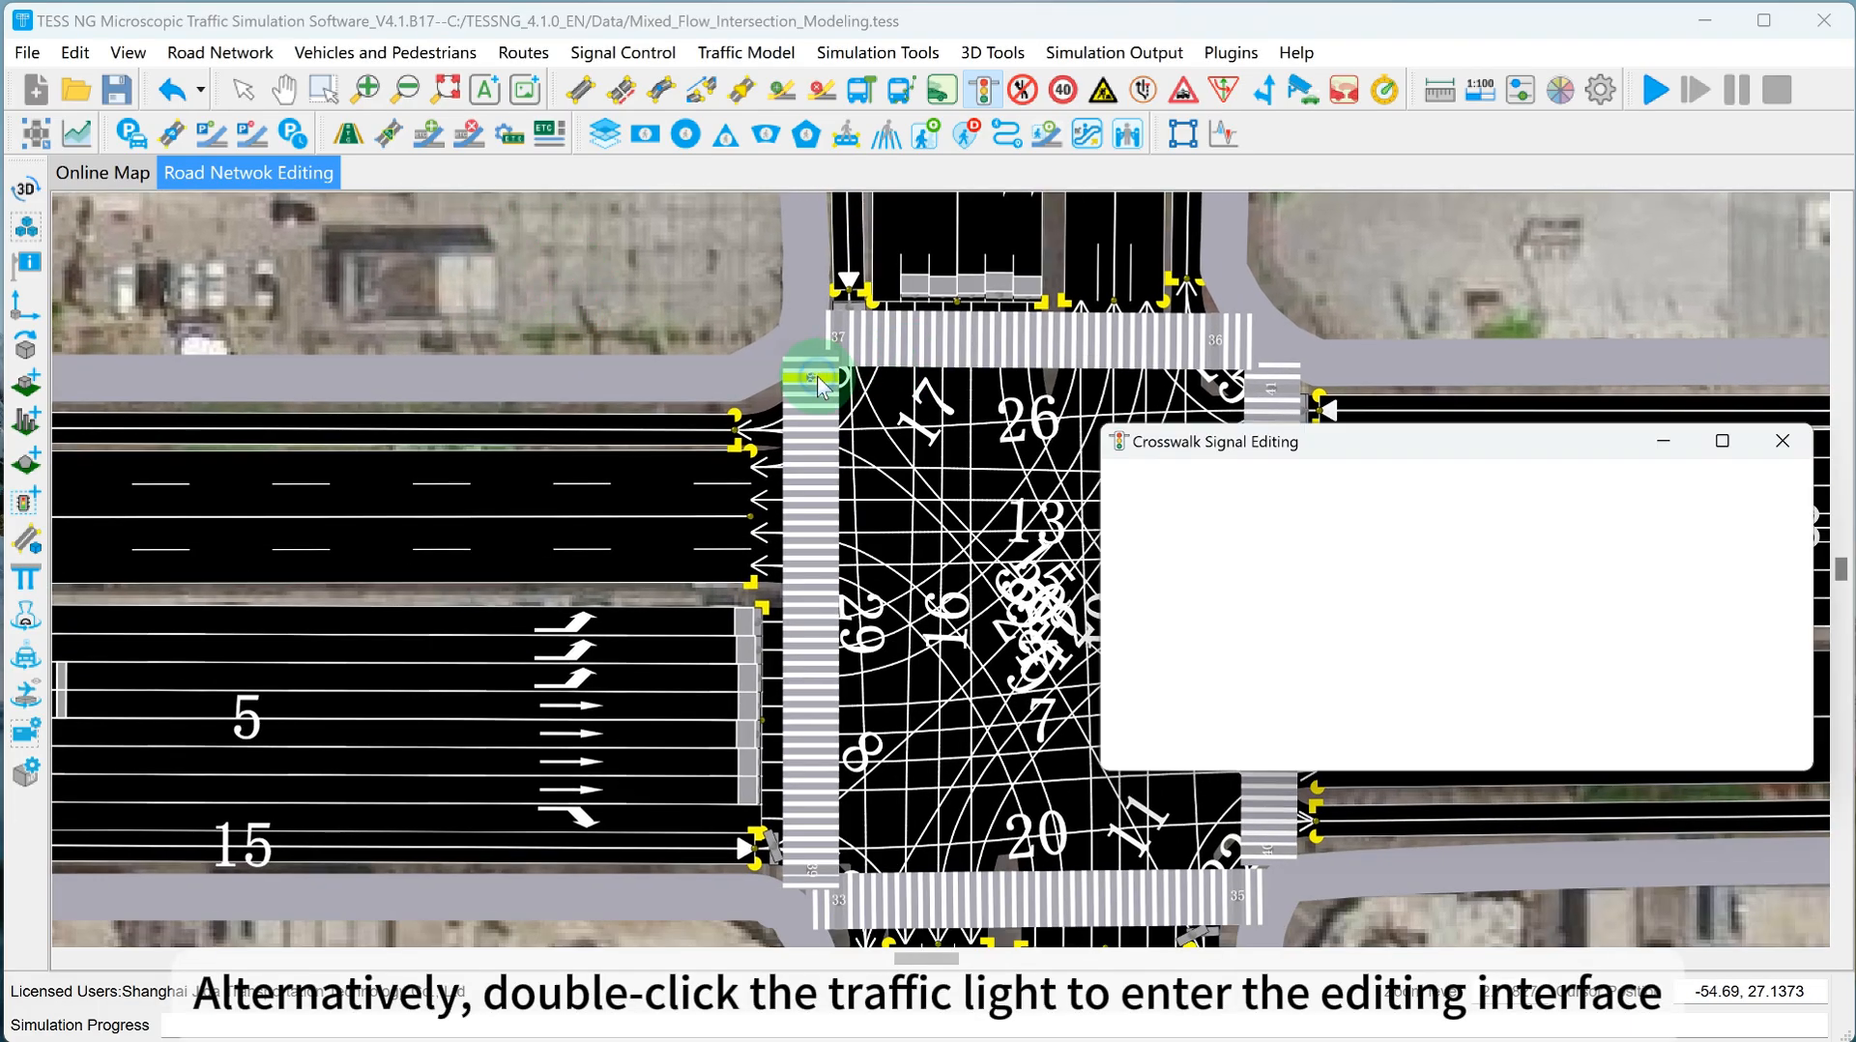
pyautogui.click(1742, 510)
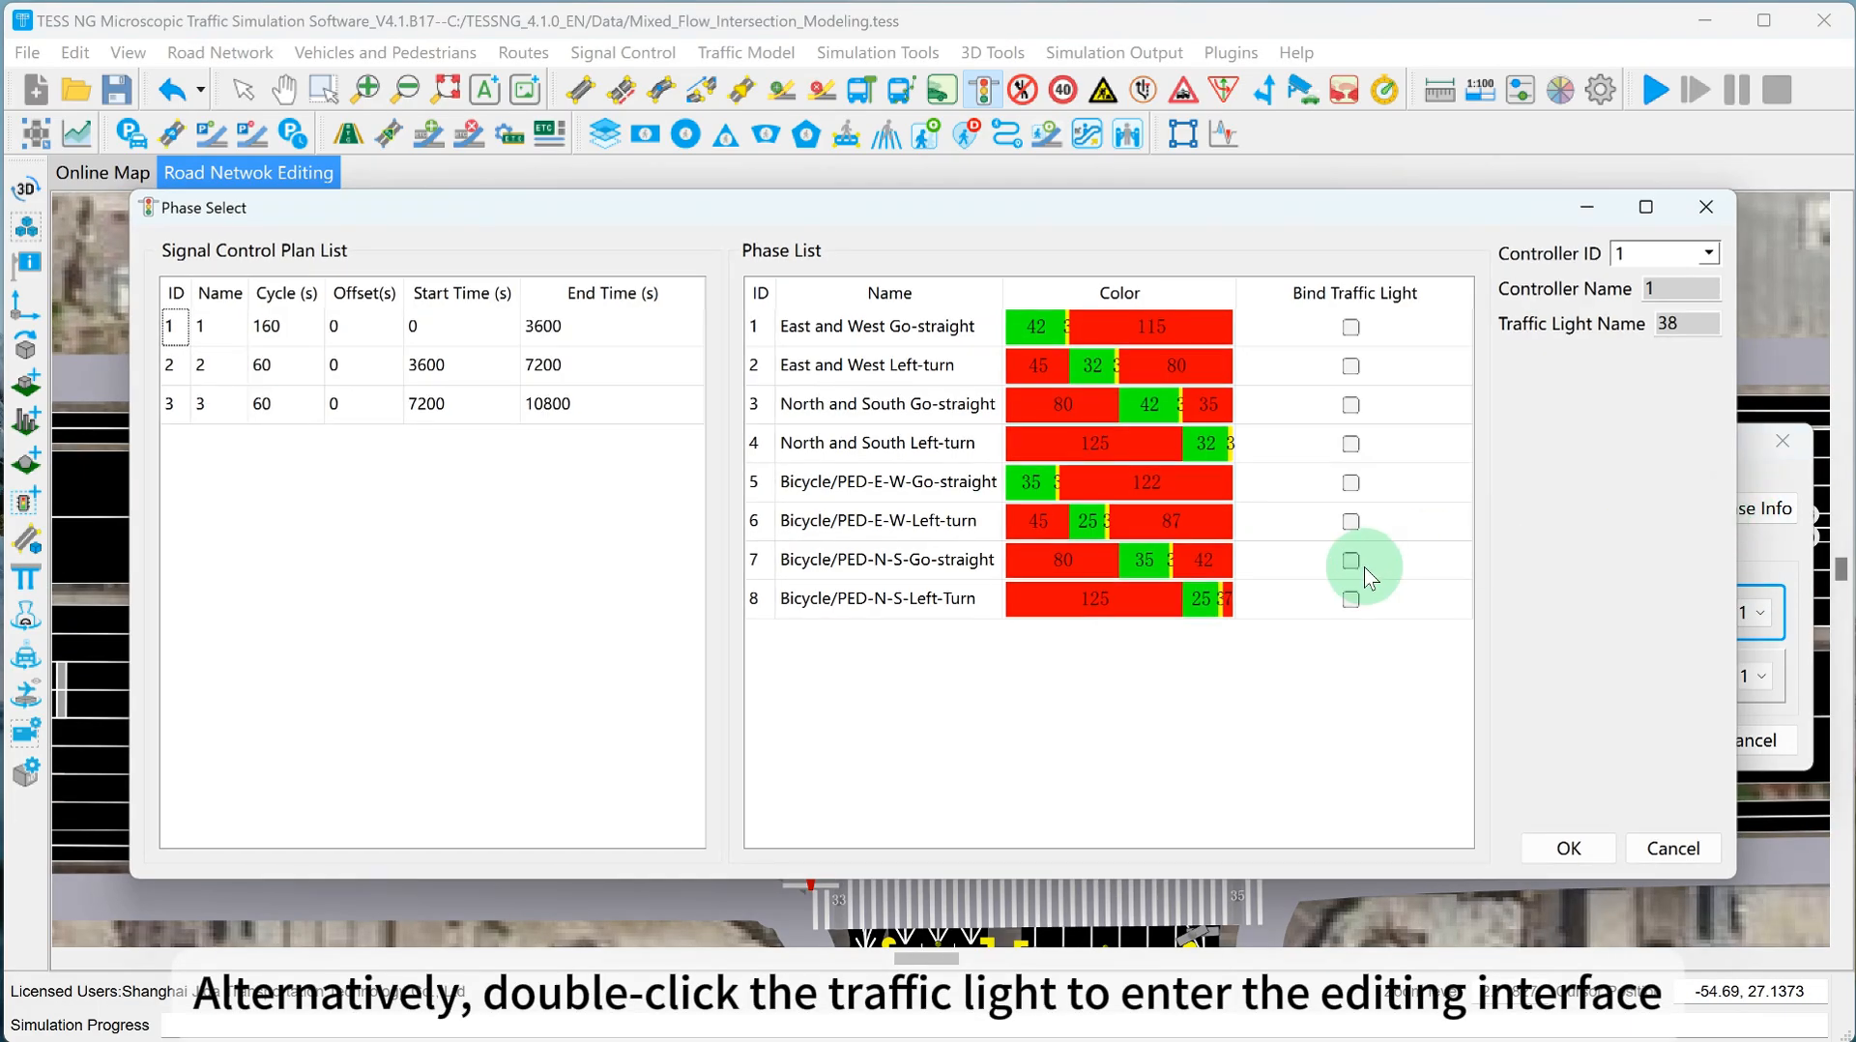
pyautogui.click(1348, 569)
pyautogui.click(1567, 848)
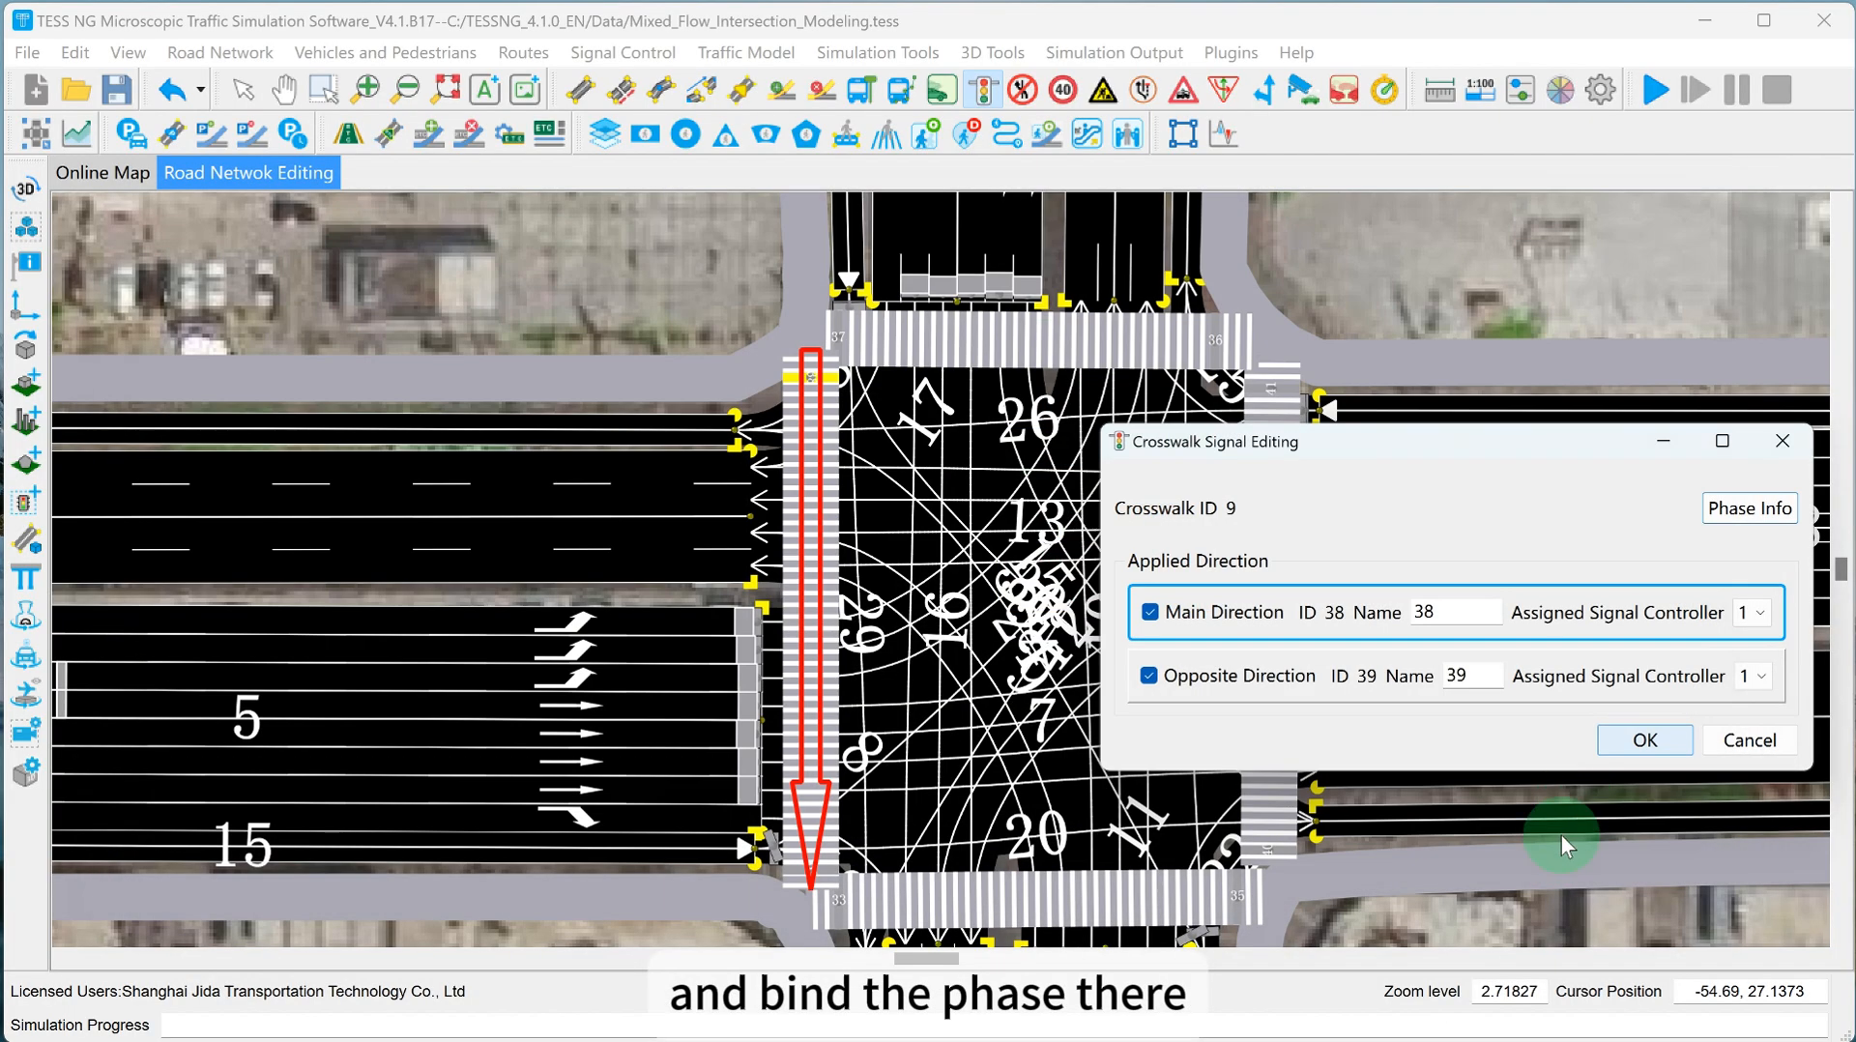
# Bind the west crosswalk's opposite-direction light 39 to the Bicycle/PED-N-S-Go-straight phase and accept the crosswalk signals.
pyautogui.click(1403, 697)
pyautogui.click(1745, 510)
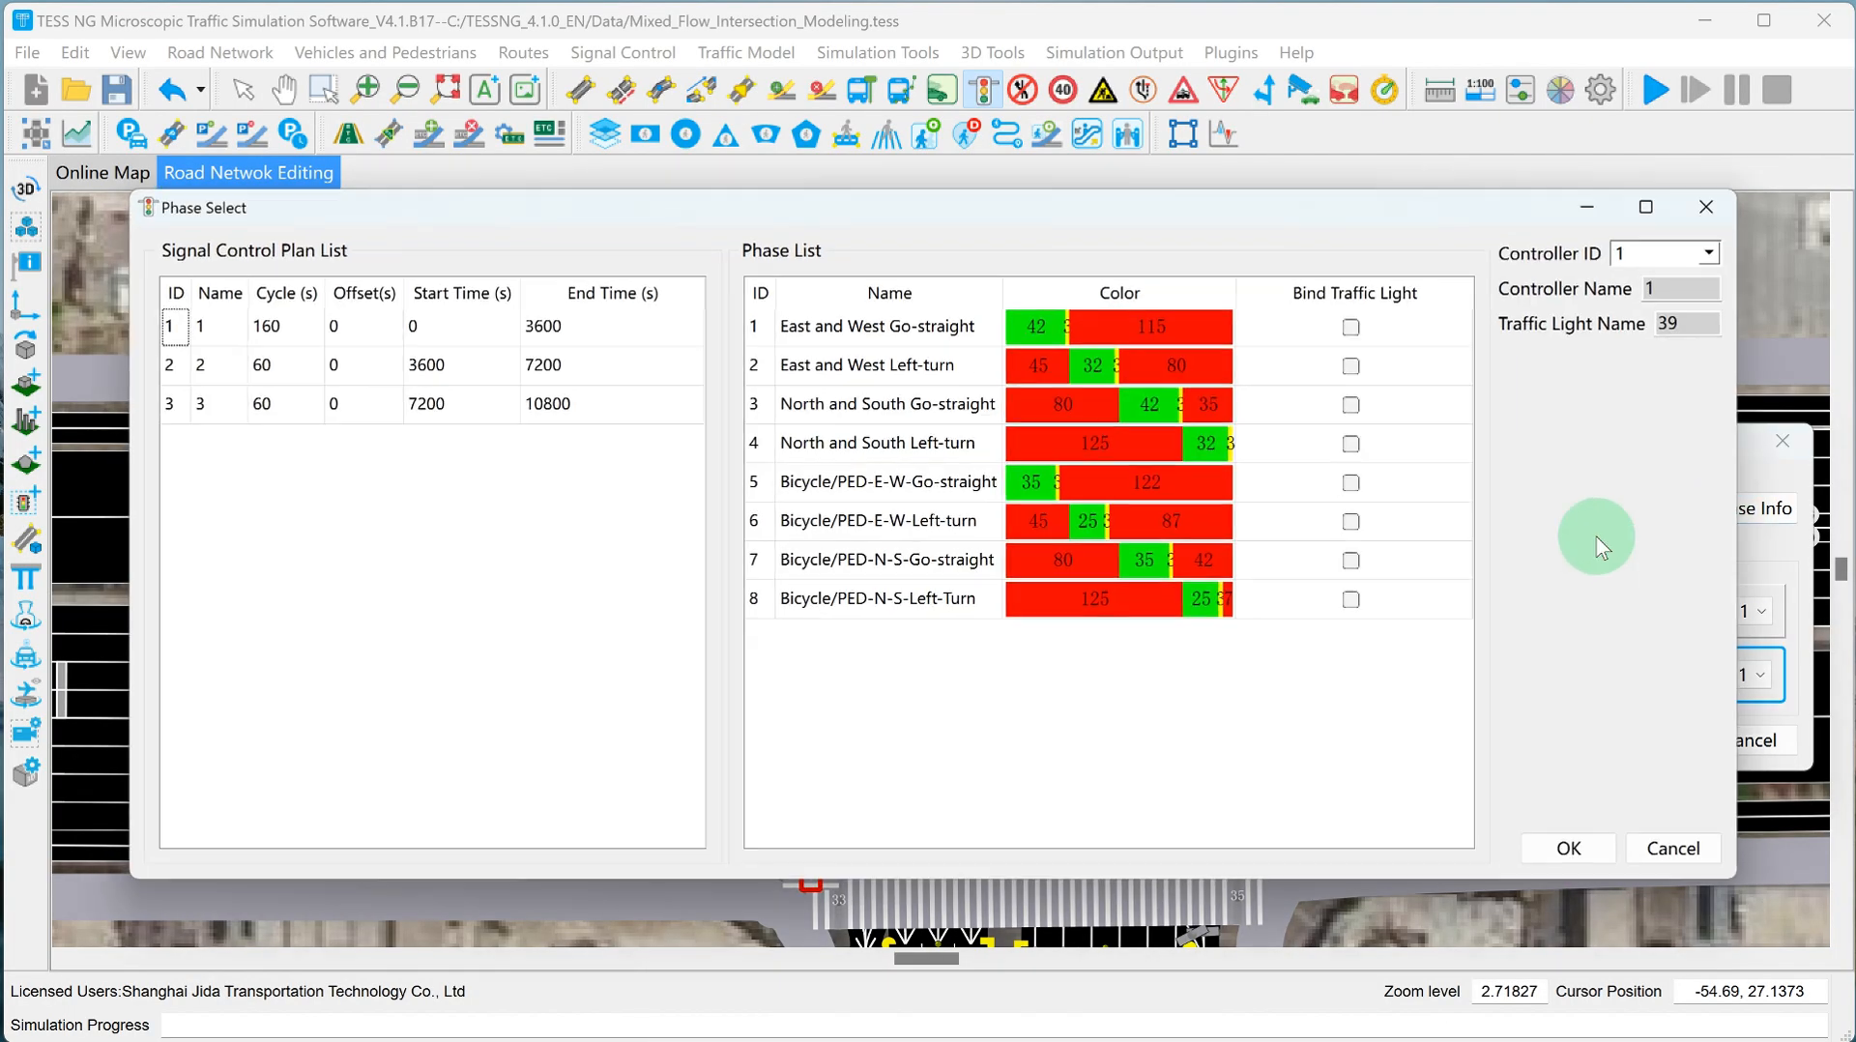
pyautogui.click(1351, 561)
pyautogui.click(1567, 848)
pyautogui.click(1524, 744)
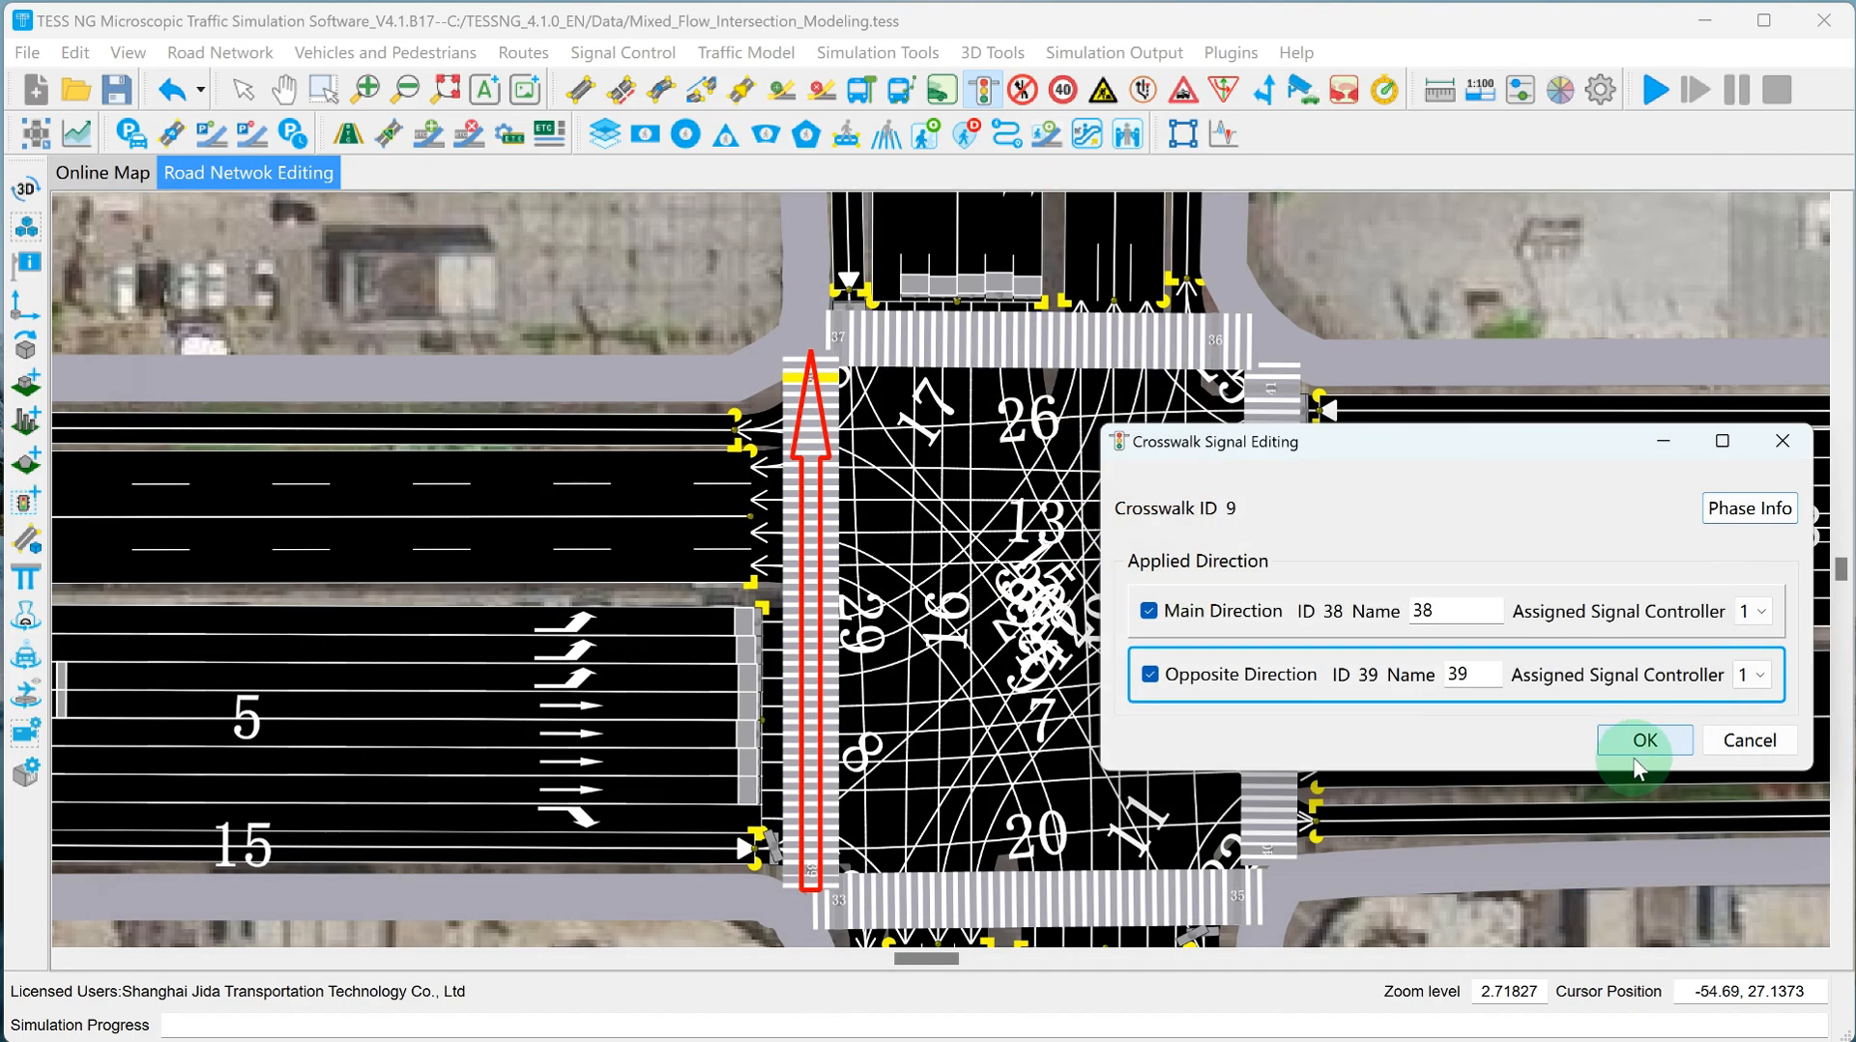
# Compare the traffic lights assigned to the Bicycle/PED-E-W-Go-straight and Bicycle/PED-N-S-Go-straight phases in the signal controller.
pyautogui.click(526, 272)
pyautogui.moveTo(526, 272); pyautogui.dragTo(425, 228)
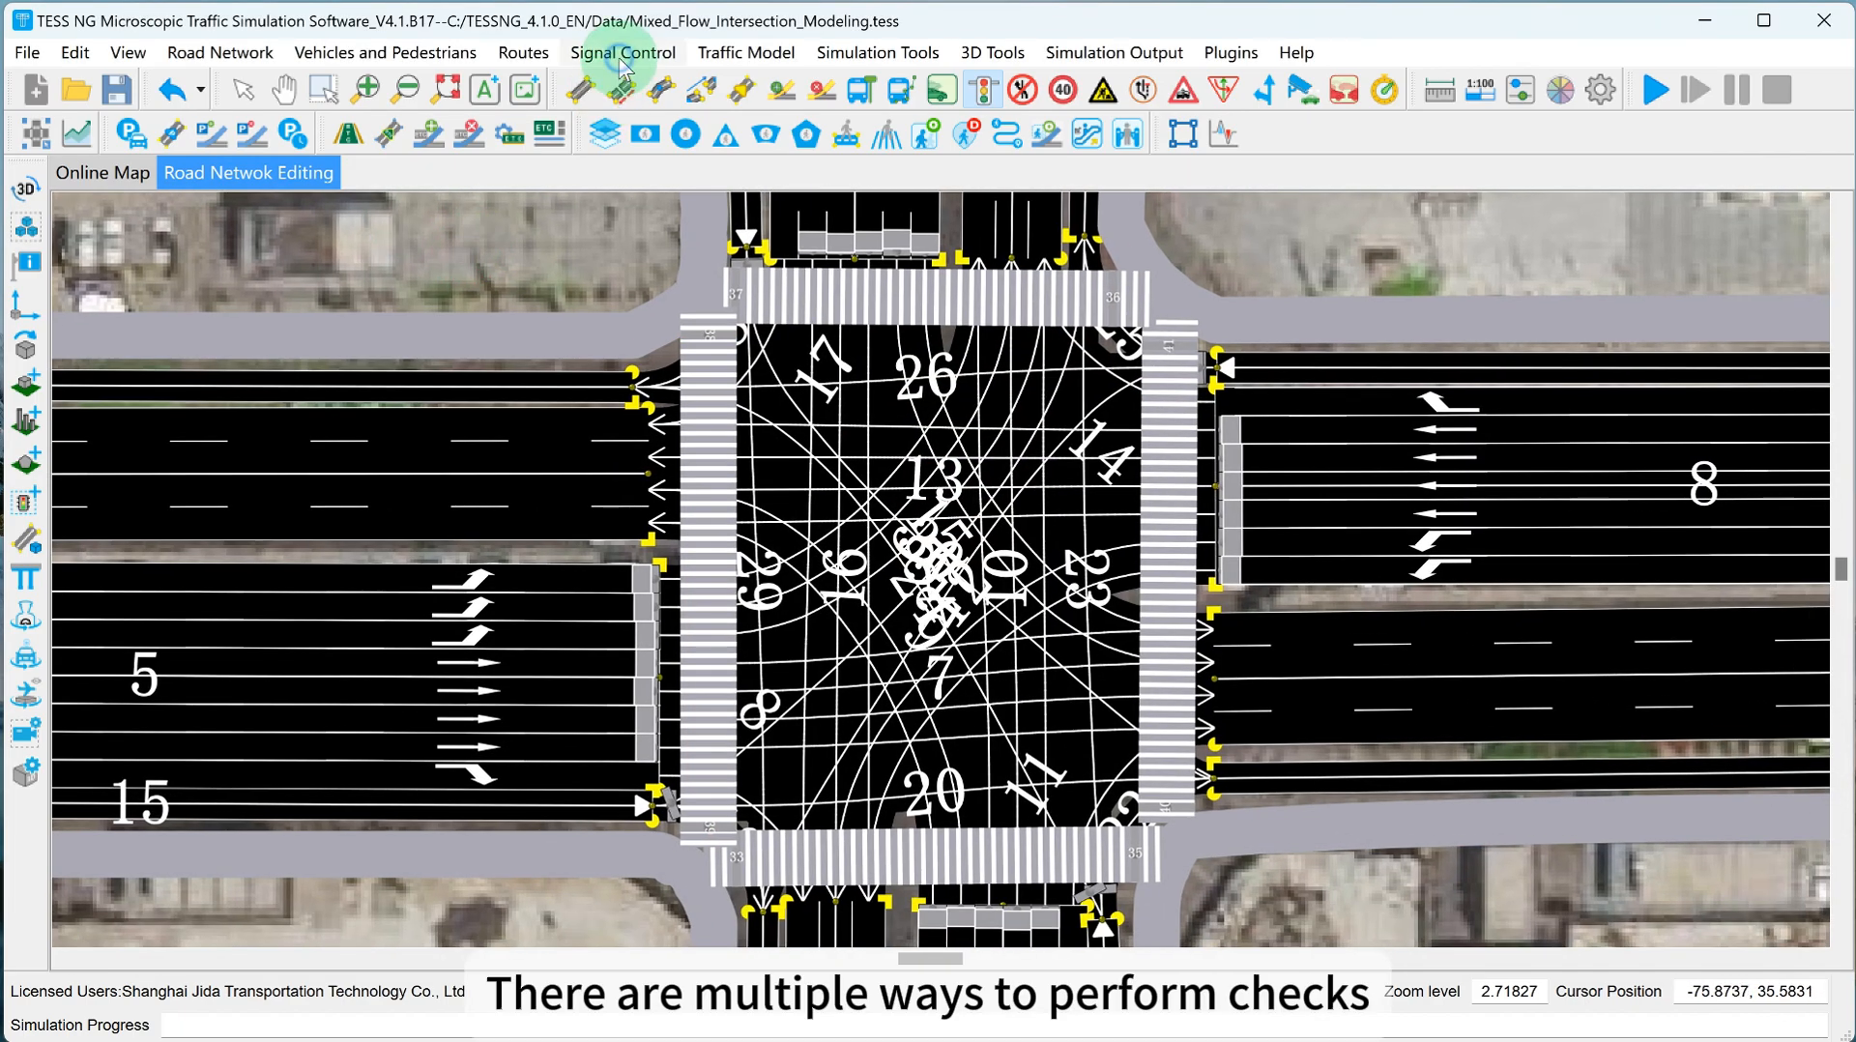
pyautogui.click(623, 55)
pyautogui.click(641, 85)
pyautogui.moveTo(275, 249); pyautogui.dragTo(473, 279)
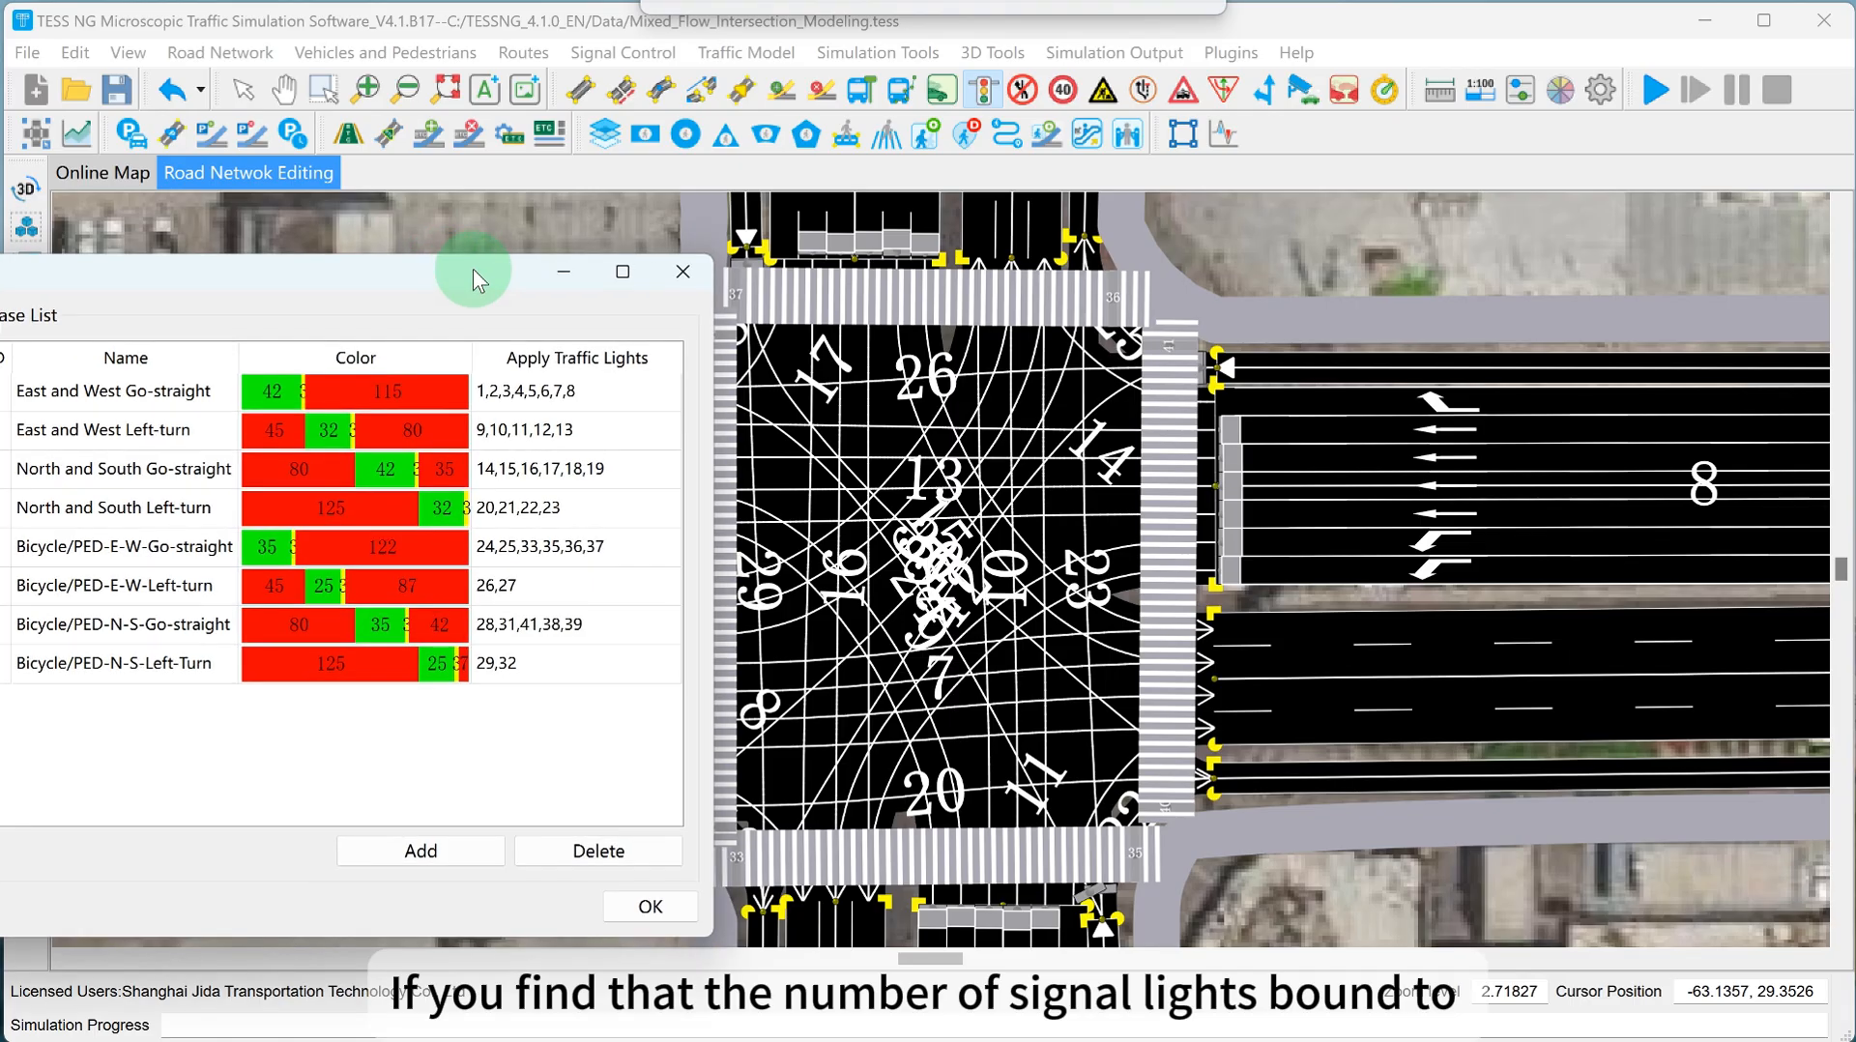
pyautogui.click(530, 551)
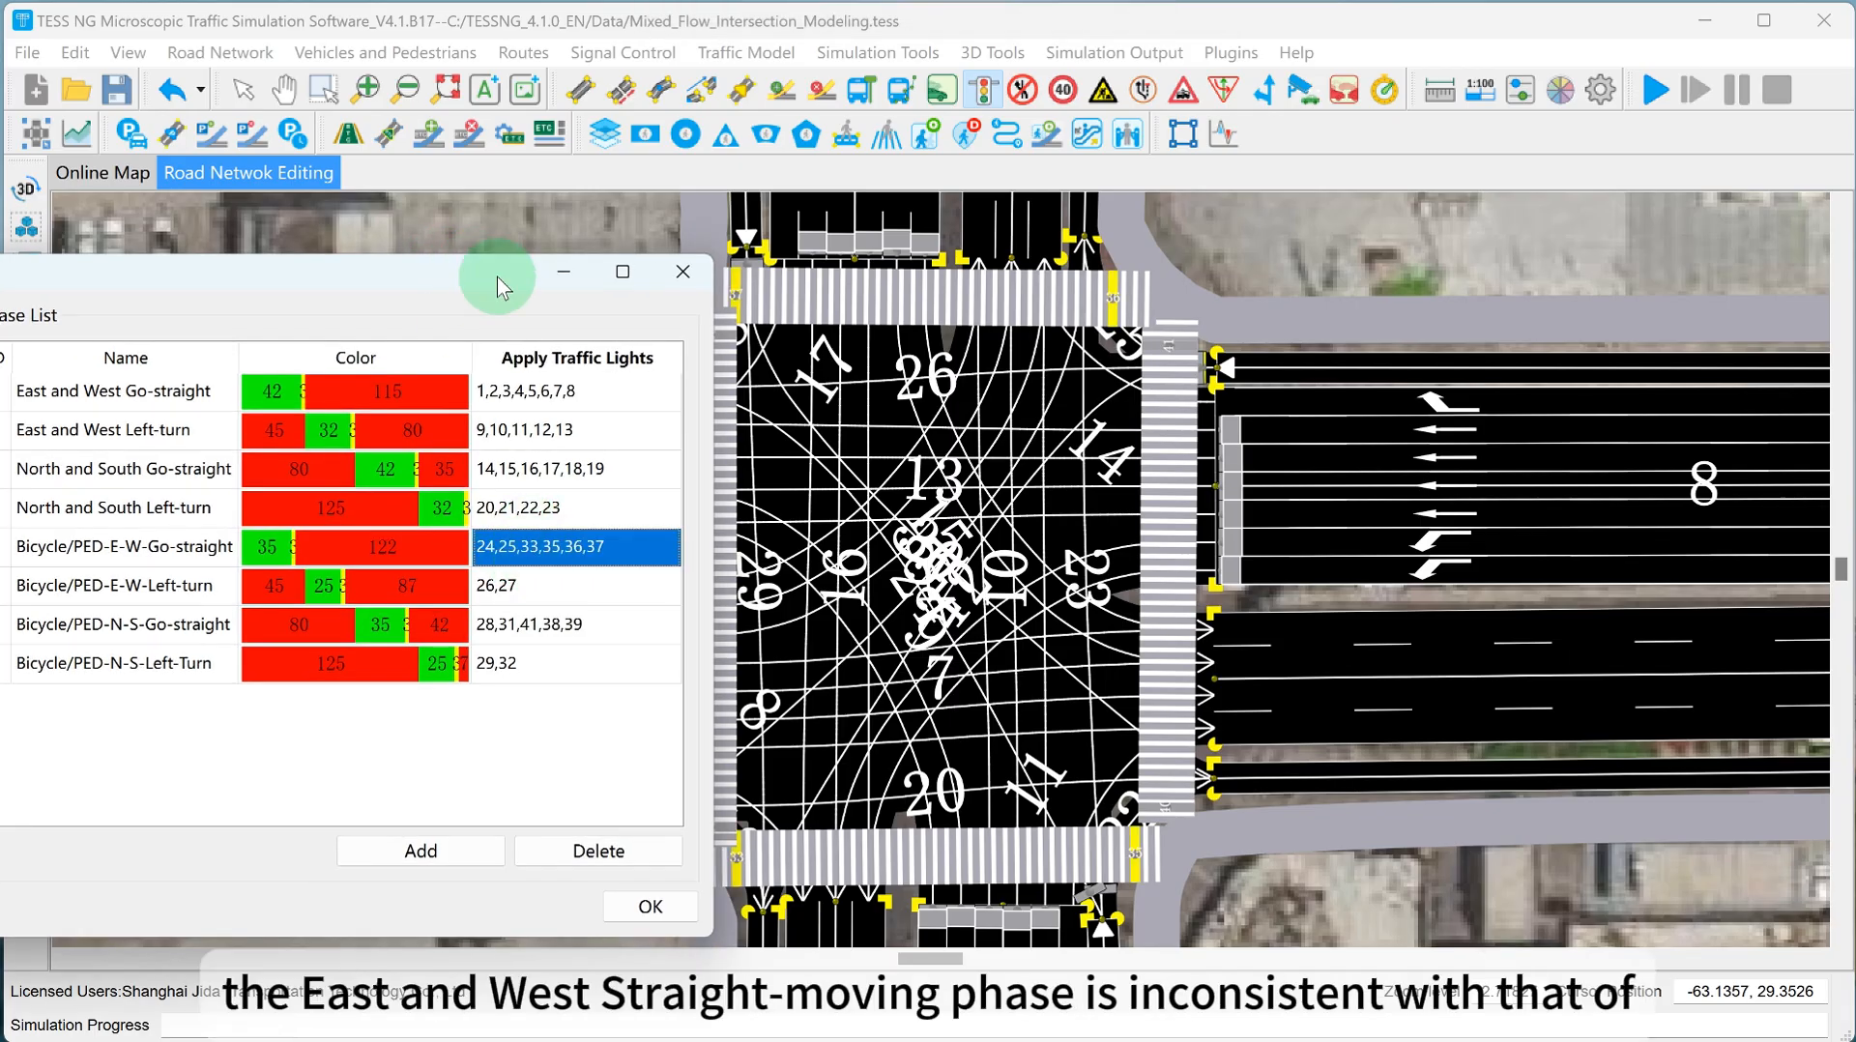
pyautogui.moveTo(501, 285); pyautogui.dragTo(354, 280)
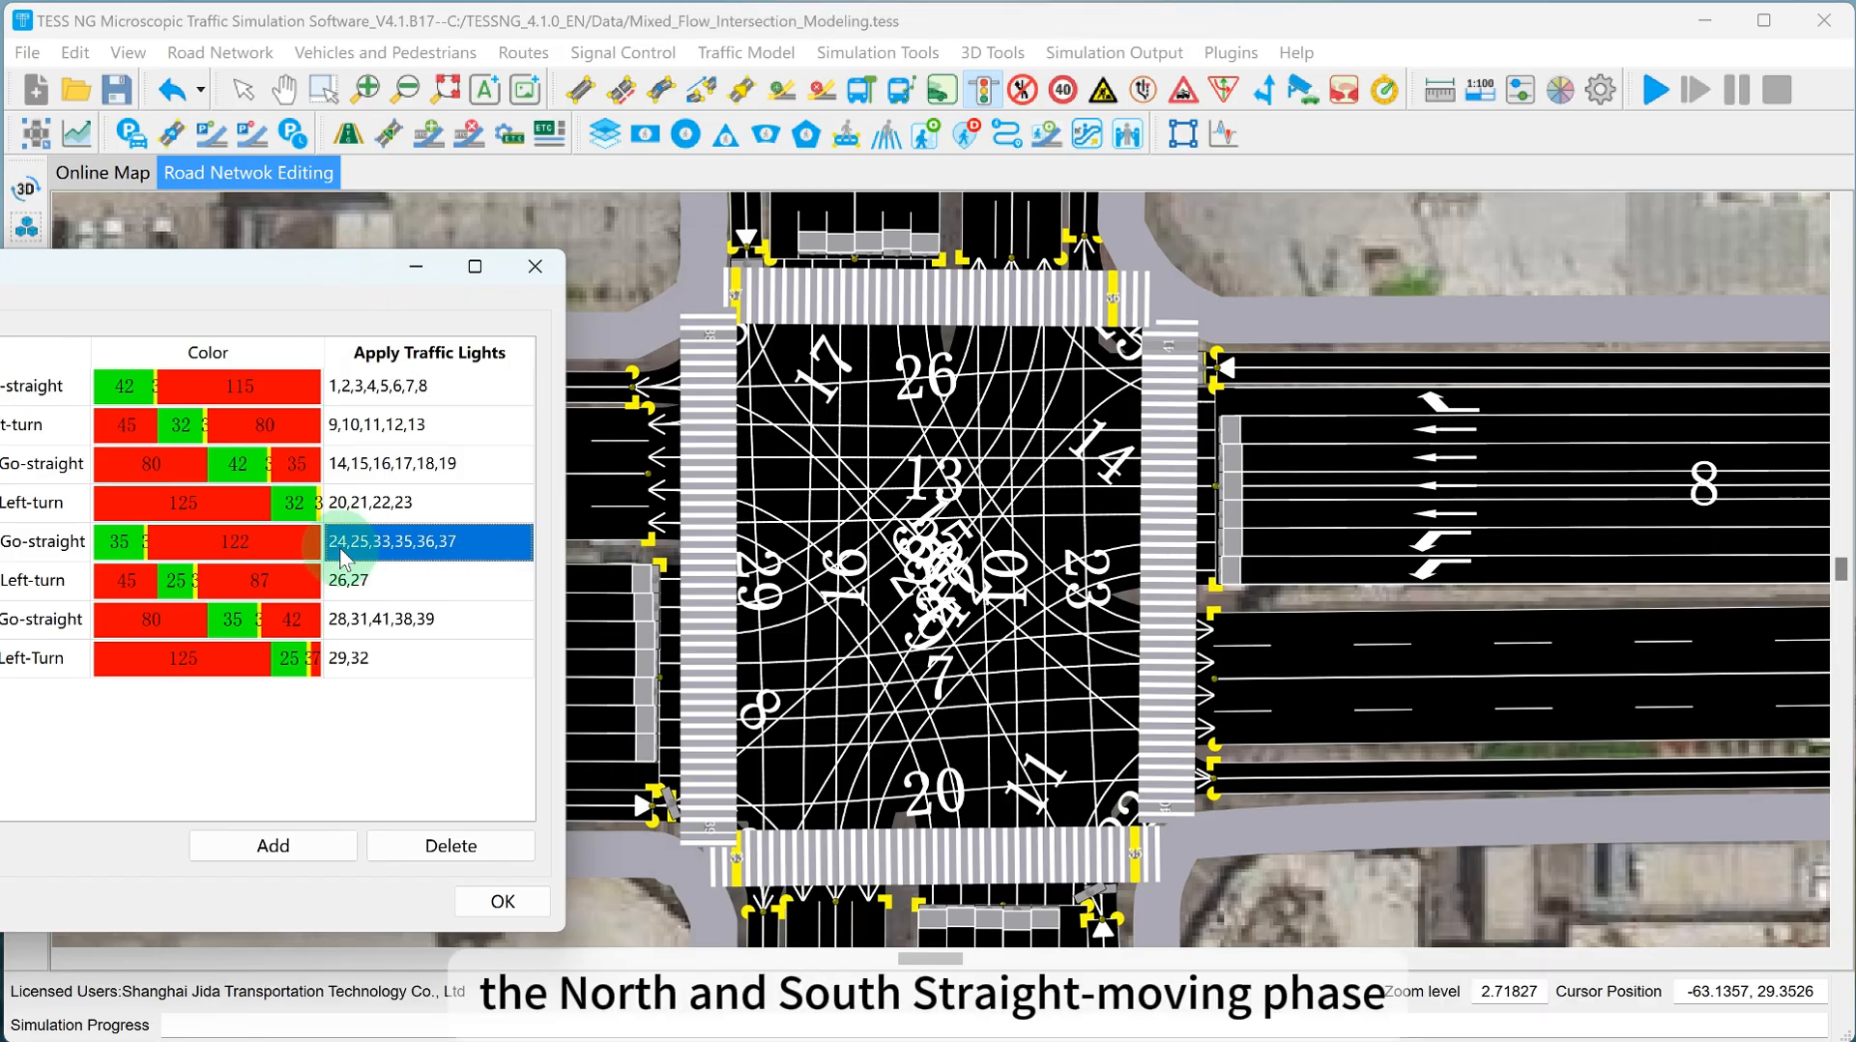
pyautogui.click(374, 624)
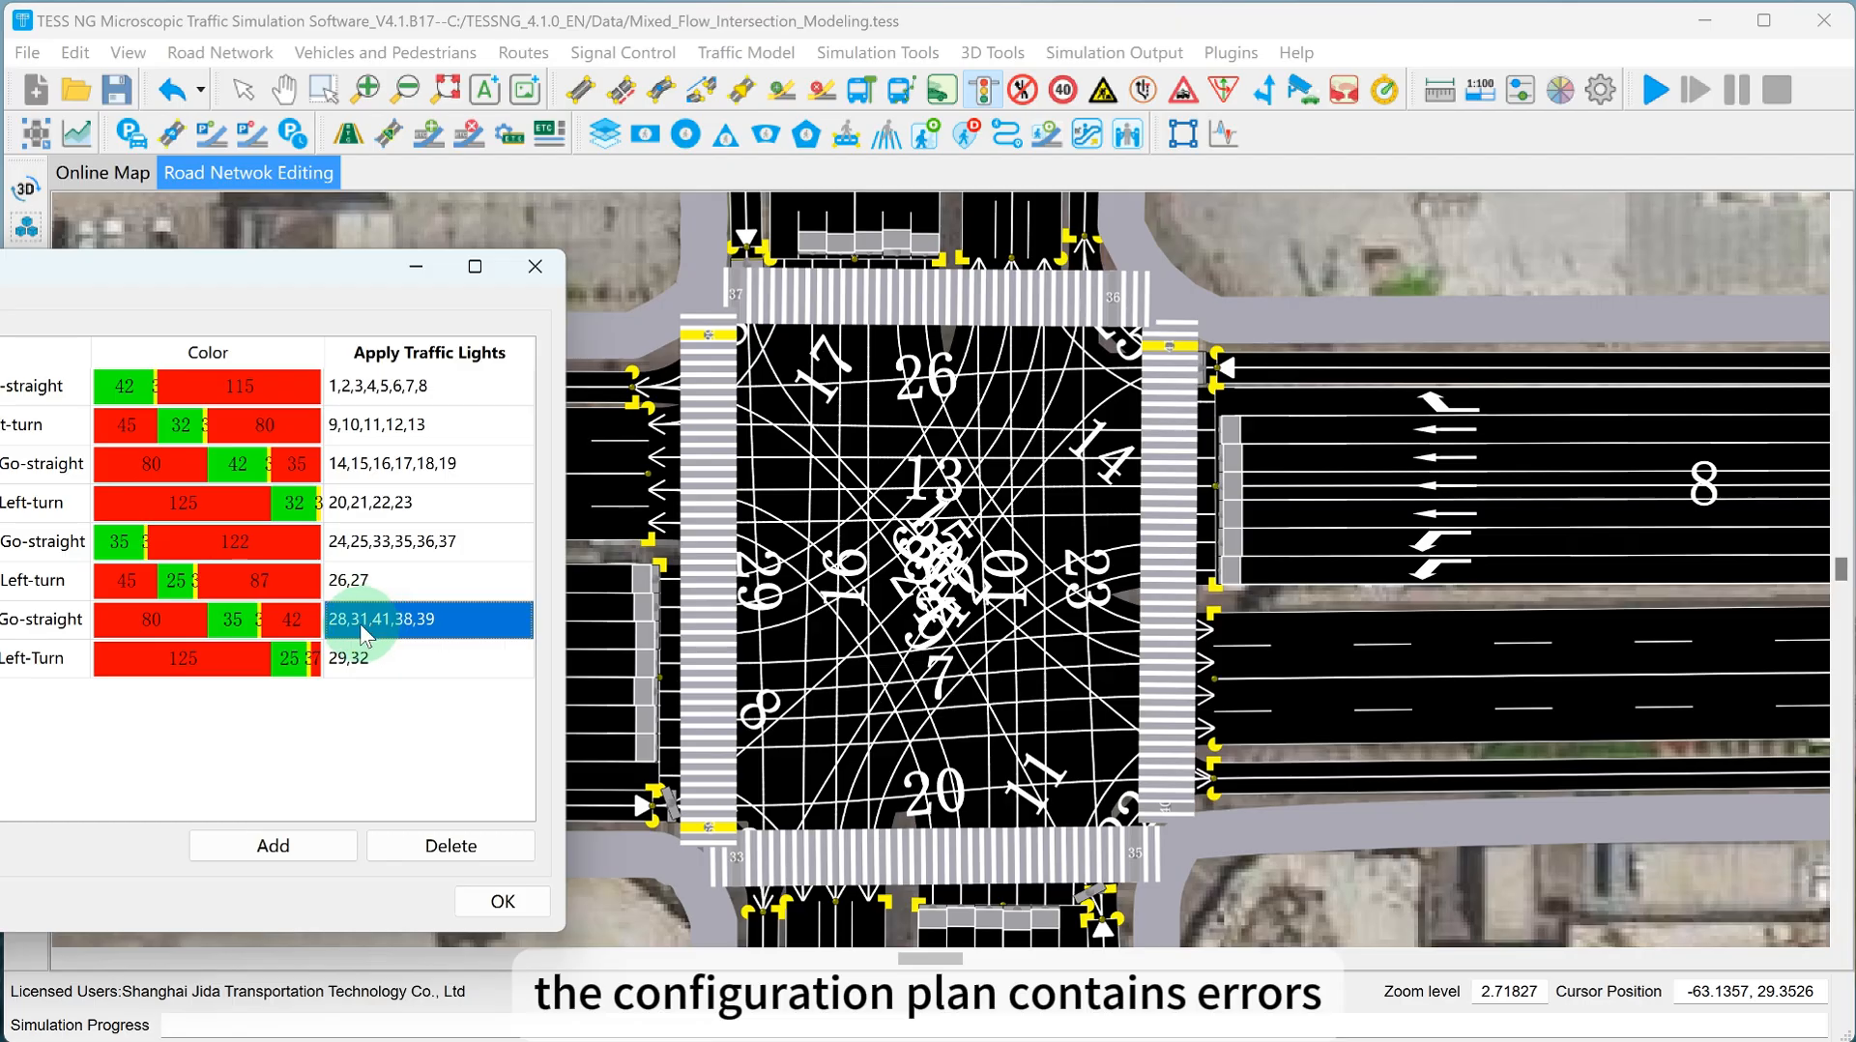
pyautogui.click(534, 269)
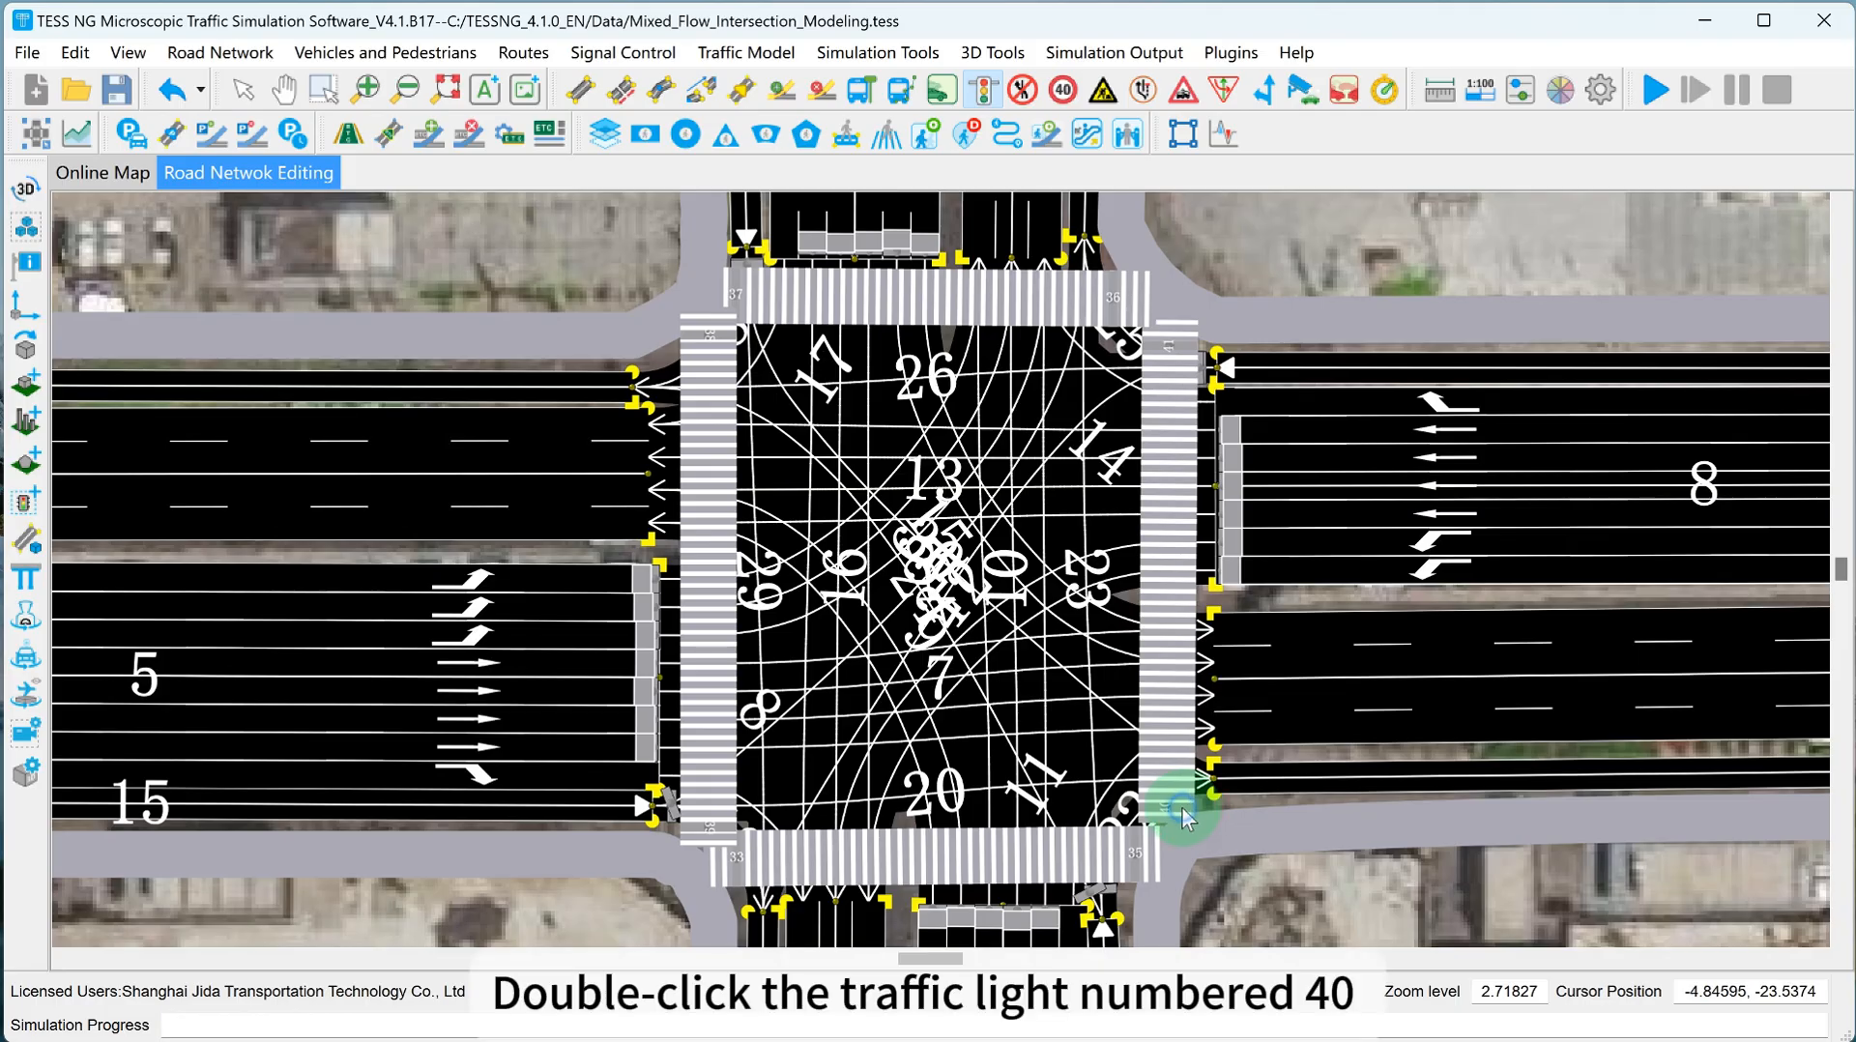
# Bind the east crosswalk's main-direction light 40 to the Bicycle/PED-N-S-Go-straight phase and accept the crosswalk signals.
pyautogui.doubleClick(1181, 806)
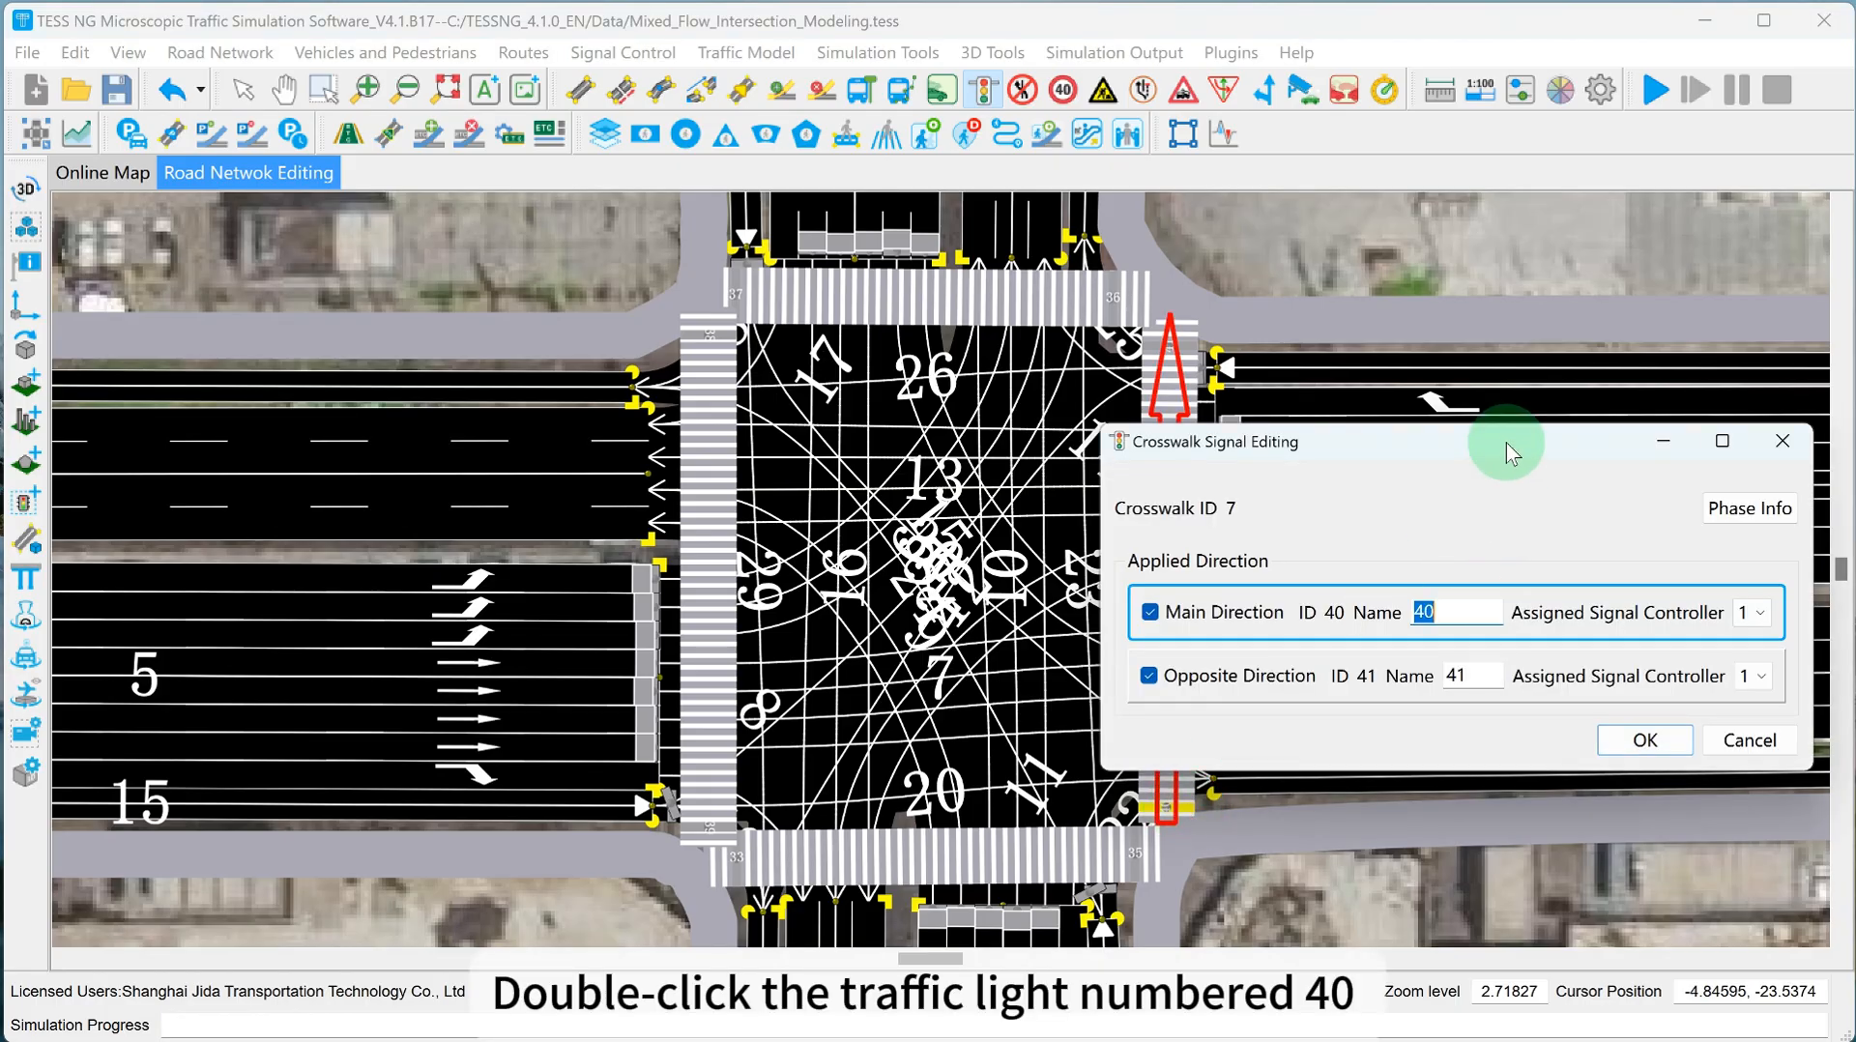
pyautogui.moveTo(1506, 444); pyautogui.dragTo(611, 419)
pyautogui.click(728, 471)
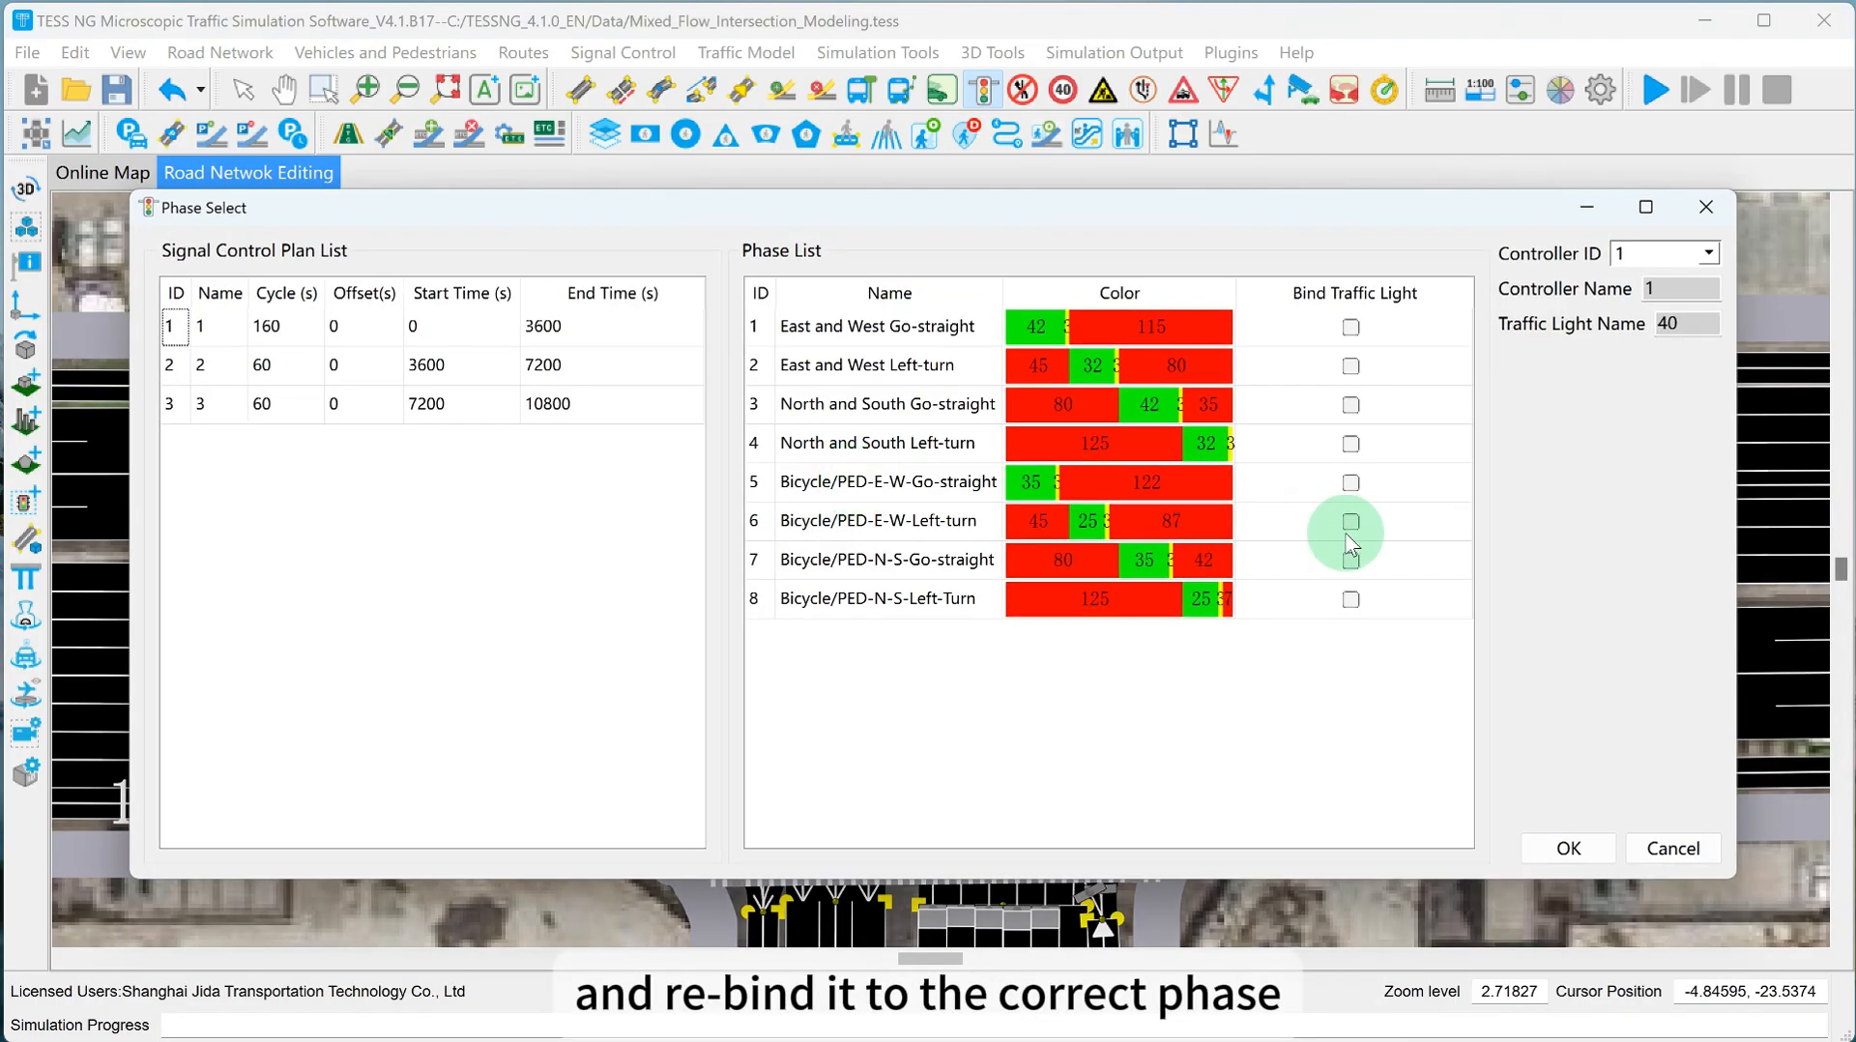
pyautogui.click(1351, 560)
pyautogui.click(1568, 847)
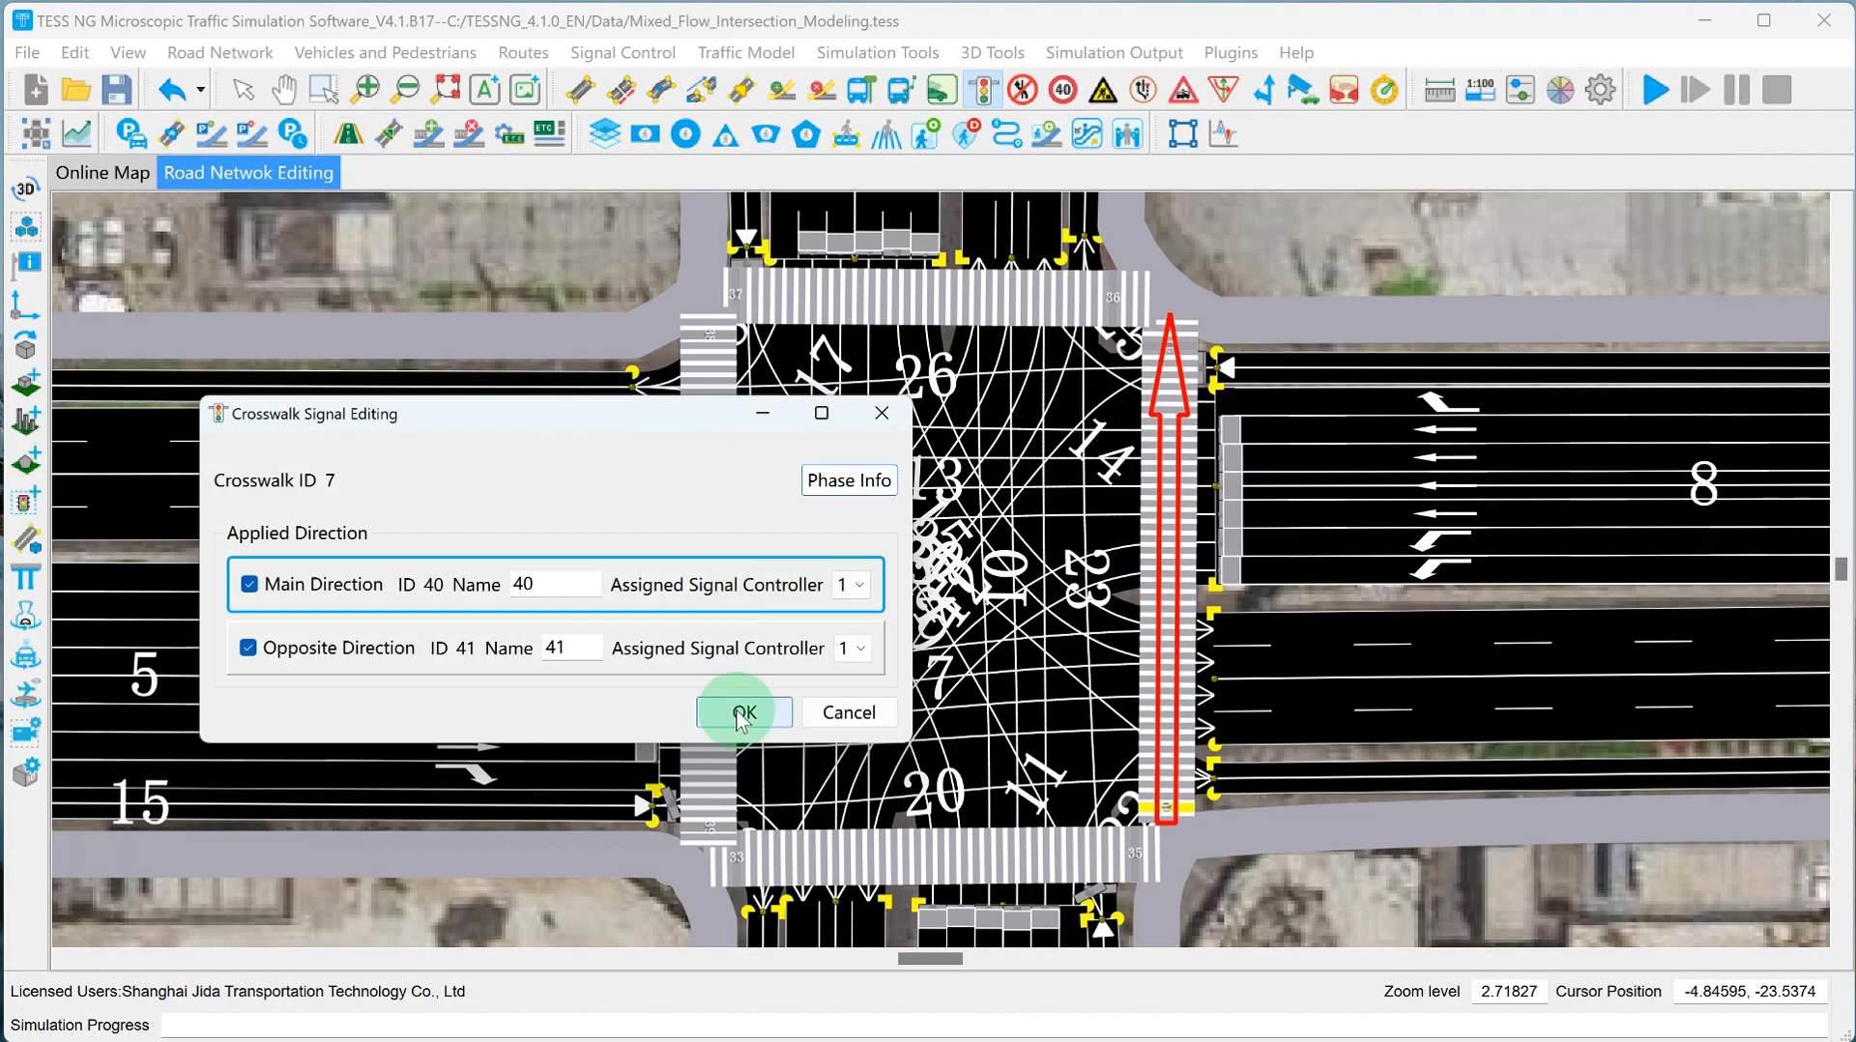
pyautogui.click(743, 718)
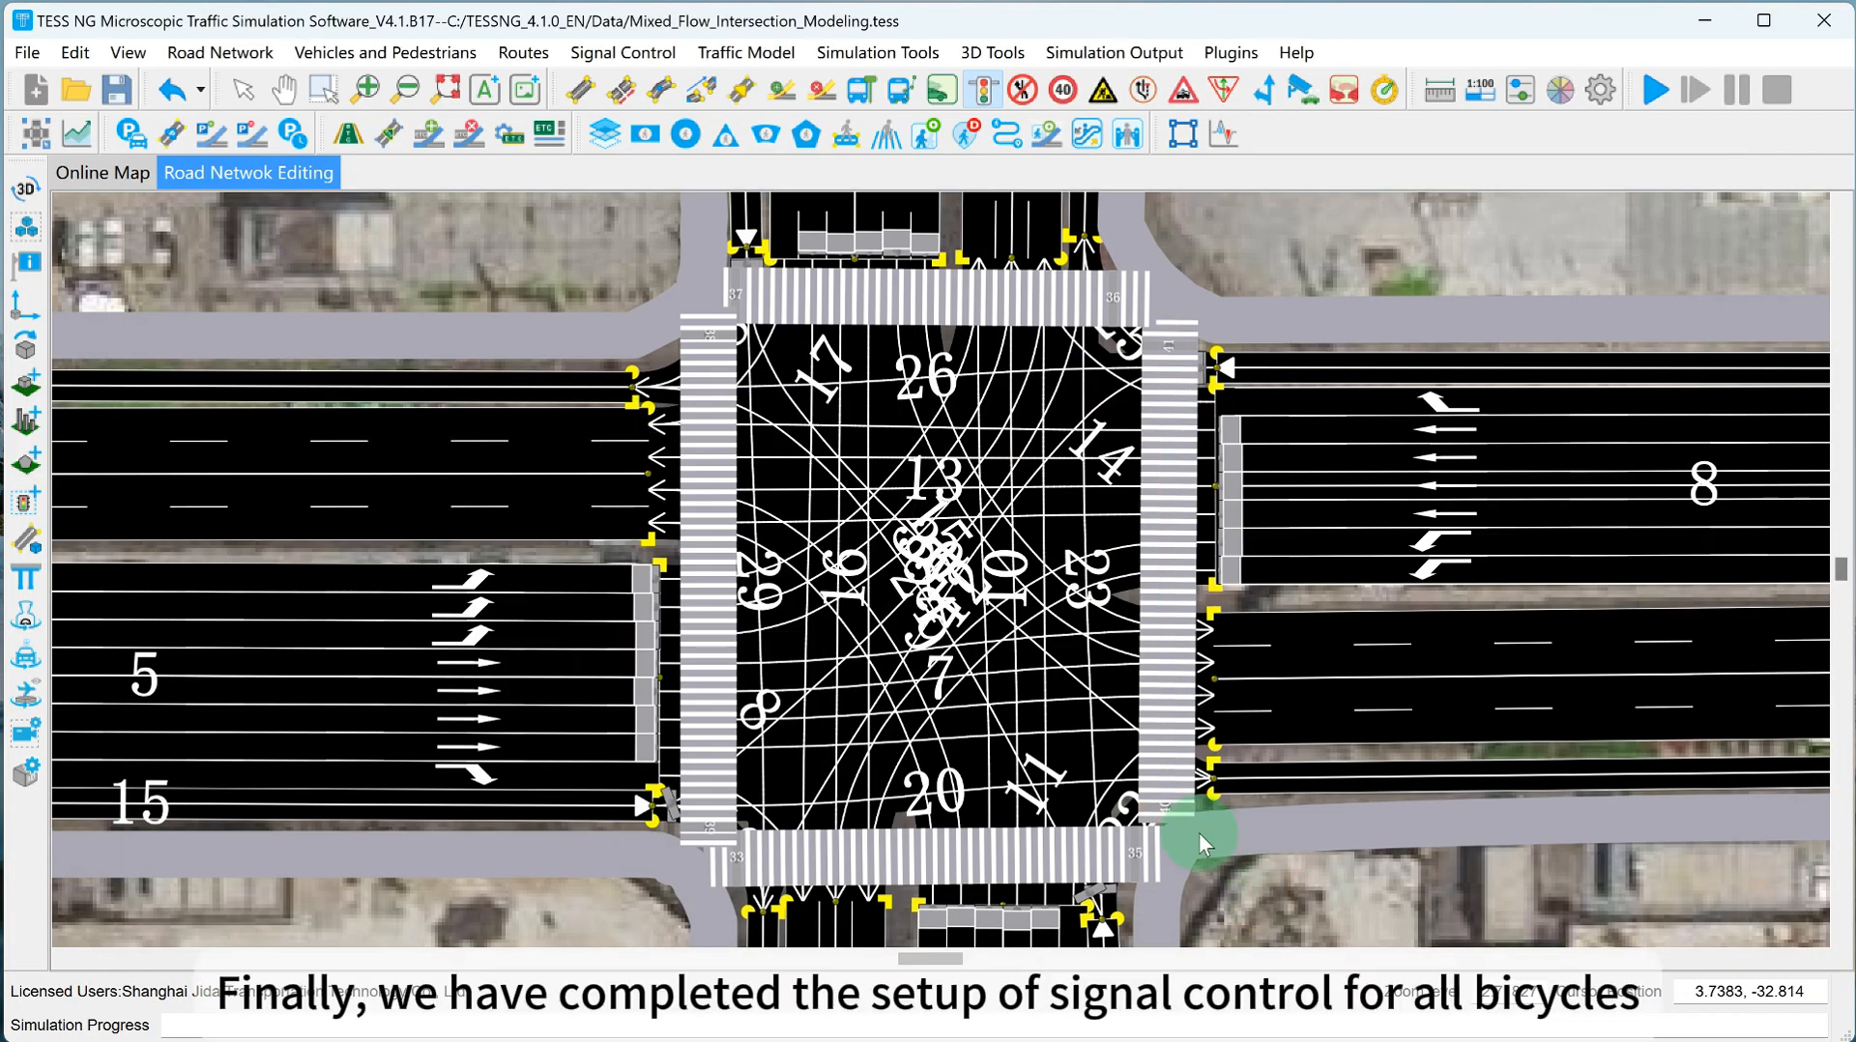
pyautogui.scroll(-4, 1189, 792)
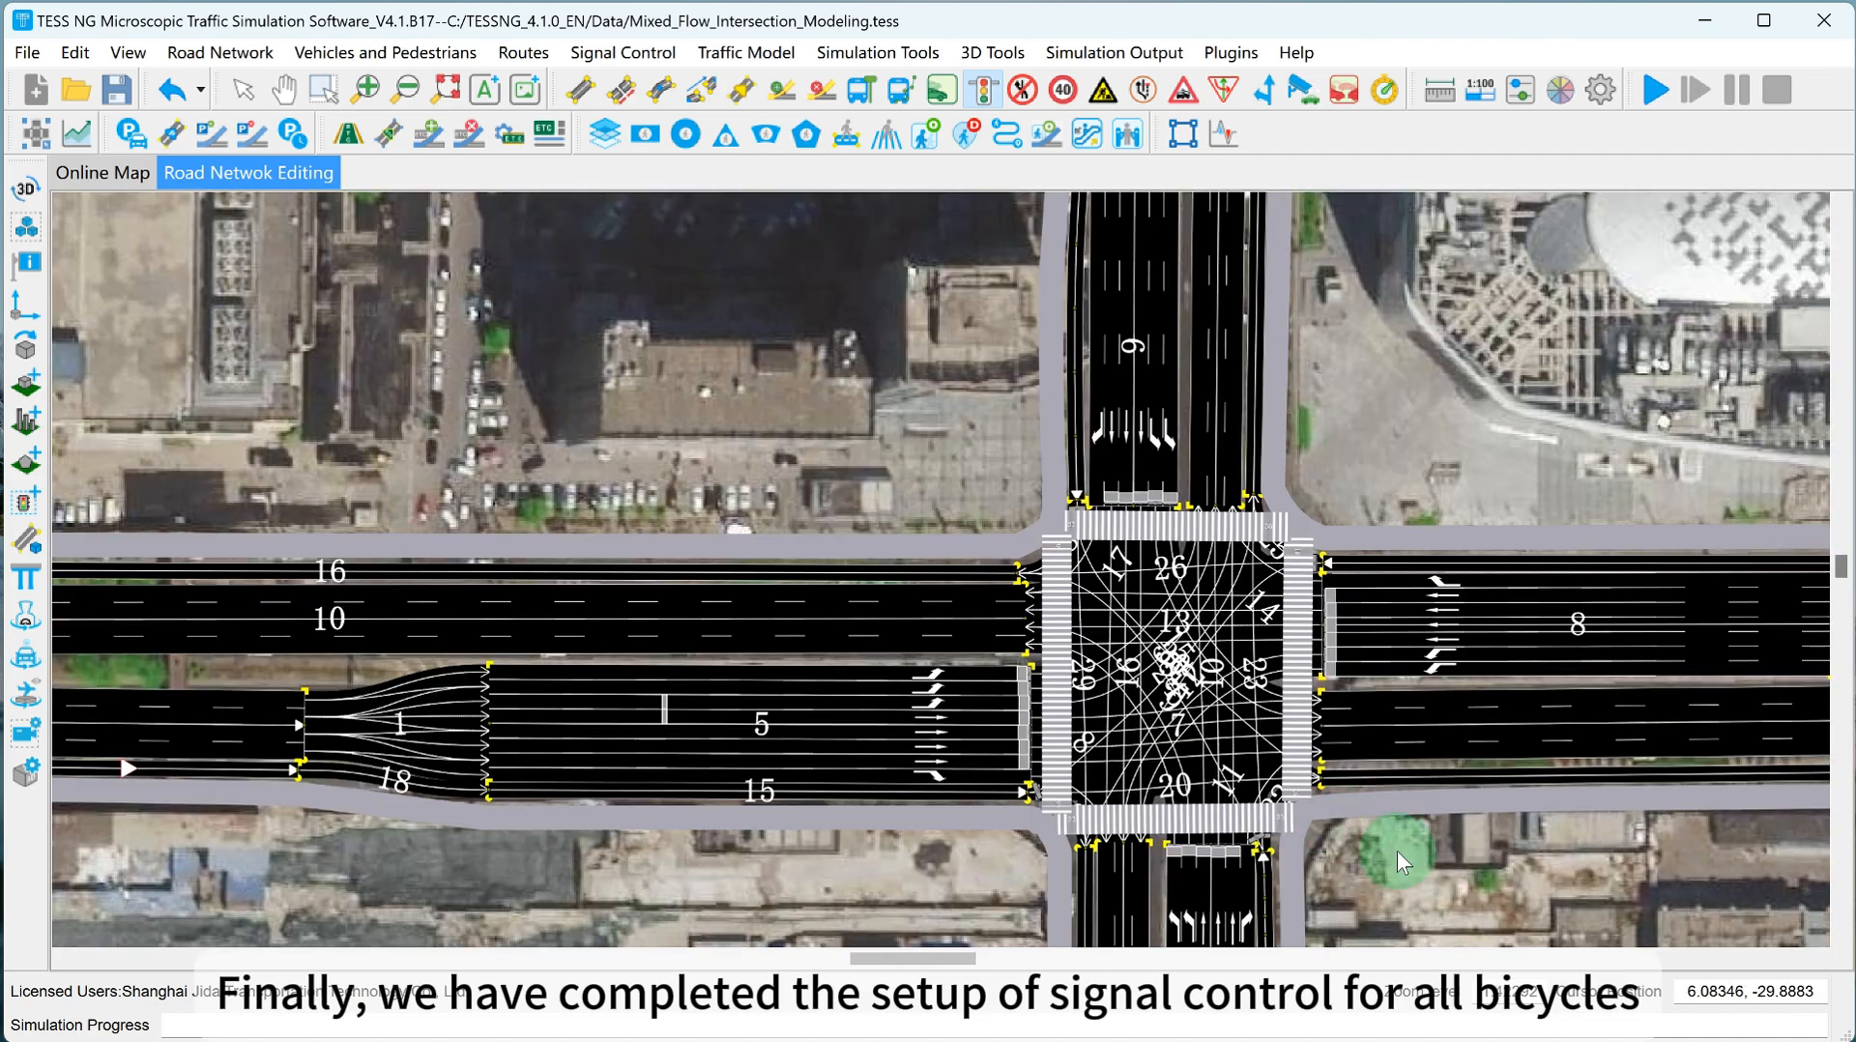
pyautogui.moveTo(1396, 850); pyautogui.dragTo(1108, 767)
pyautogui.scroll(2, 942, 705)
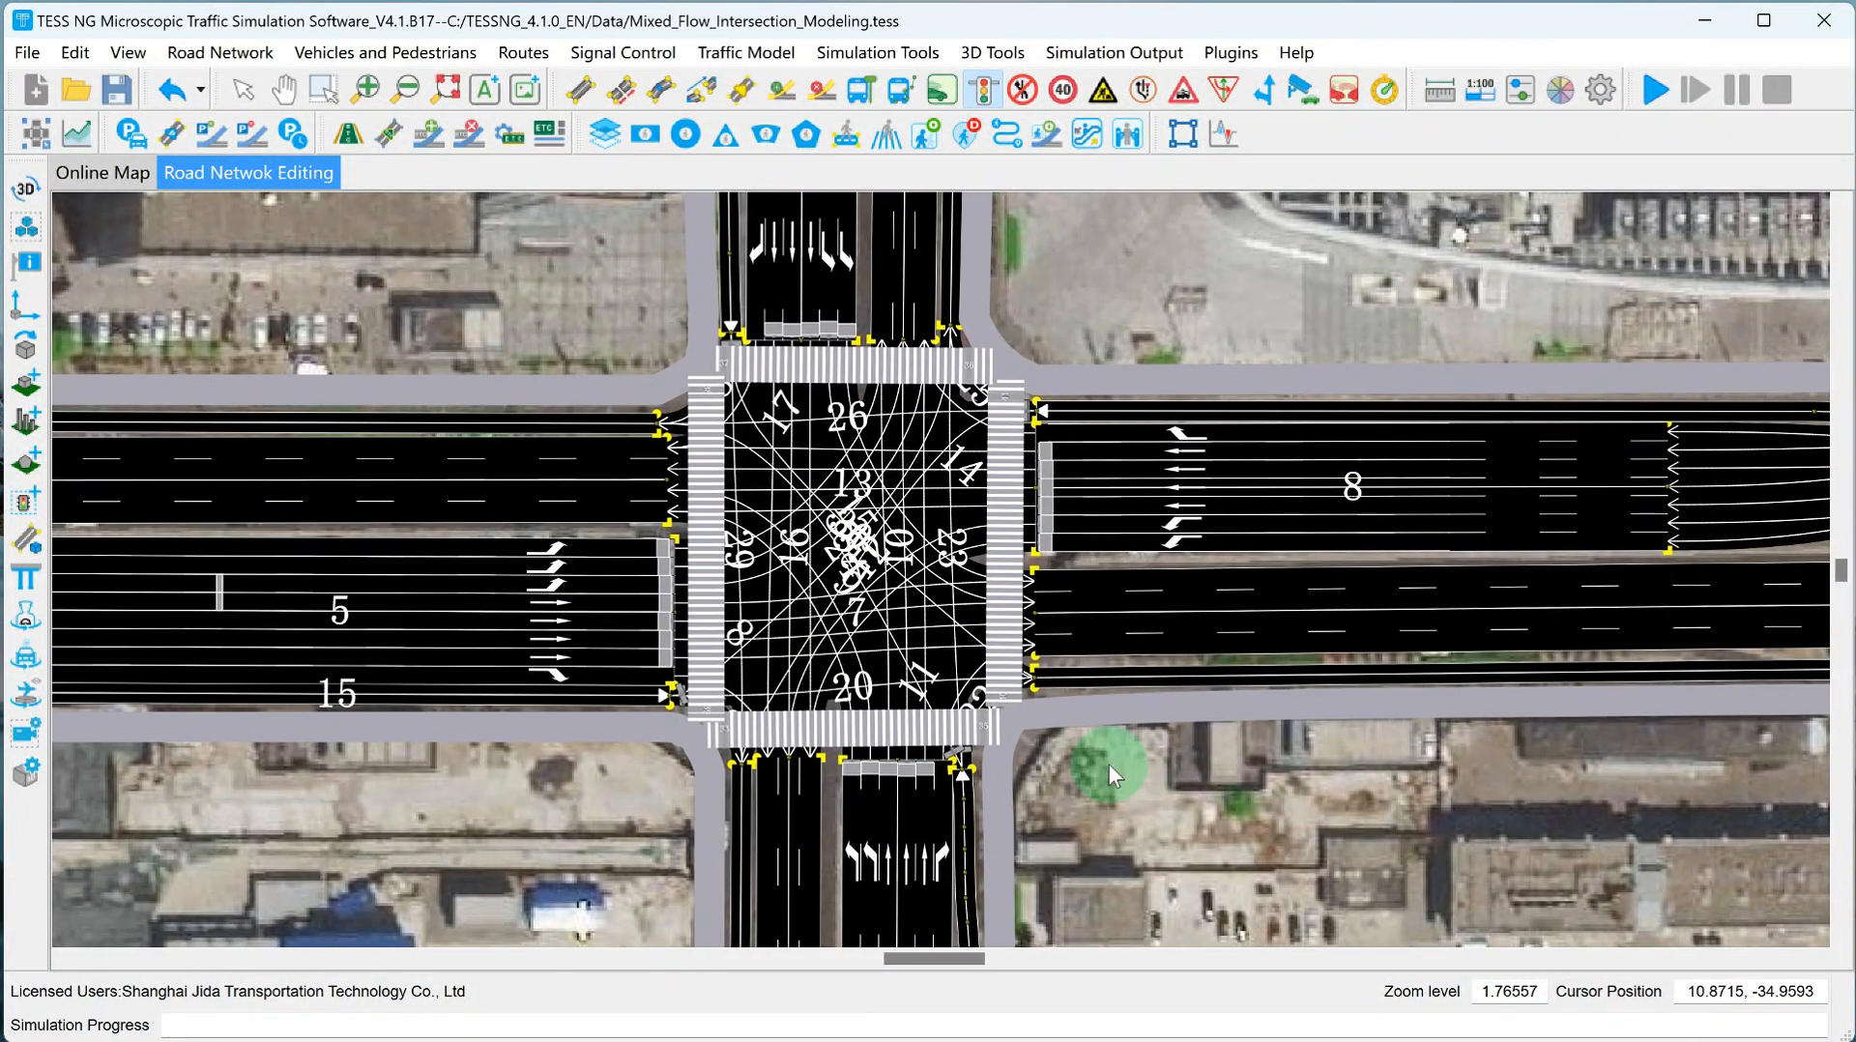